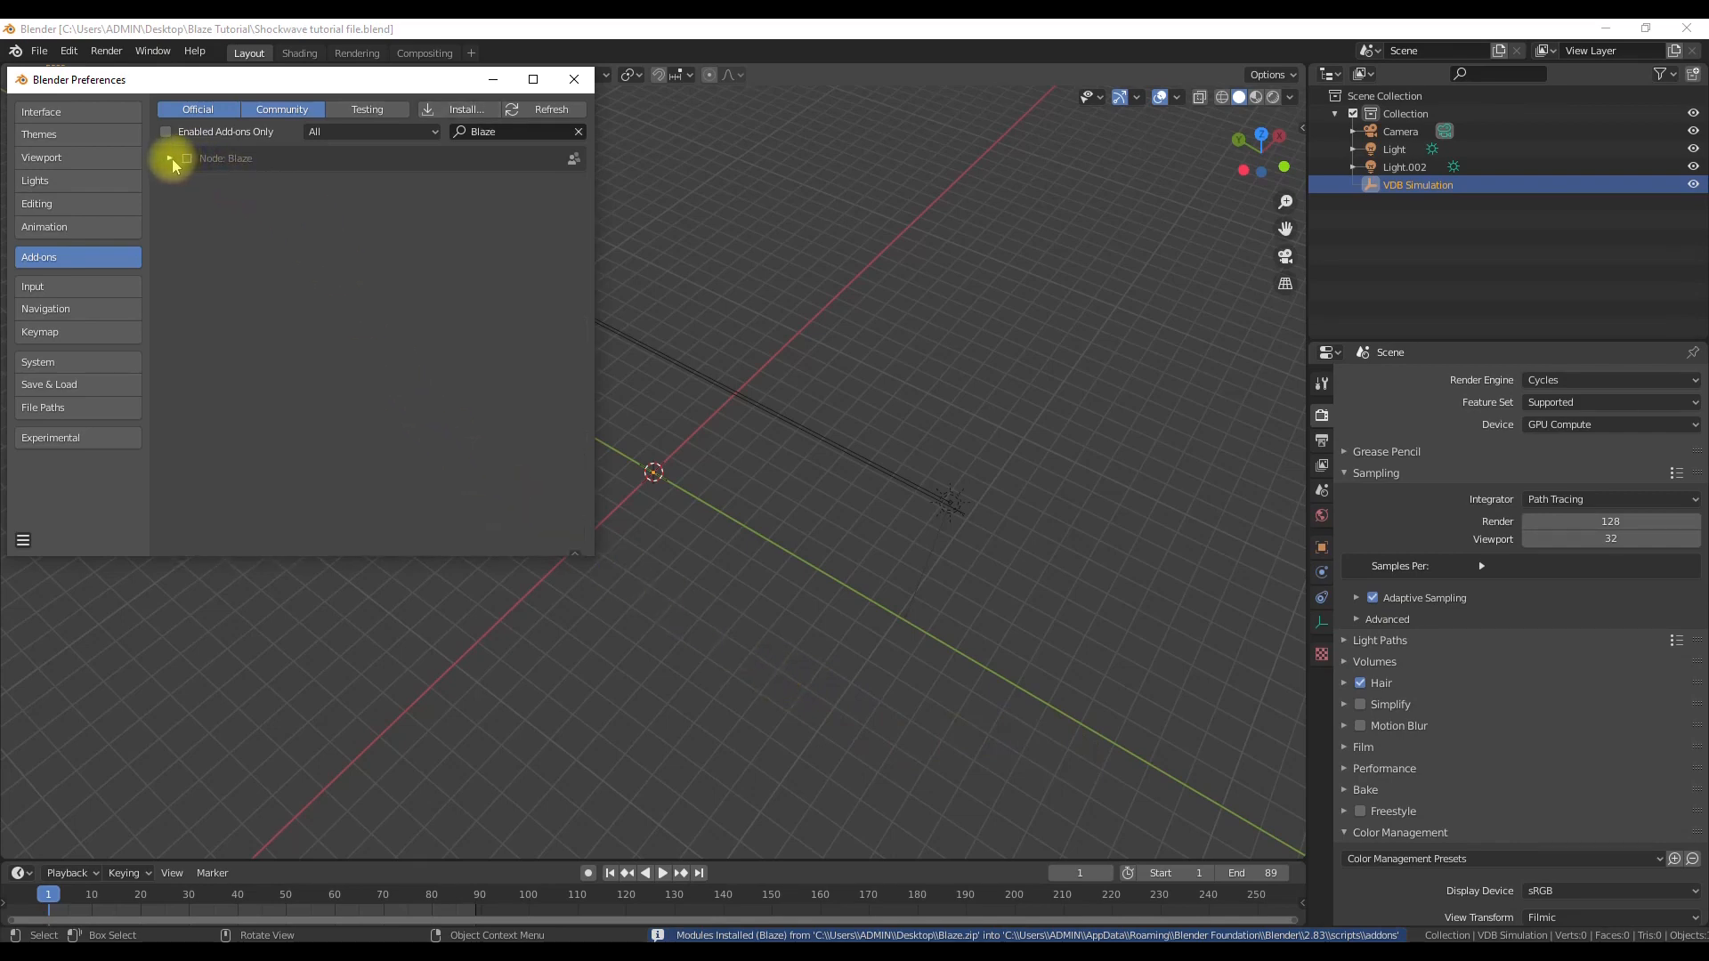
Enable the Node: Blaze add-on, save the preferences and close the Preferences window.
left_click(170, 159)
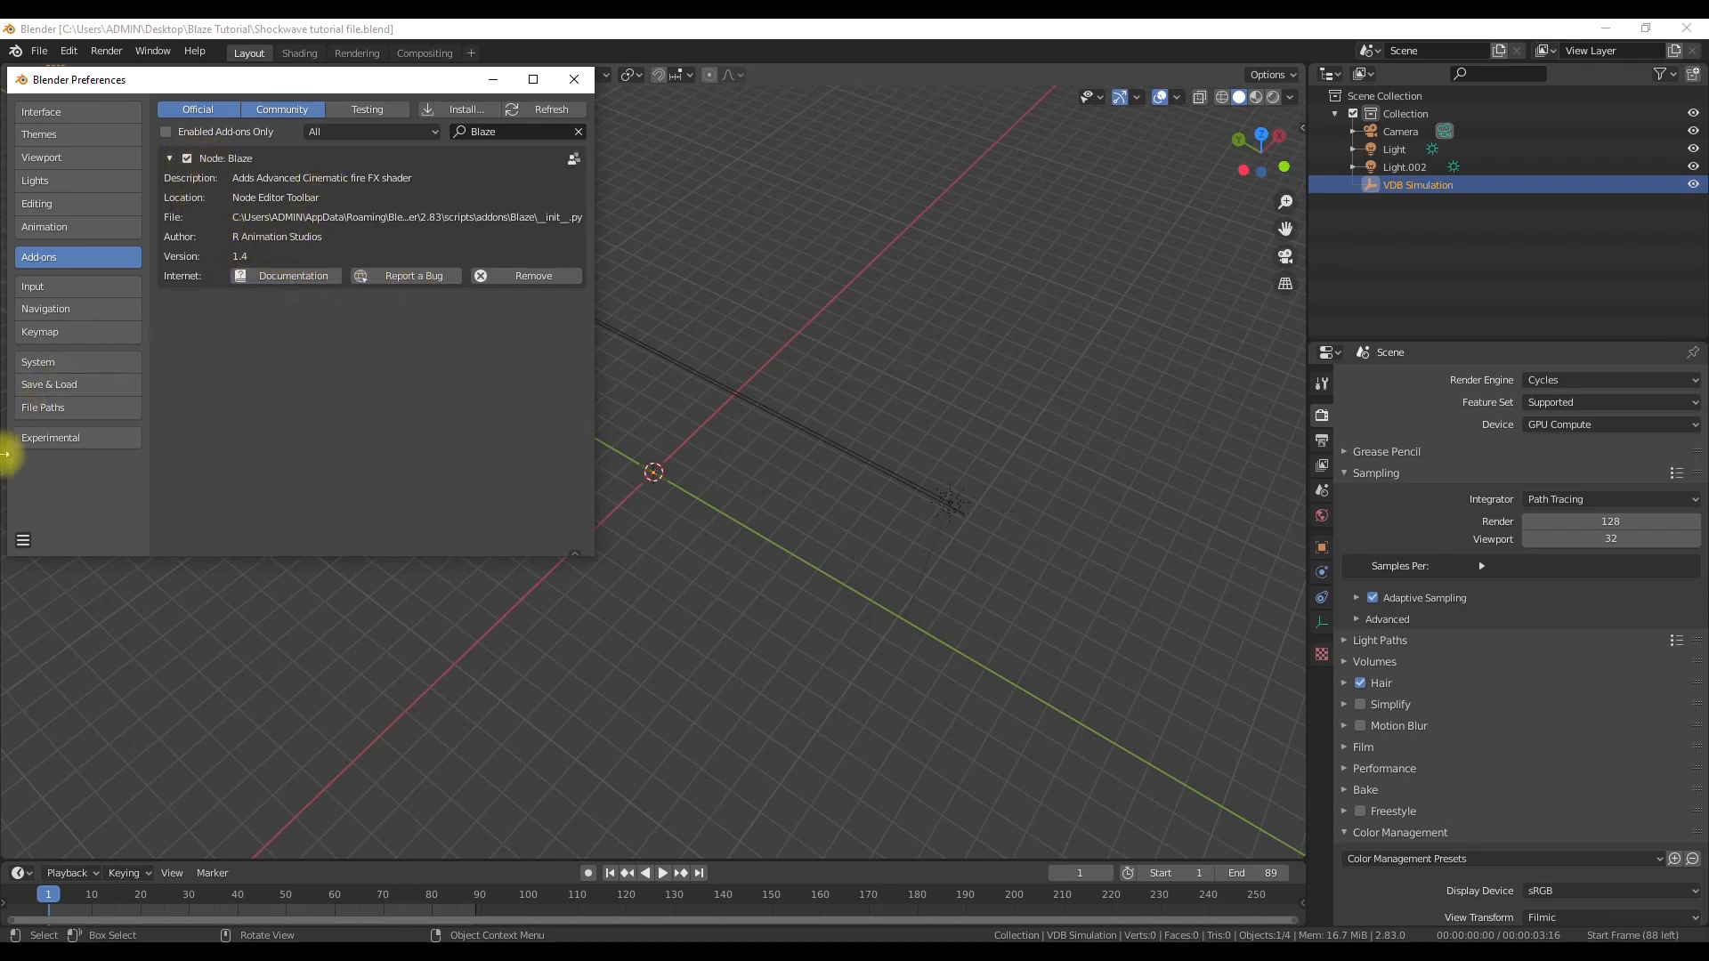
left_click(23, 539)
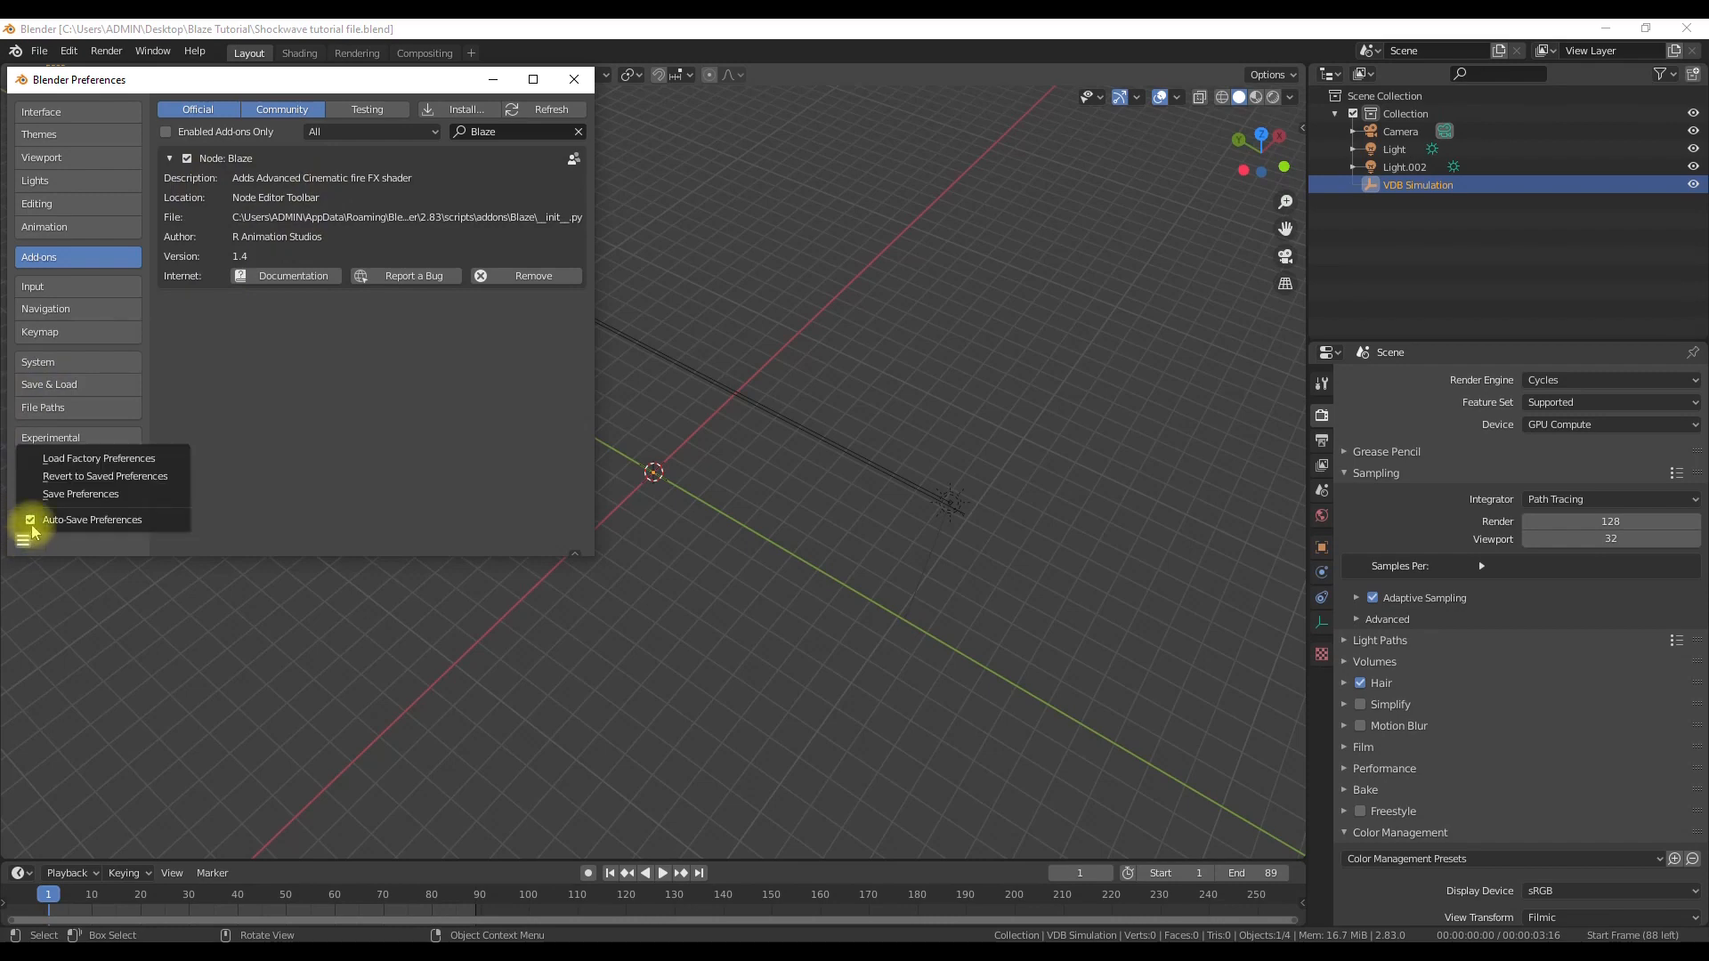
left_click(54, 488)
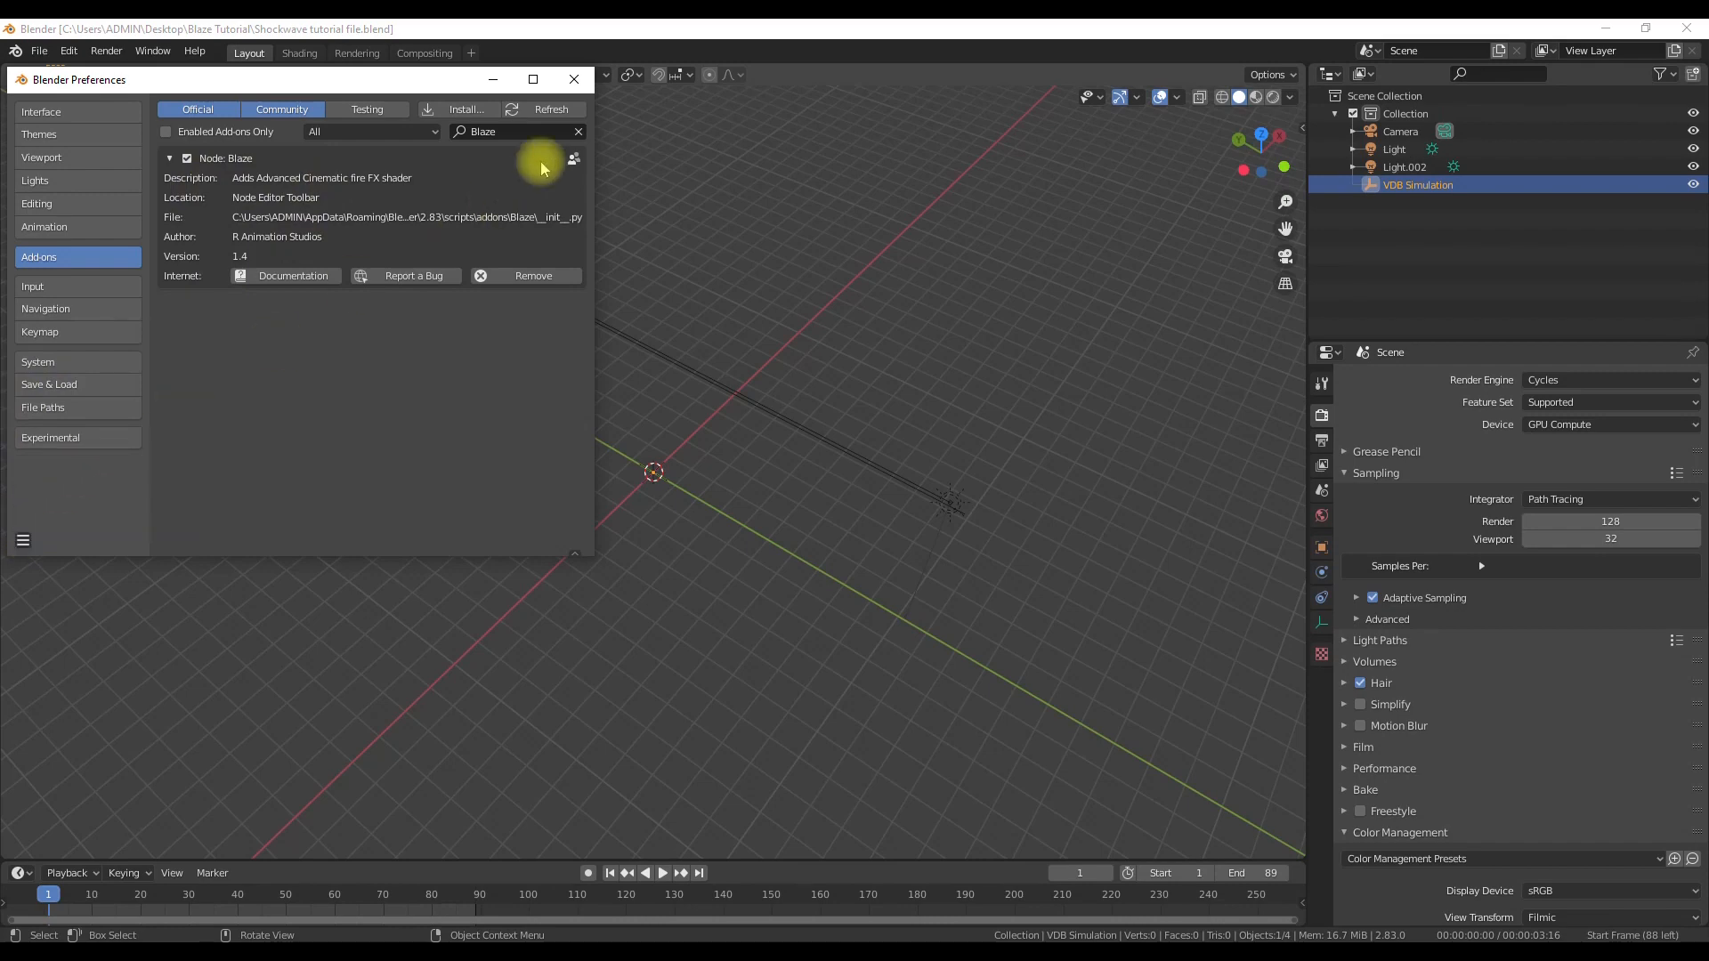
left_click(575, 80)
Hide the viewport toolbar and add an empty Volume object to the scene.
left_click(278, 98)
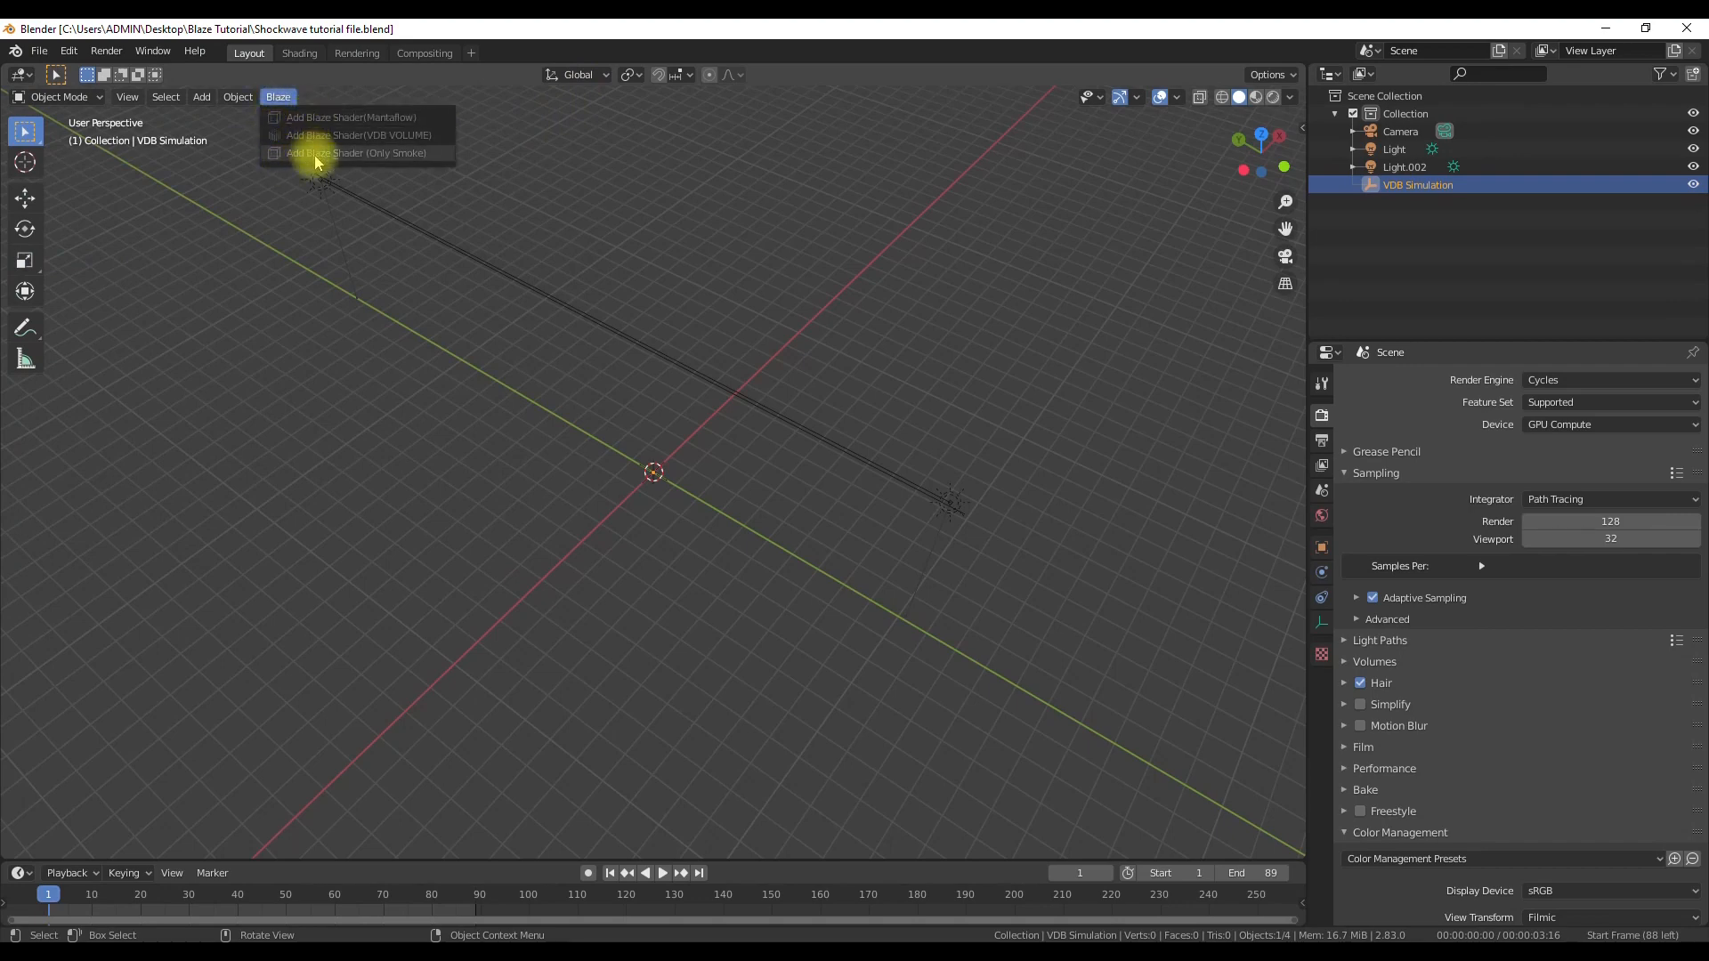
key("t")
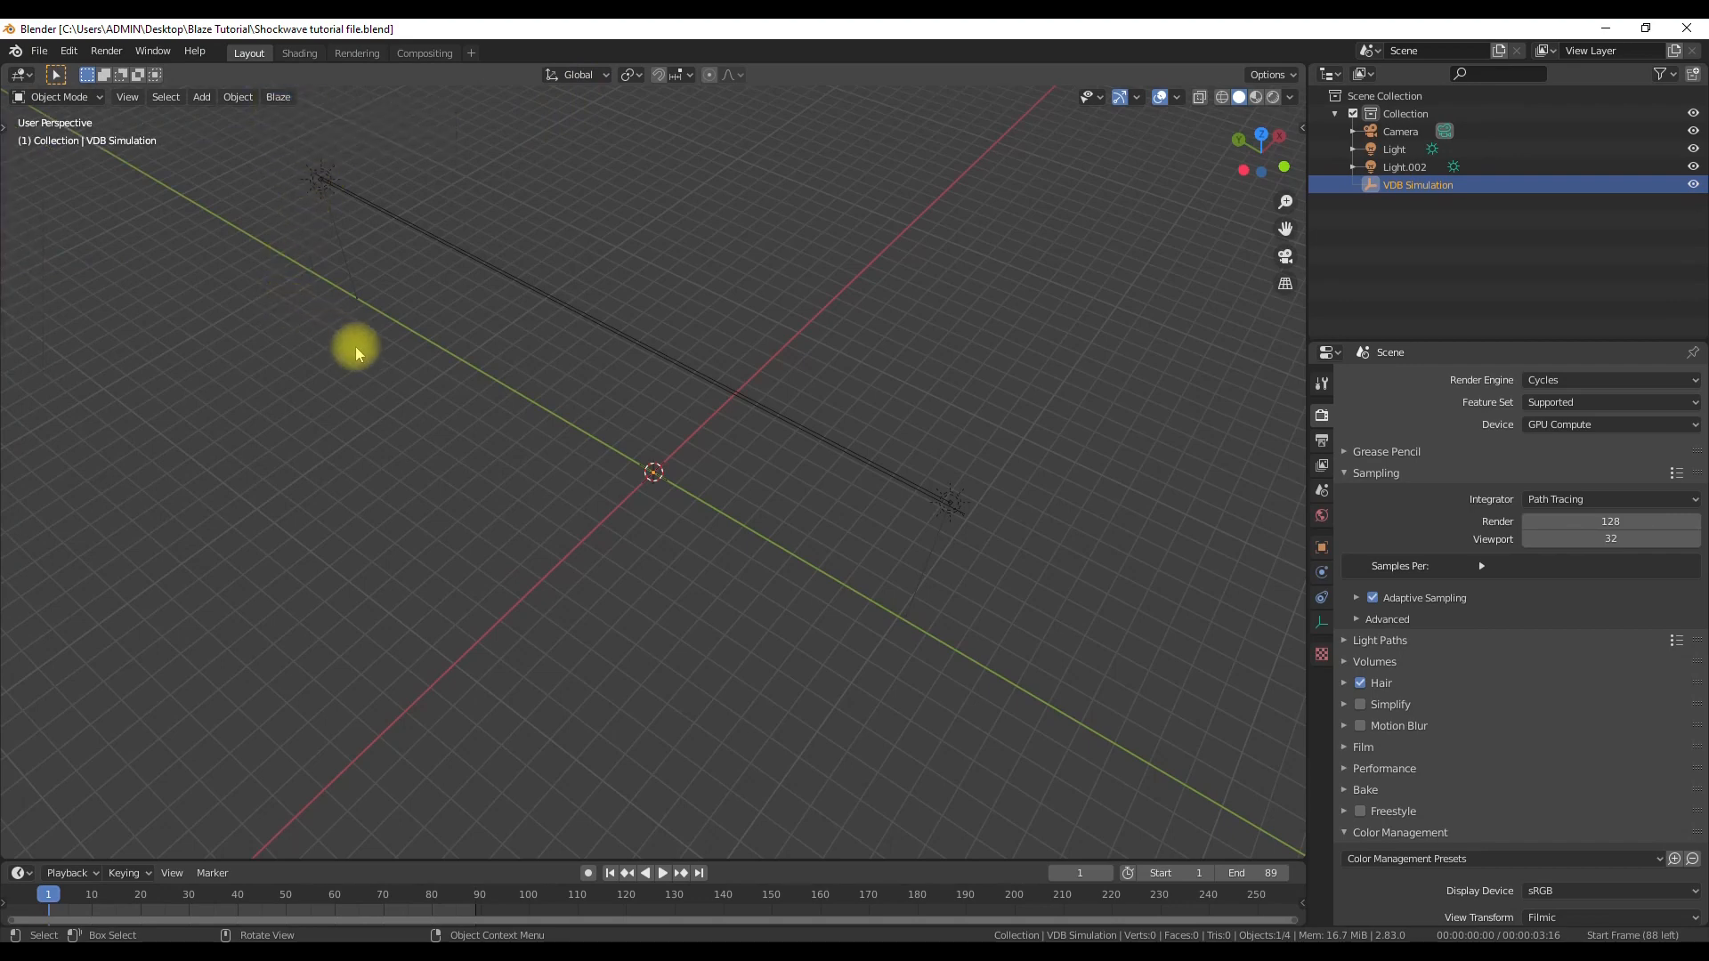
middle_click_drag(348, 555, 435, 546)
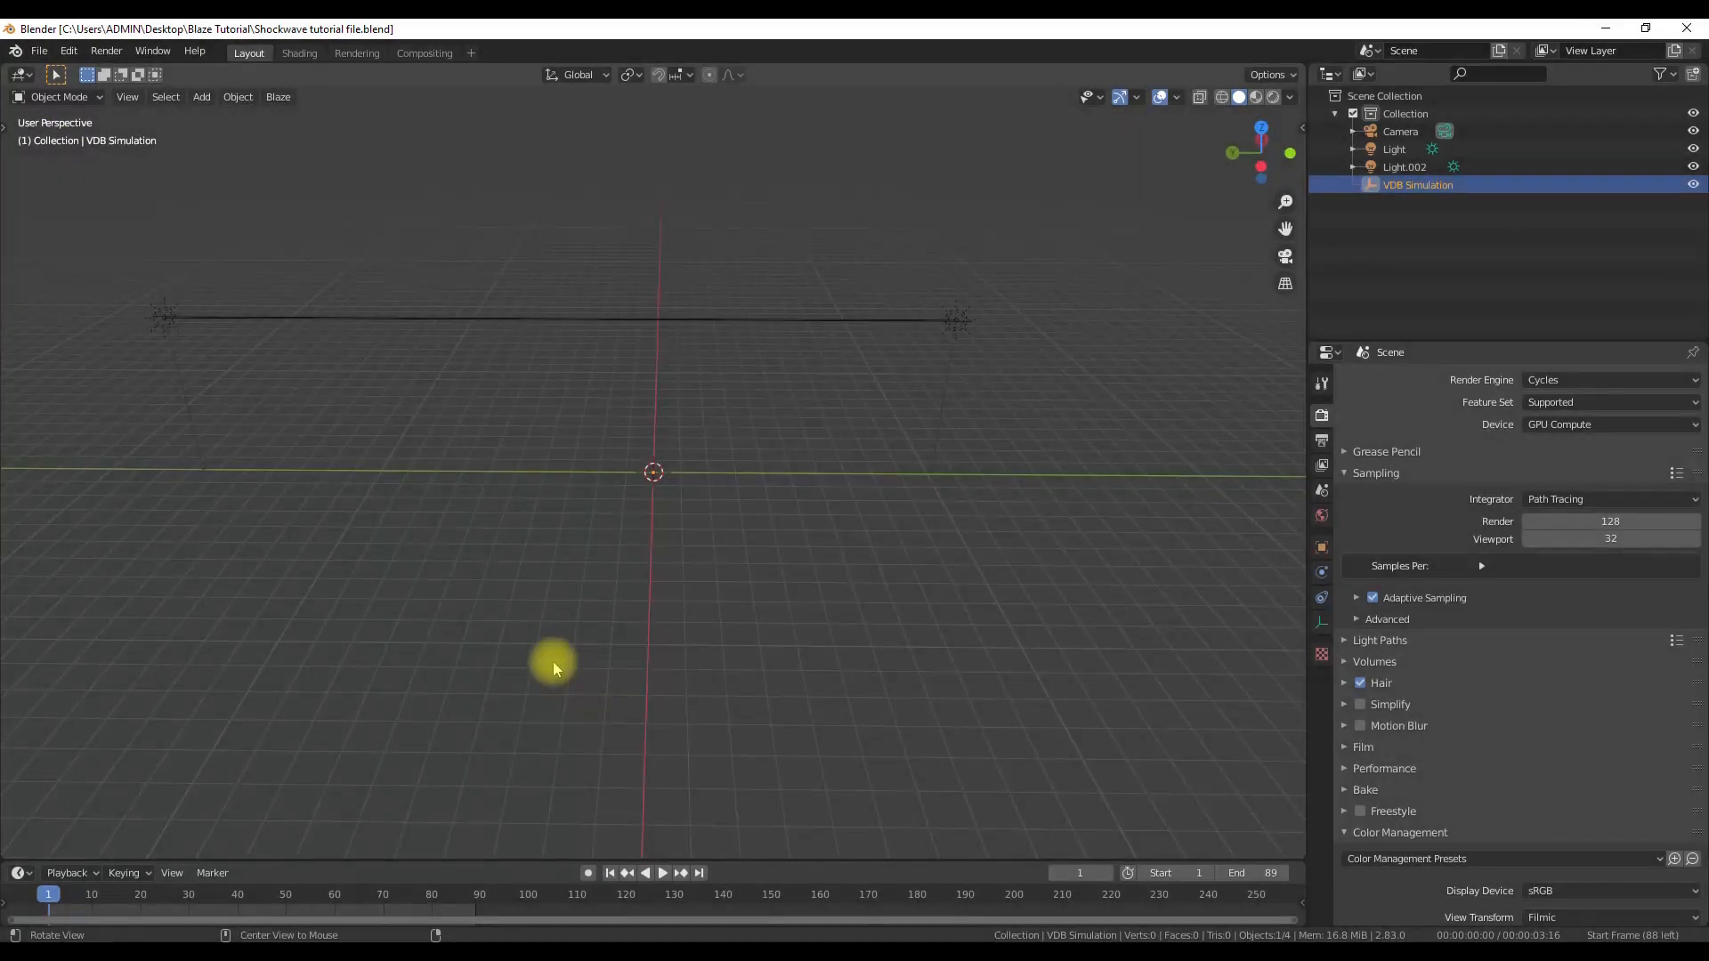
middle_click_drag(553, 661, 564, 633)
left_click_drag(1297, 233, 1384, 224)
mouse_move(656, 382)
middle_mouse_down()
mouse_move(674, 409)
mouse_move(651, 409)
middle_mouse_up()
key("shift+a")
mouse_move(662, 418)
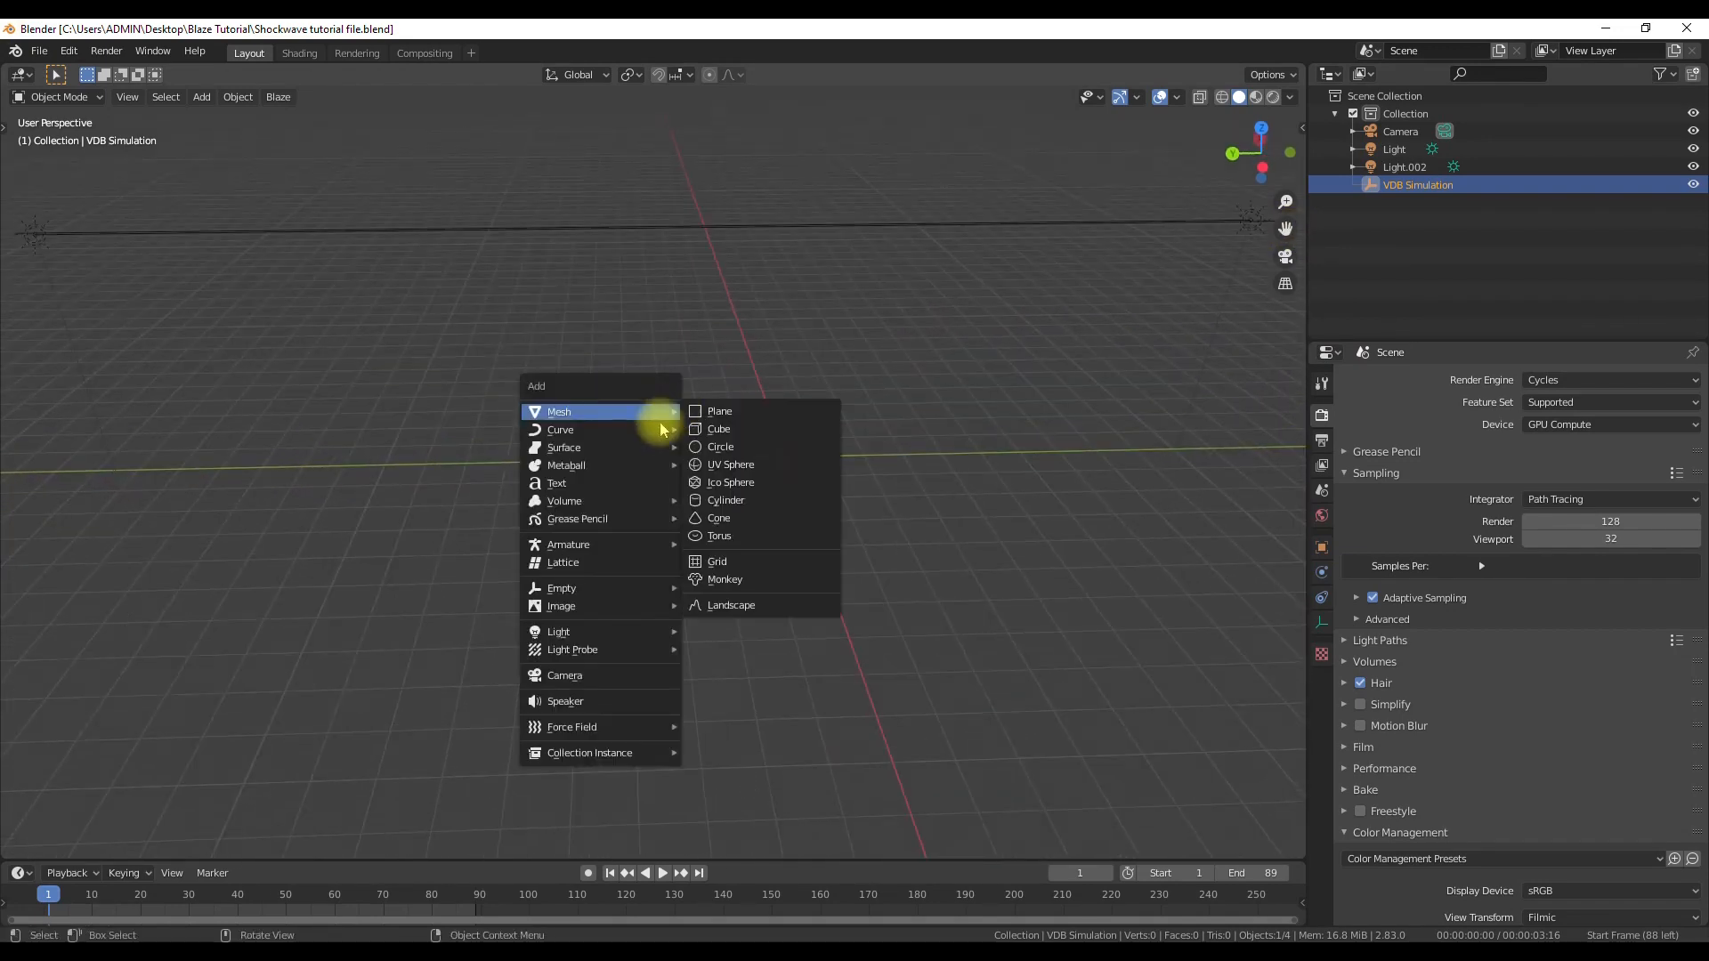
mouse_move(611, 500)
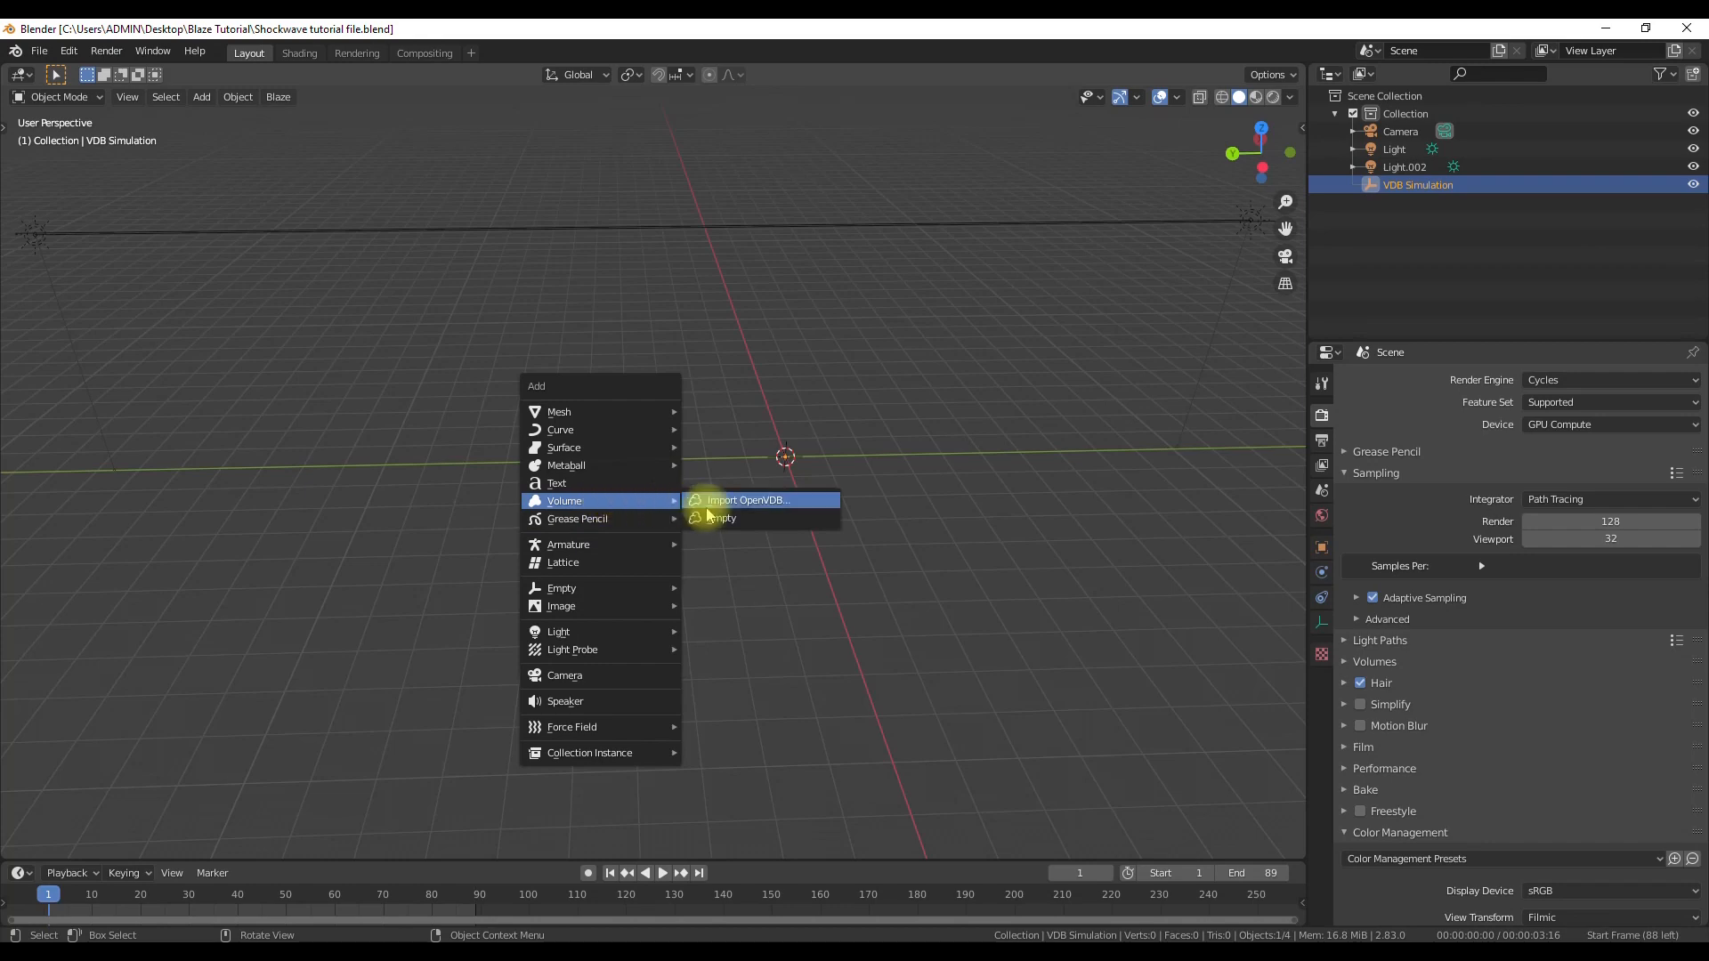
left_click(727, 523)
Load Shockwave2.0000.vdb as the volume's OpenVDB file and make it a sequence of 89 frames.
scroll(897, 488, "down", 2)
left_click(1322, 648)
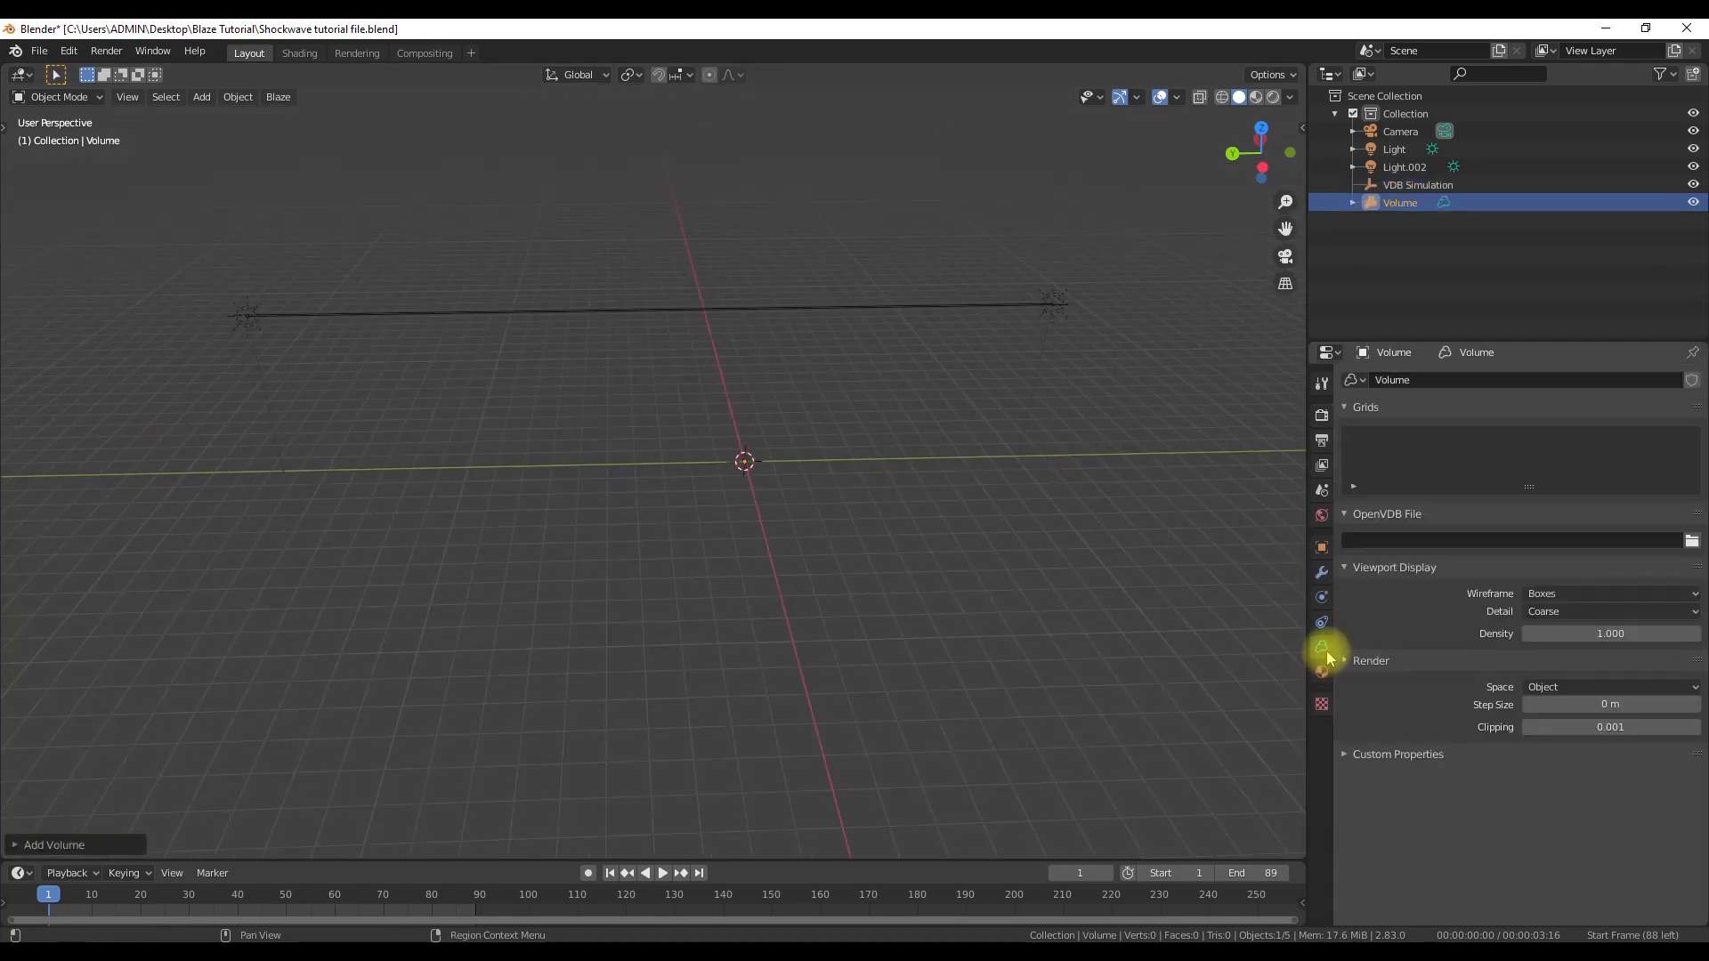
left_click(1692, 542)
left_click(469, 640)
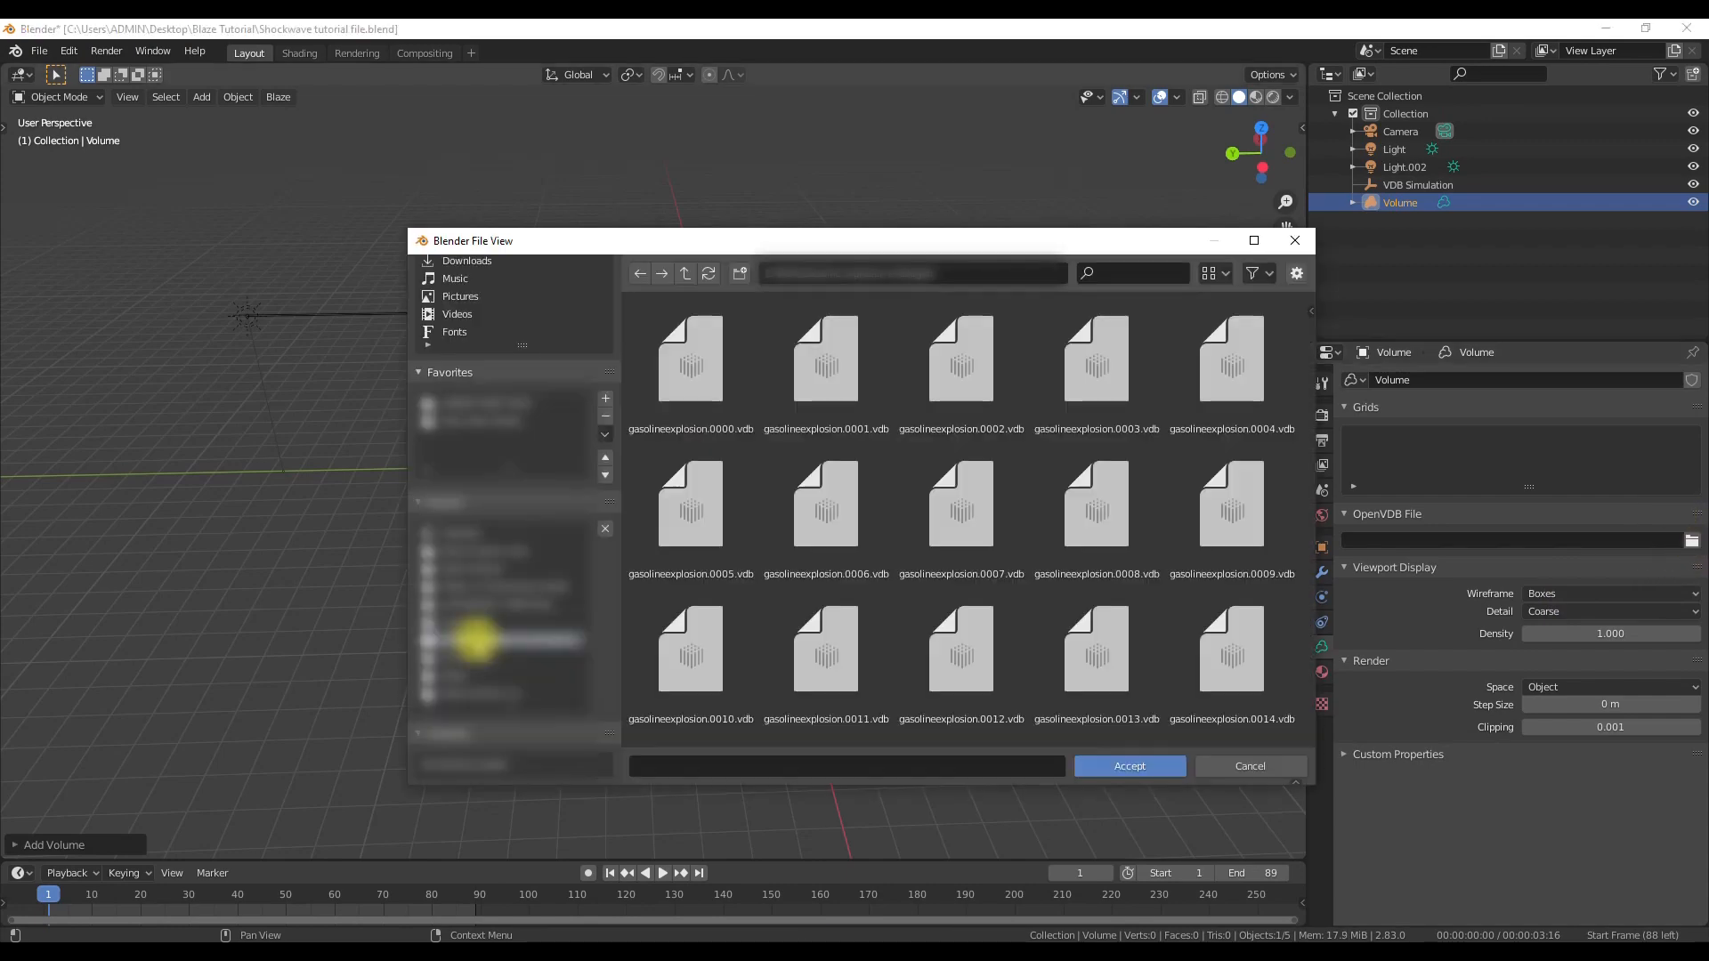
scroll(890, 534, "down", 1)
scroll(765, 405, "up", 1)
left_click(733, 399)
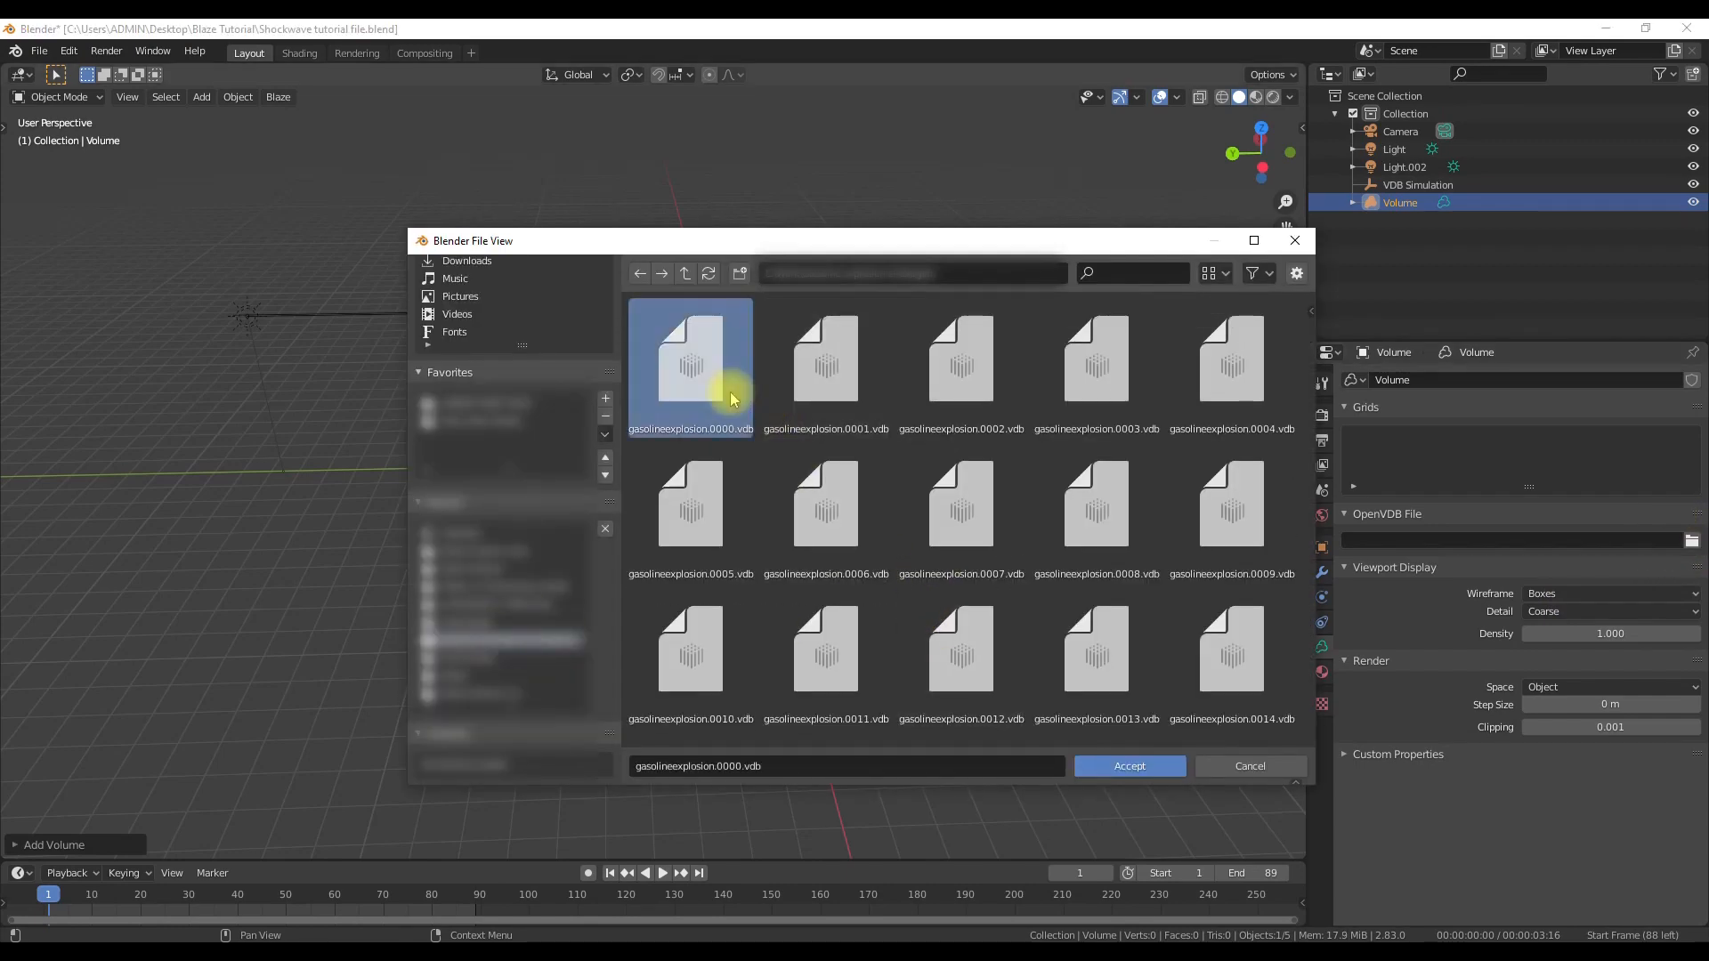
left_click(525, 604)
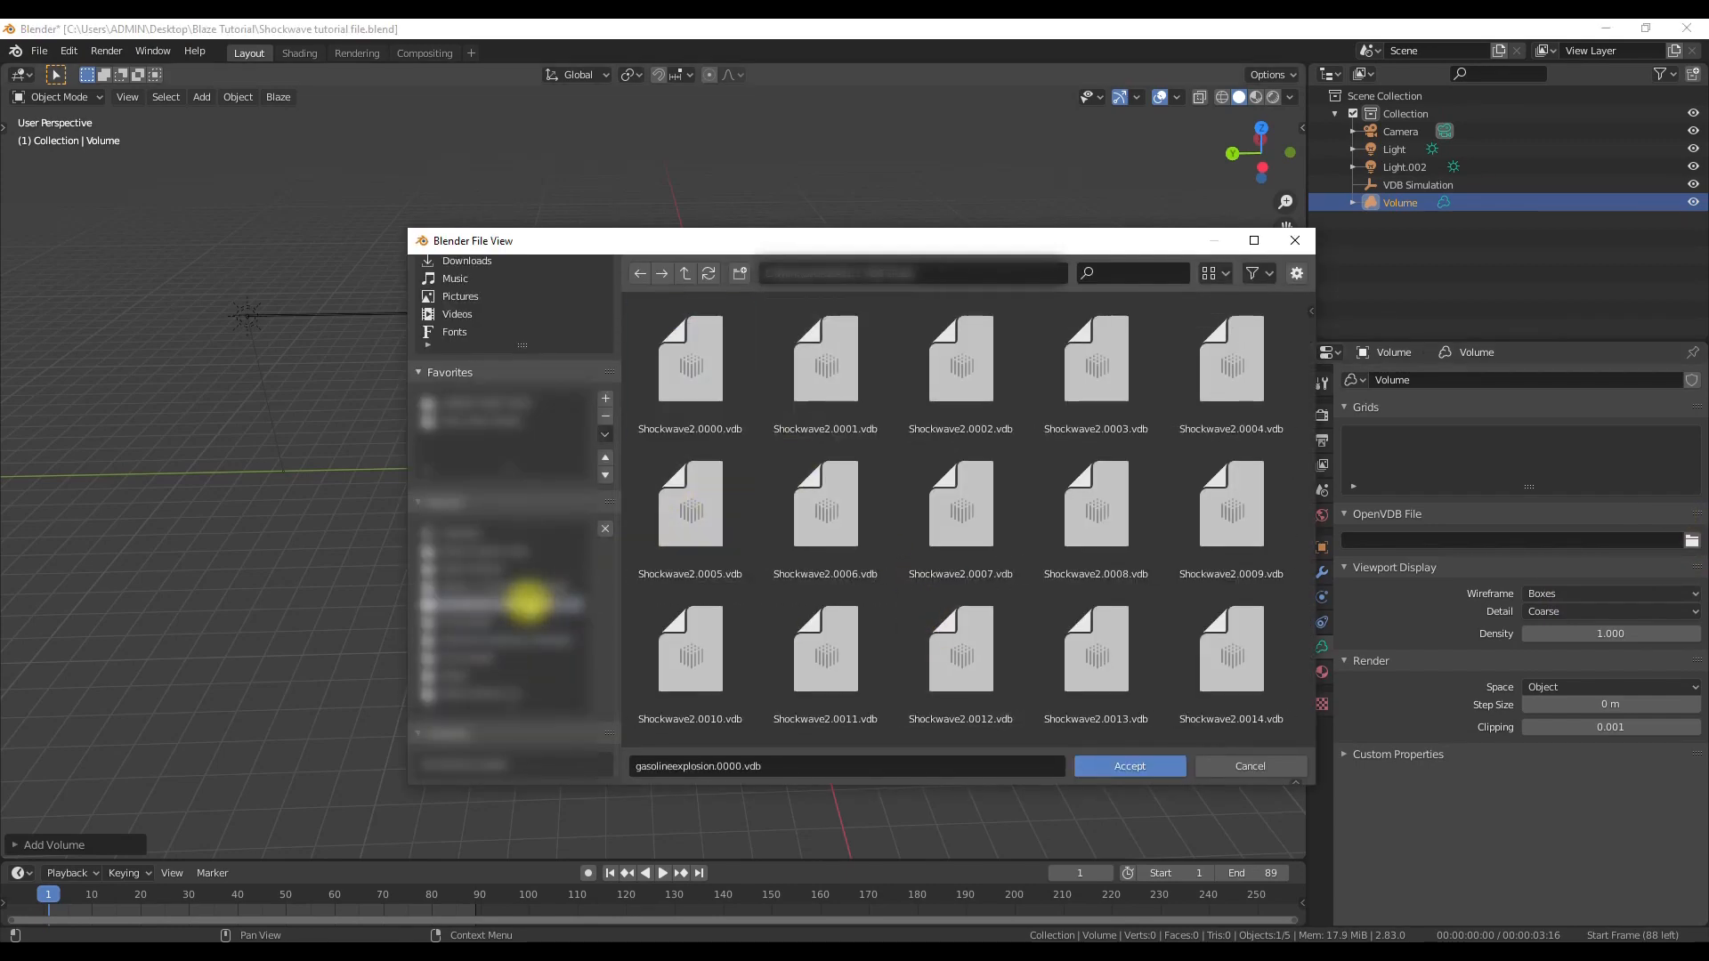
left_click(646, 393)
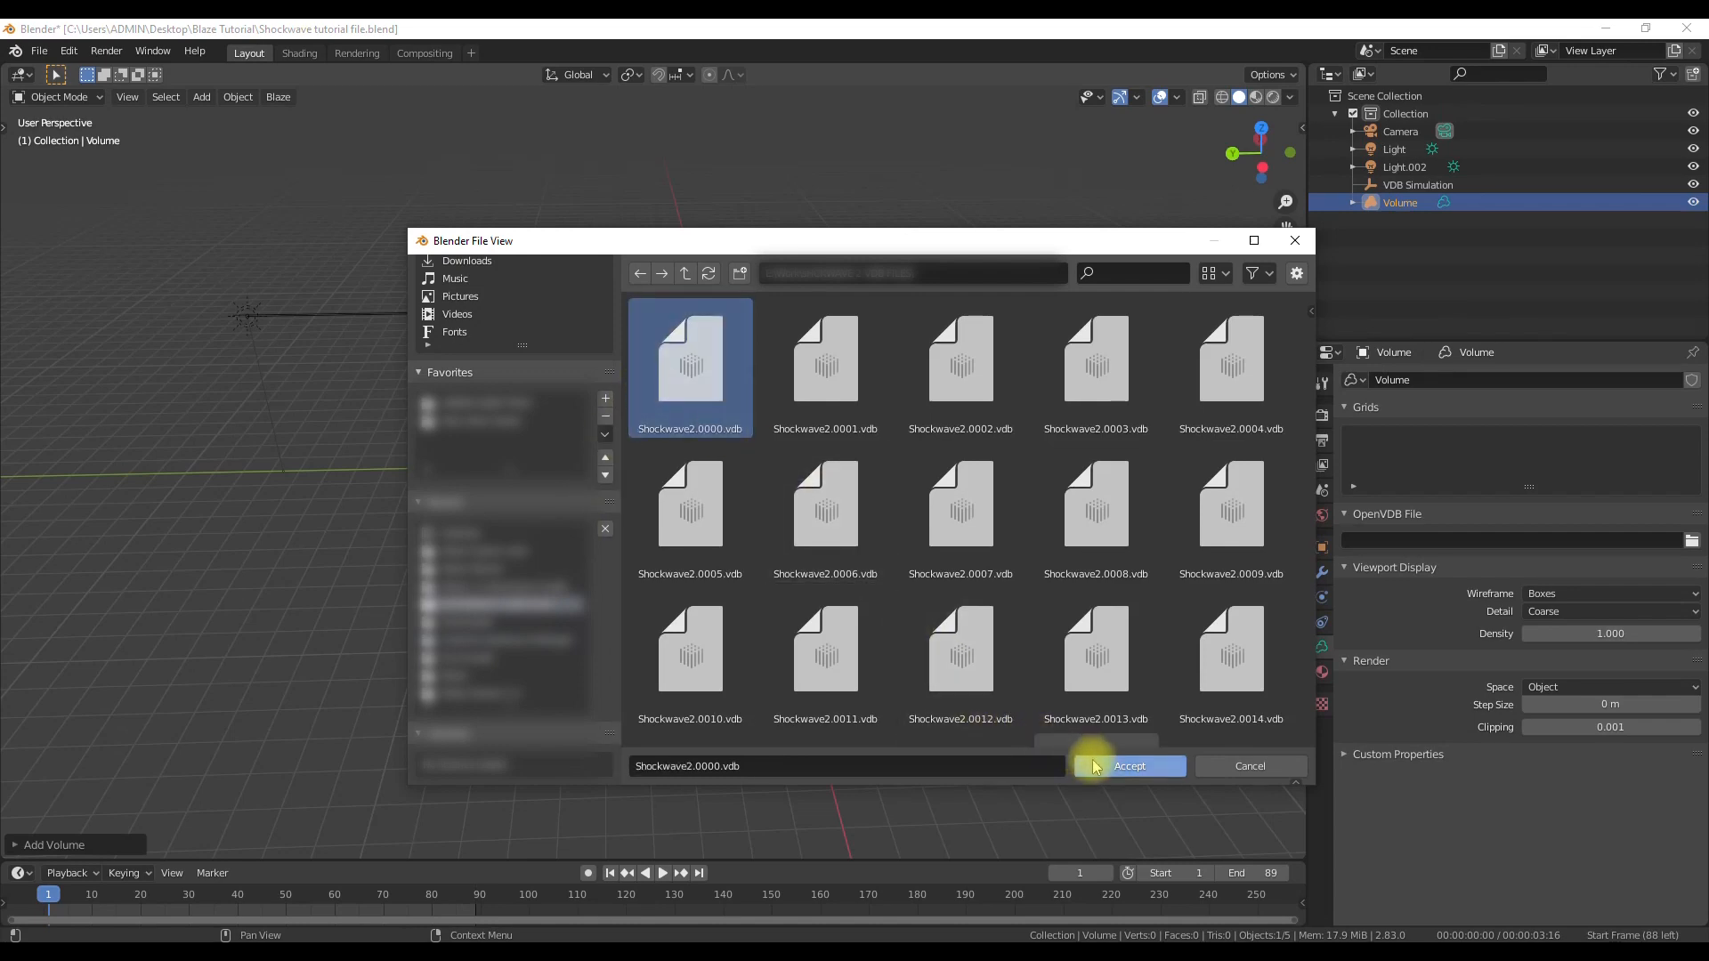
left_click(1123, 766)
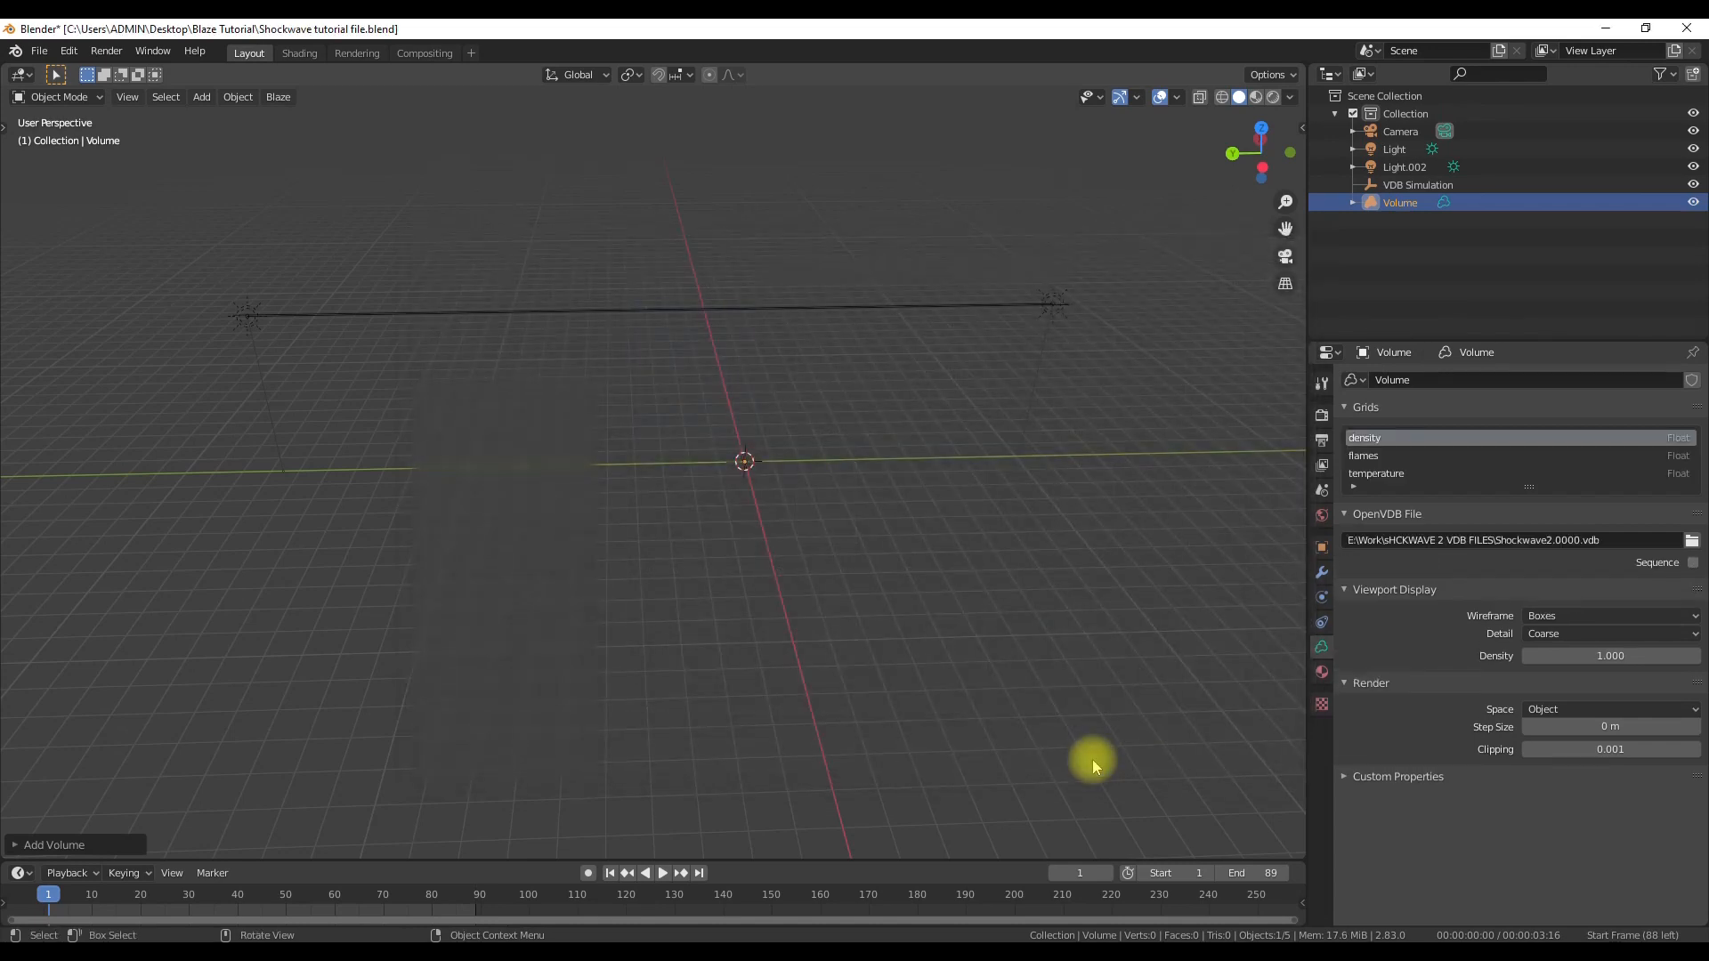
left_click(1691, 563)
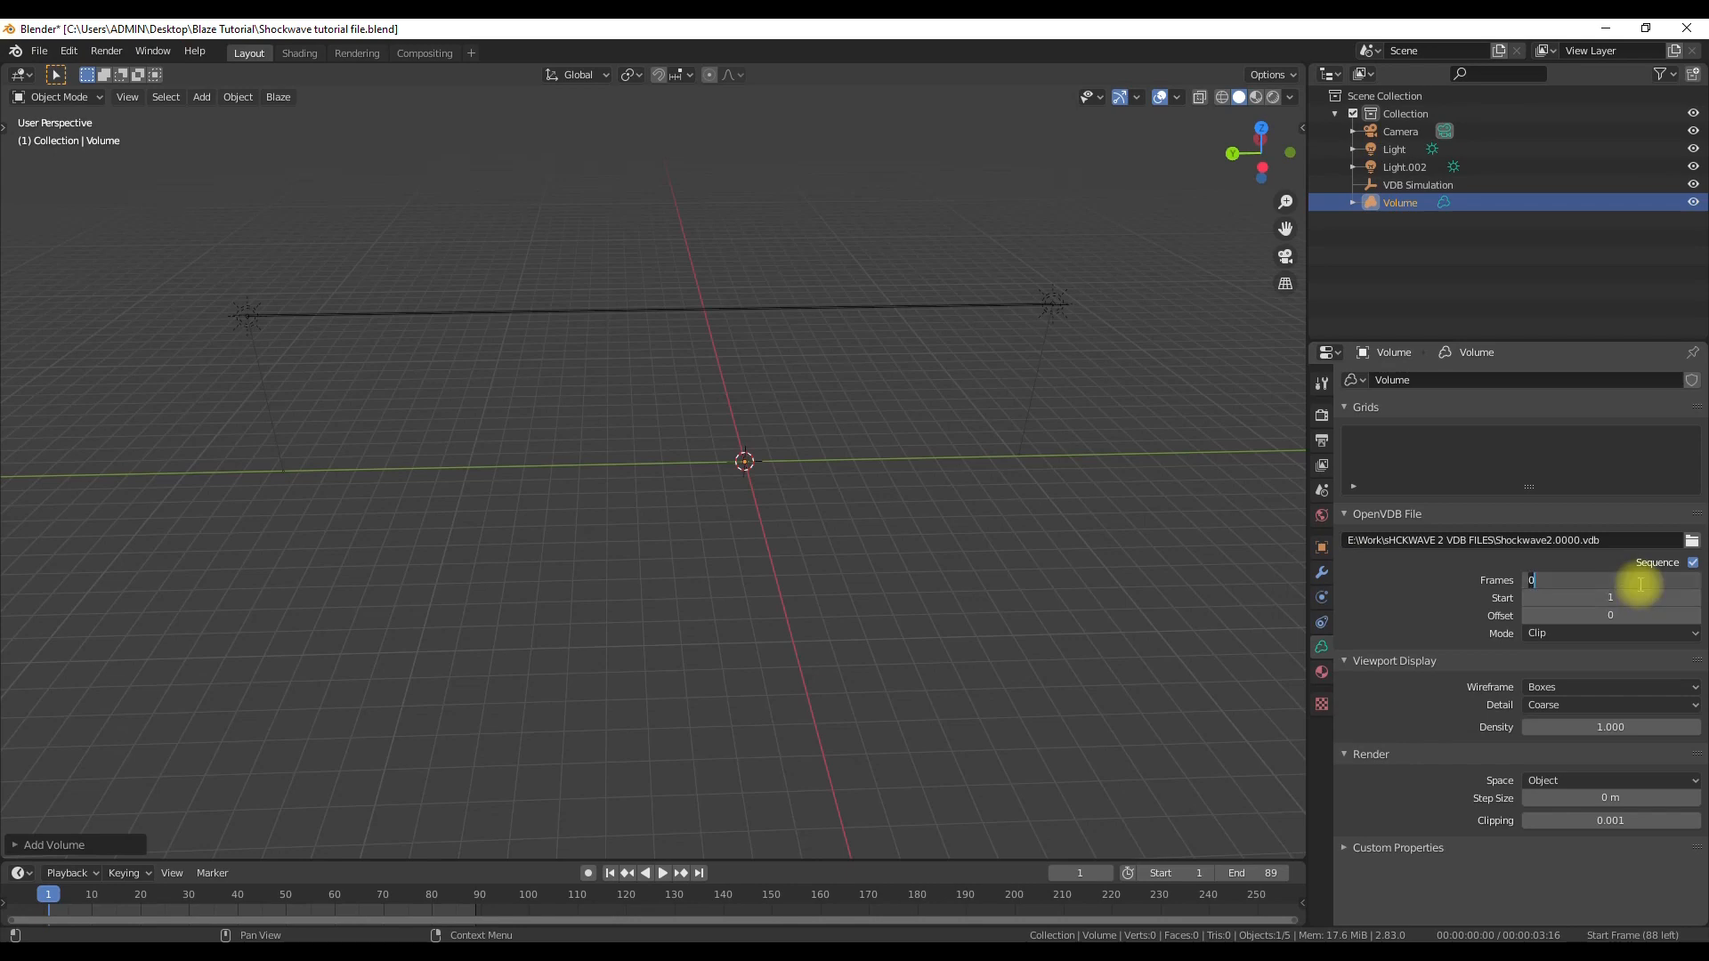
key("Return")
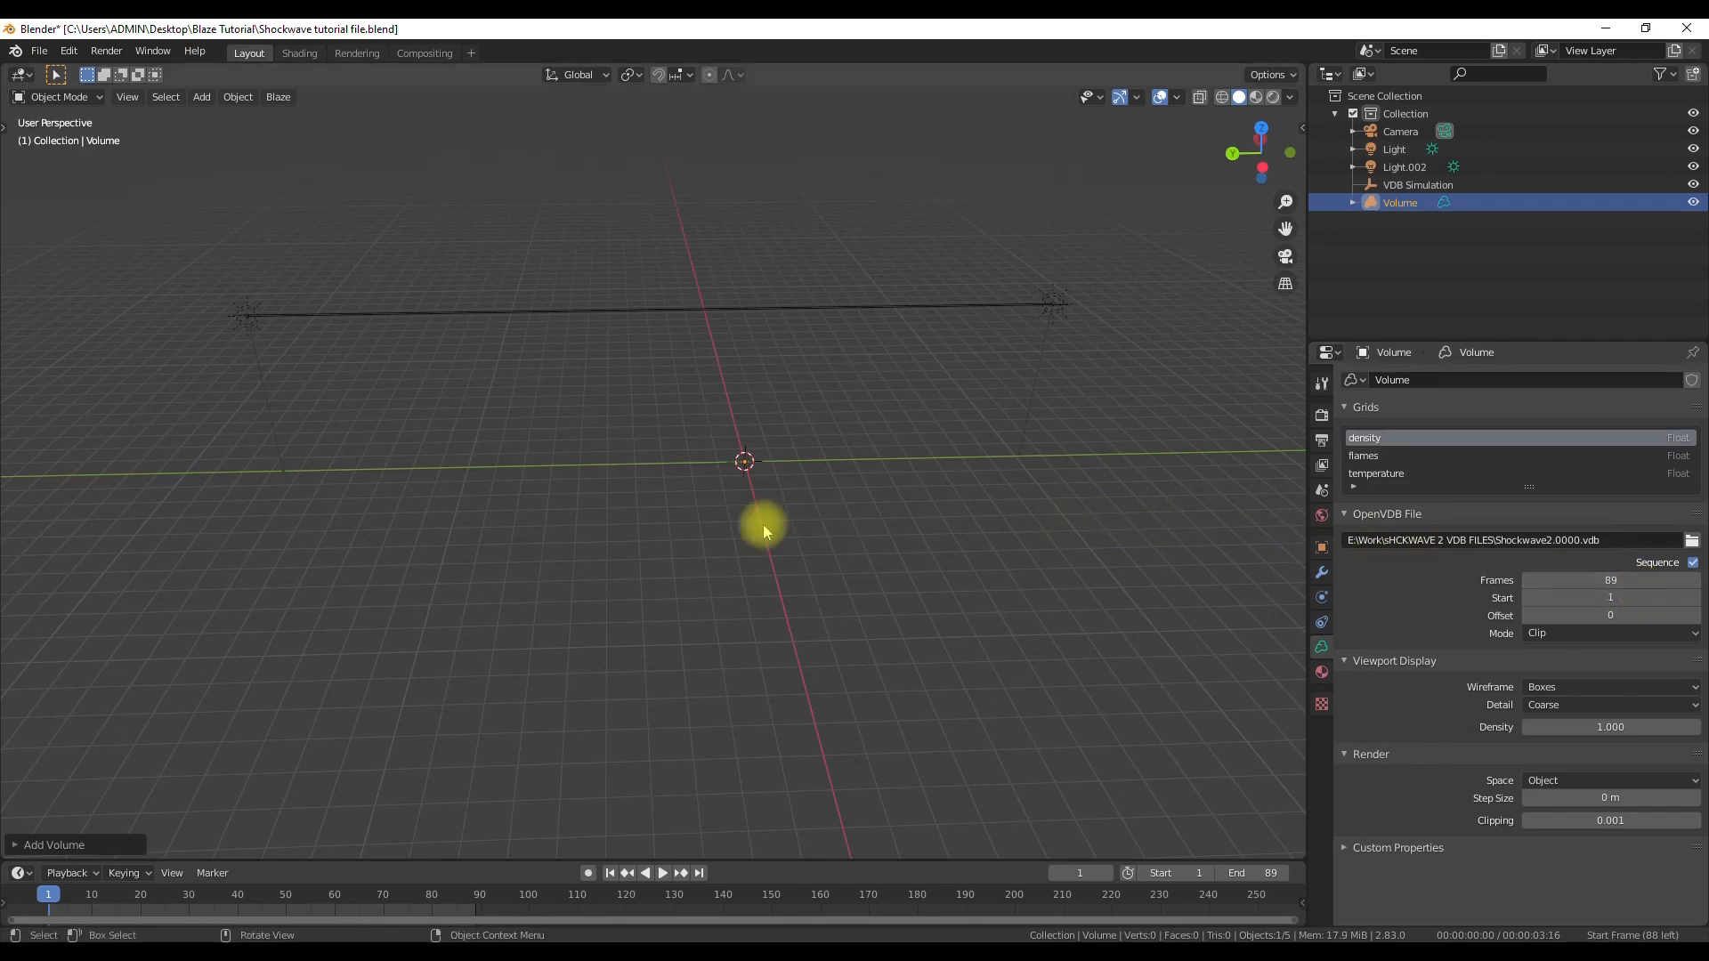
Play the shockwave simulation and inspect the smoke ring from perspective, camera and front views.
middle_click_drag(386, 617, 431, 595)
key("space")
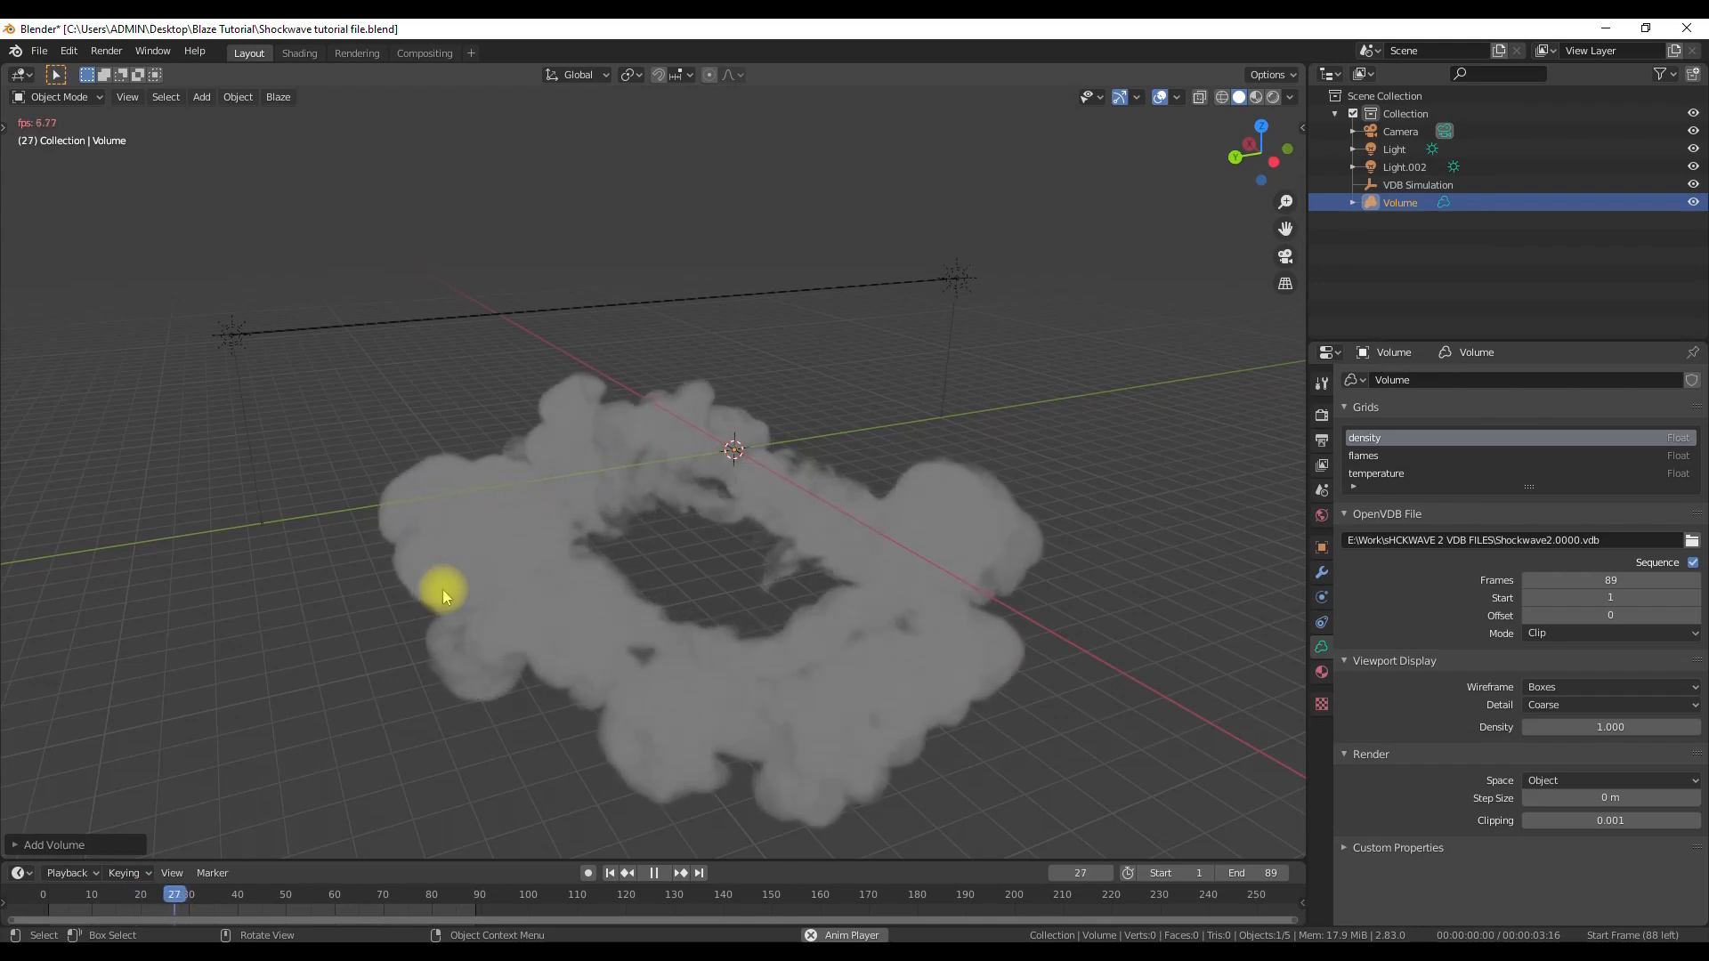
key("space")
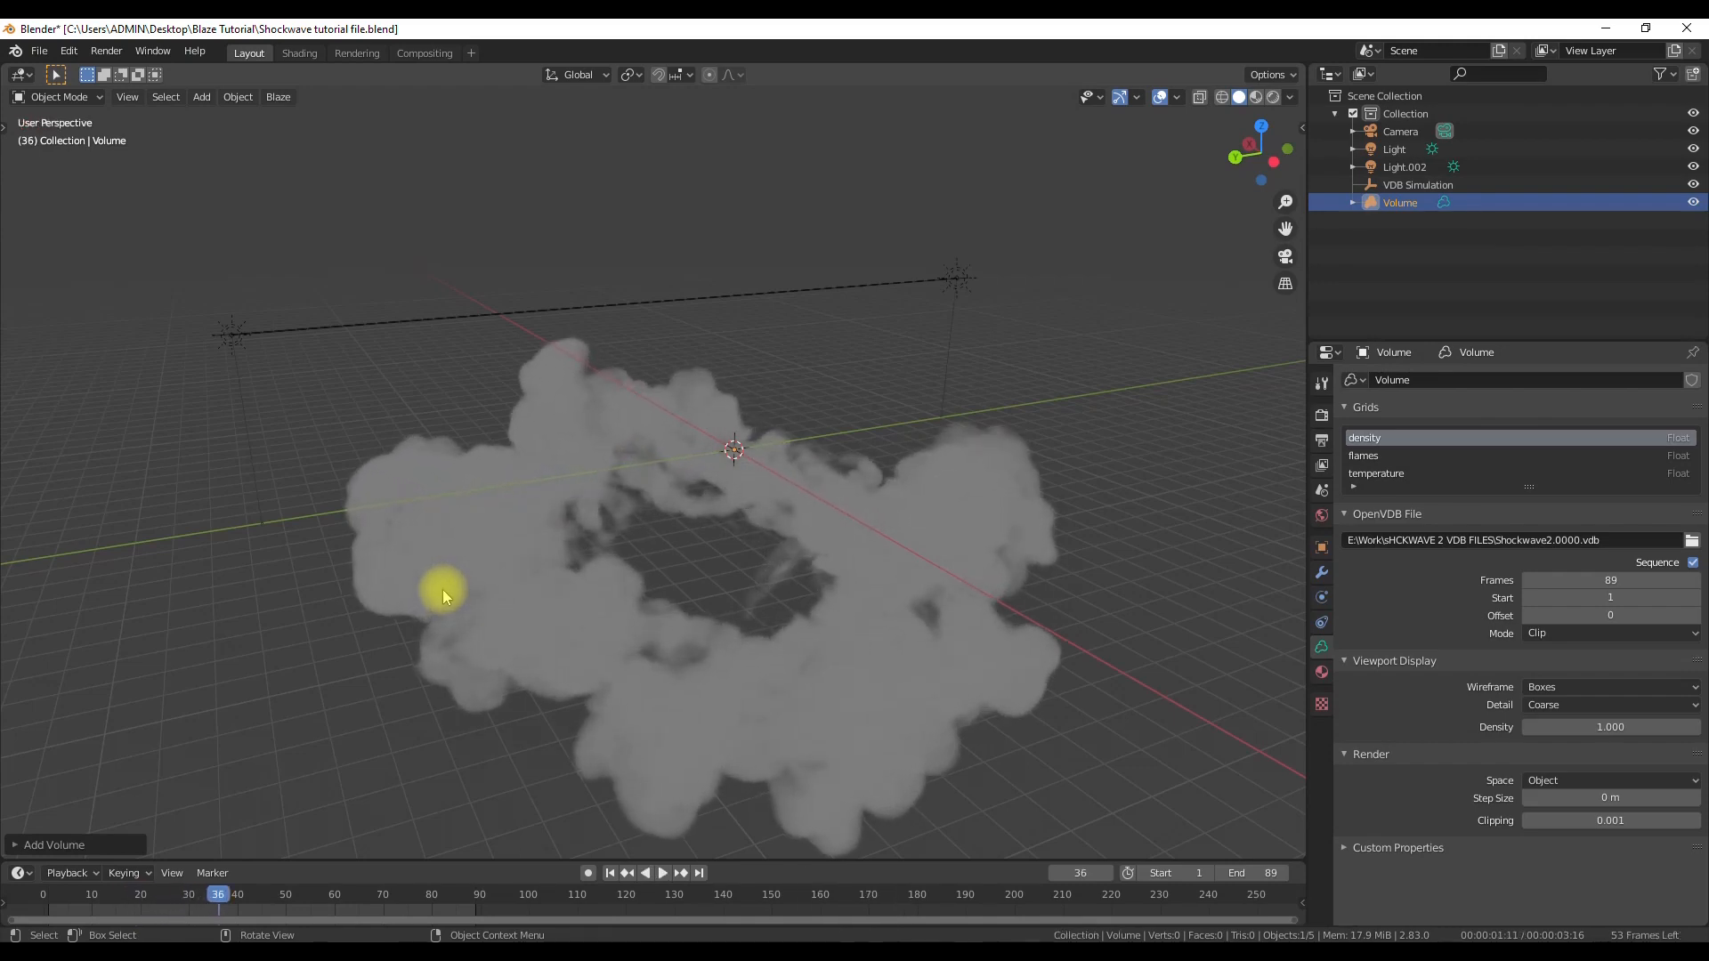
key("KP_7")
key("KP_0")
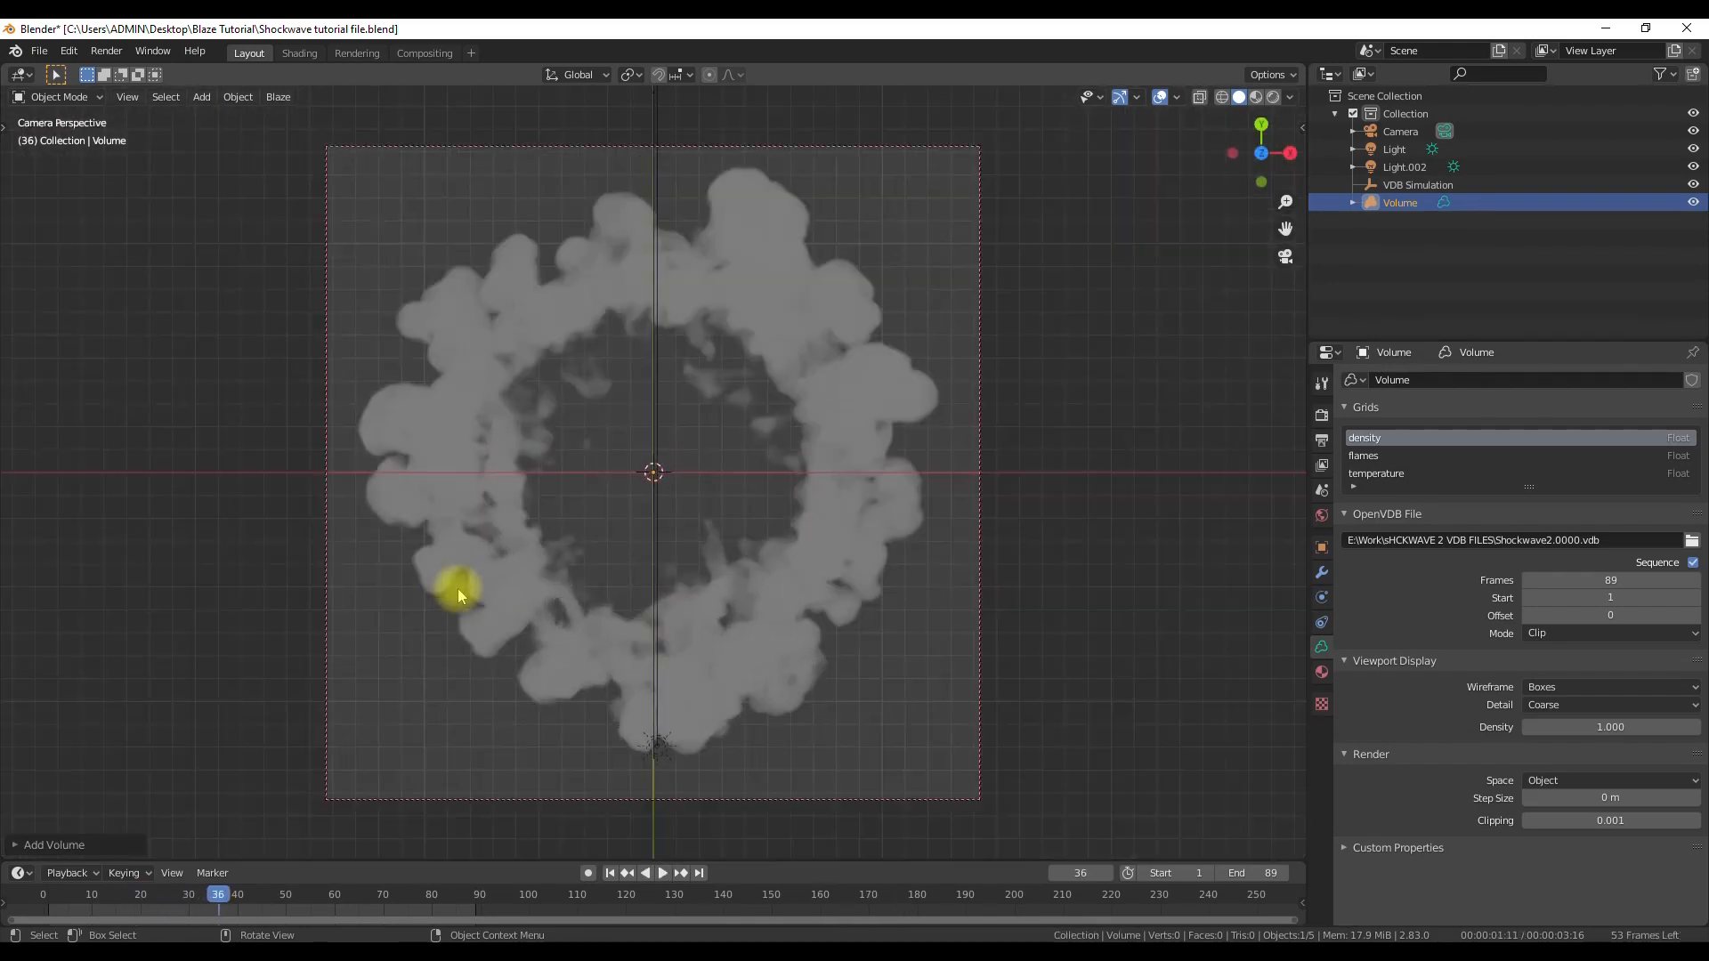
key("shift+Left")
key("space")
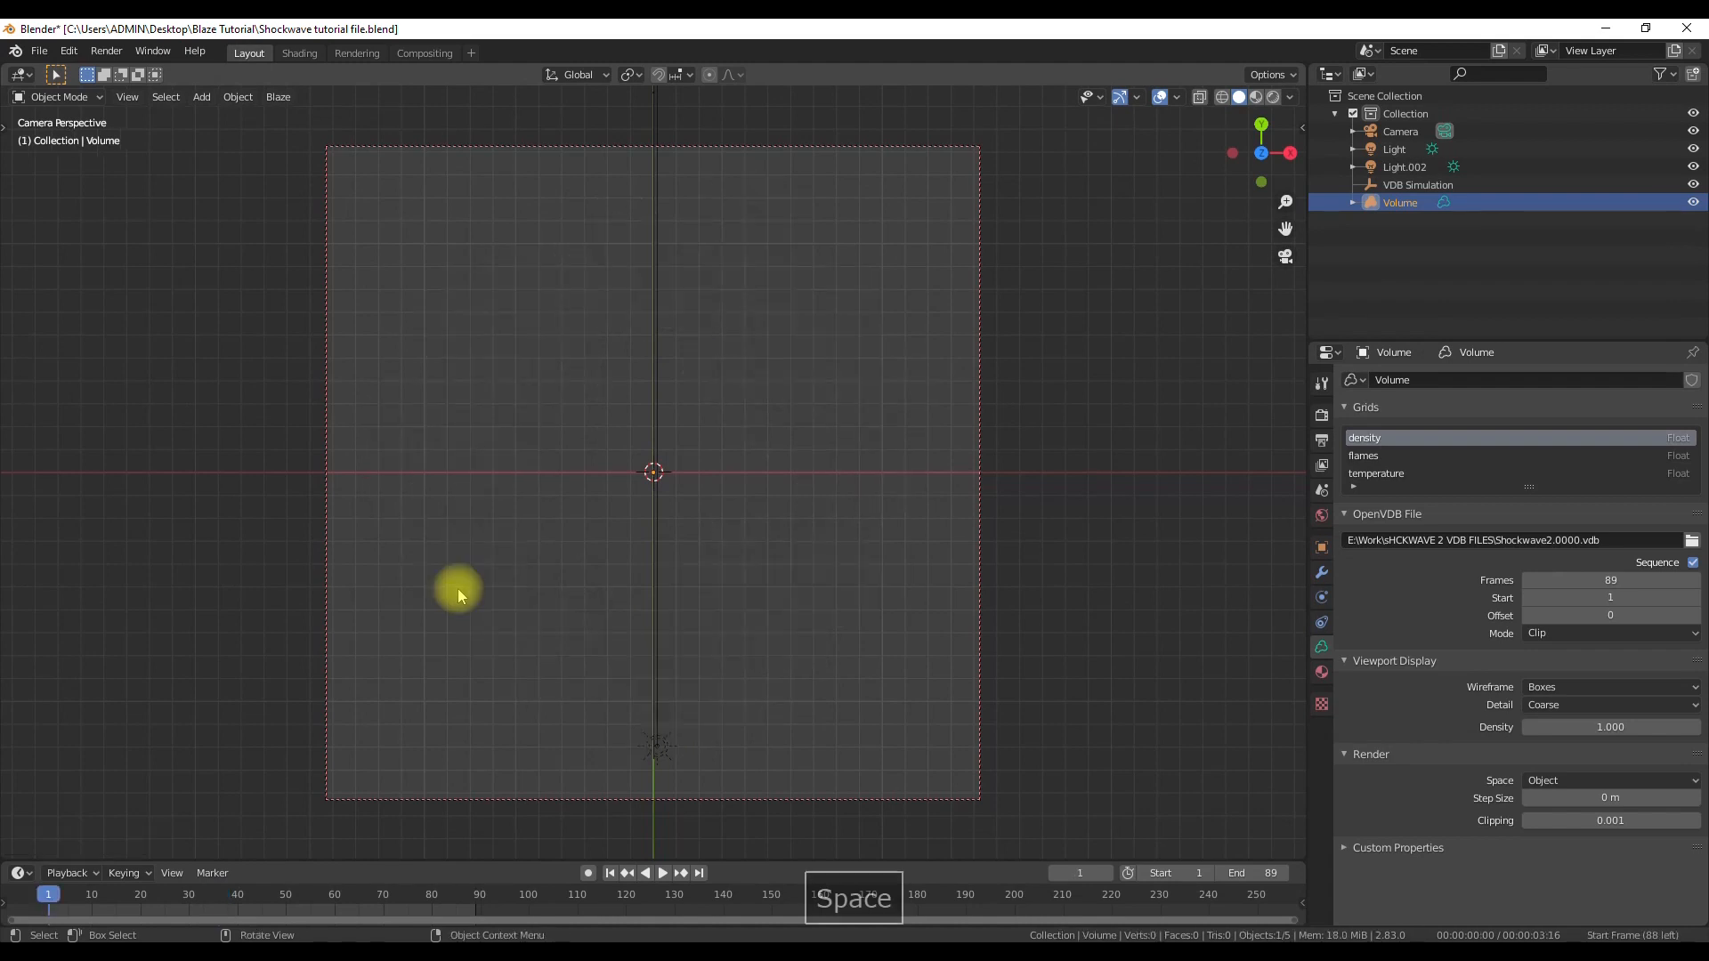
key("space")
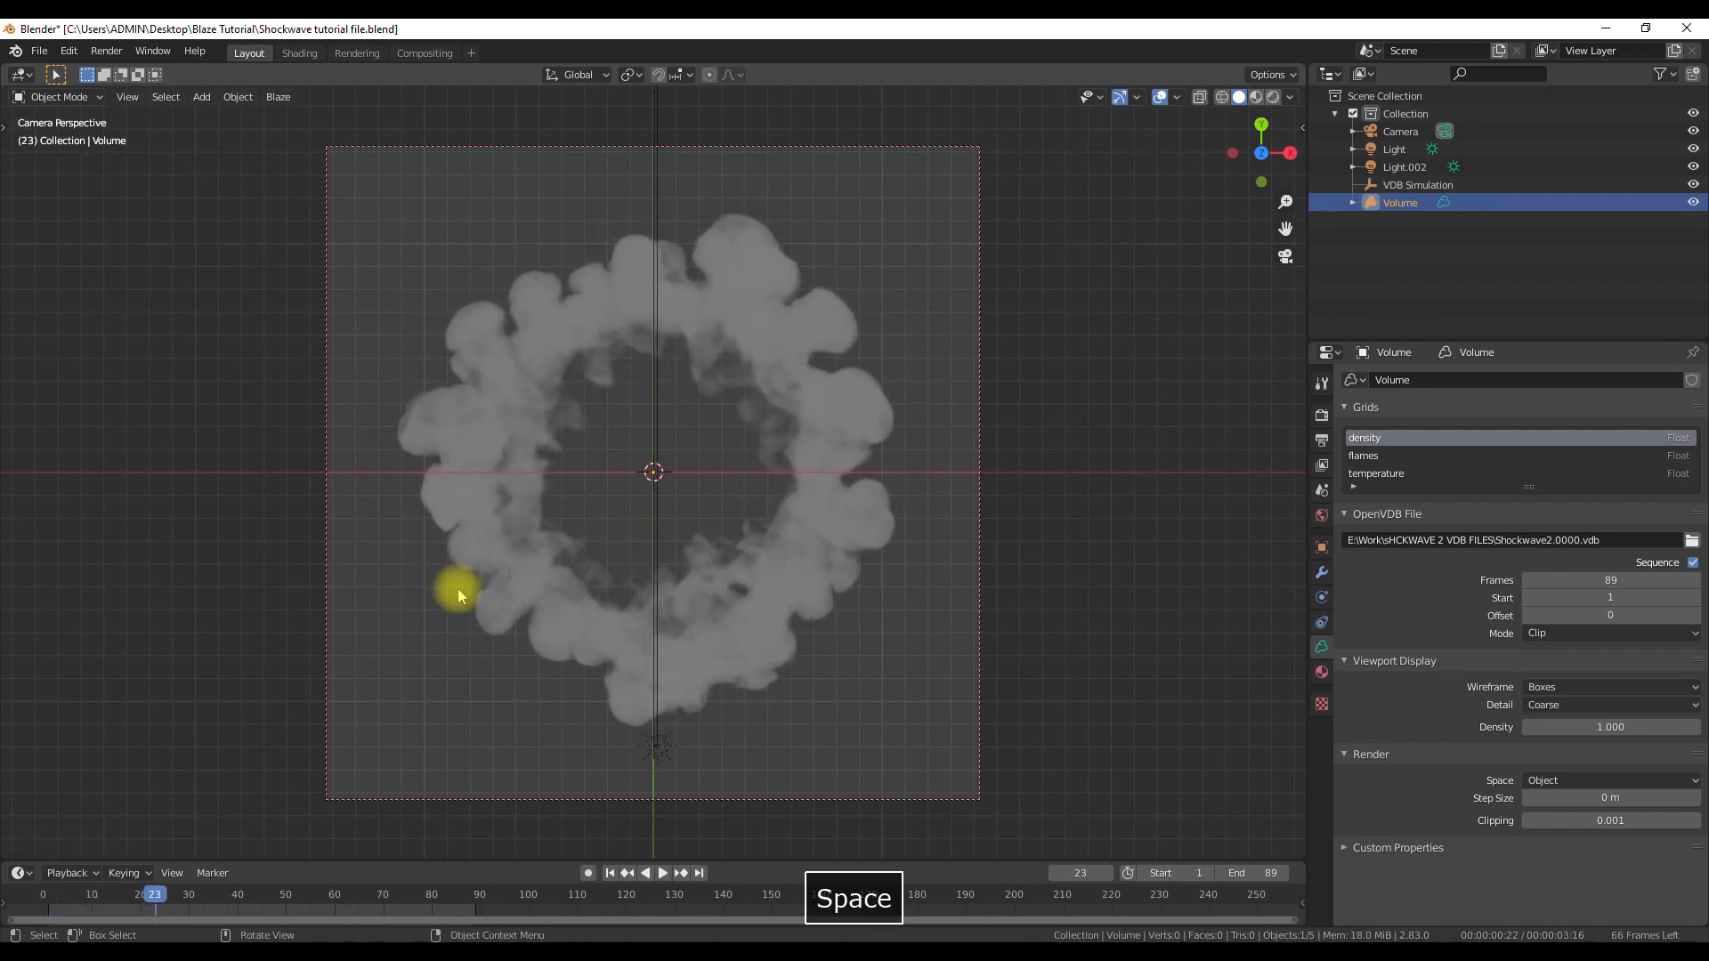
key("KP_1")
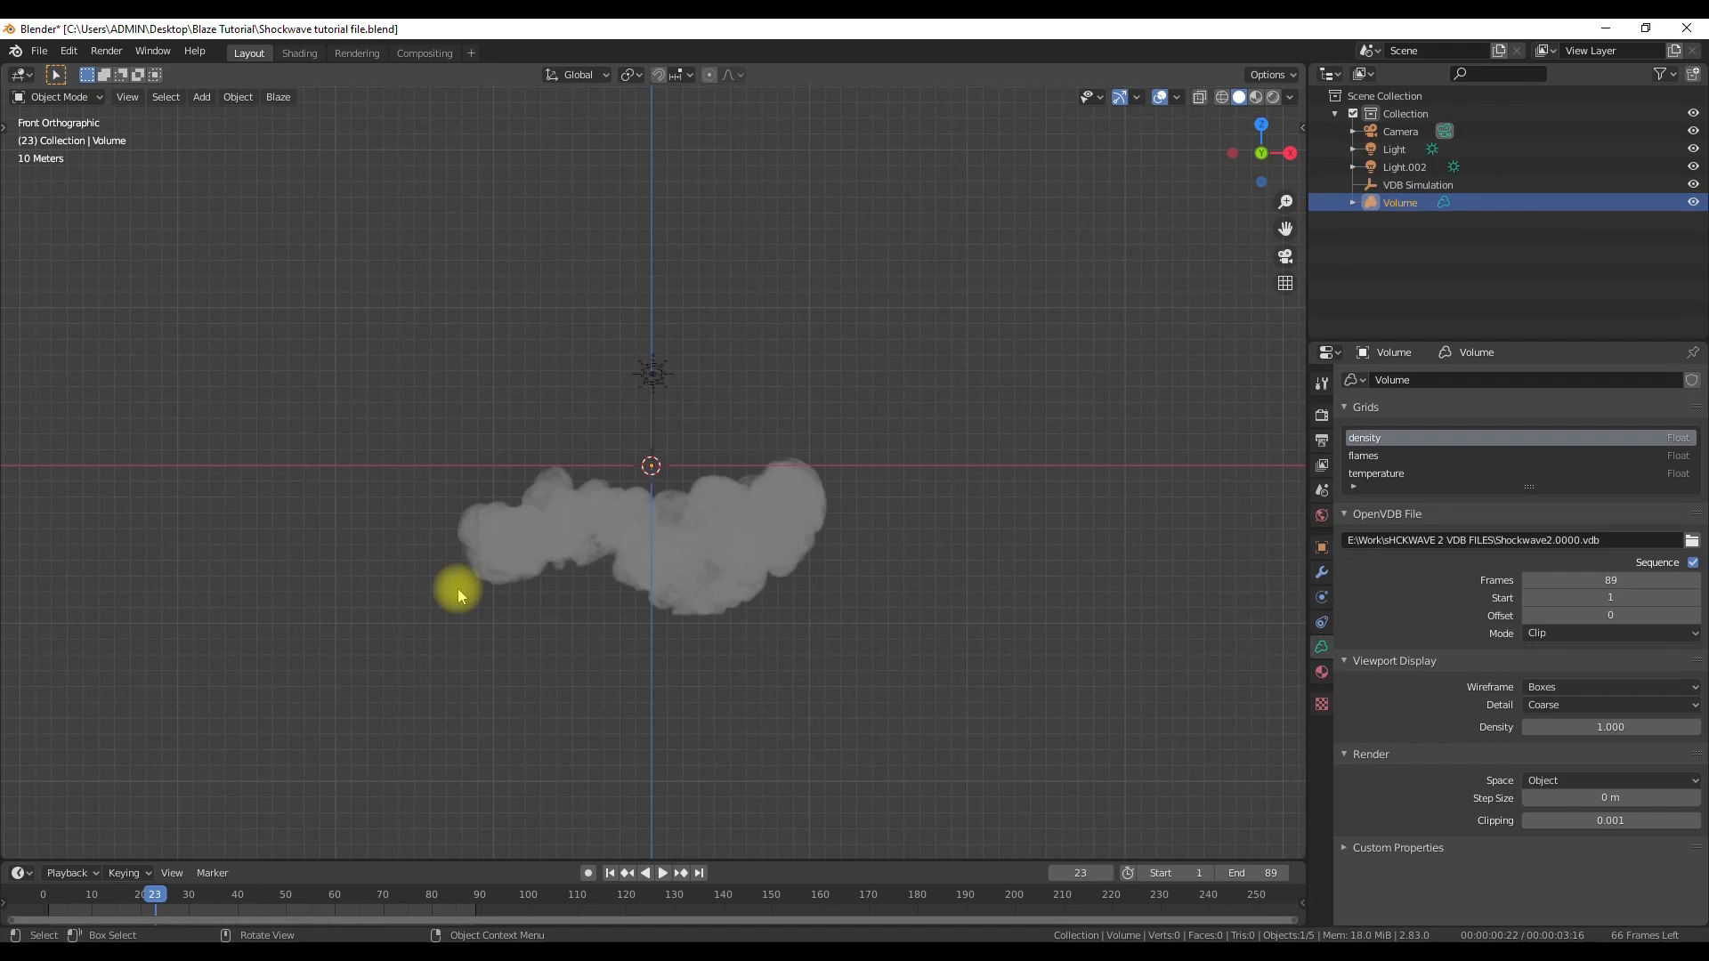
Apply the Blaze Shader (VDB VOLUME) to the selected volume and open the Shading workspace.
middle_click_drag(453, 594, 571, 670)
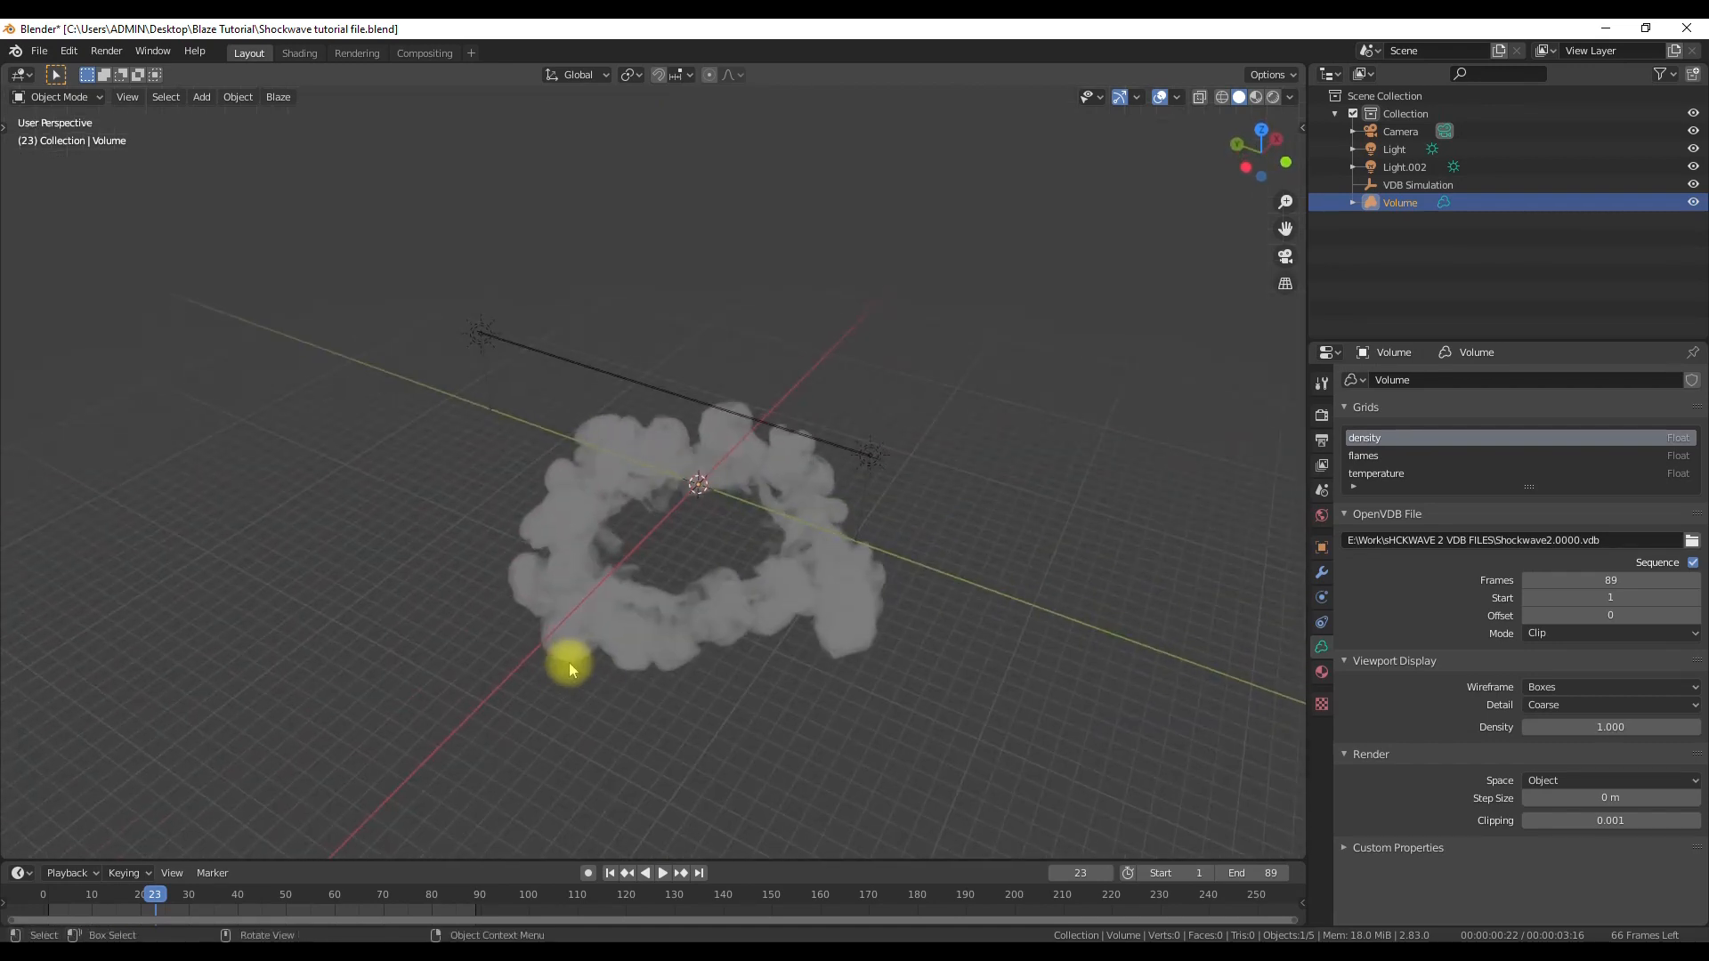
left_click(283, 96)
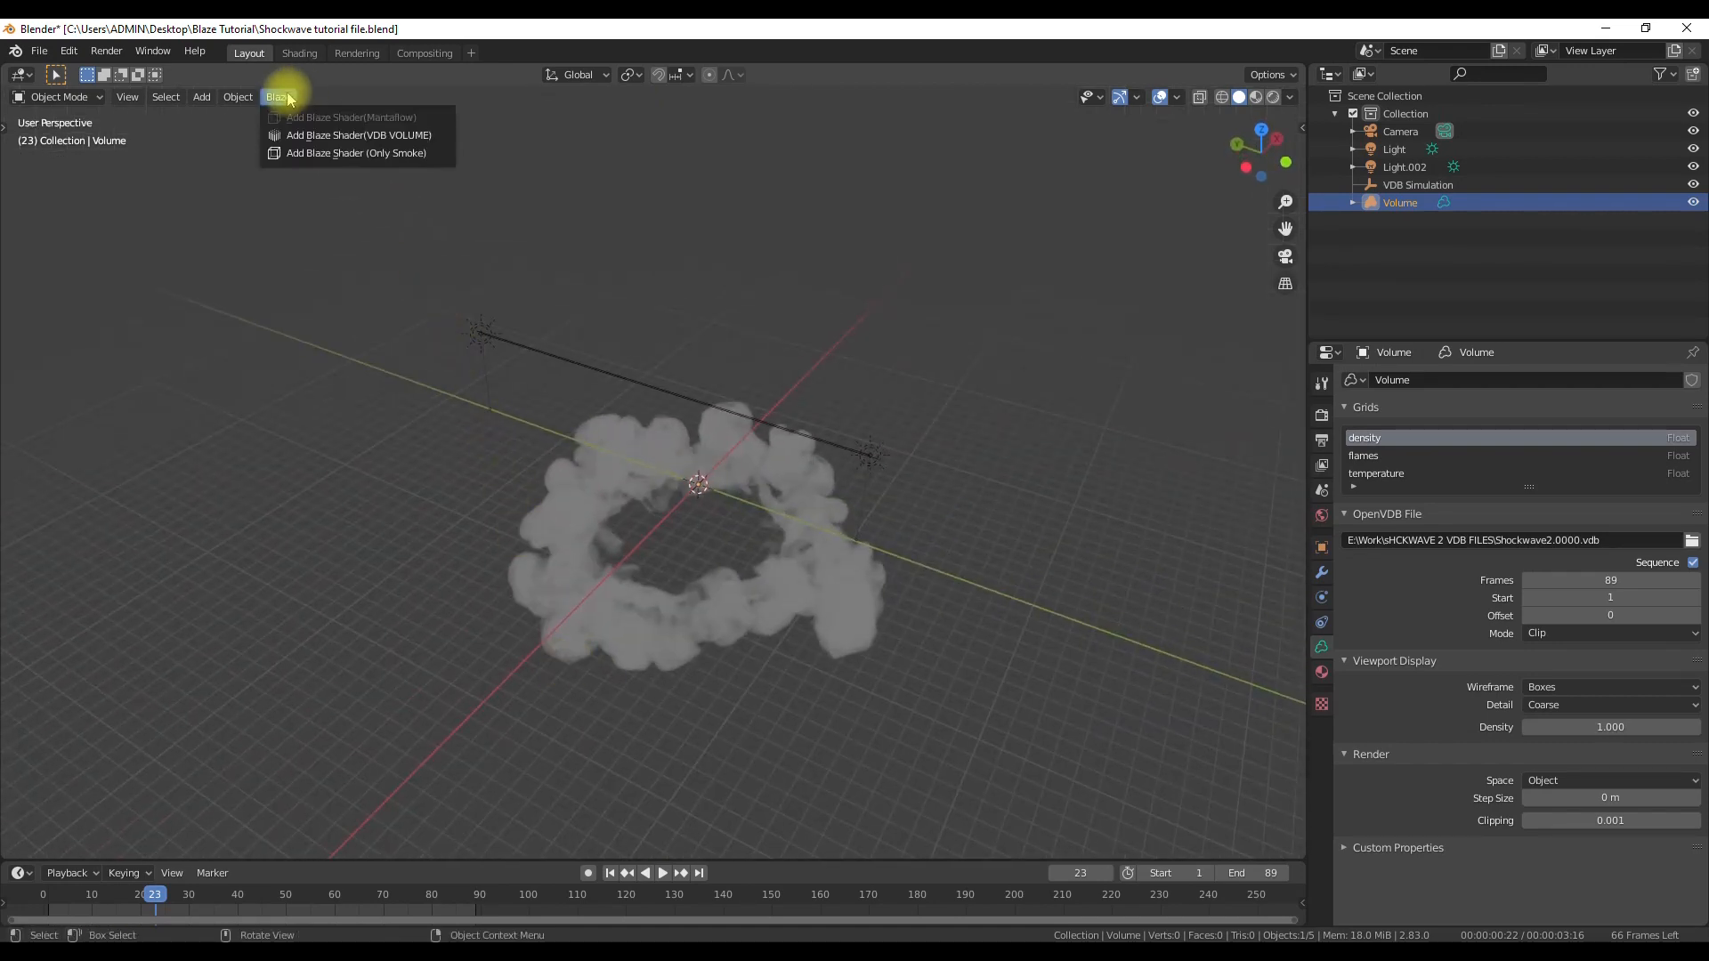
left_click(332, 136)
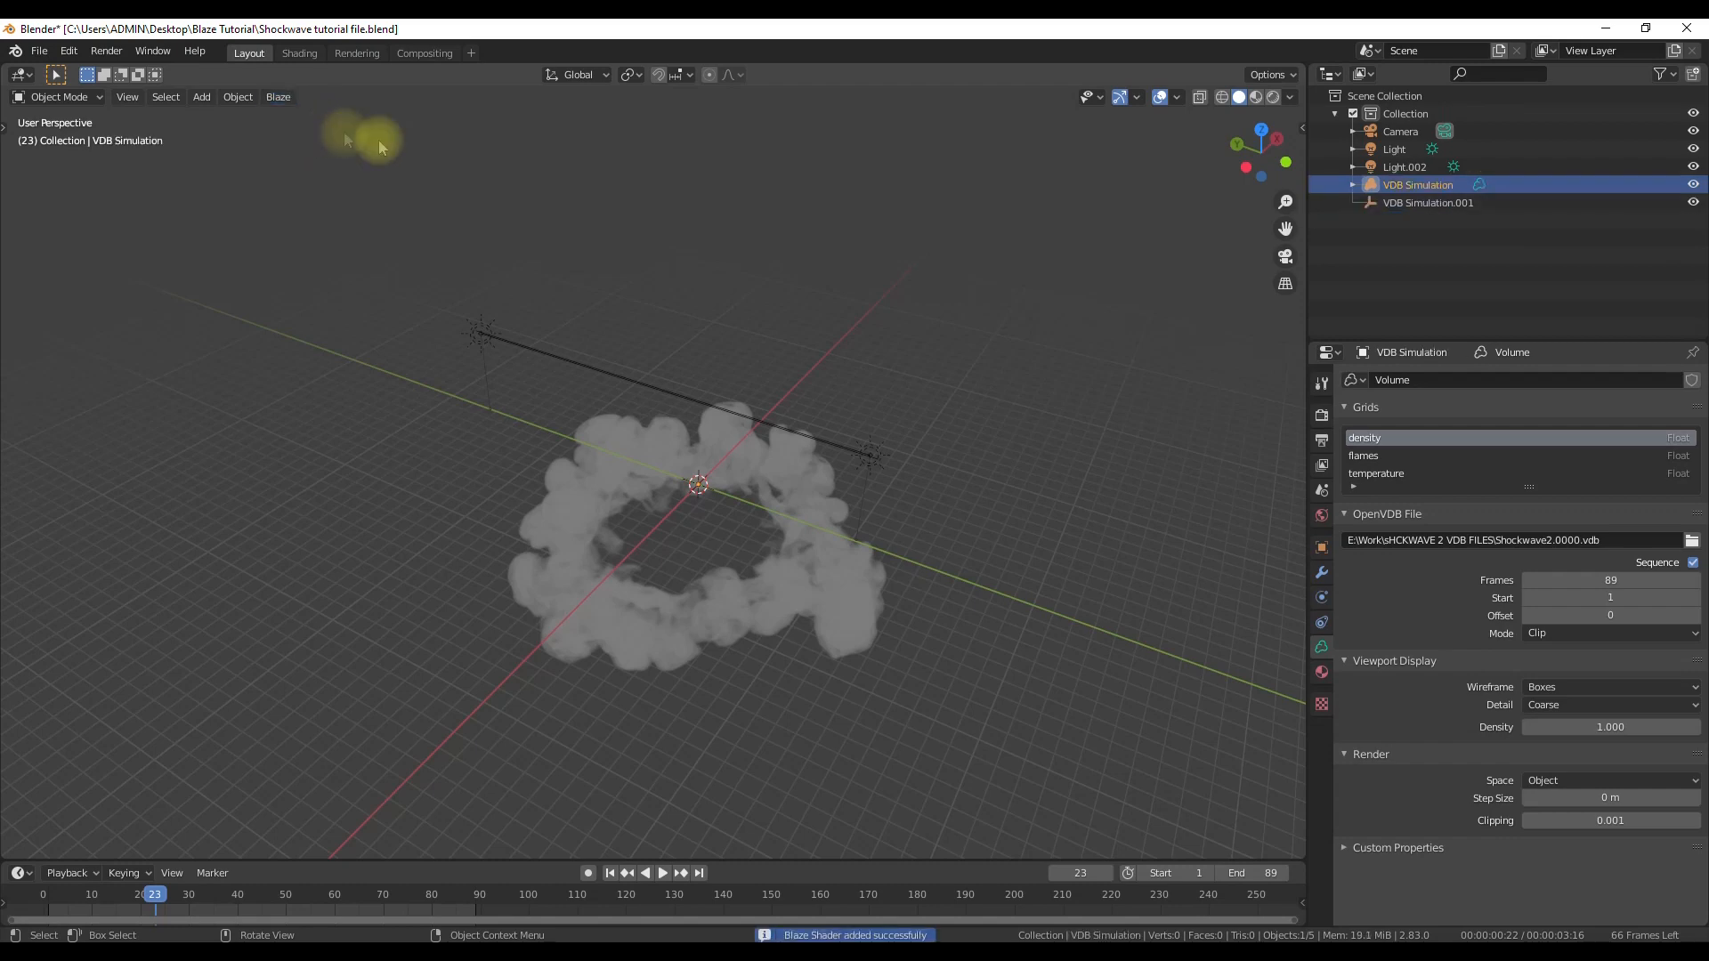
left_click(302, 53)
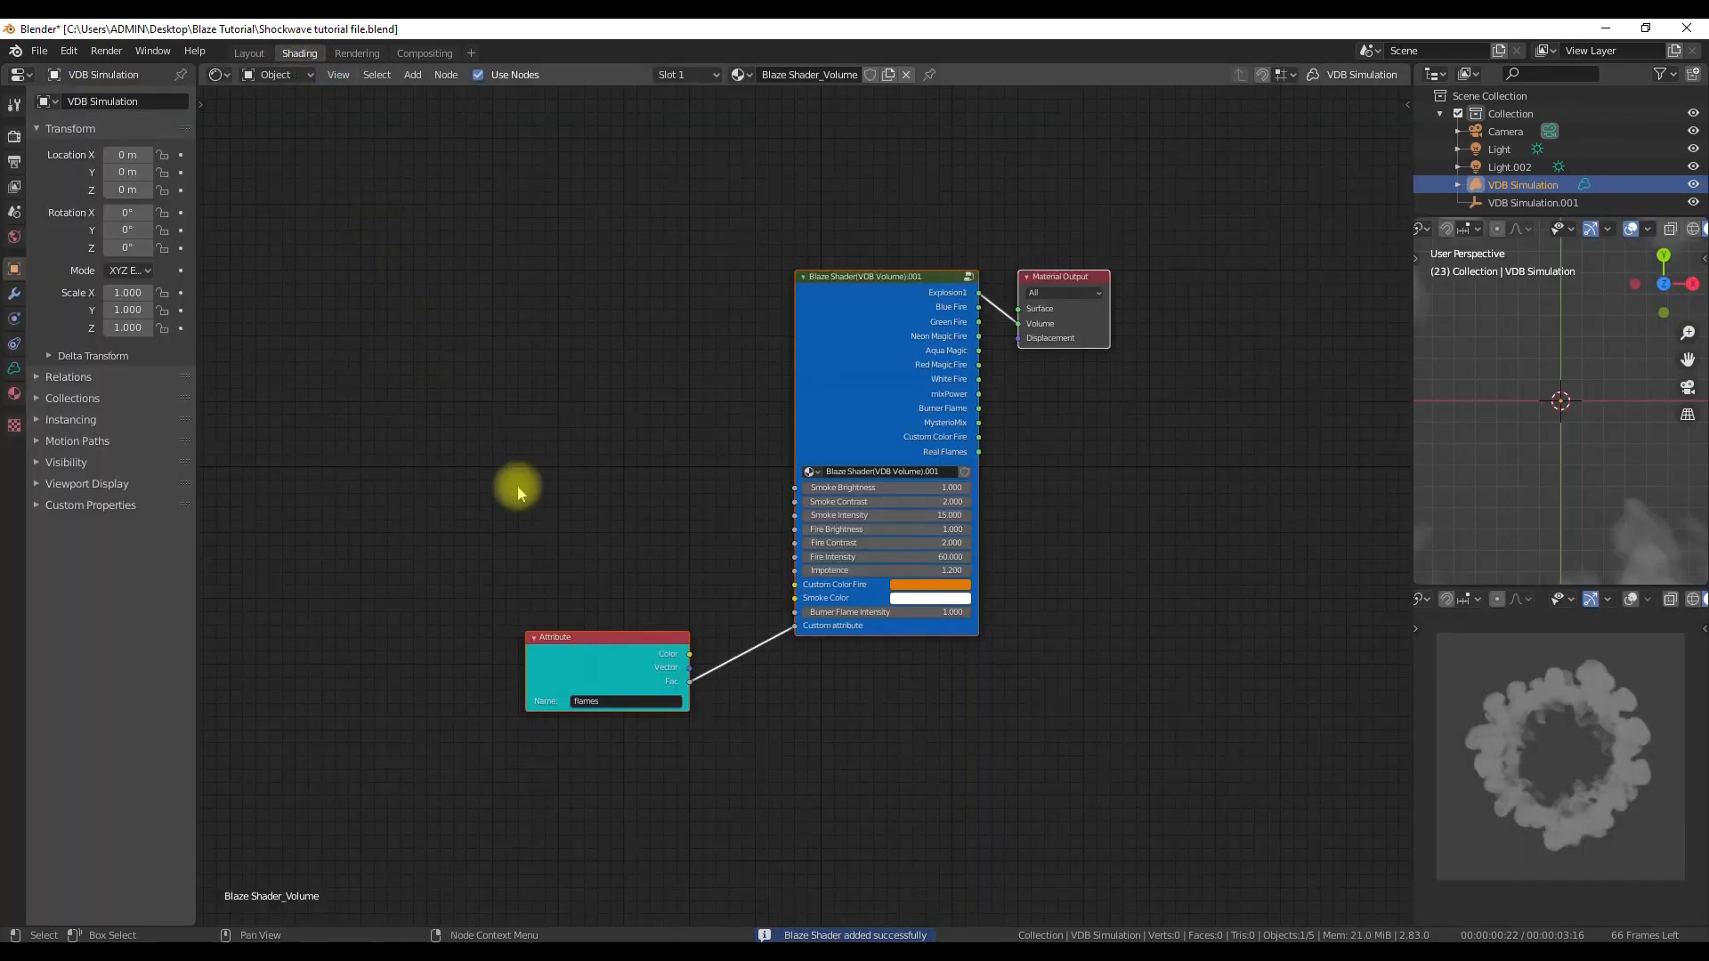
Move the Attribute node slightly up and switch the small camera viewport to rendered shading.
scroll(516, 484, "up", 1)
middle_click_drag(516, 489, 420, 535)
left_click_drag(395, 753, 398, 672)
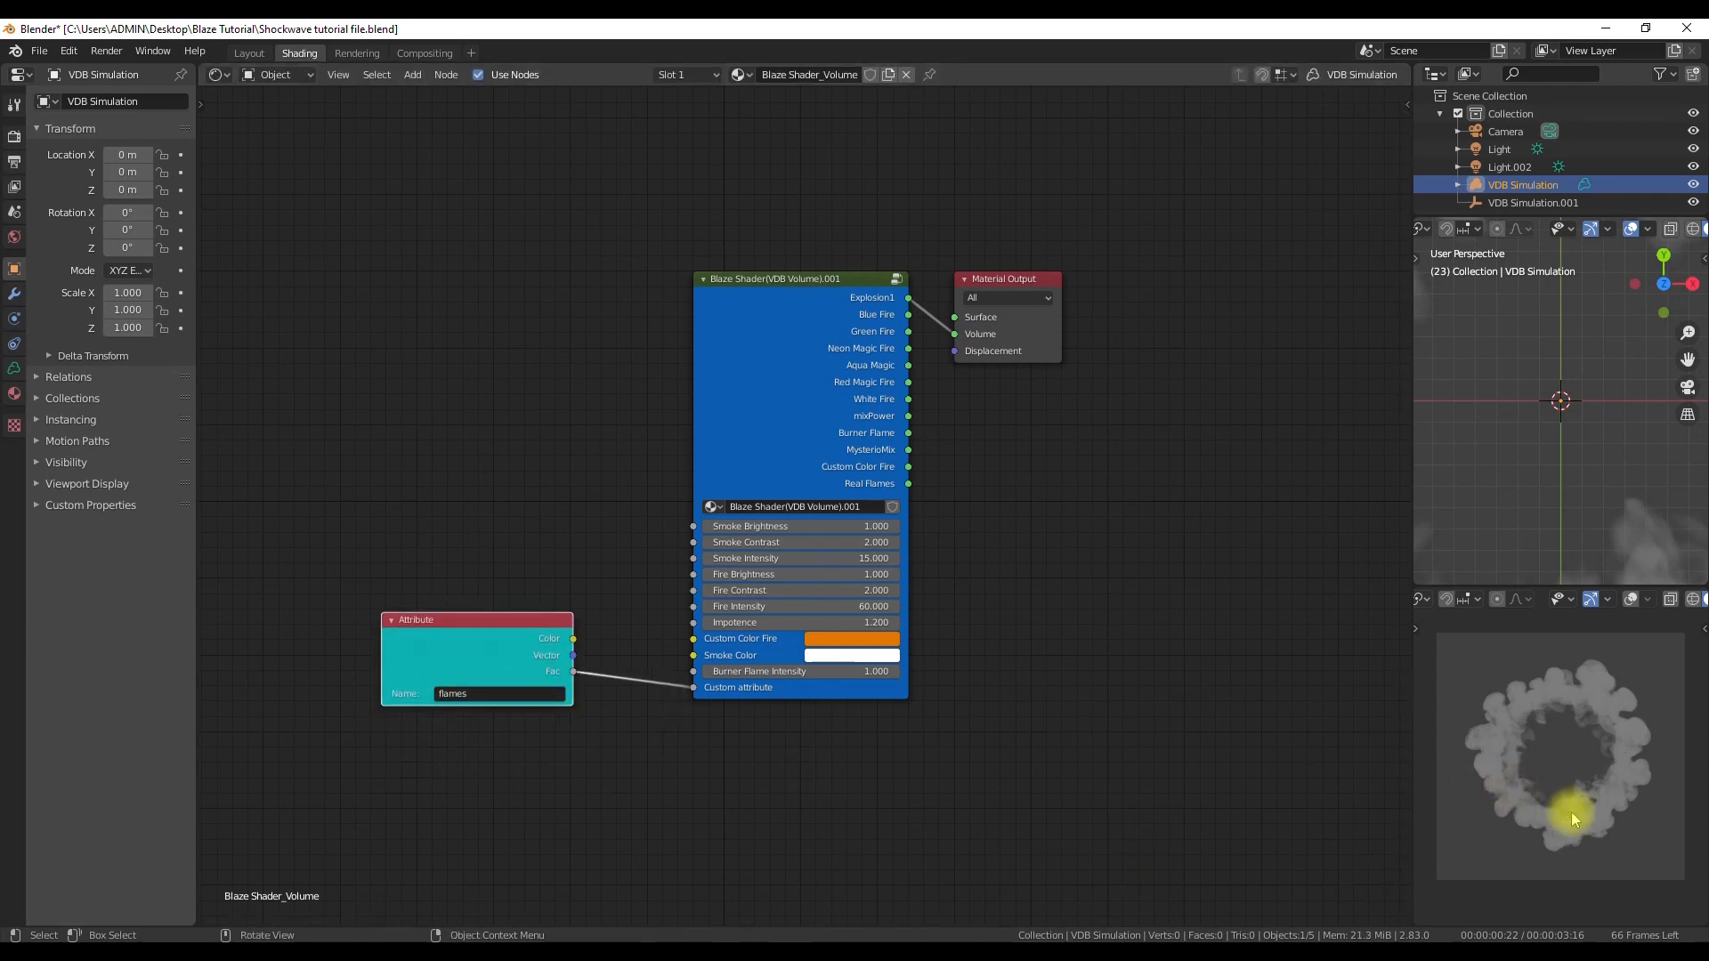
left_click(1567, 599)
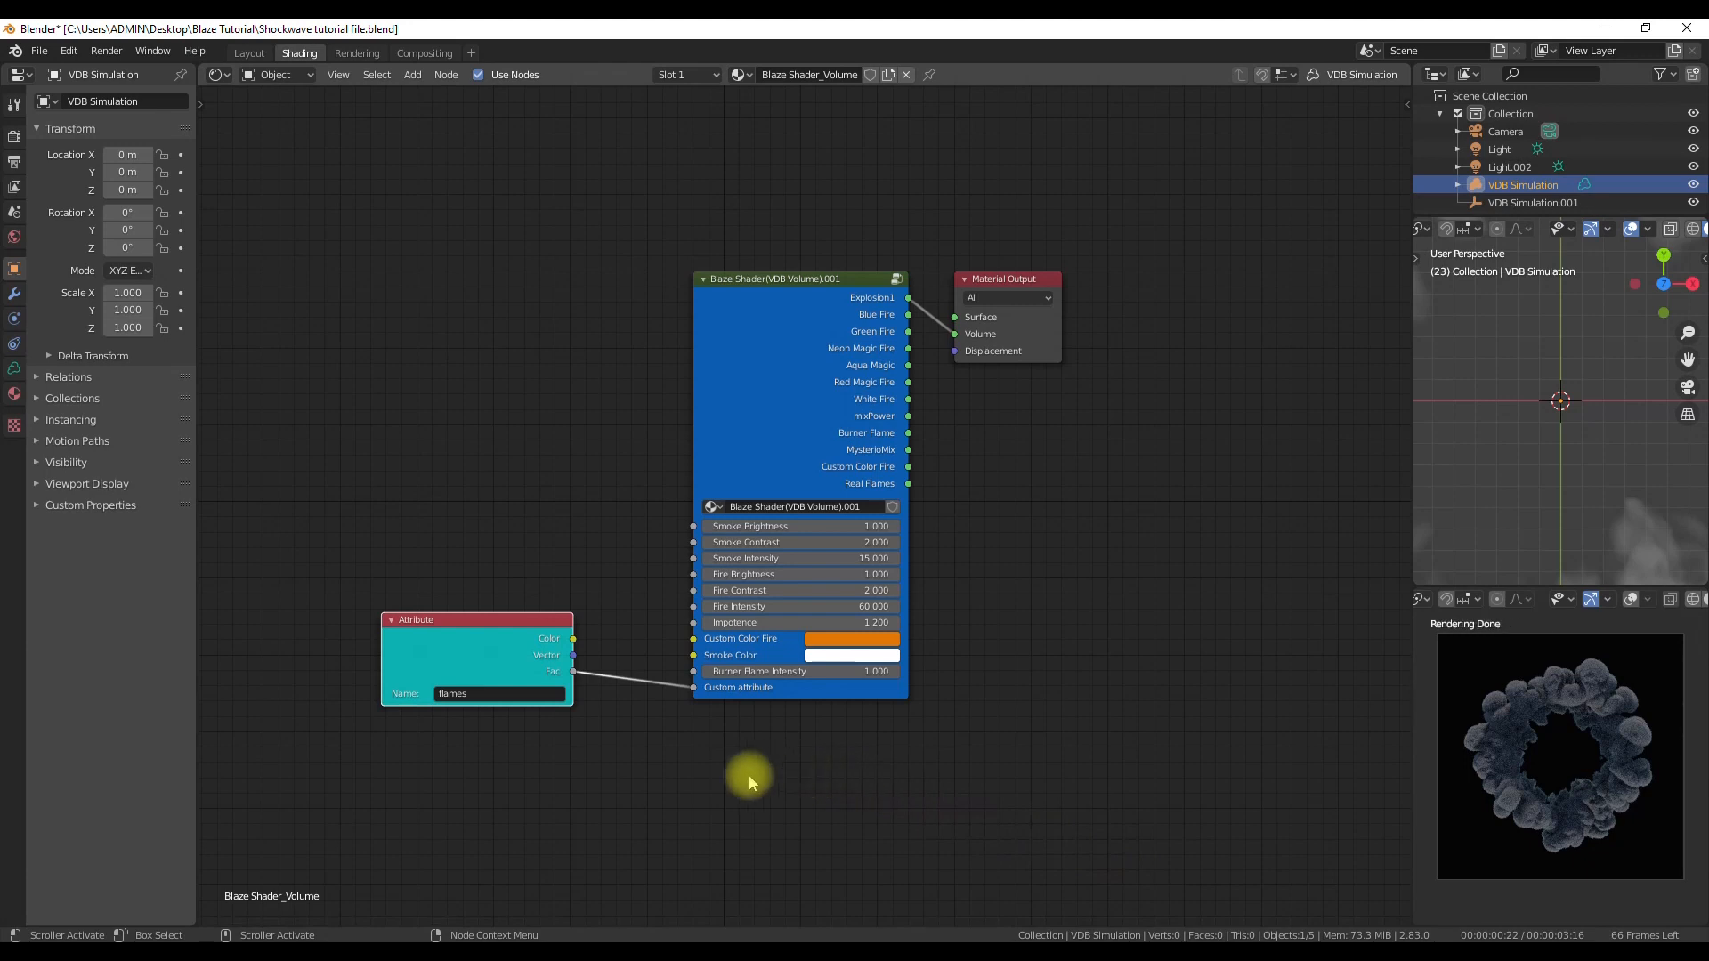
Insert a Math node set to Multiply with value 25 between the Attribute node's Fac output and the shader's Custom attribute input.
left_click_drag(520, 664, 322, 655)
key("ctrl+a")
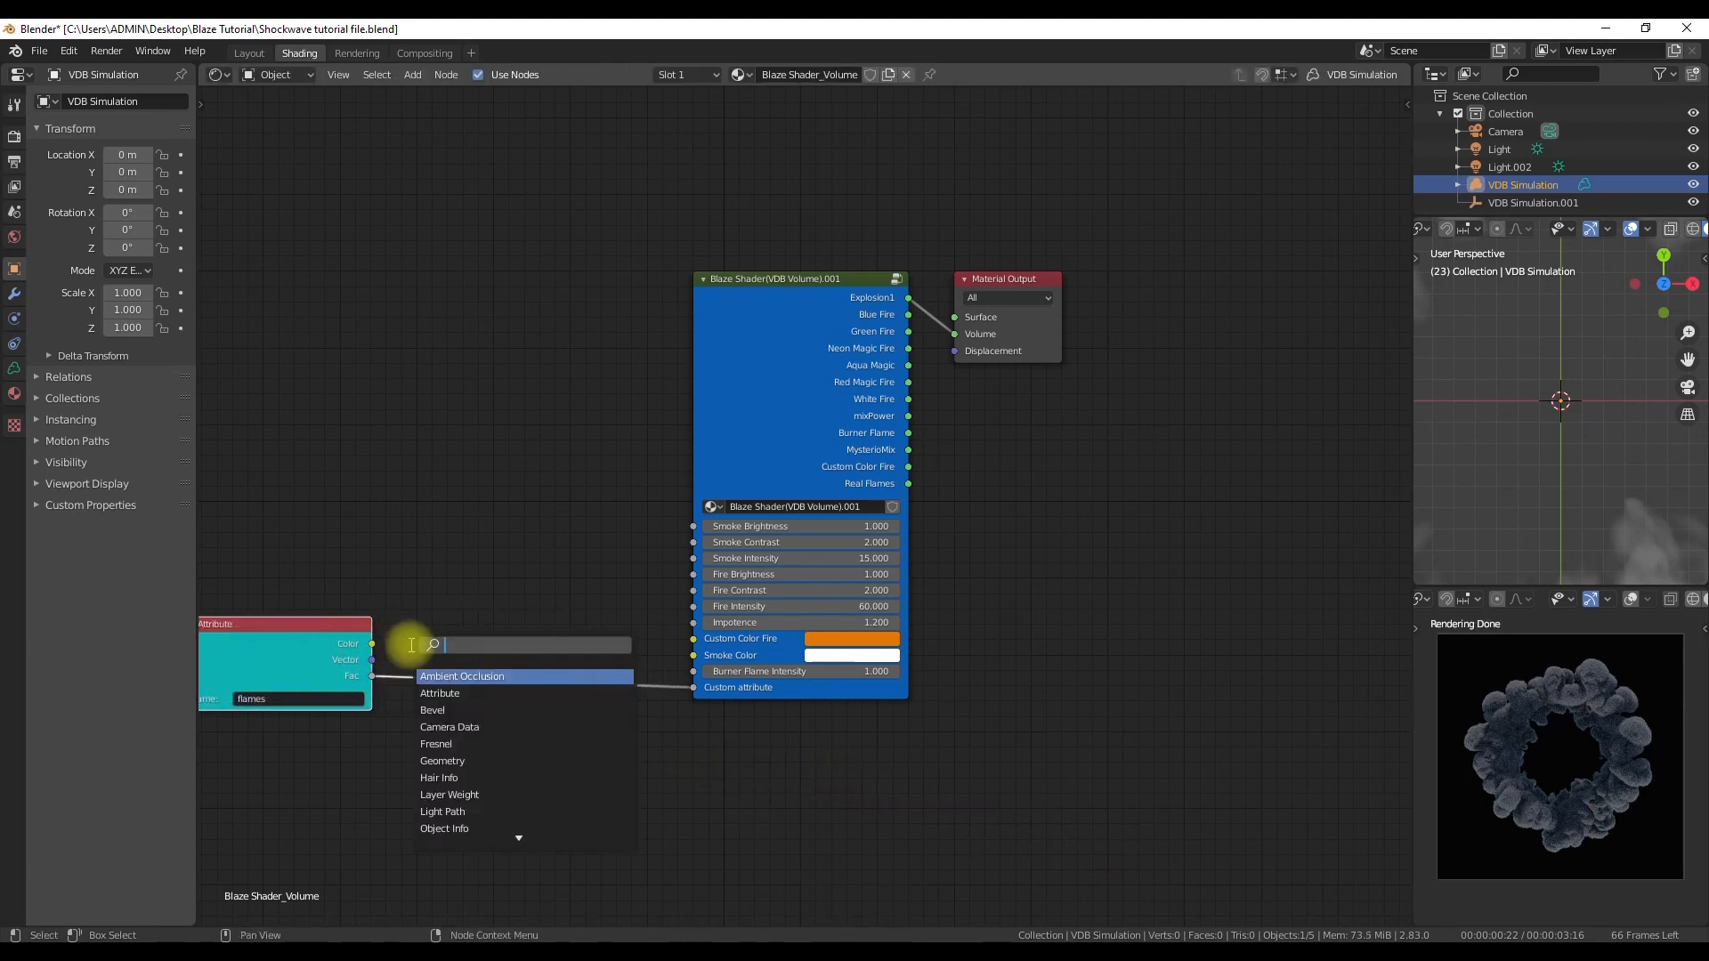
type("mul")
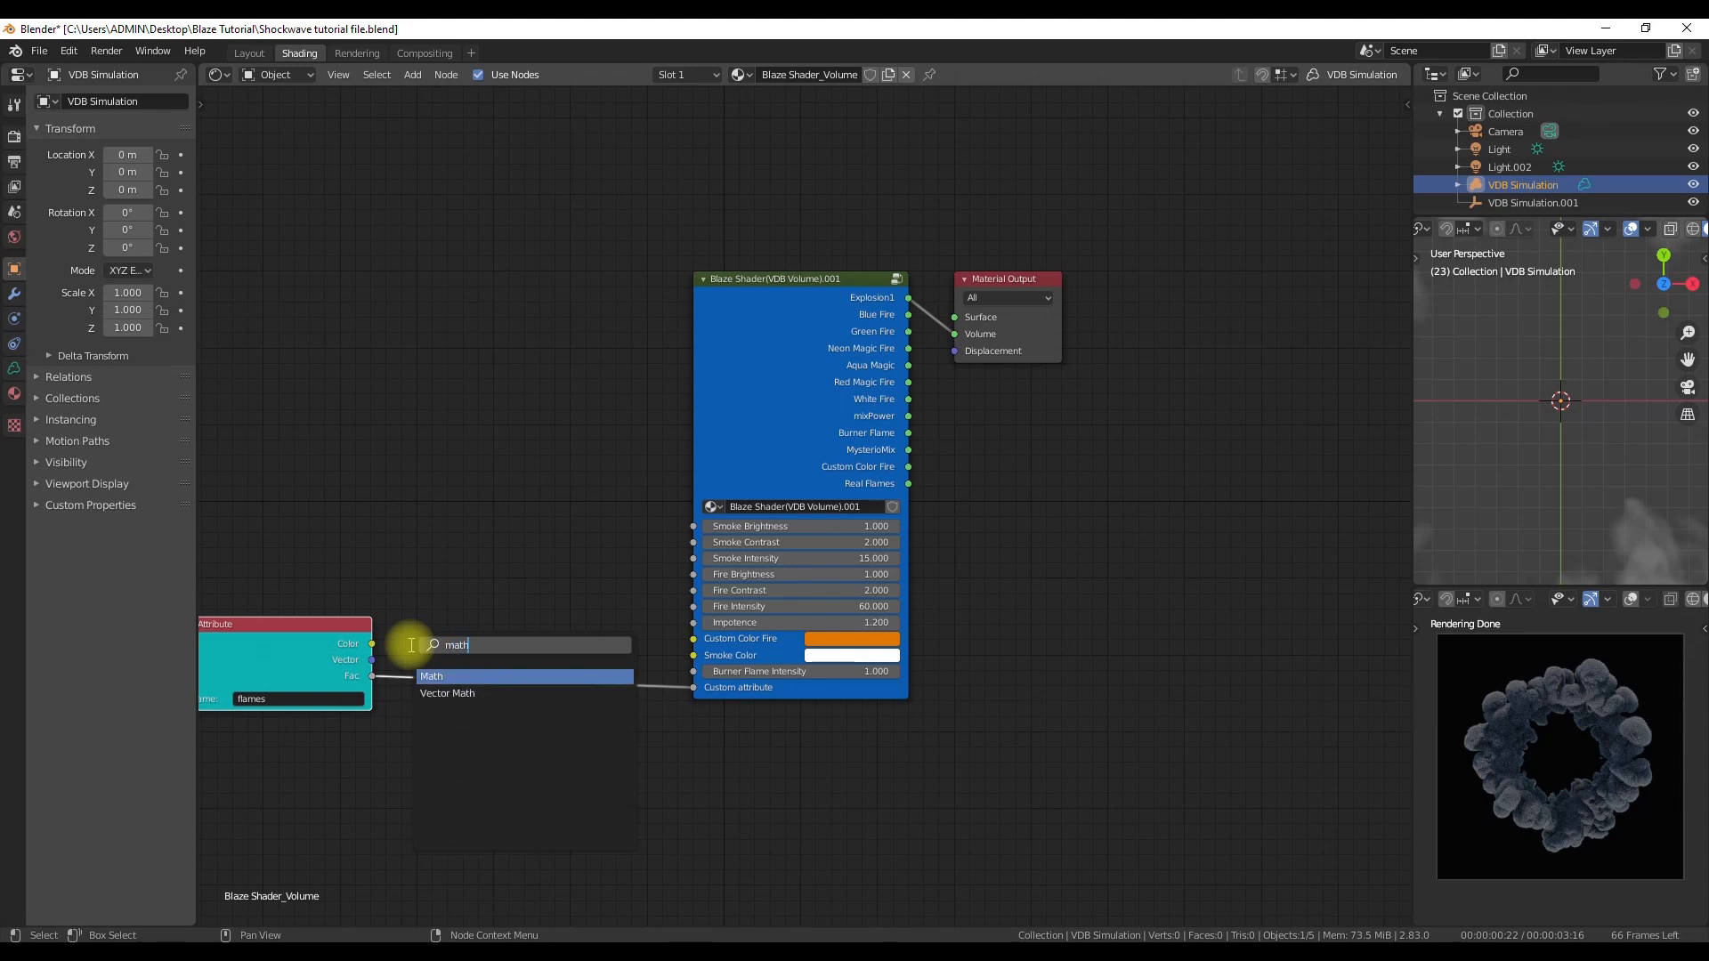
key("Return")
left_click(418, 650)
left_click(476, 693)
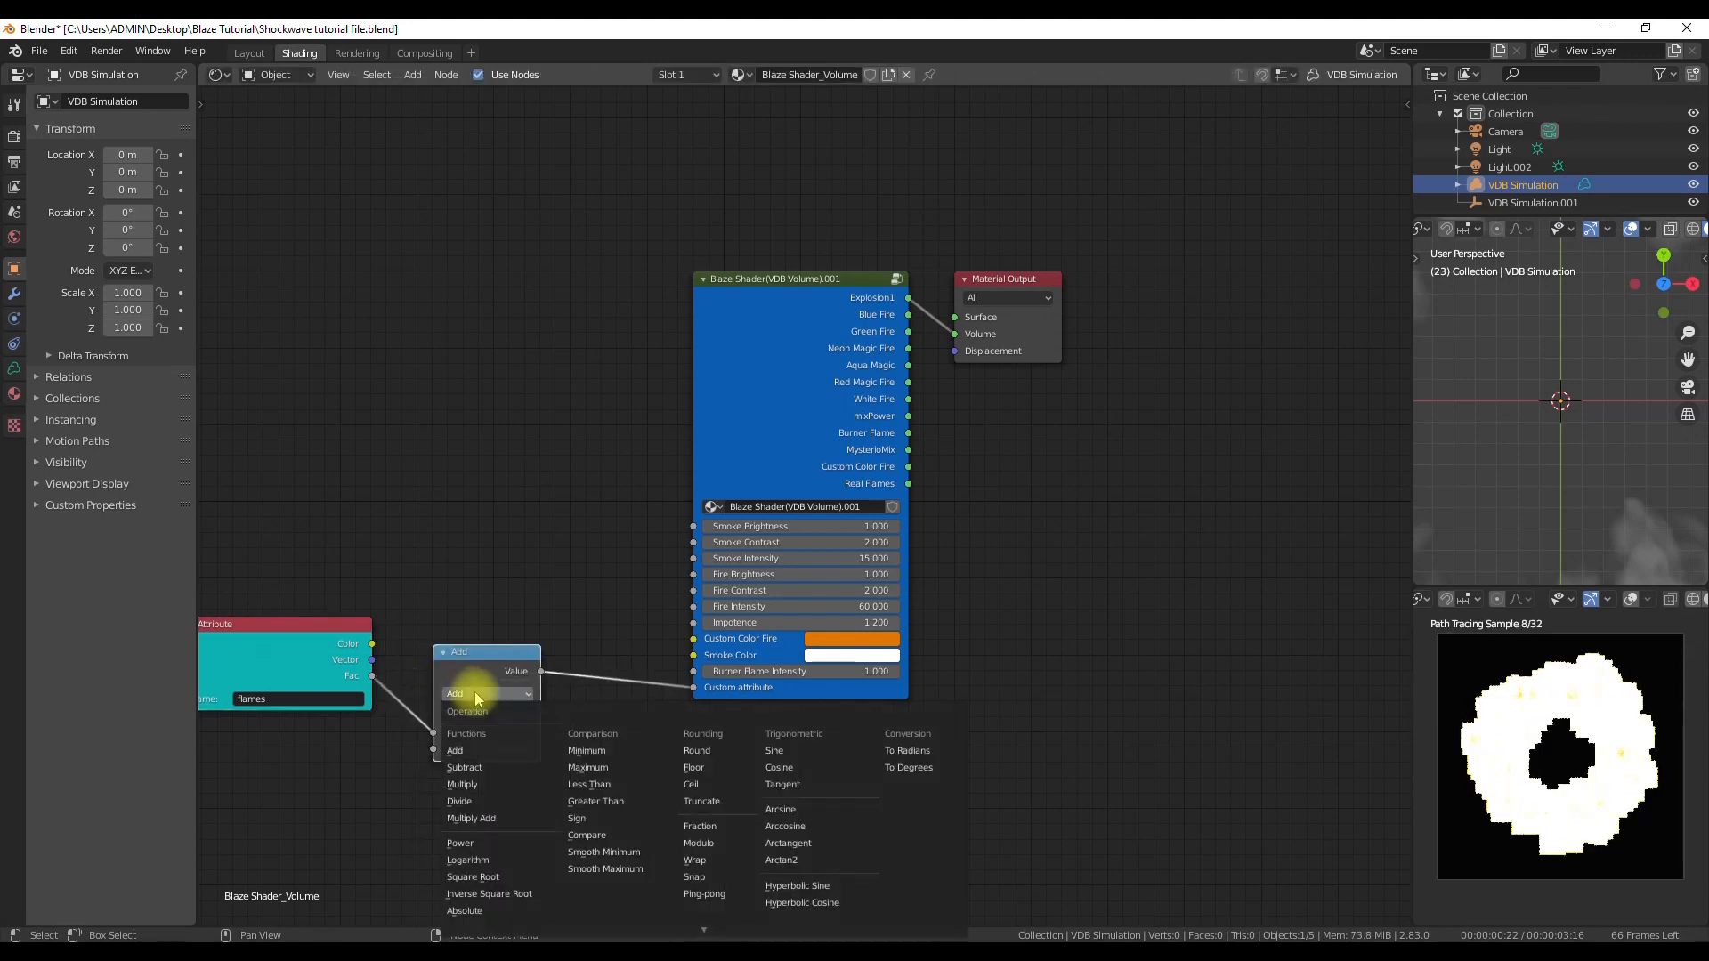
left_click(480, 785)
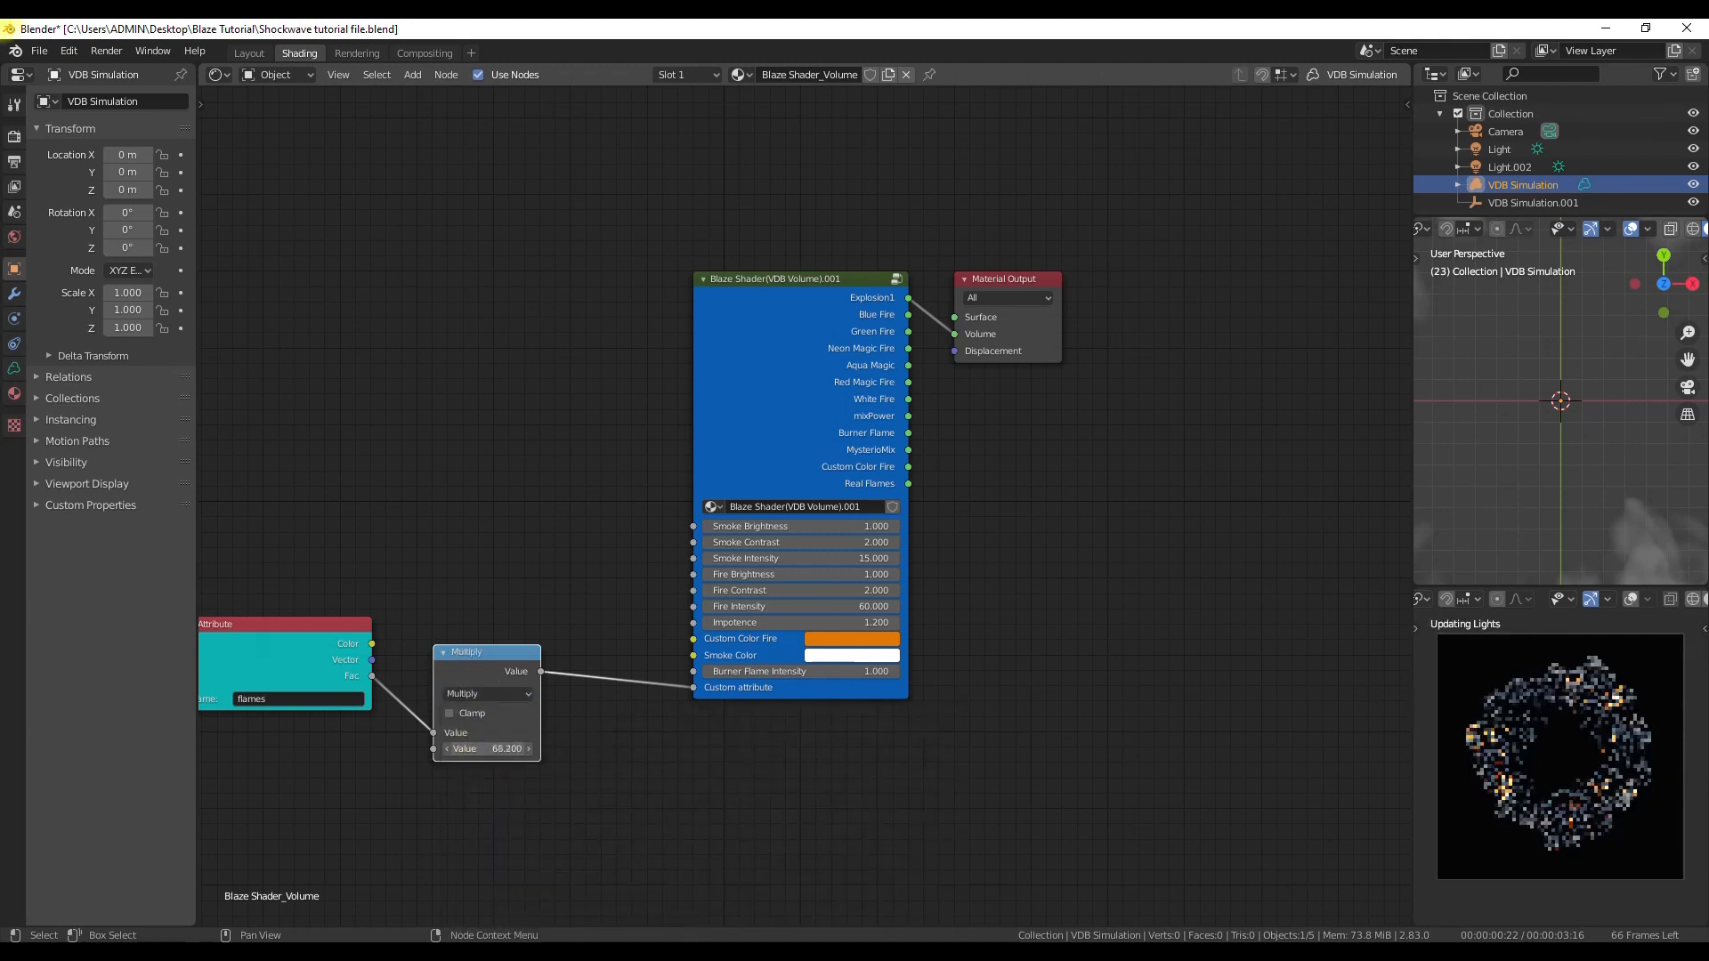
left_click_drag(1256, 835, 1268, 837)
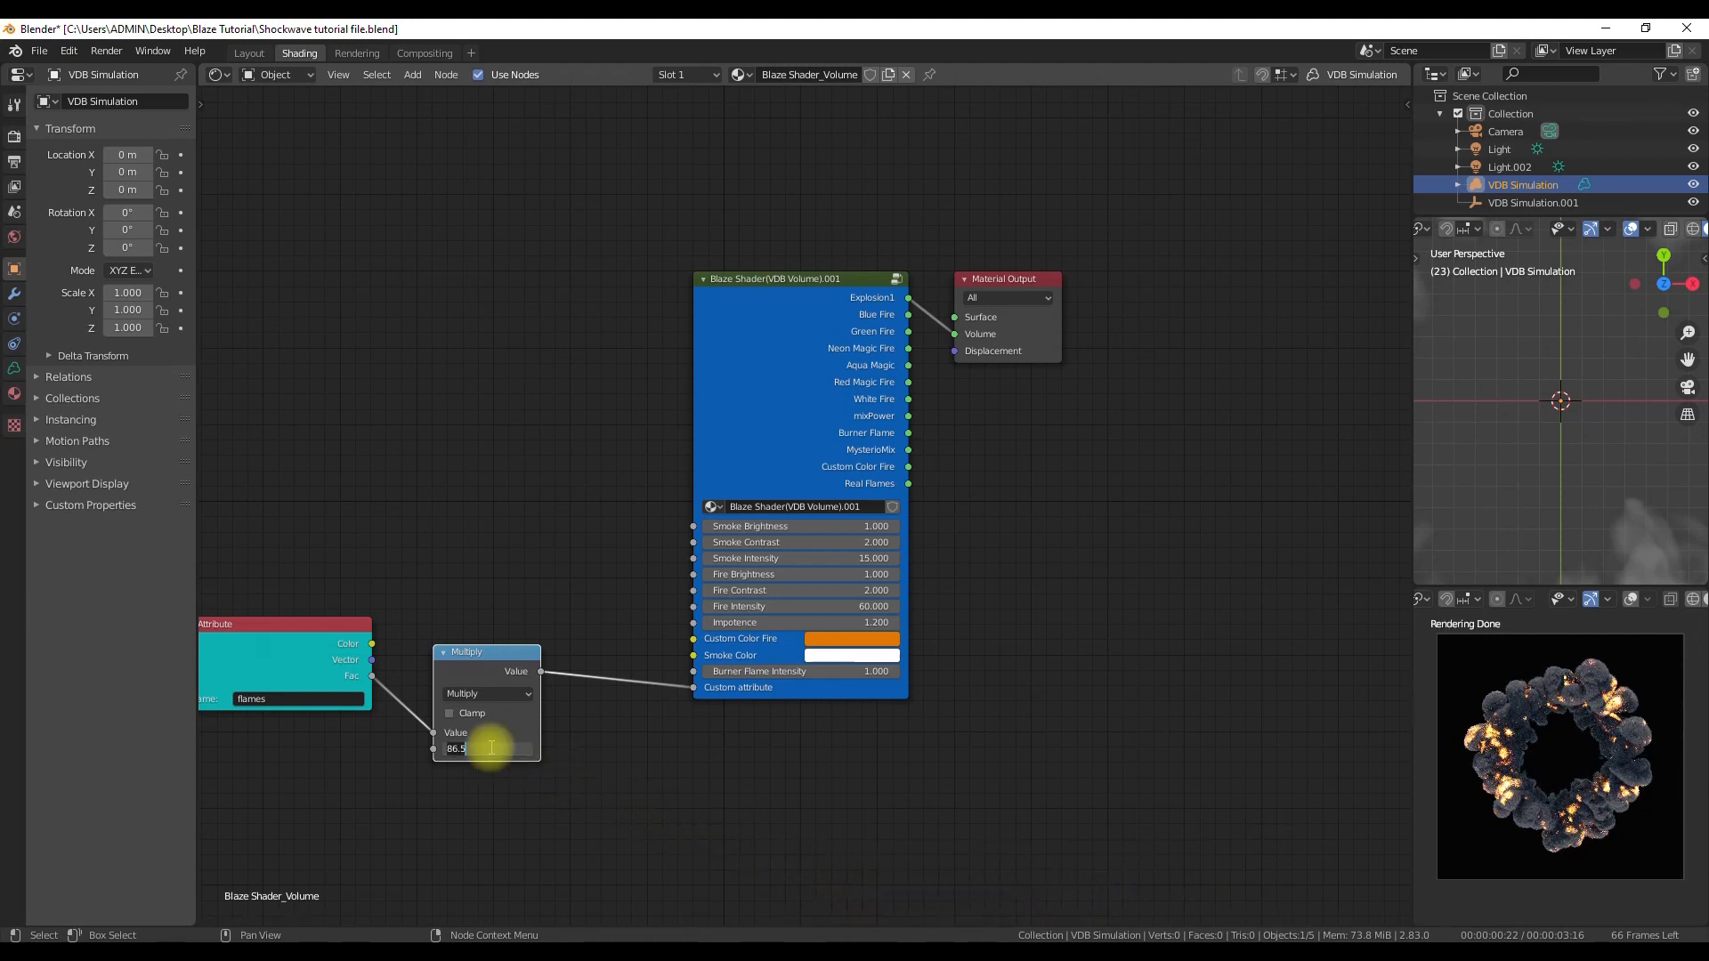
key("Return")
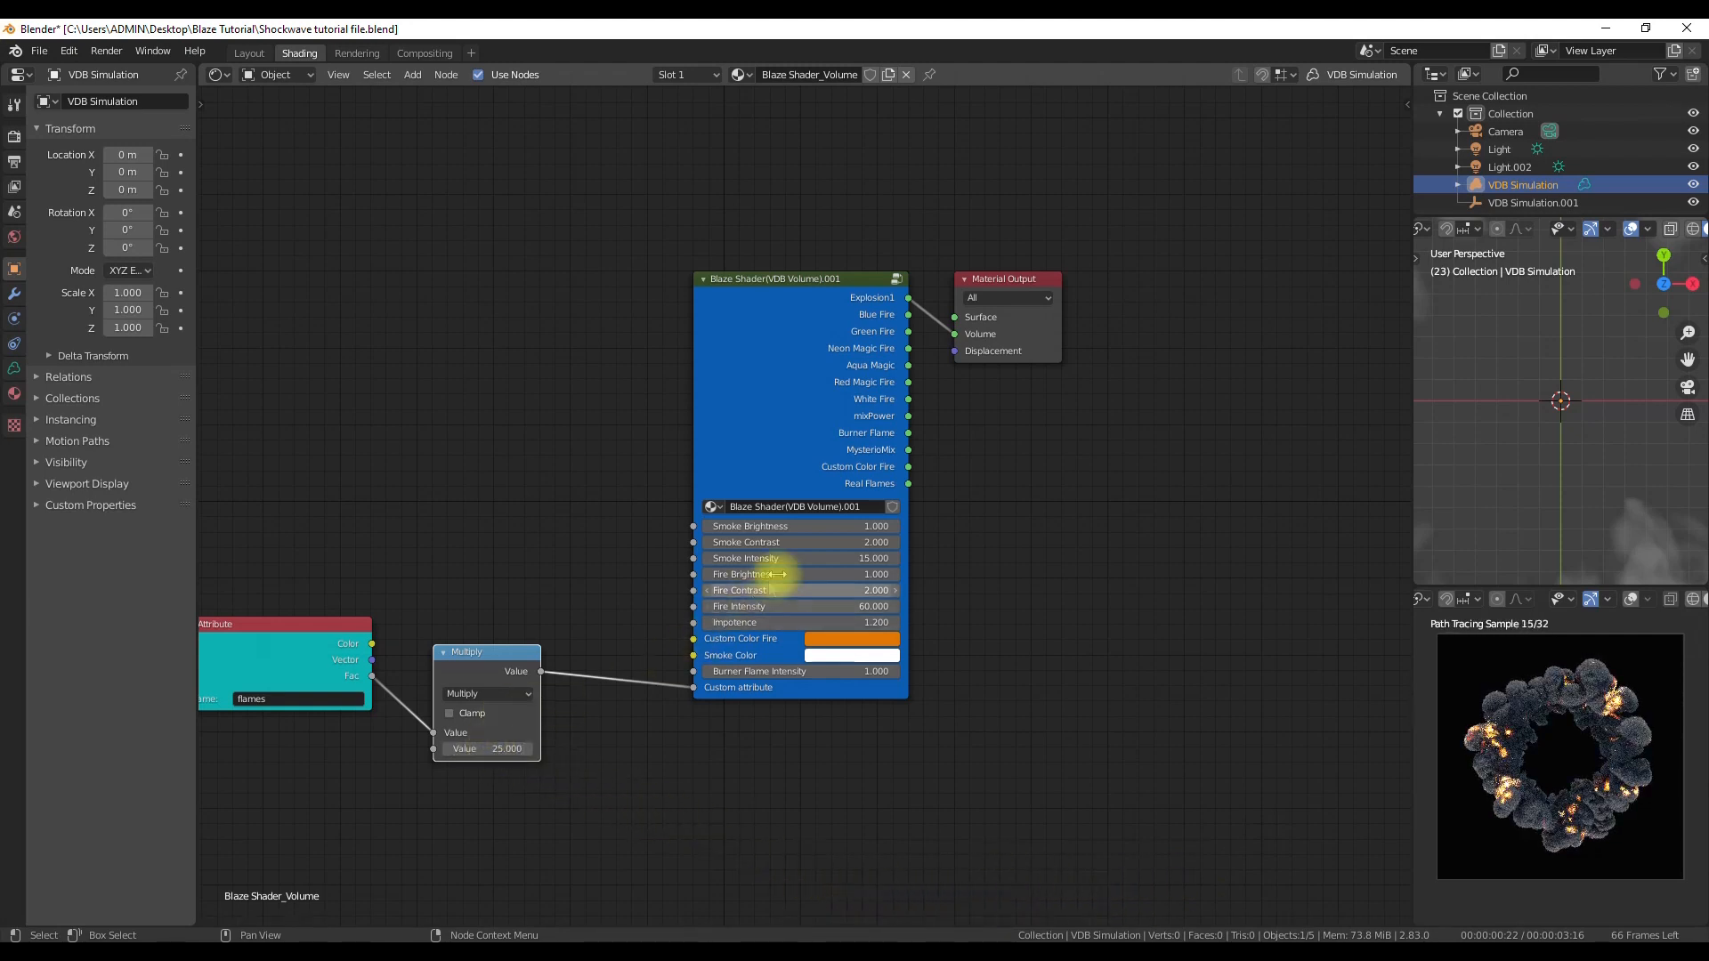
Set the Blaze shader's Smoke Intensity to 10.
left_click(797, 560)
type("10")
key("Return")
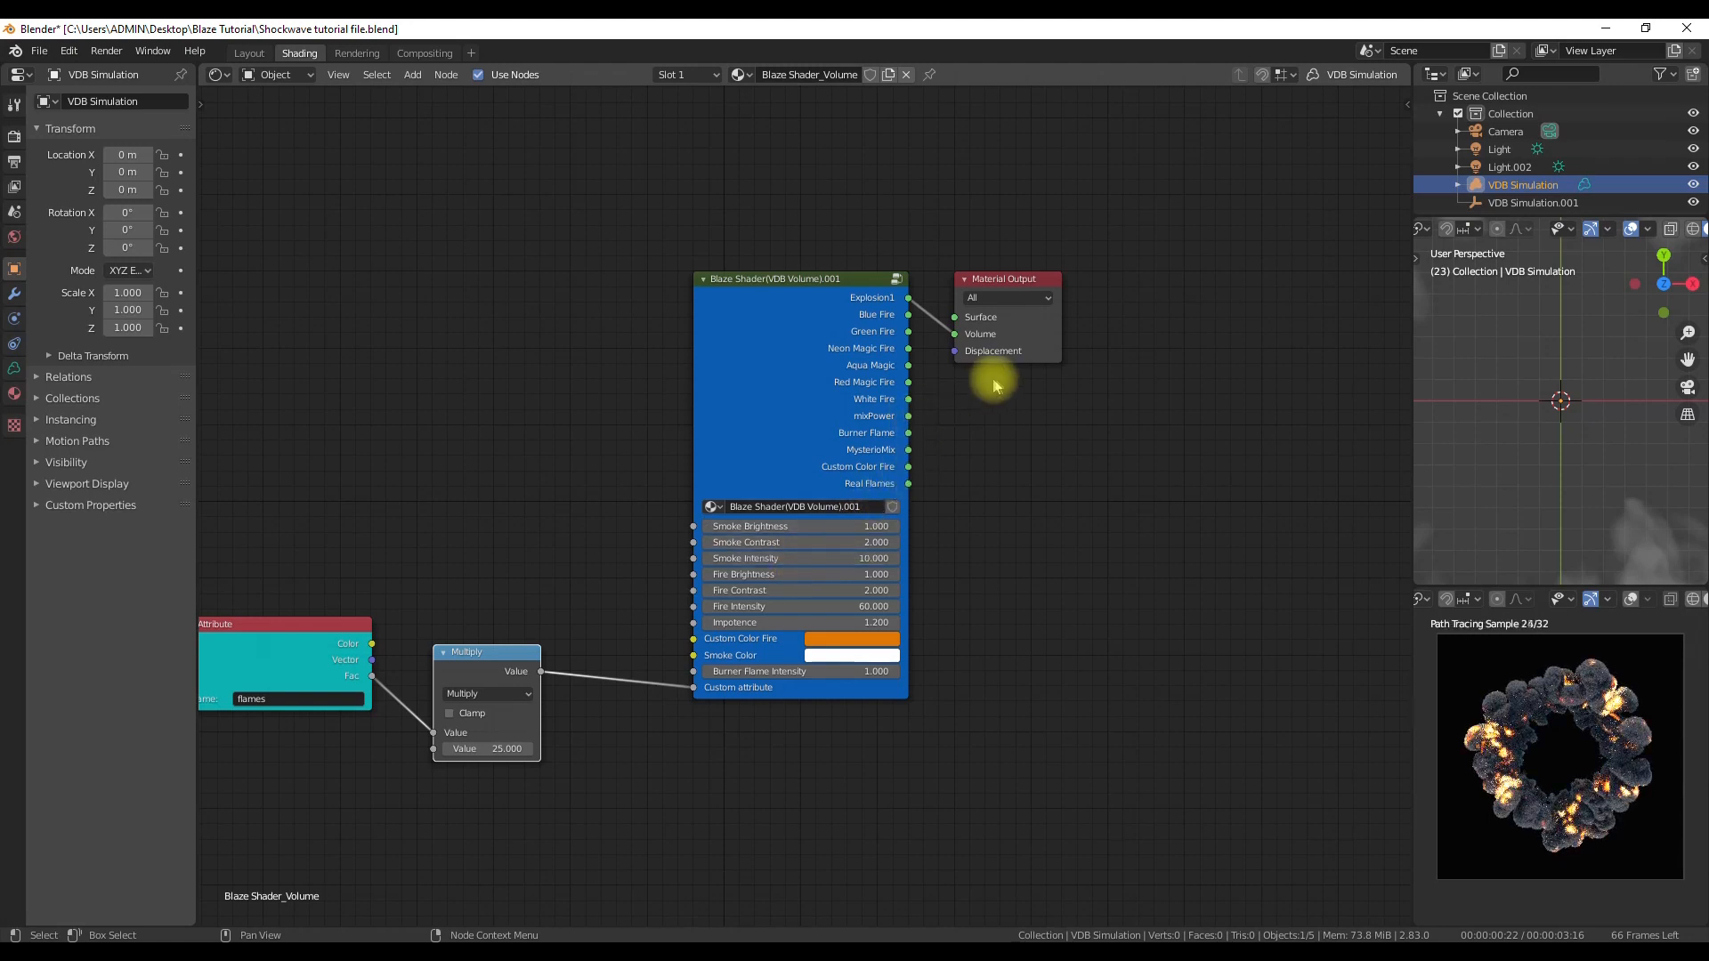
Move the Material Output node away from the shader and try the Neon Magic Fire, Aqua Magic, Red Magic Fire and White Fire outputs on Volume.
left_click_drag(1017, 331, 1153, 392)
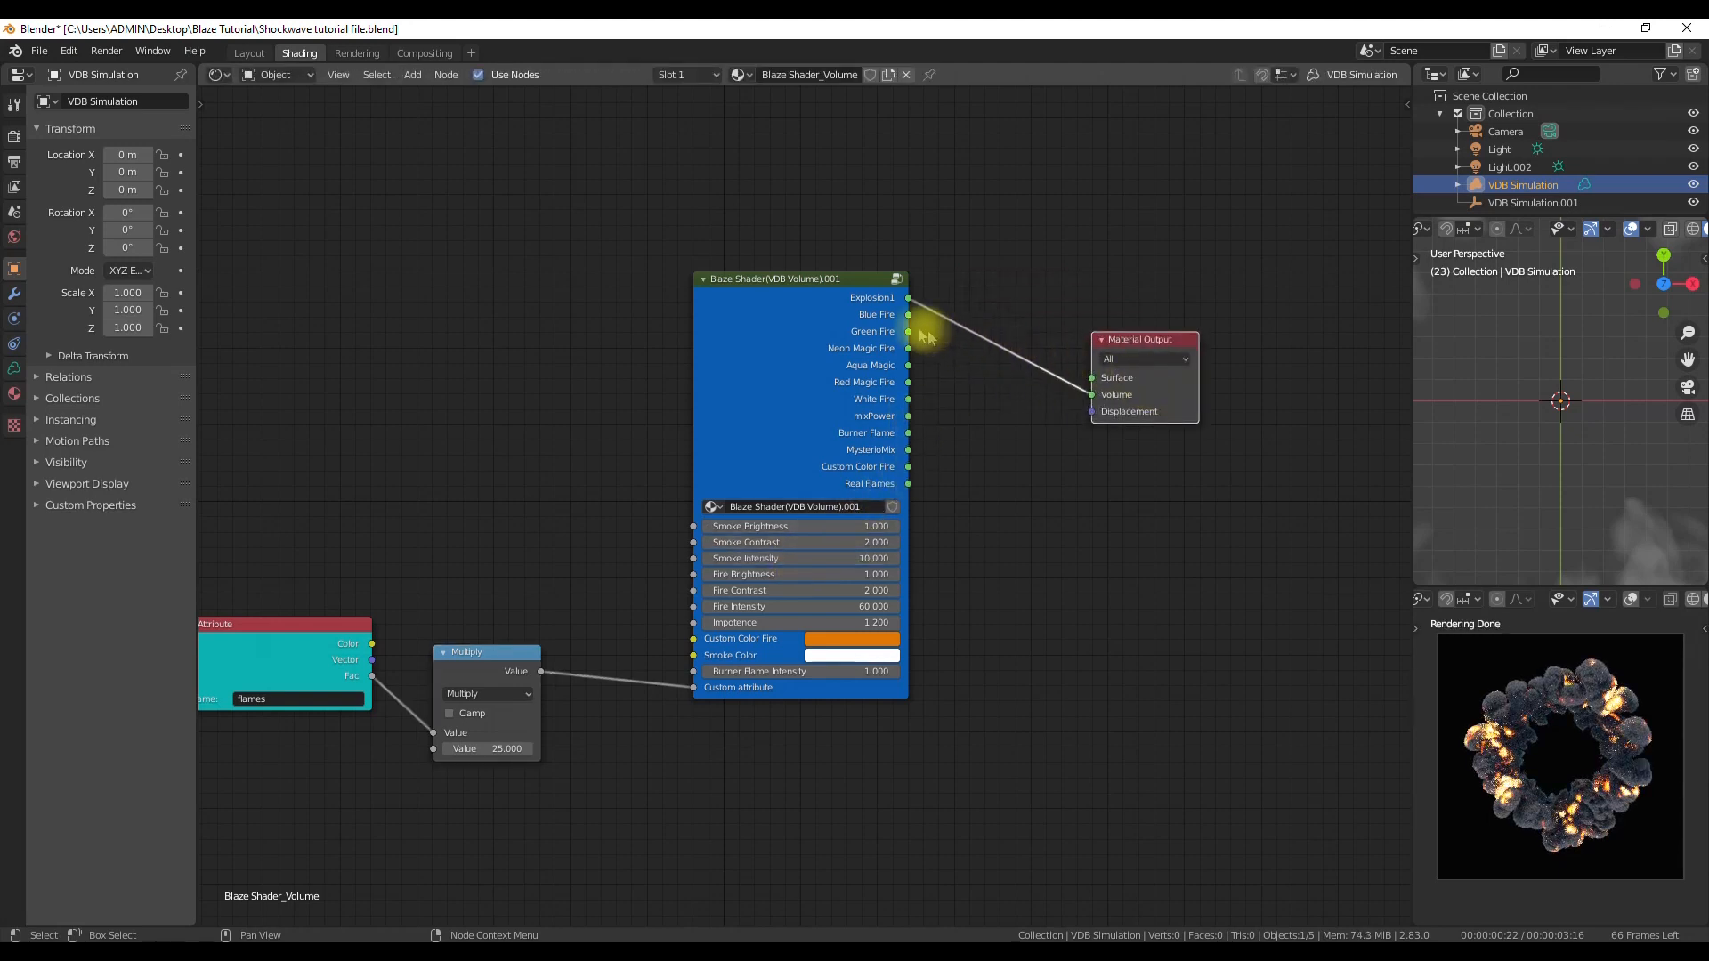
left_click_drag(908, 352, 1102, 398)
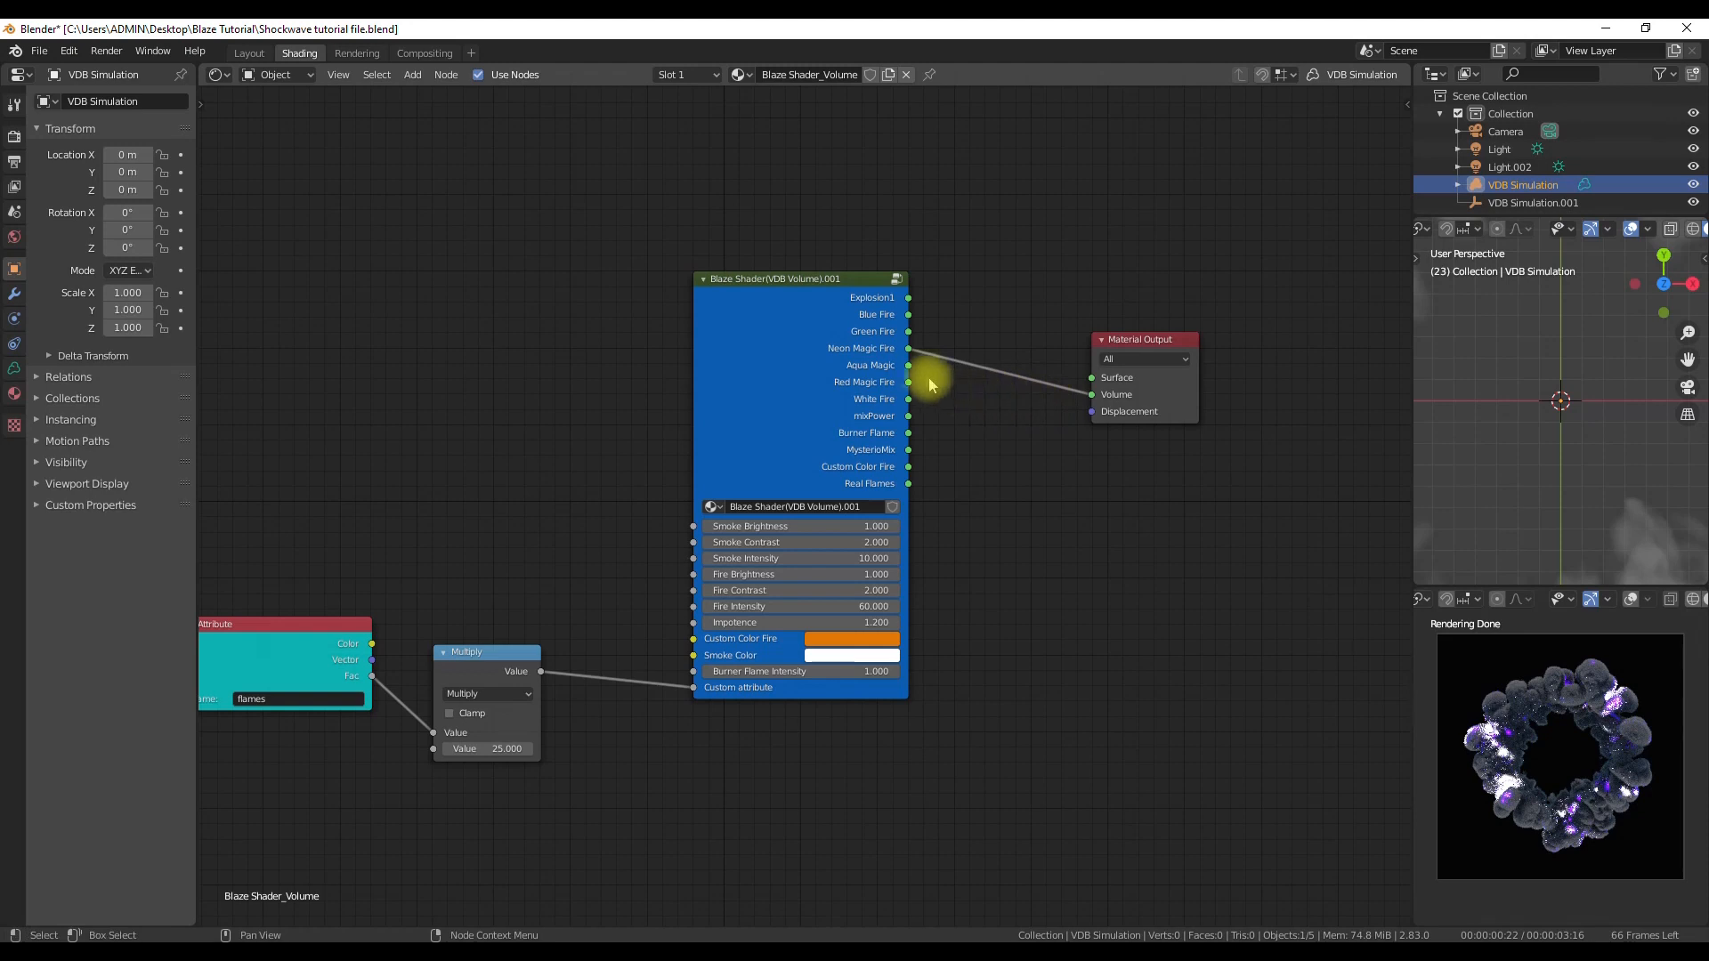
left_click_drag(908, 365, 1099, 405)
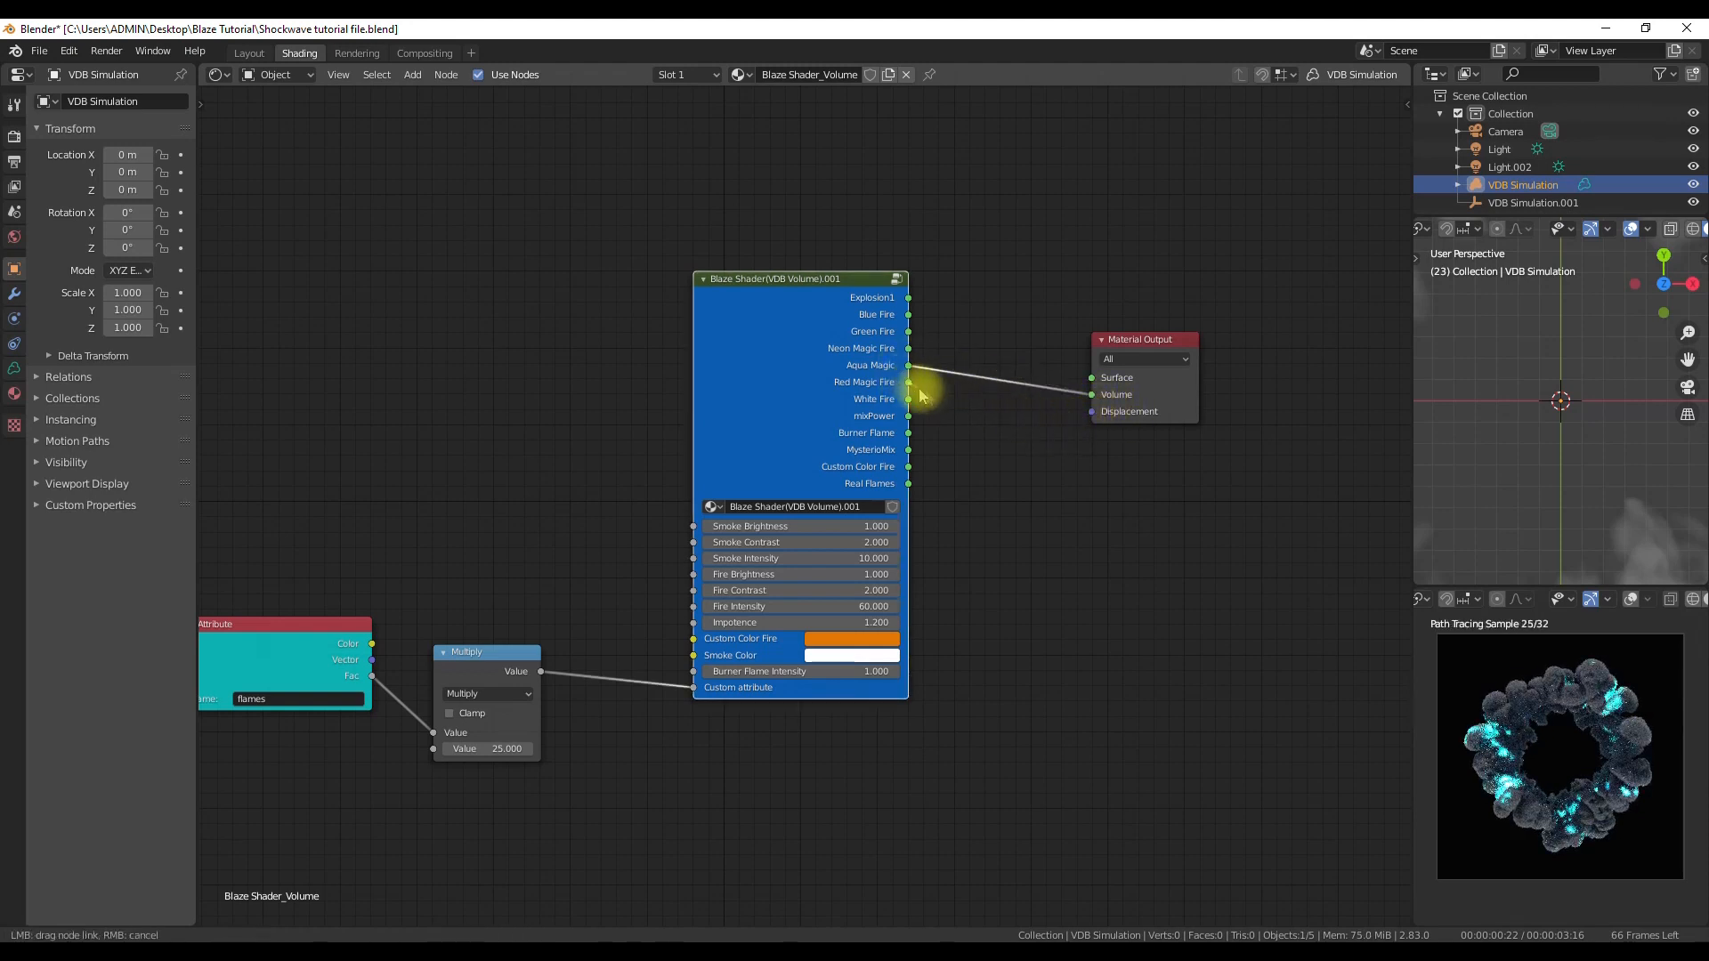
left_click_drag(1110, 398, 1104, 395)
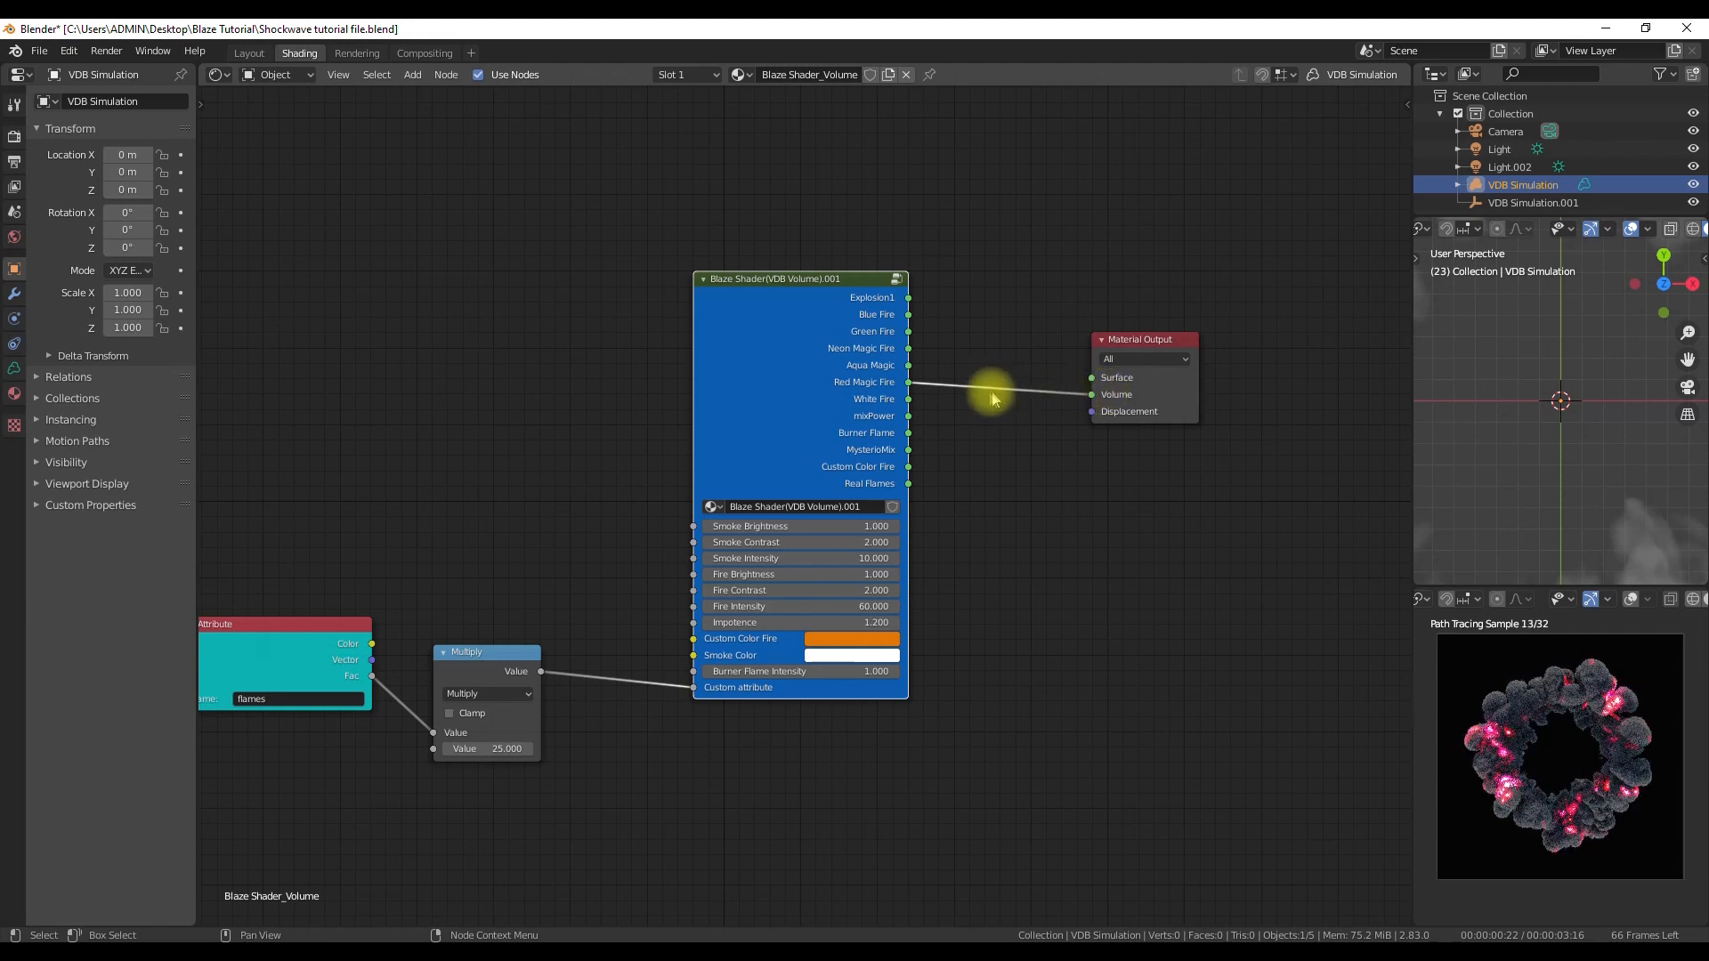
left_click_drag(909, 399, 1100, 398)
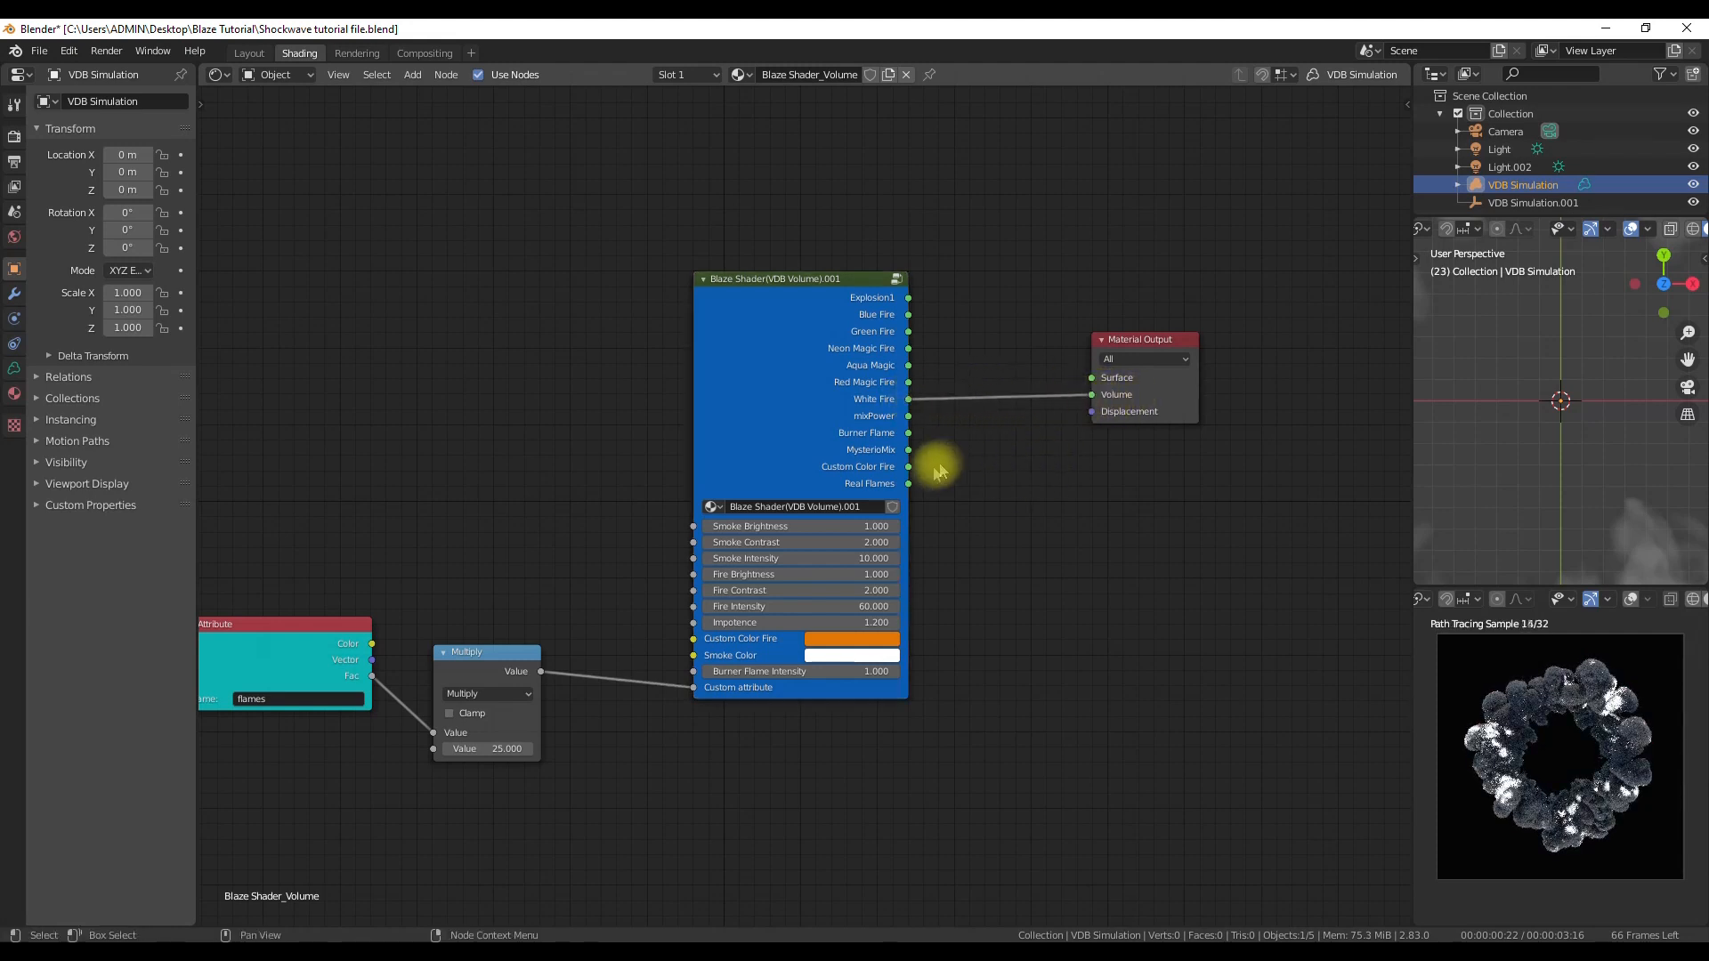
Connect the Custom Color Fire output to Volume and set Custom Color Fire to red-orange, about H 0.047, S 0.943, V 0.881.
left_click_drag(909, 466, 1088, 392)
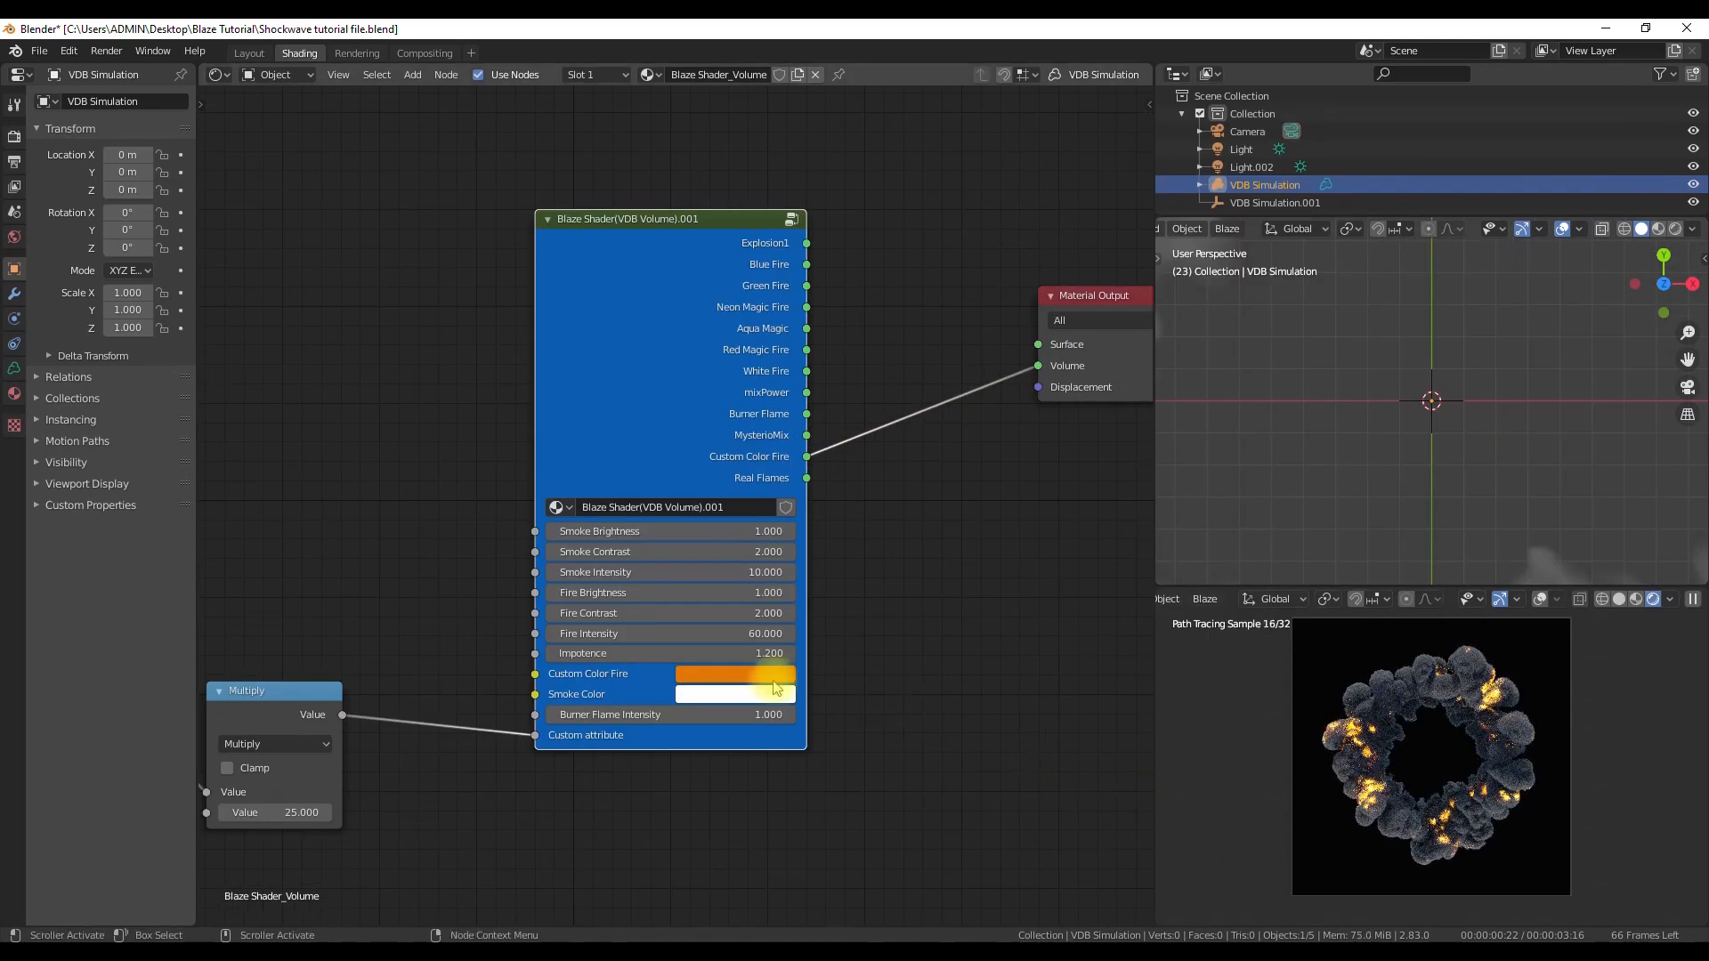
left_click(770, 675)
left_click(738, 532)
left_click(737, 531)
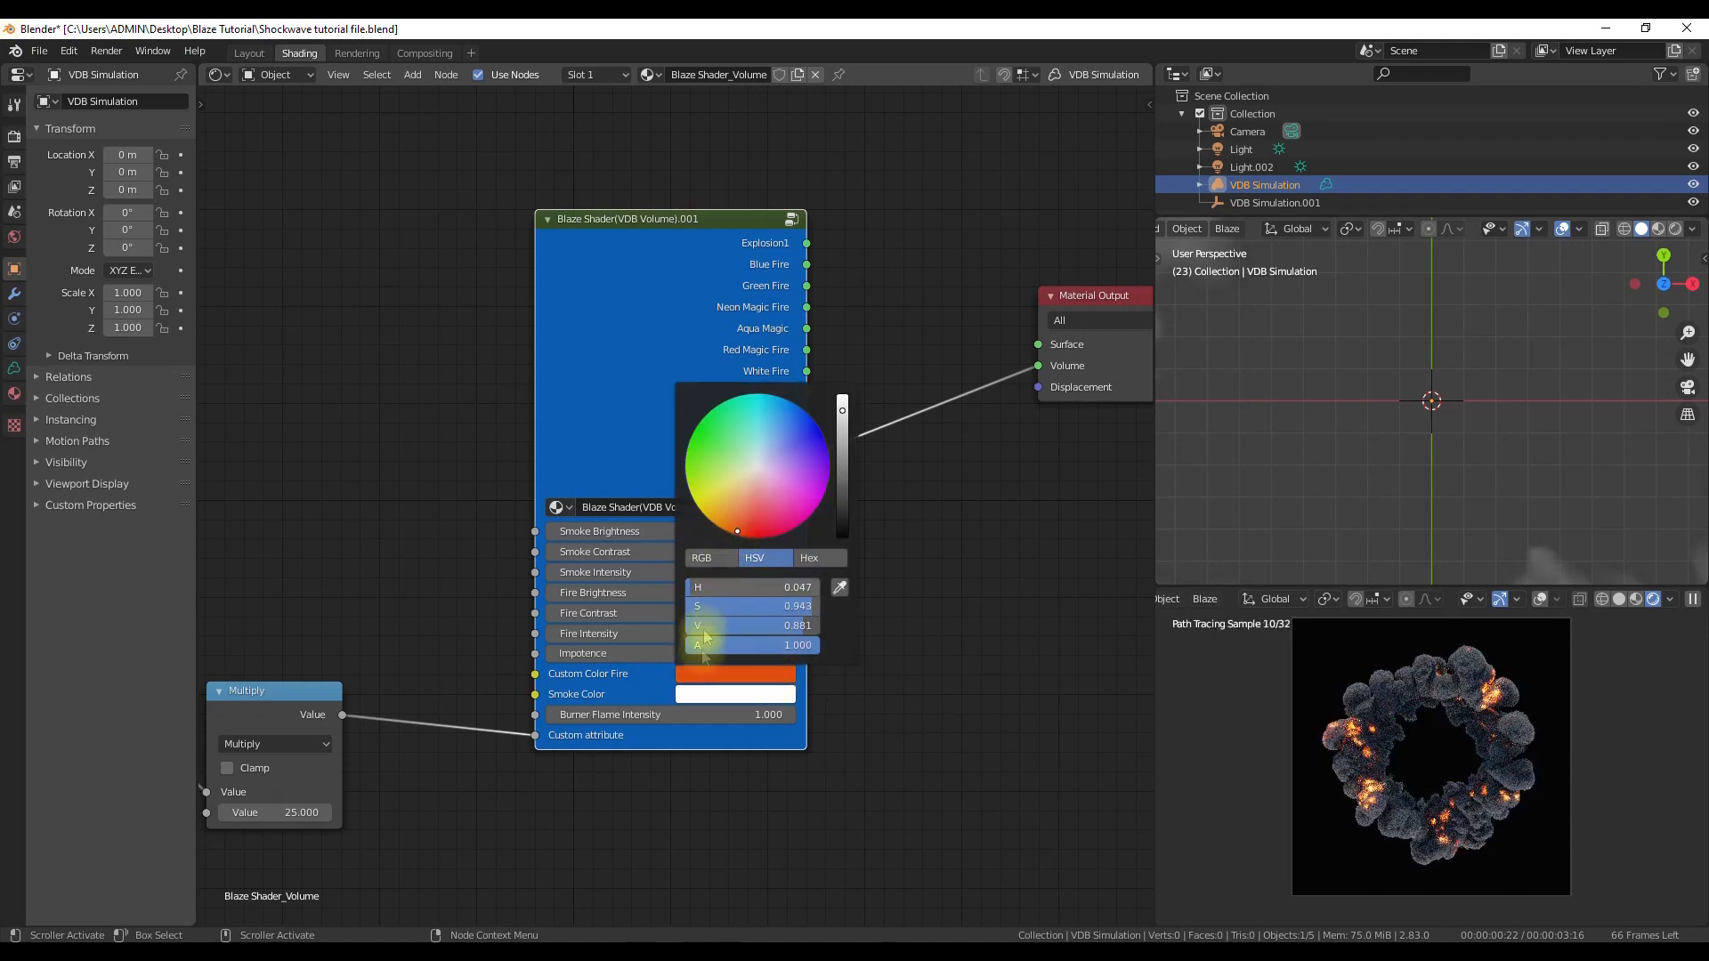
Set the Blaze shader's Smoke Intensity to 5.
key("Return")
left_click(678, 571)
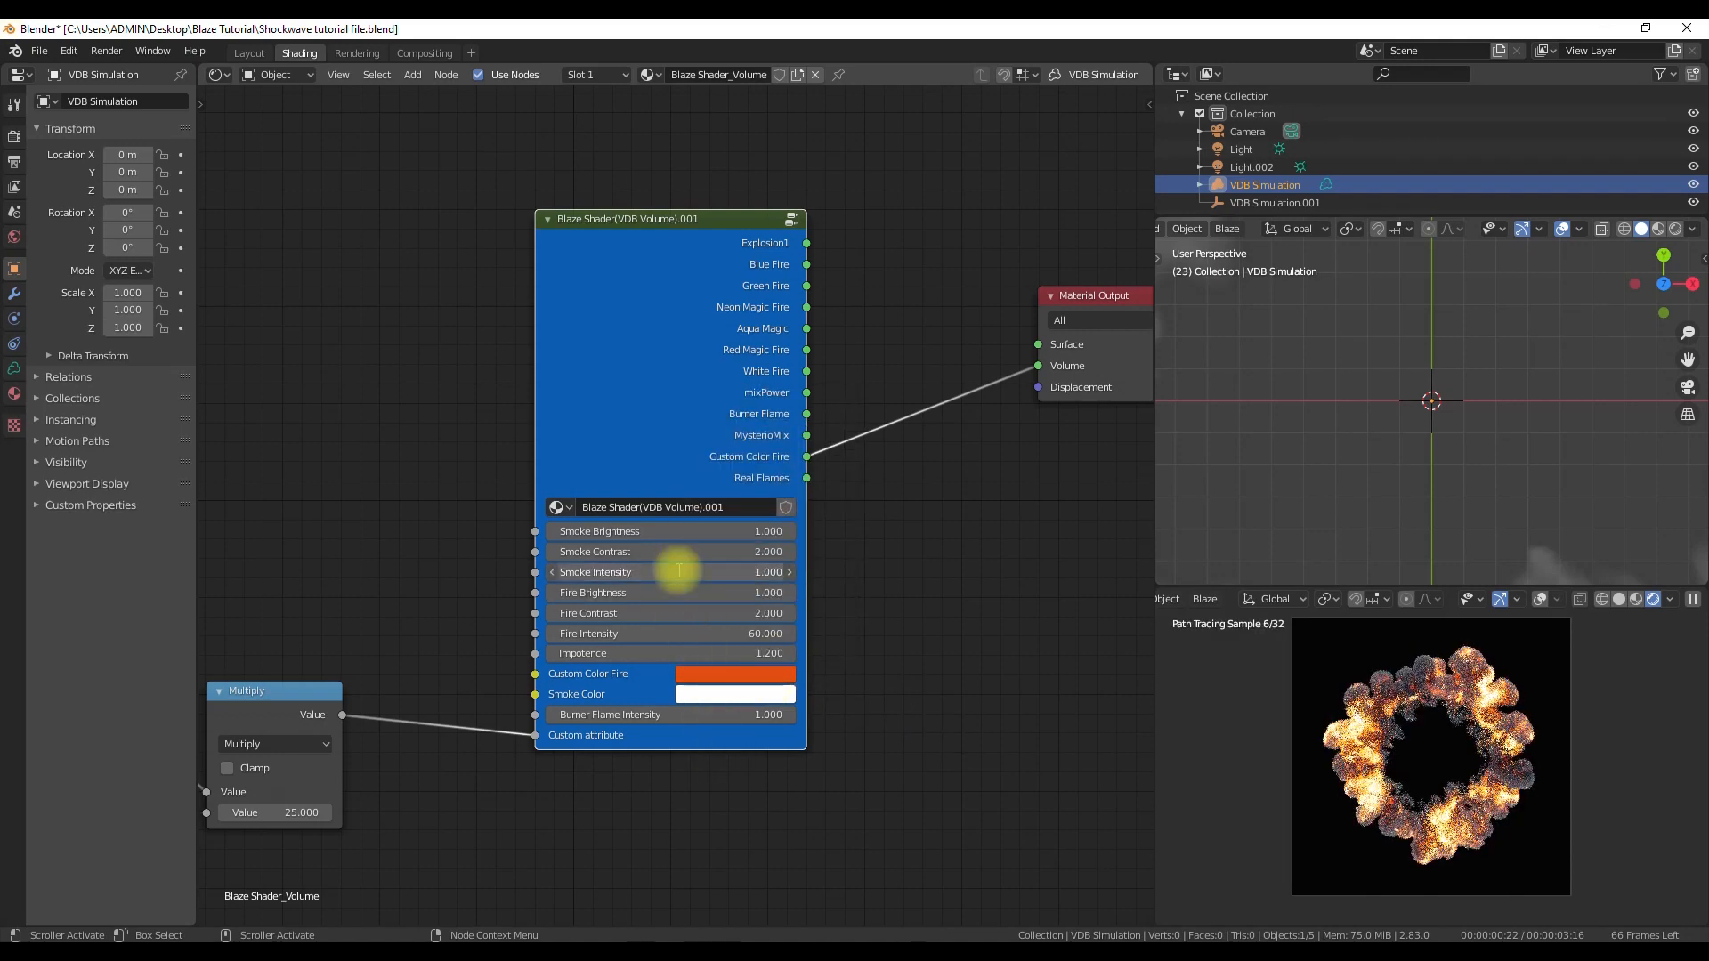
type("5")
key("Return")
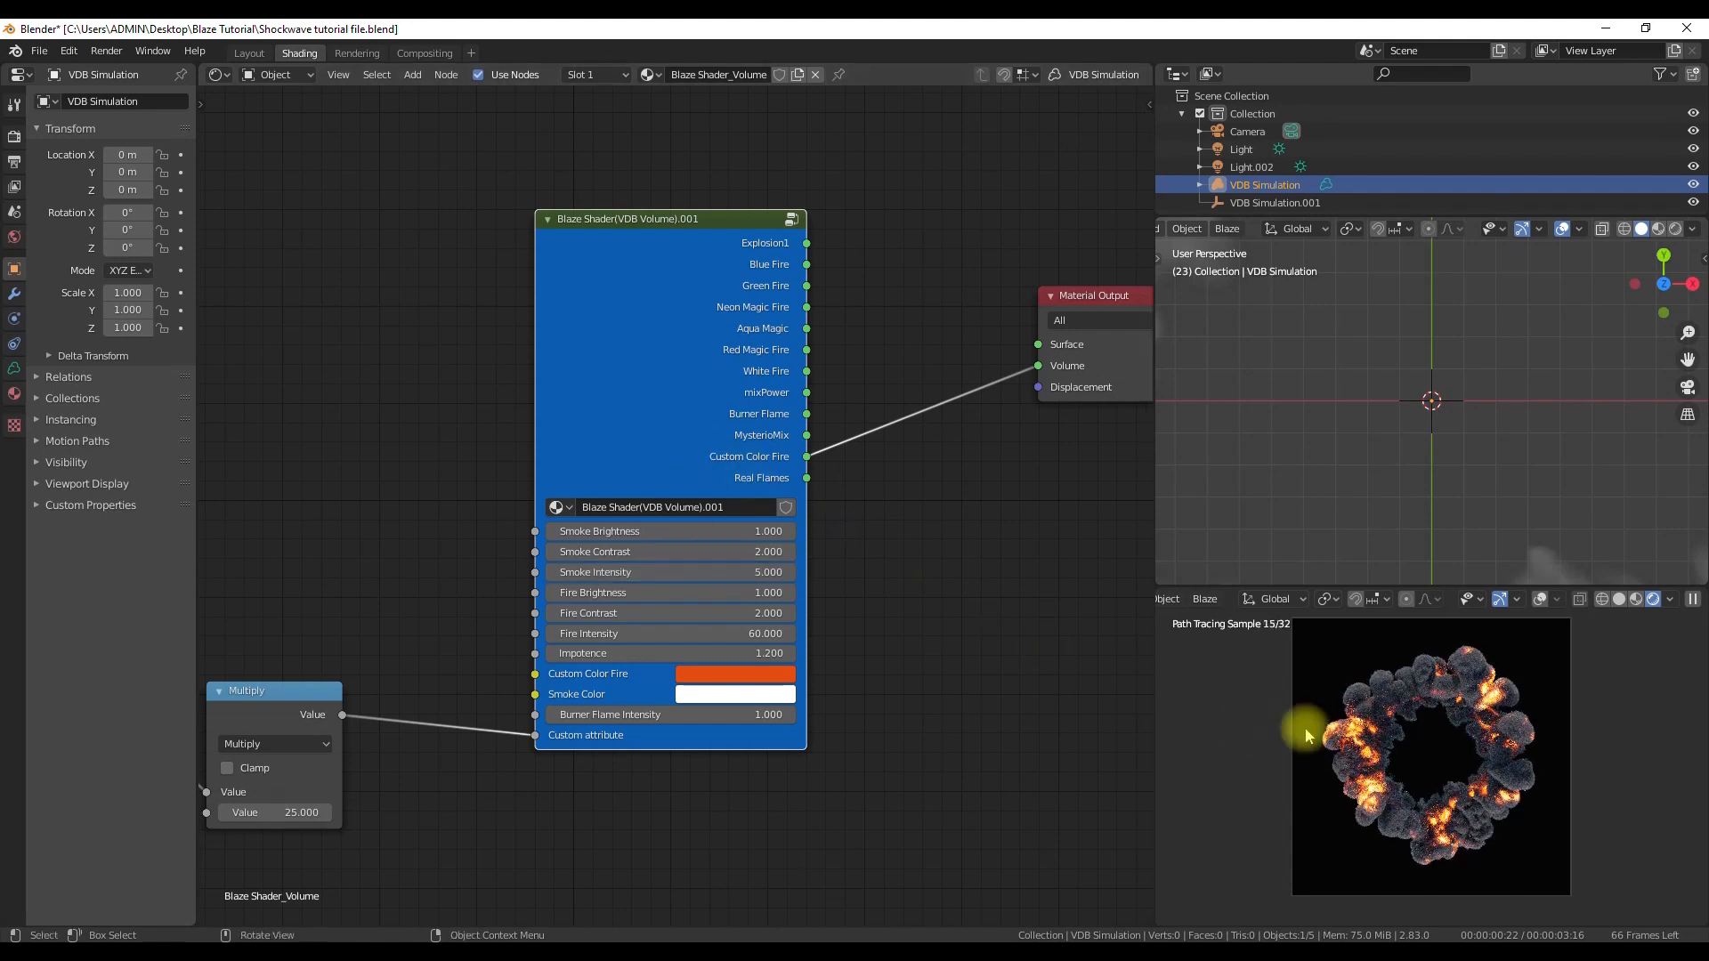
Play the shockwave animation and preview frames 30 and 13 in rendered shading in the small camera viewport.
key("space")
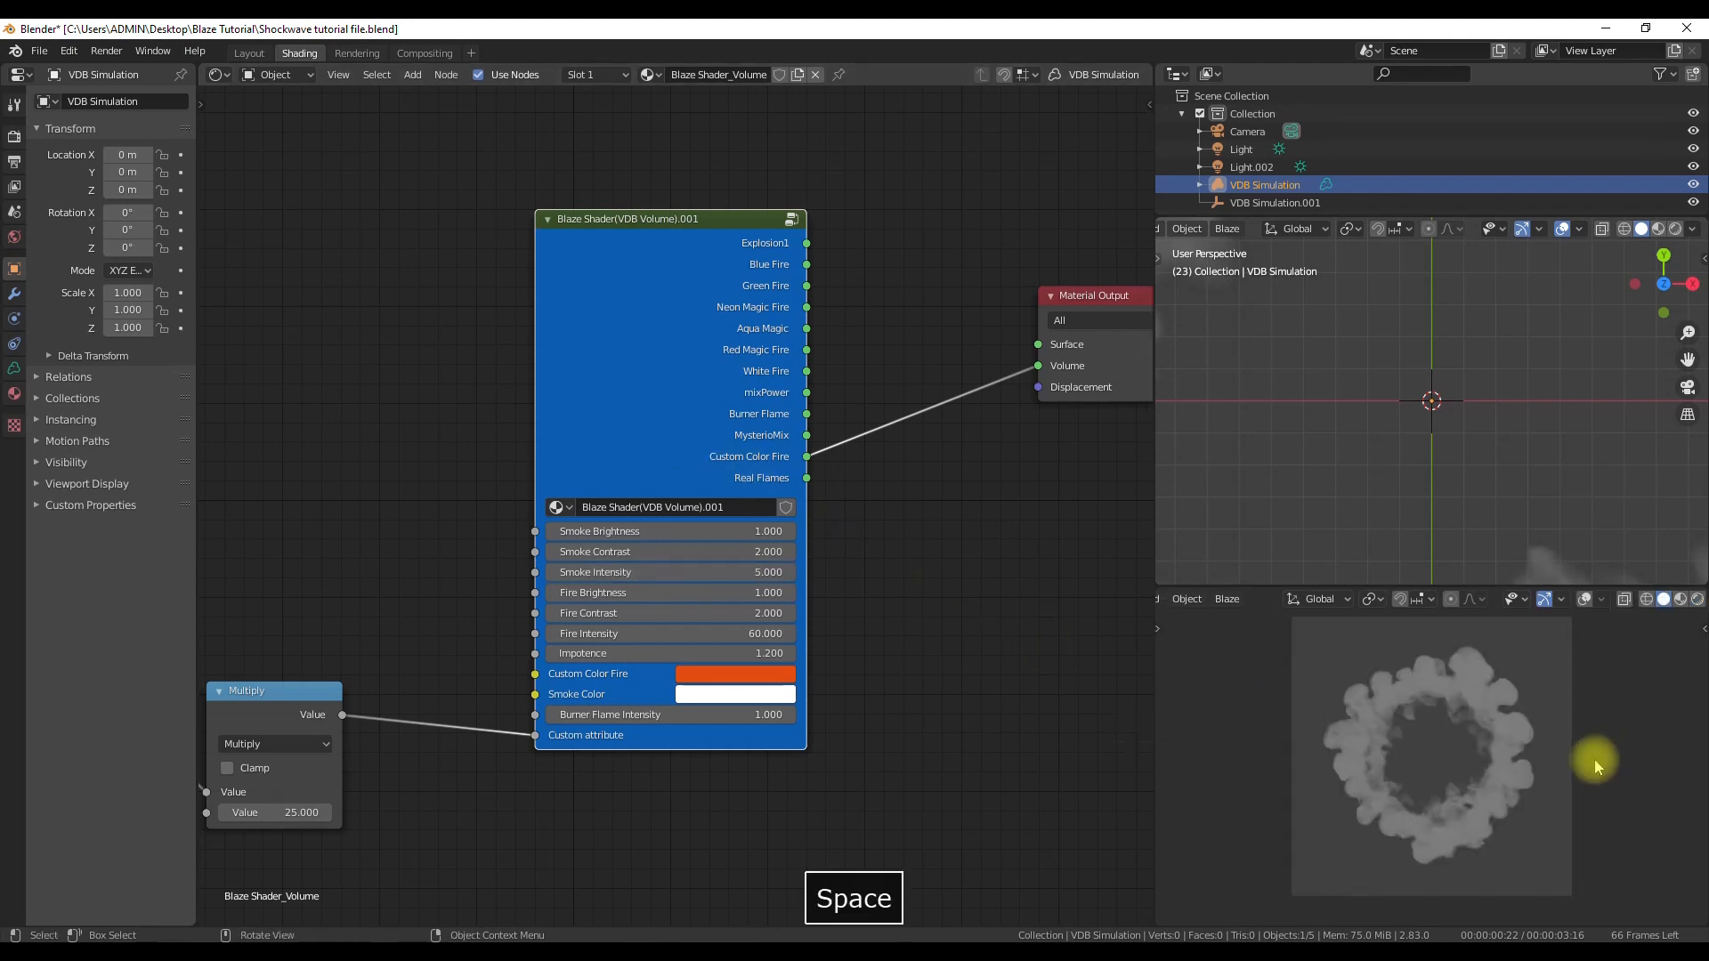
key("space")
key("z")
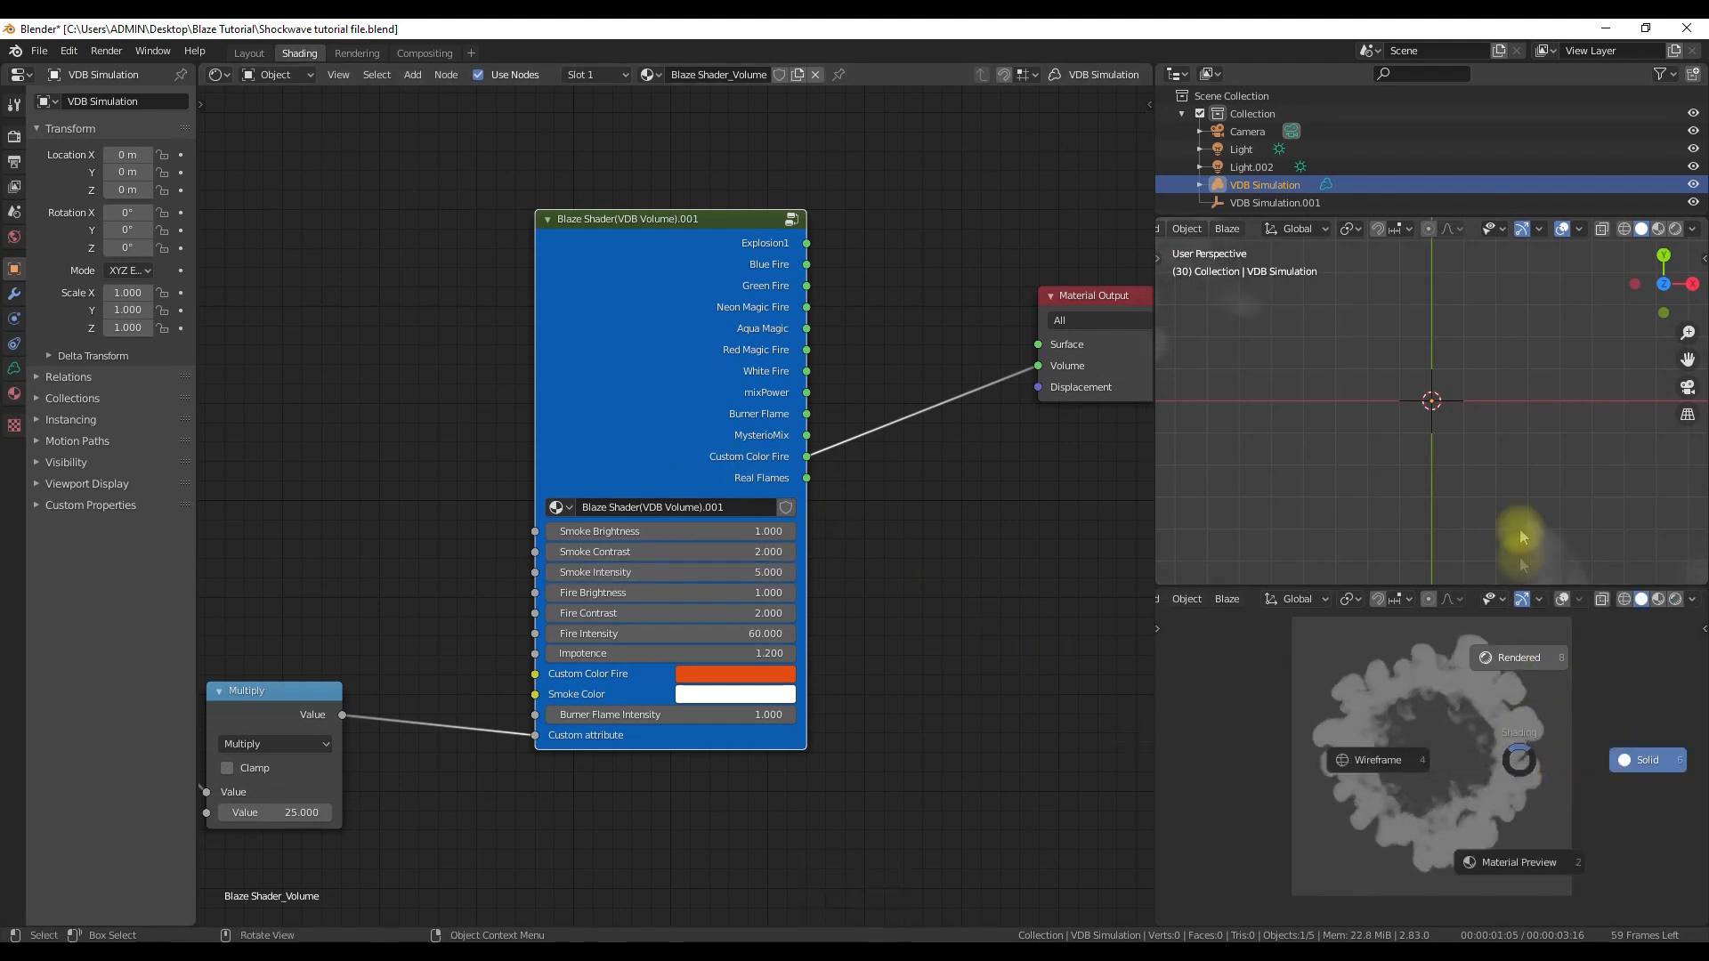
left_click(1519, 671)
key("z")
left_click(1702, 753)
key("shift+Left")
key("space")
key("space")
key("z")
left_click(1461, 622)
scroll(1431, 472, "down", 4)
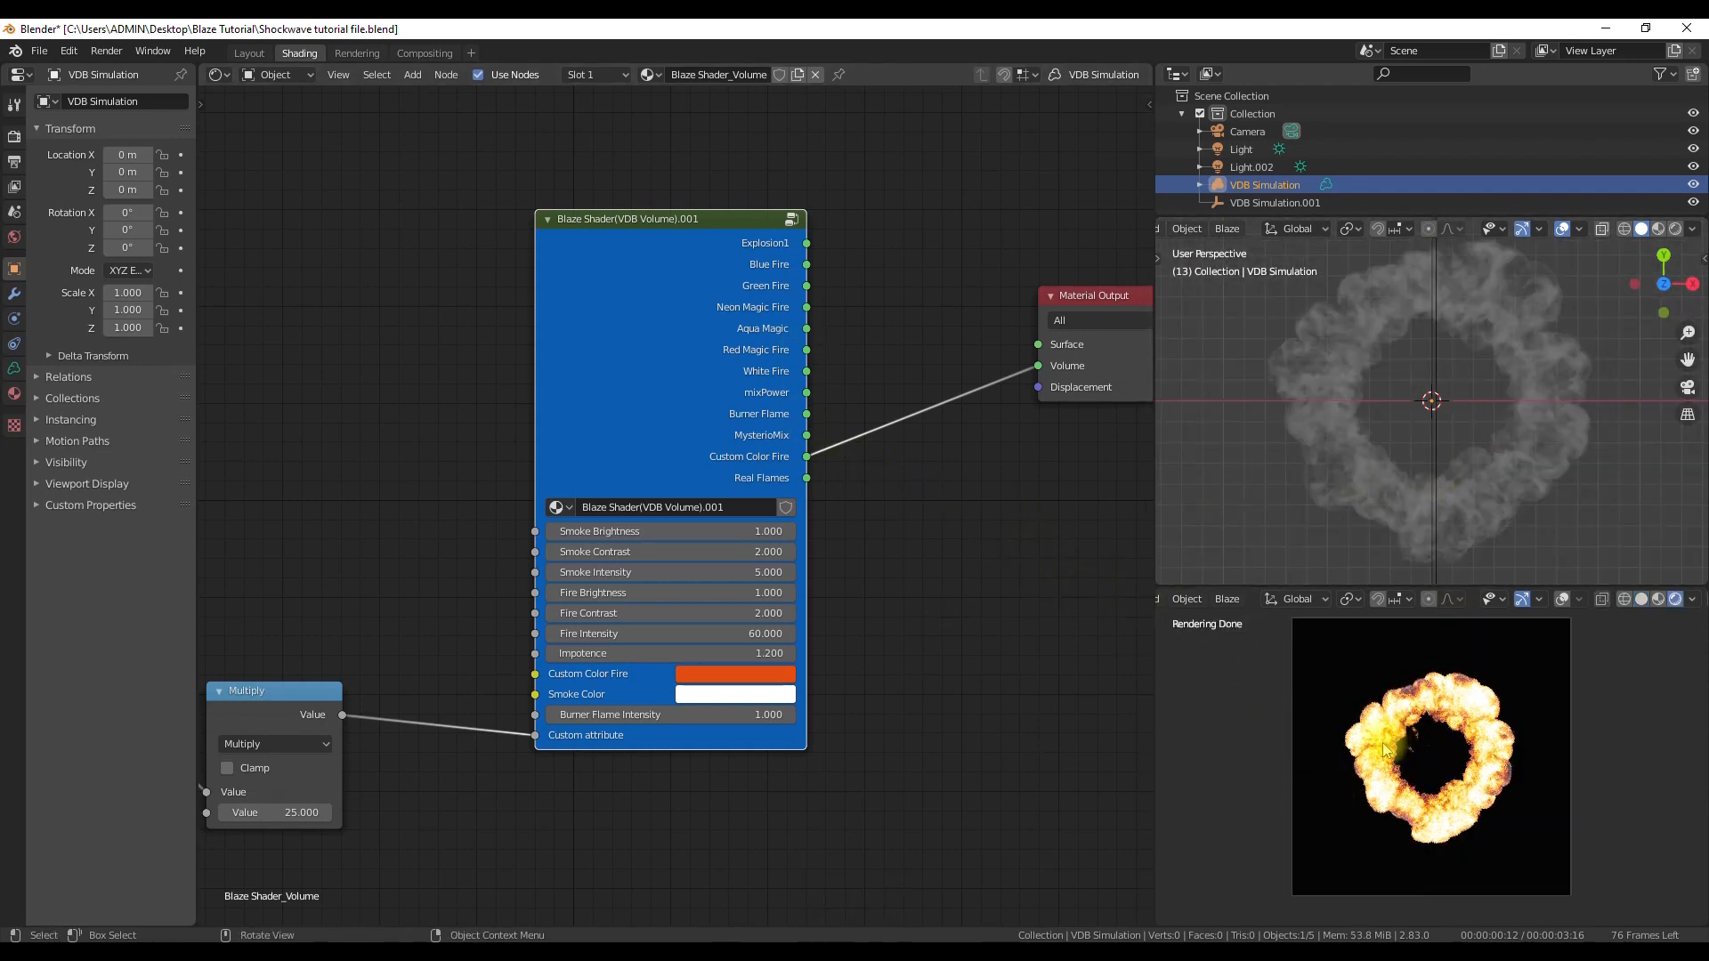
Advance the playback to frame 24, check its rendered look in the camera viewport, and return that viewport to solid shading.
key("z")
left_click(1632, 778)
key("space")
key("z")
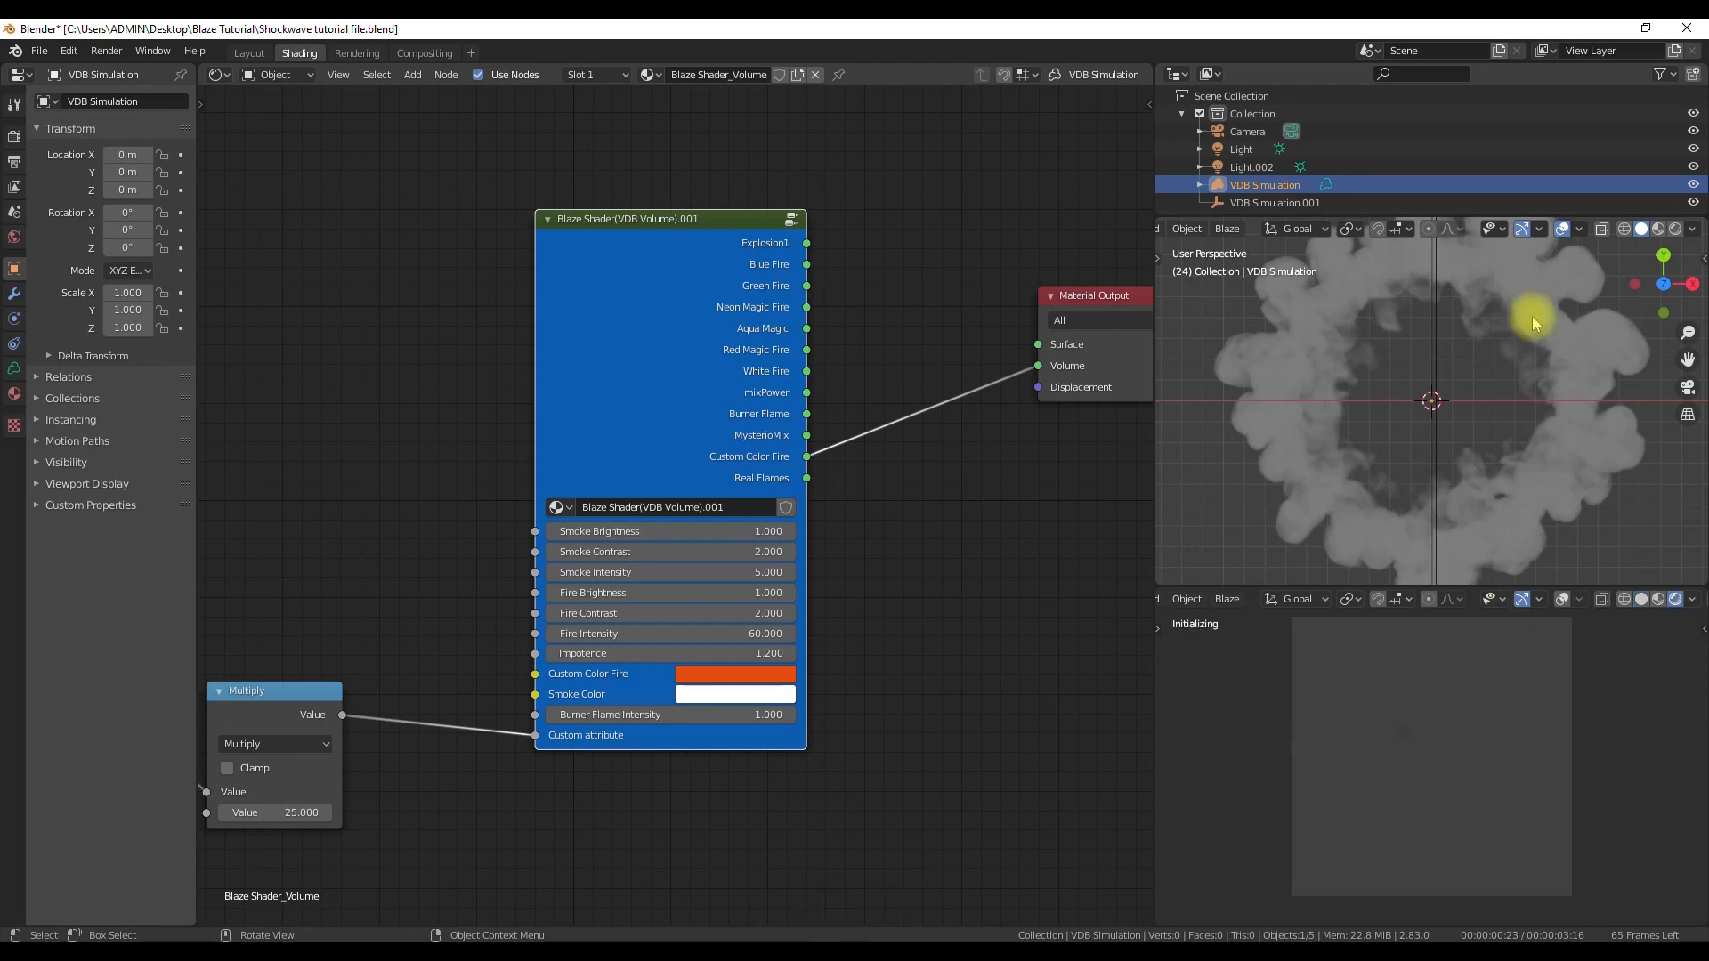
left_click(1533, 331)
key("z")
left_click(1602, 775)
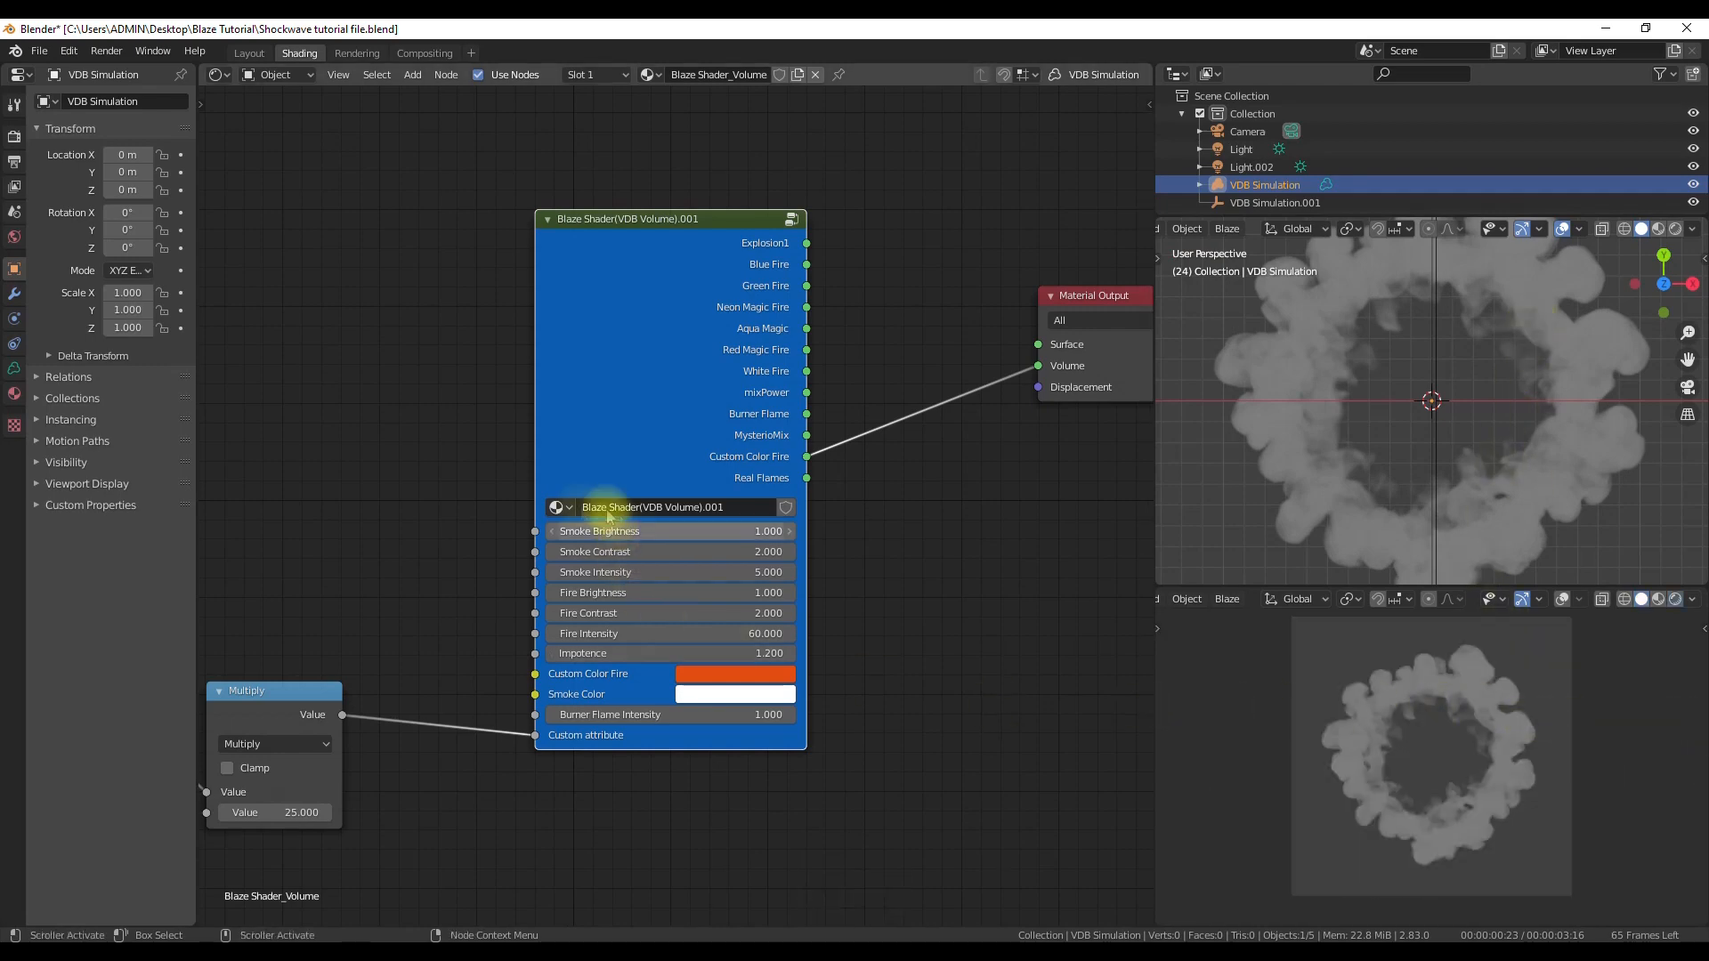
scroll(365, 559, "down", 7)
middle_click_drag(390, 580, 525, 600)
scroll(488, 590, "up", 4)
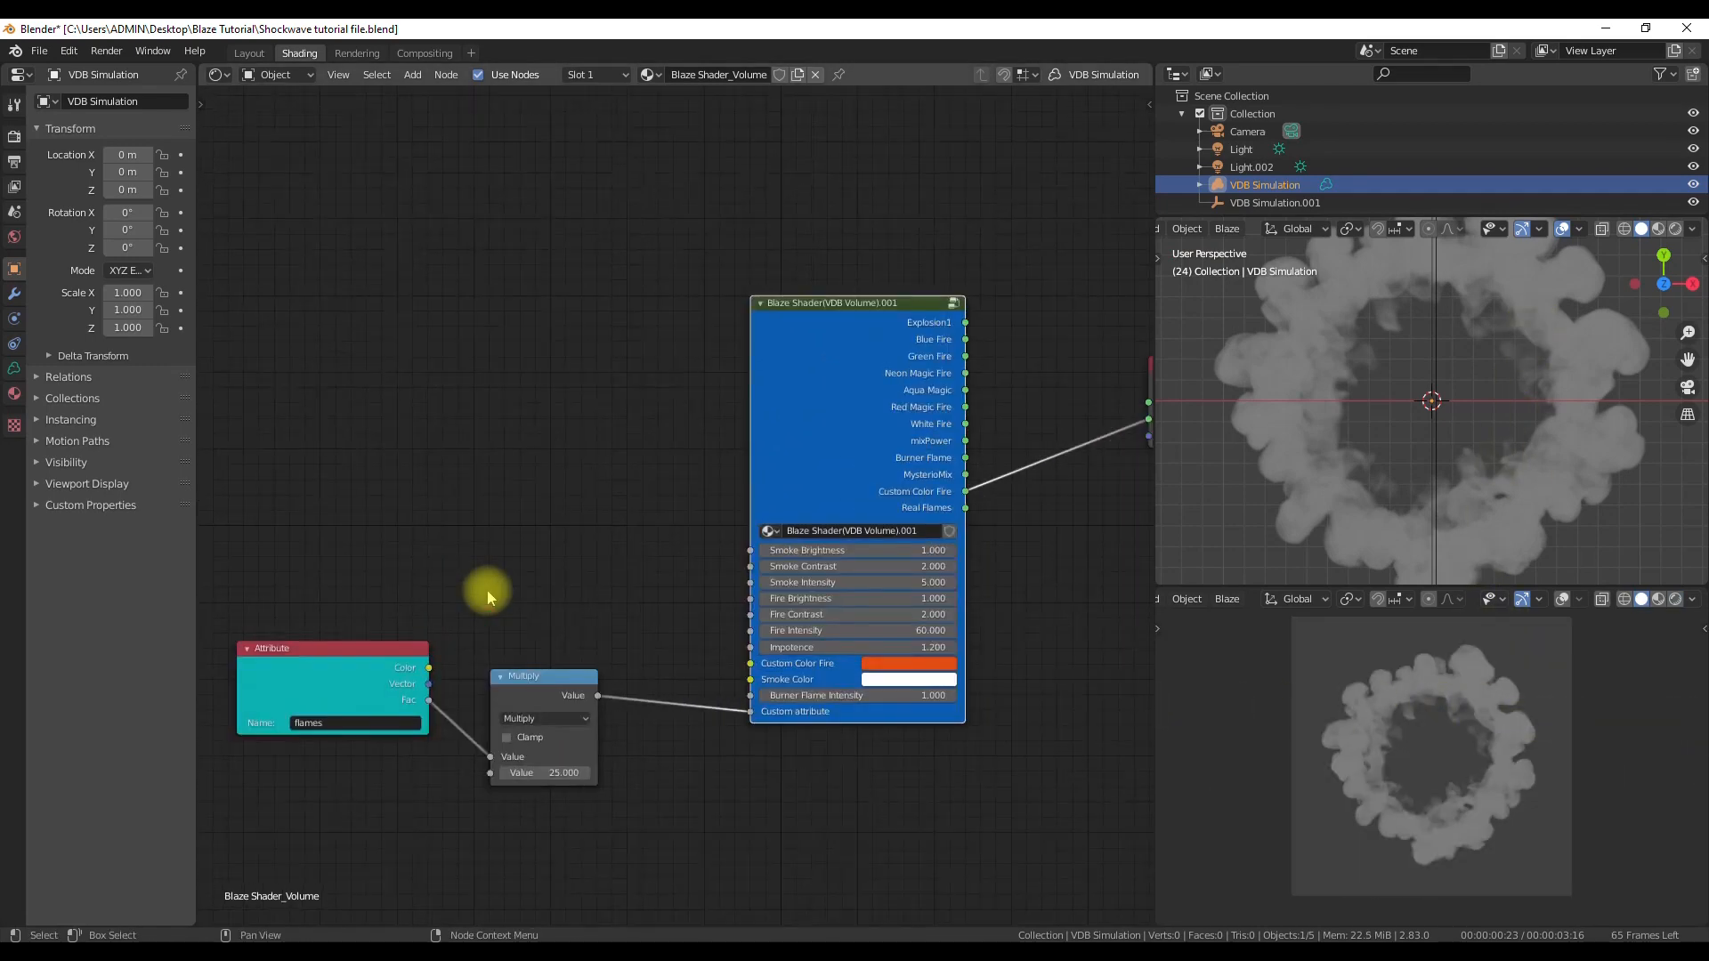
key("z")
left_click(1400, 771)
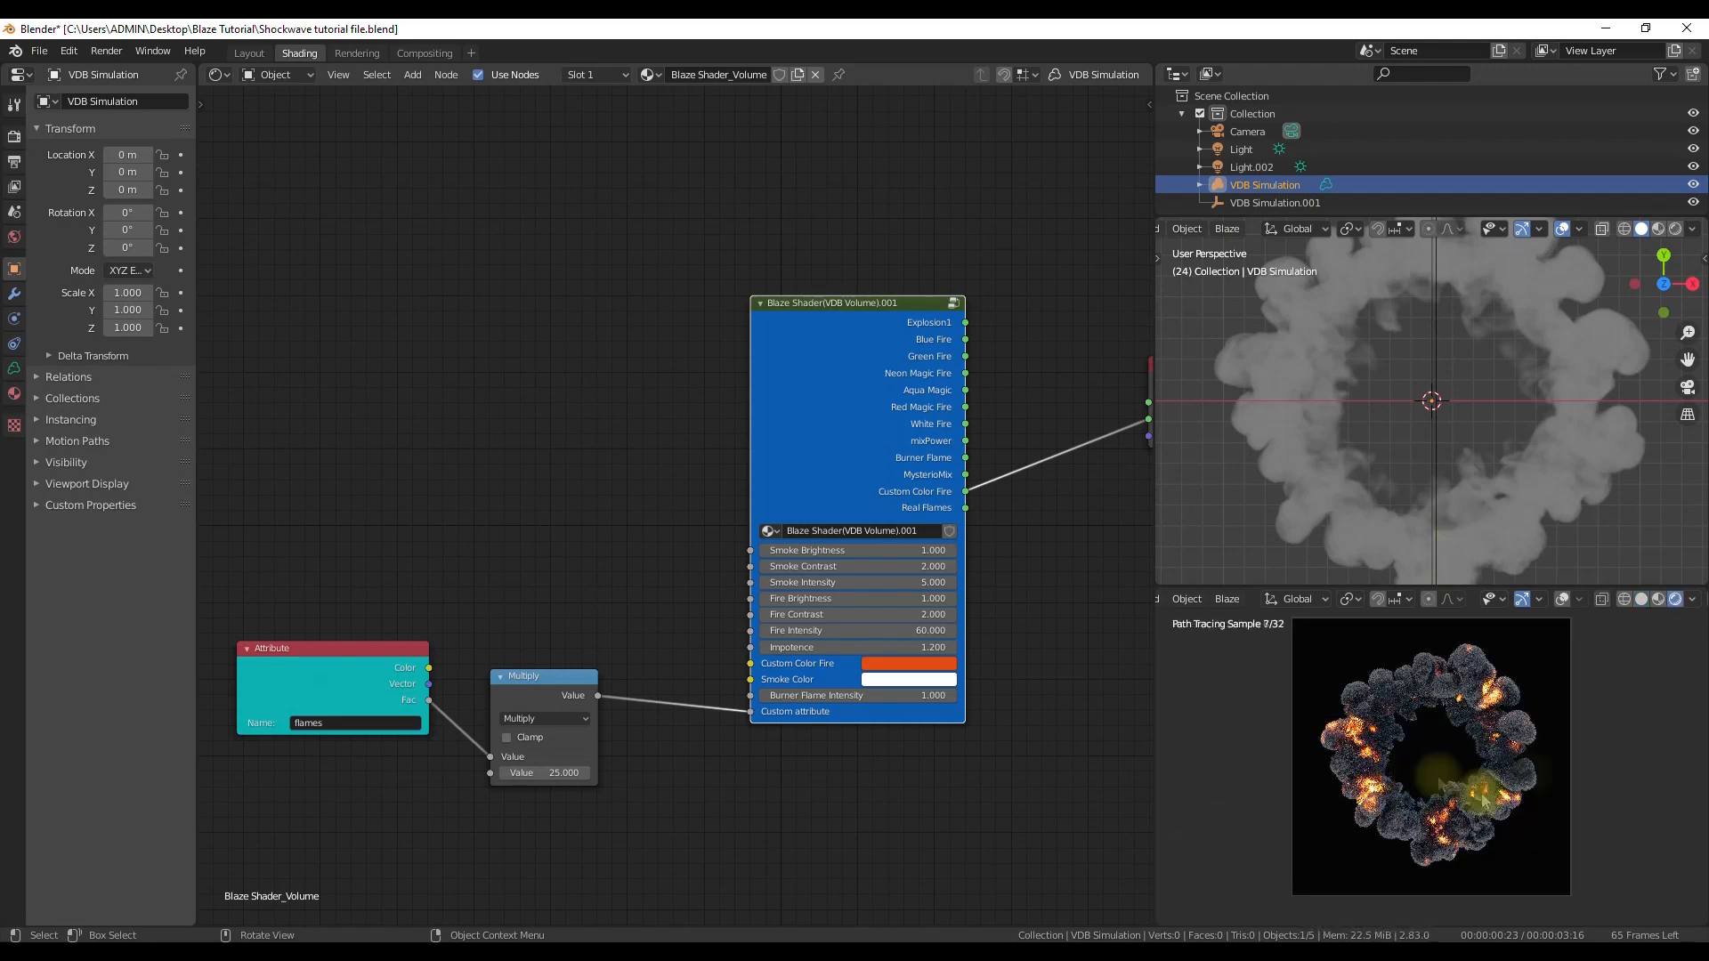
key("z")
left_click(1655, 757)
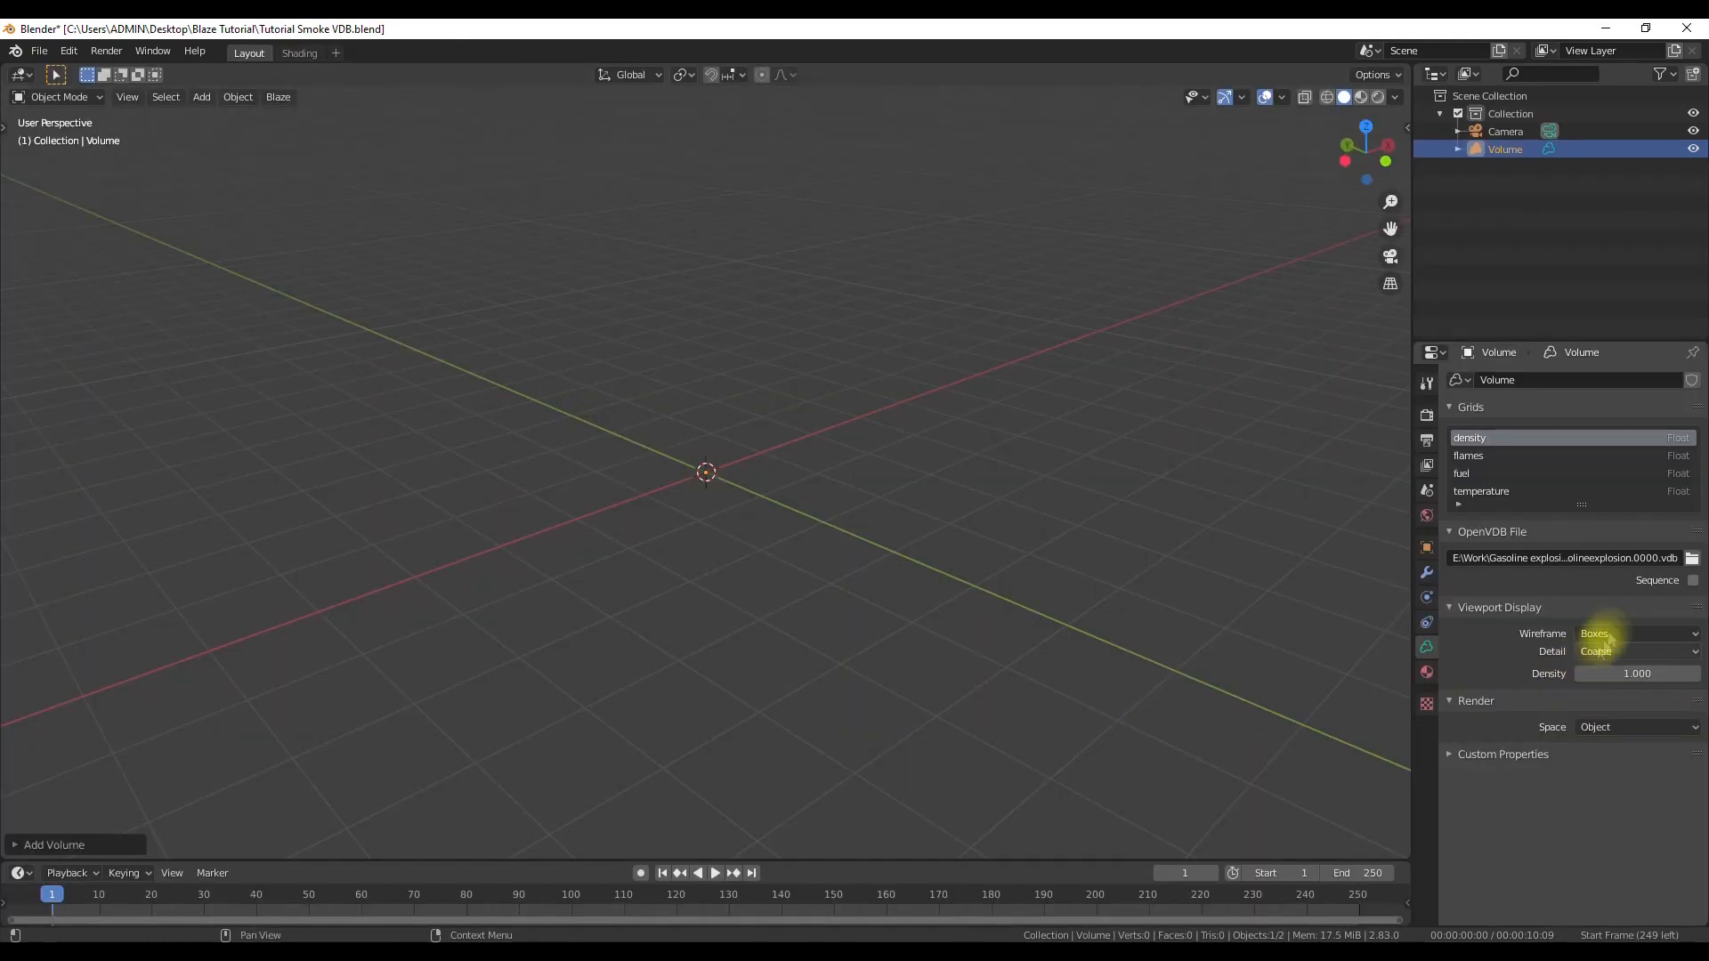
Set the imported gasoline explosion volume up as a 119-frame sequence with Start at 0 and play the animation.
key("Return")
double_click(1646, 618)
type("0")
key("Return")
key("space")
scroll(767, 415, "down", 6)
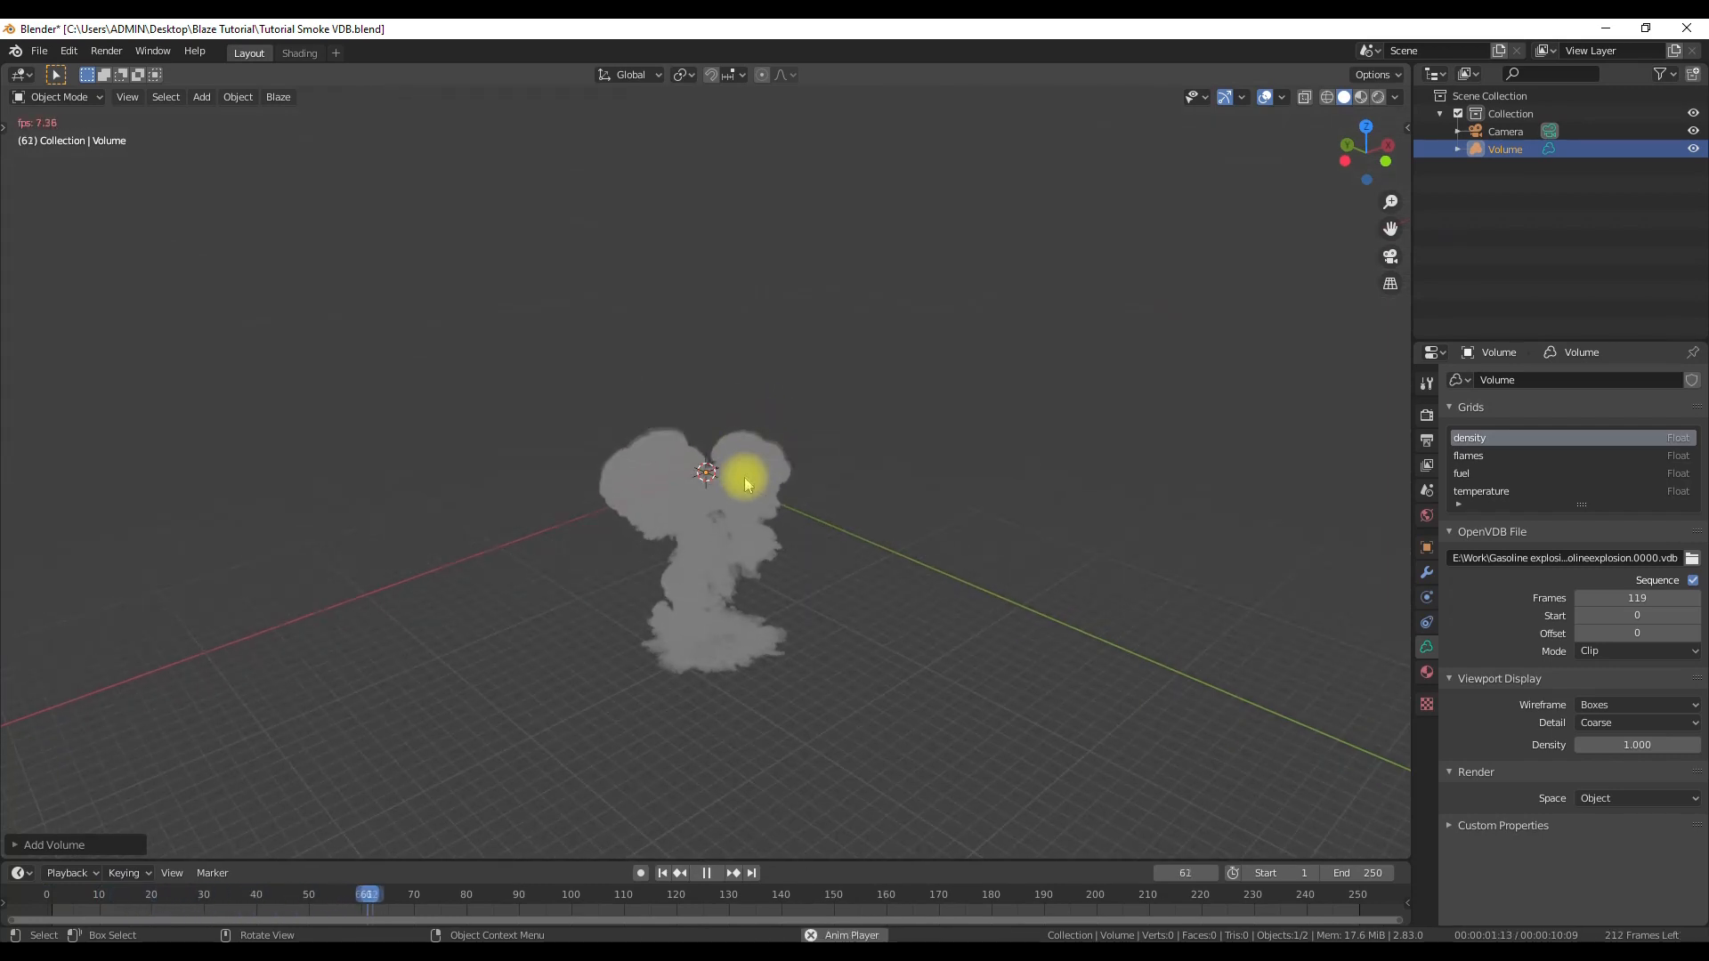
In front view, raise the explosion volume along Z to the ground line, scale it down, and realign its height.
key("KP_1")
key("g")
key("z")
left_click(761, 396)
scroll(873, 450, "up", 3)
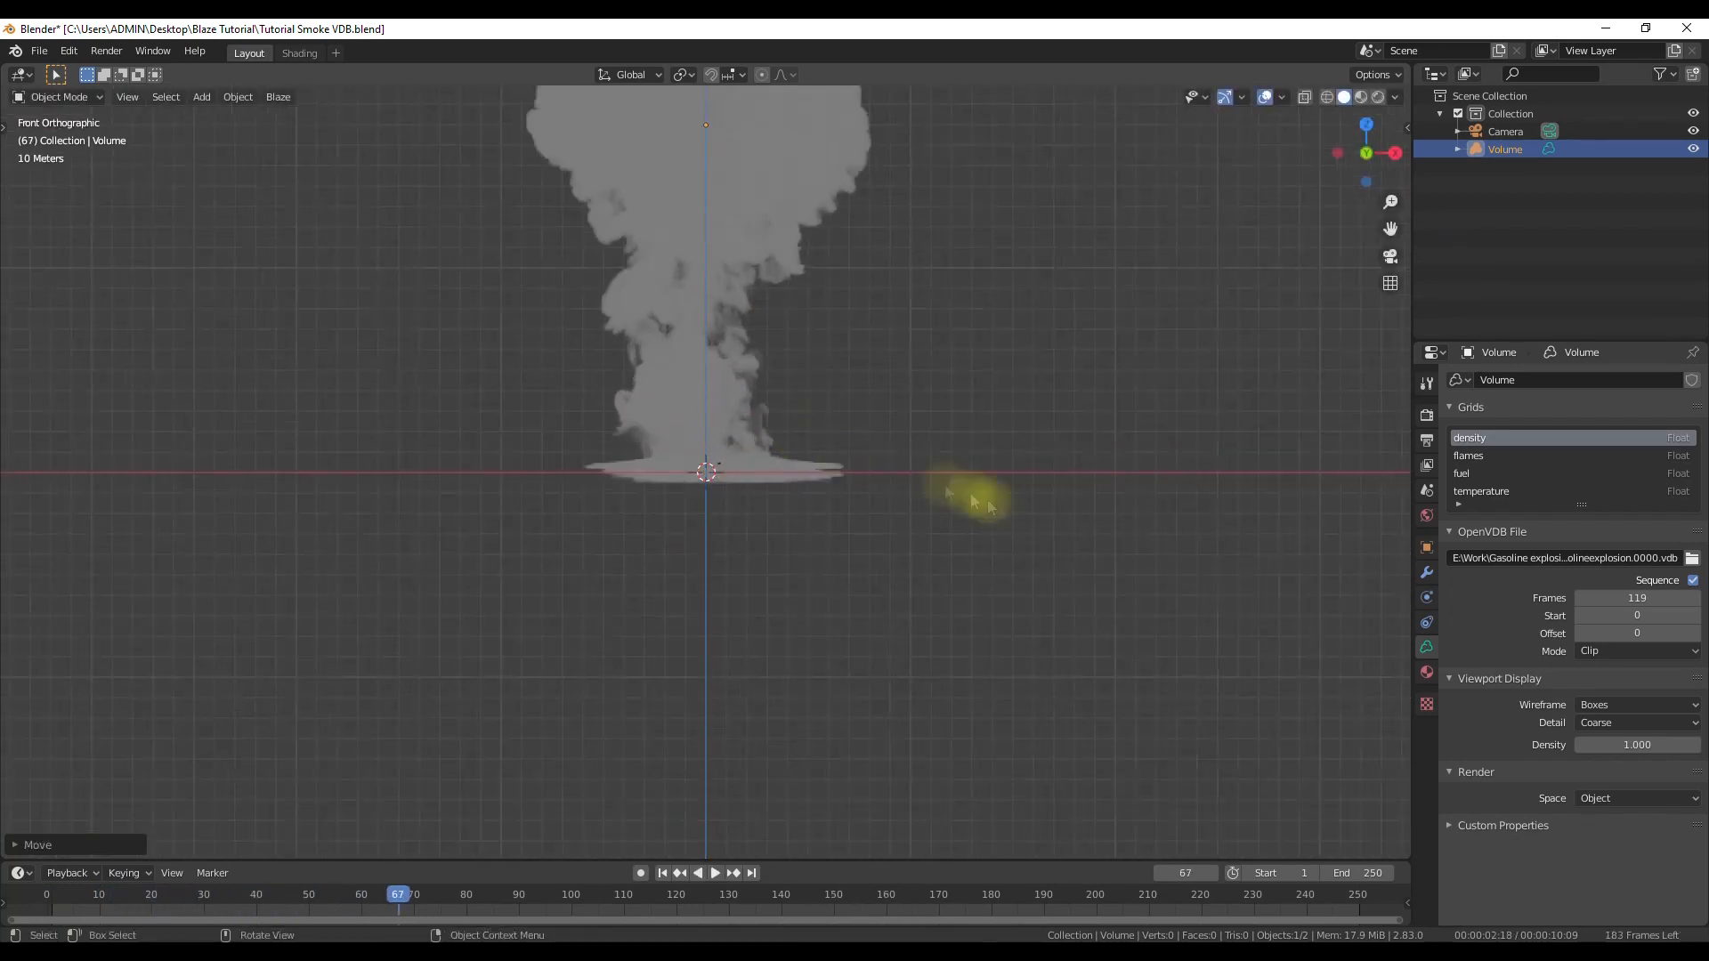
key("s")
left_click(760, 152)
key("g")
key("z")
left_click(743, 457)
Scale the explosion volume down further and move it so its base rests on the origin.
scroll(744, 455, "up", 12)
key("g")
key("z")
left_click(845, 394)
key("s")
left_click(868, 149)
key("g")
left_click(843, 435)
middle_click_drag(844, 435, 649, 462)
key("KP_1")
key("ctrl+KP_8")
key("ctrl+KP_8")
Apply the Blaze Shader for VDB volumes to the explosion and frame it in the Shading workspace.
left_click(286, 105)
left_click(381, 126)
left_click(299, 53)
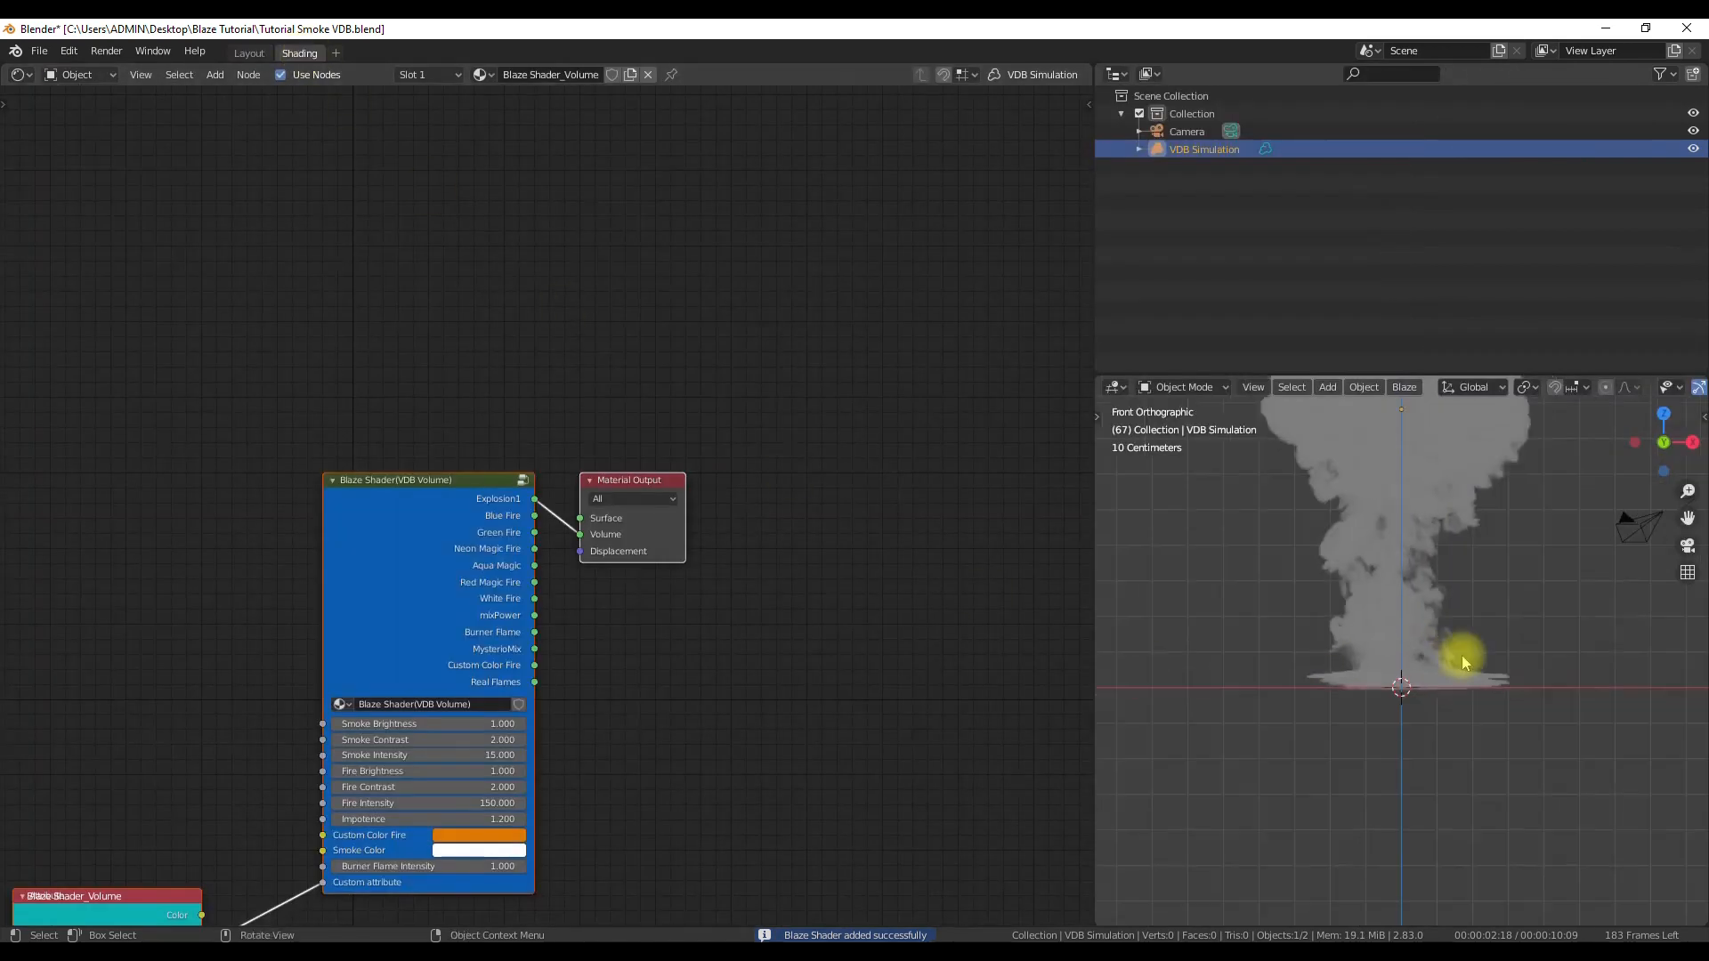
scroll(1464, 663, "down", 1)
key("ctrl+KP_8")
key("ctrl+KP_8")
key("ctrl+KP_8")
key("ctrl+KP_8")
Move the Attribute node slightly up beside the Blaze shader's Custom attribute input.
left_click(631, 763)
scroll(630, 764, "down", 3)
middle_click_drag(630, 764, 753, 740)
left_click_drag(349, 830, 363, 769)
middle_click_drag(392, 768, 362, 793)
scroll(366, 729, "up", 2)
Preview the explosion in rendered shading in the small viewport and set it to front view.
key("z")
left_click(1502, 445)
scroll(1433, 612, "down", 1)
middle_click_drag(1485, 620, 1434, 639)
scroll(1434, 639, "up", 2)
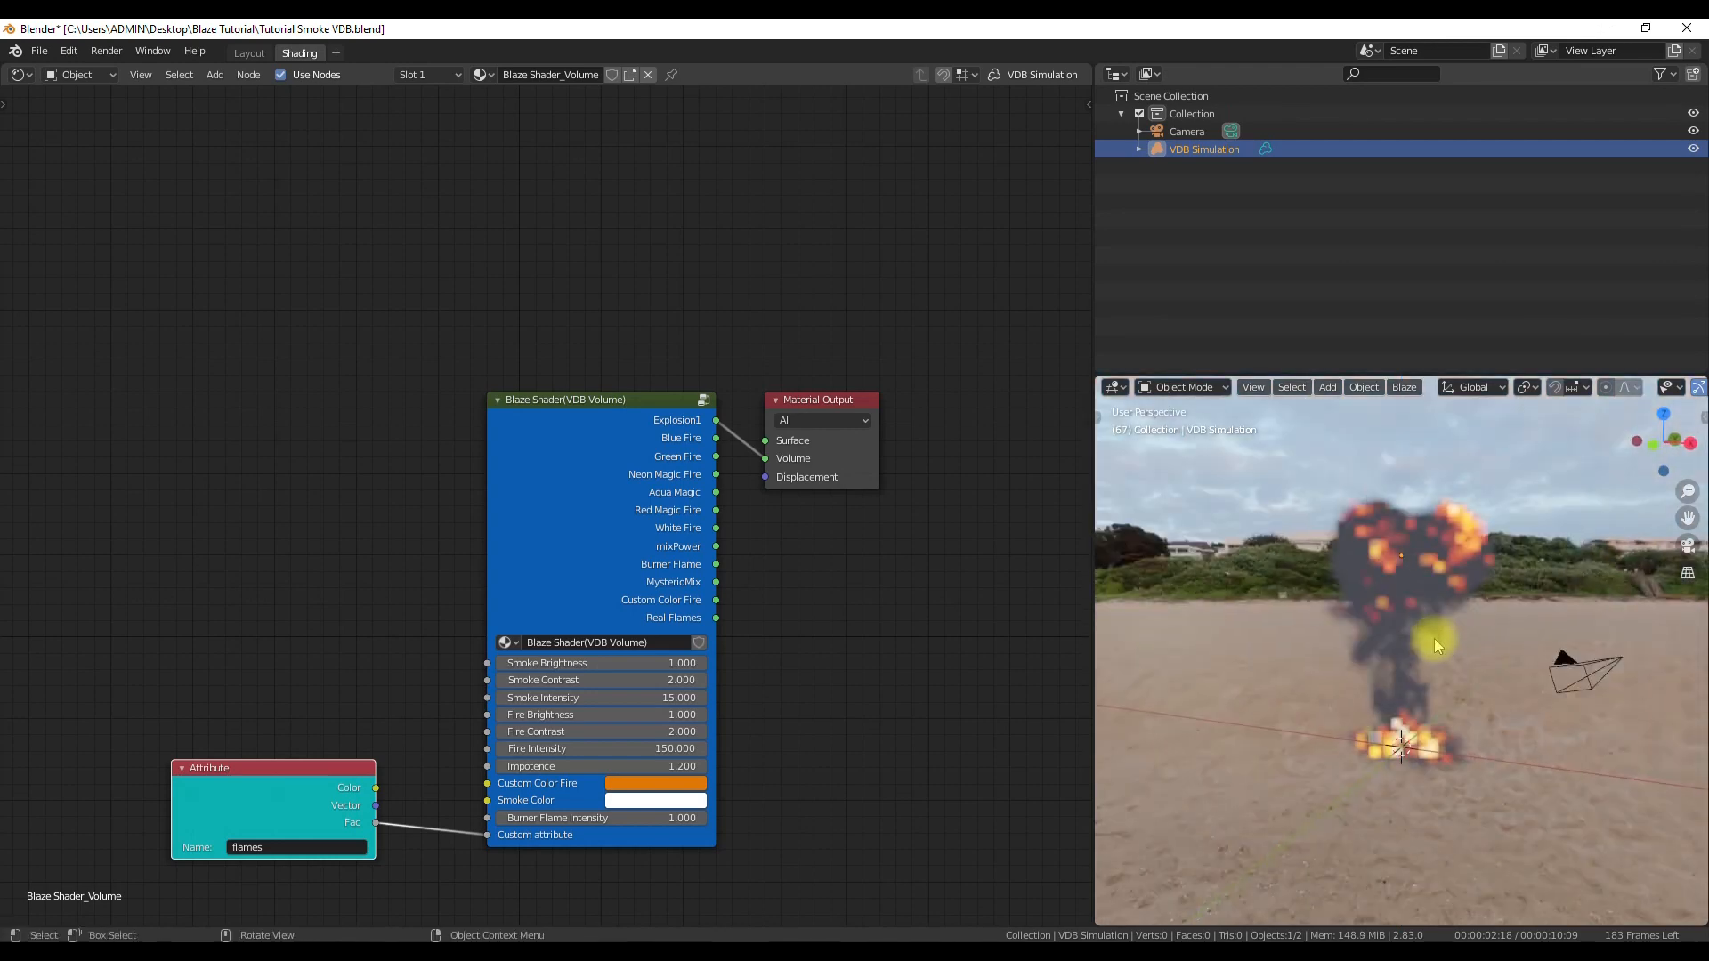
key("KP_1")
key("z")
left_click(1424, 637)
Set Eevee's volumetric Tile Size to 2 px, enable Volumetric Shadows, and check the explosion in the Shading workspace.
left_click(250, 53)
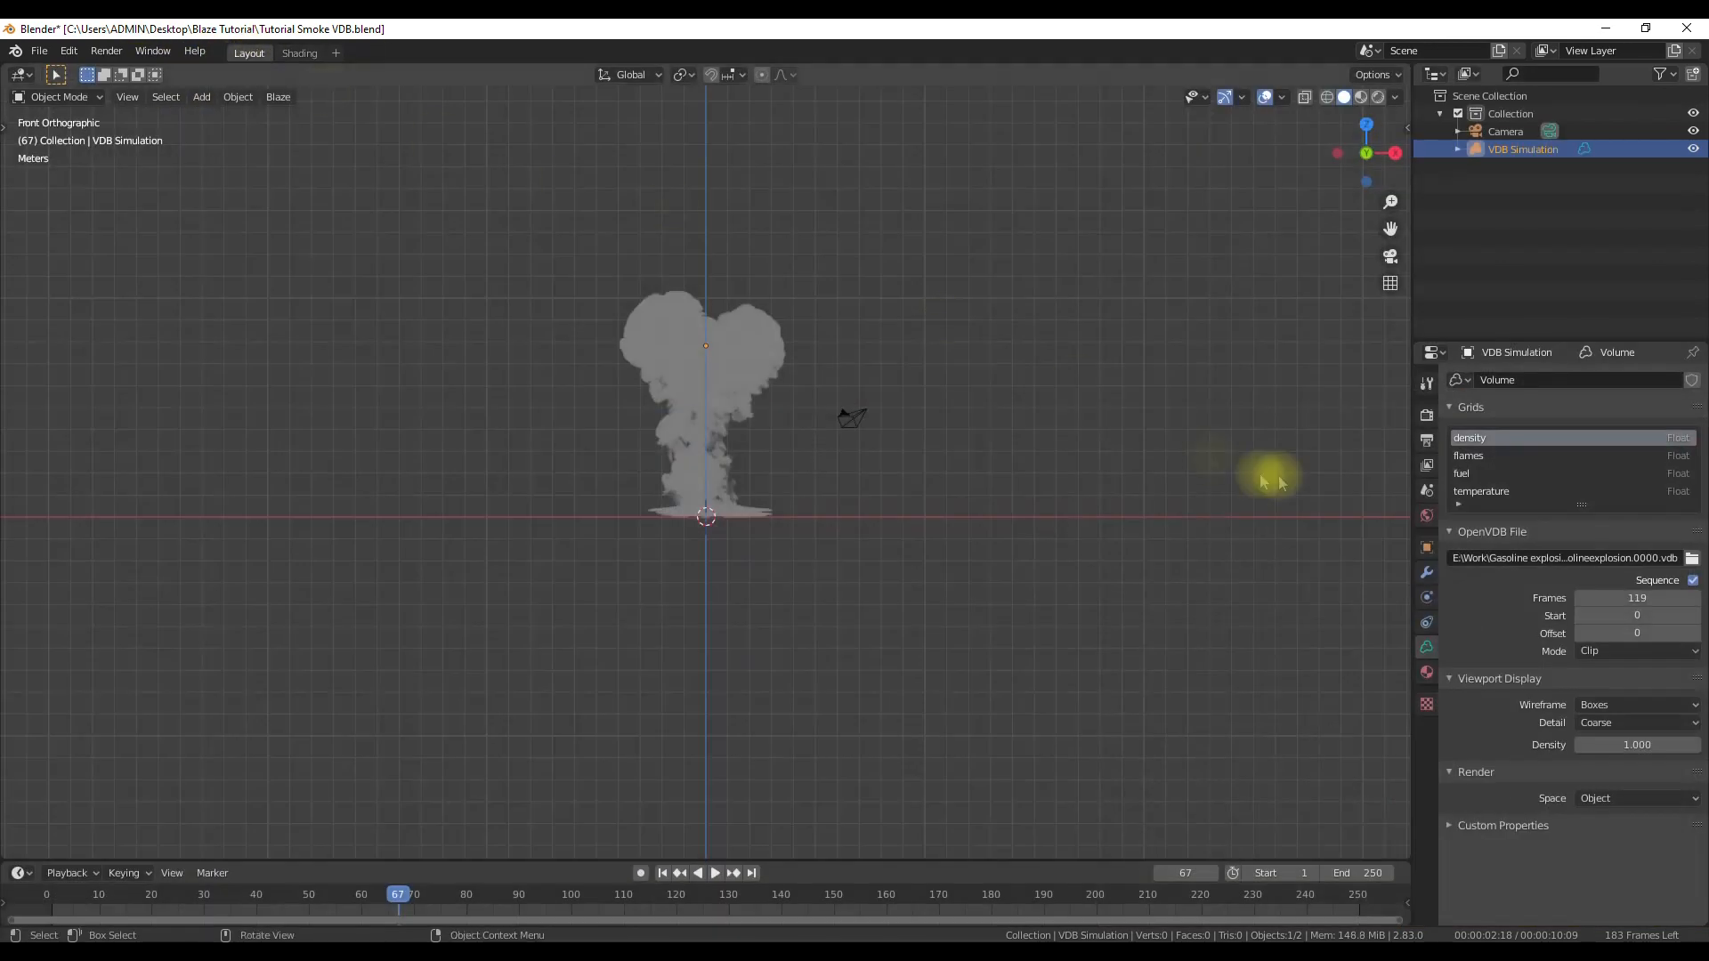
left_click(1427, 418)
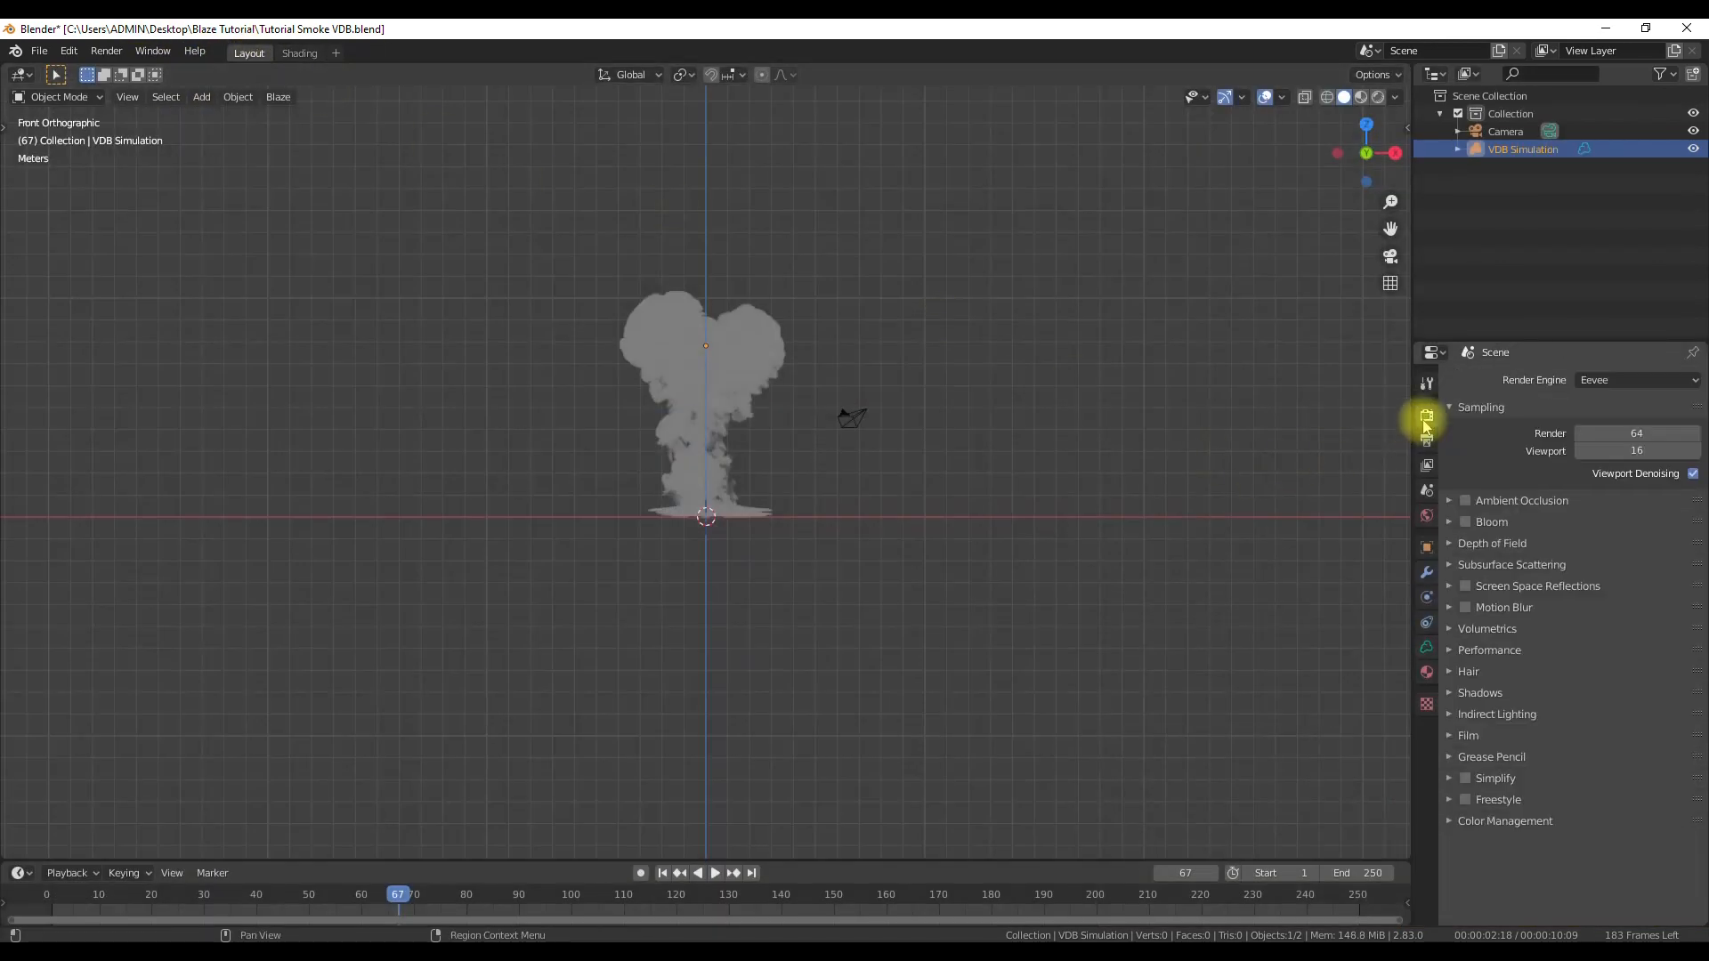
left_click(1516, 619)
left_click(1516, 614)
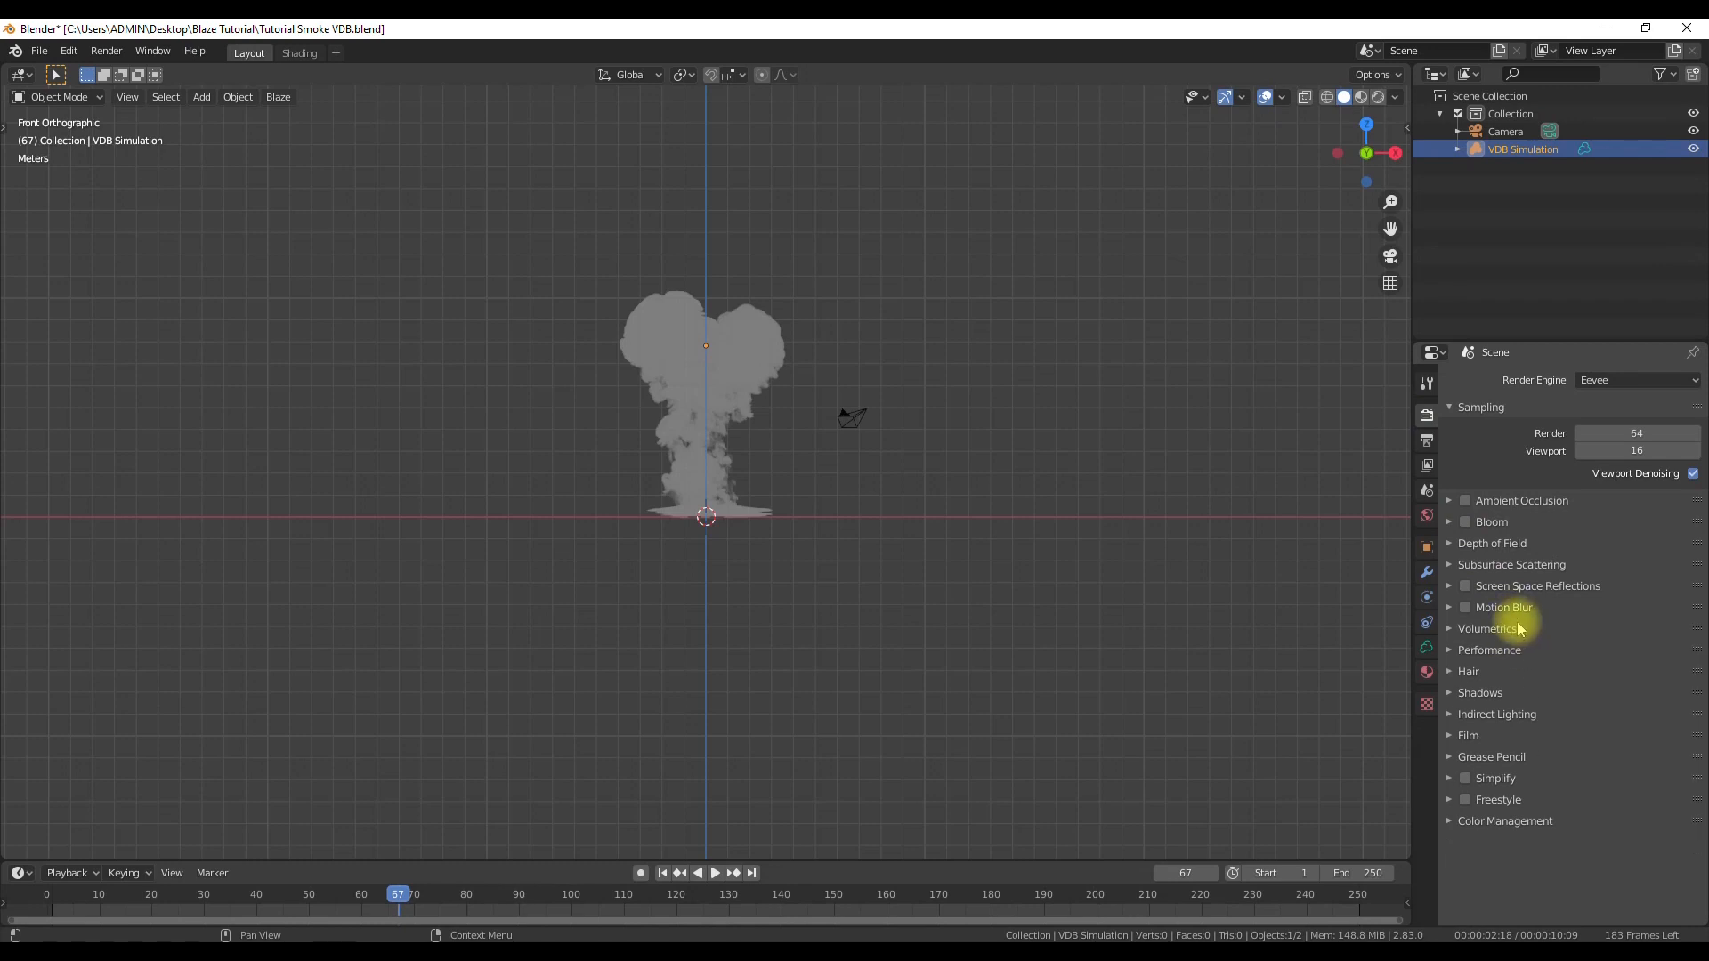
left_click(1513, 629)
left_click(1586, 697)
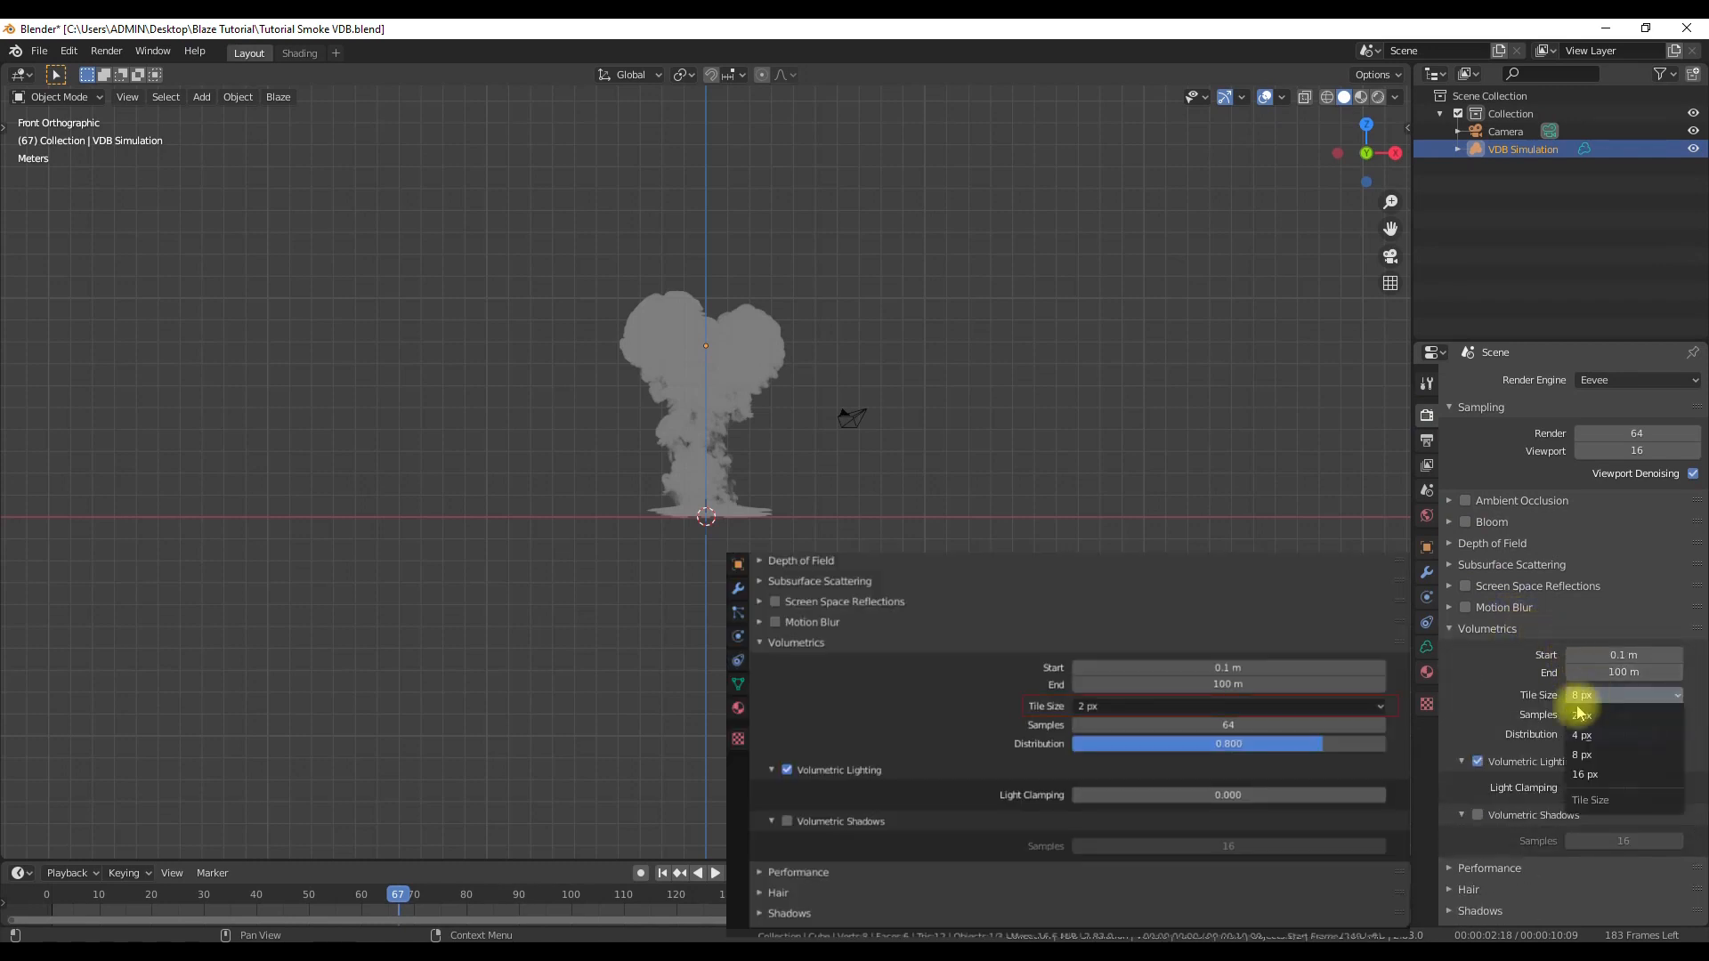
left_click(1583, 715)
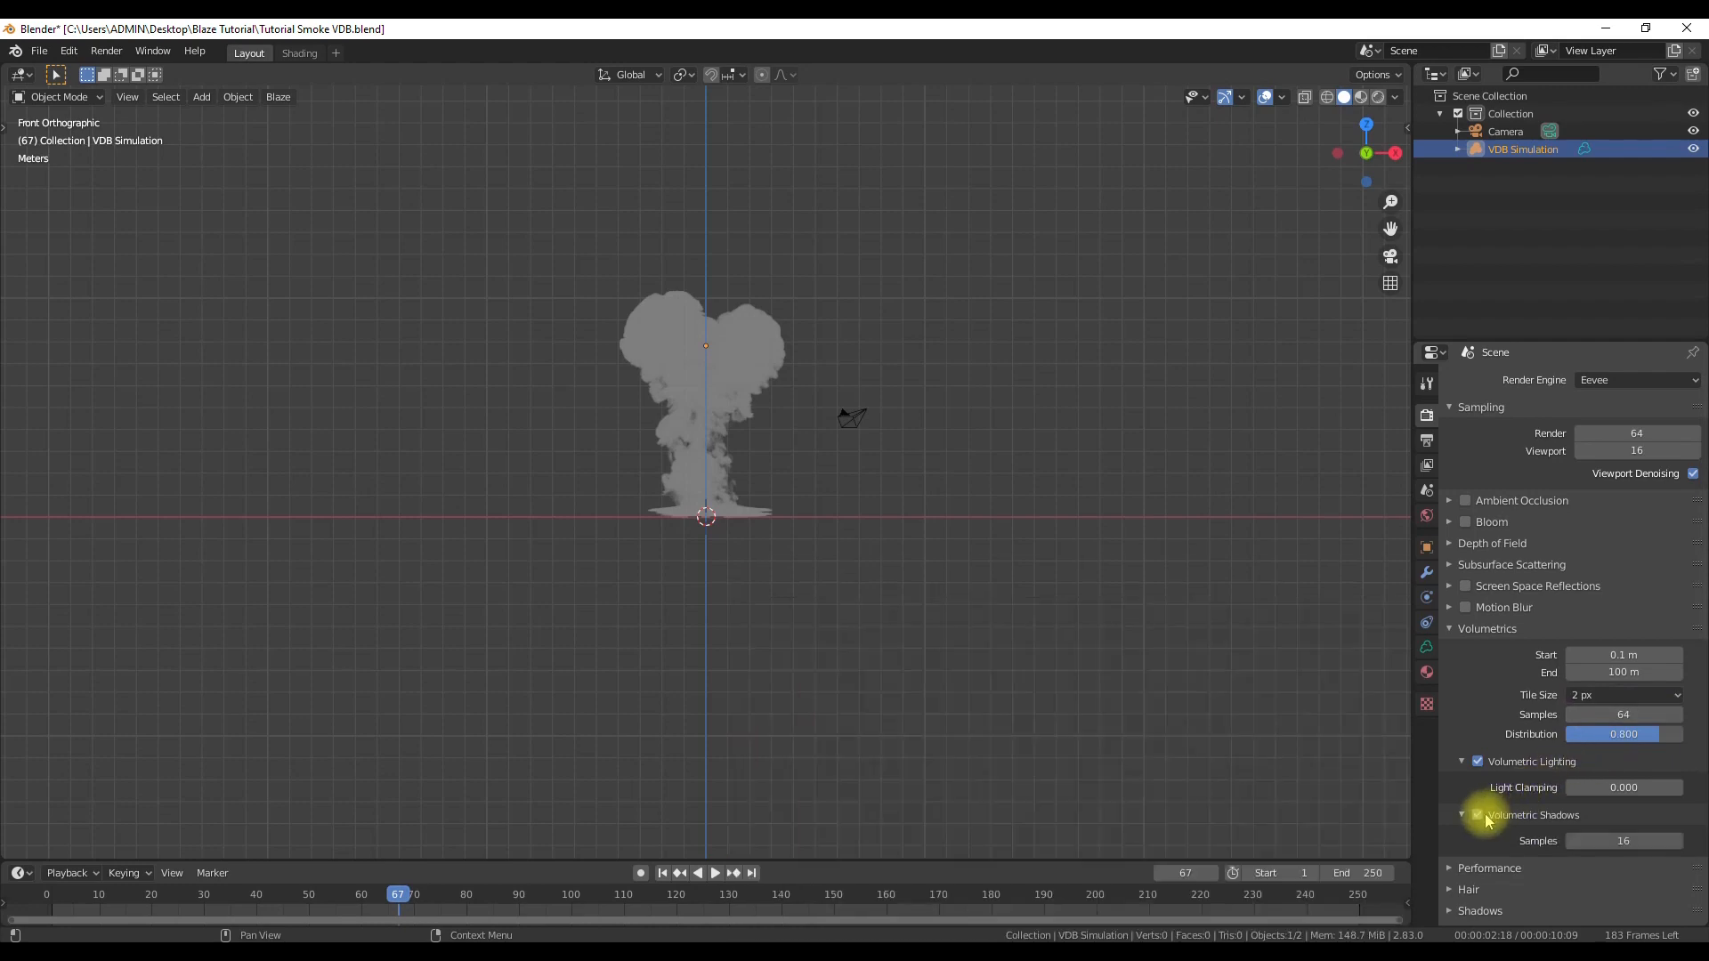
left_click(299, 53)
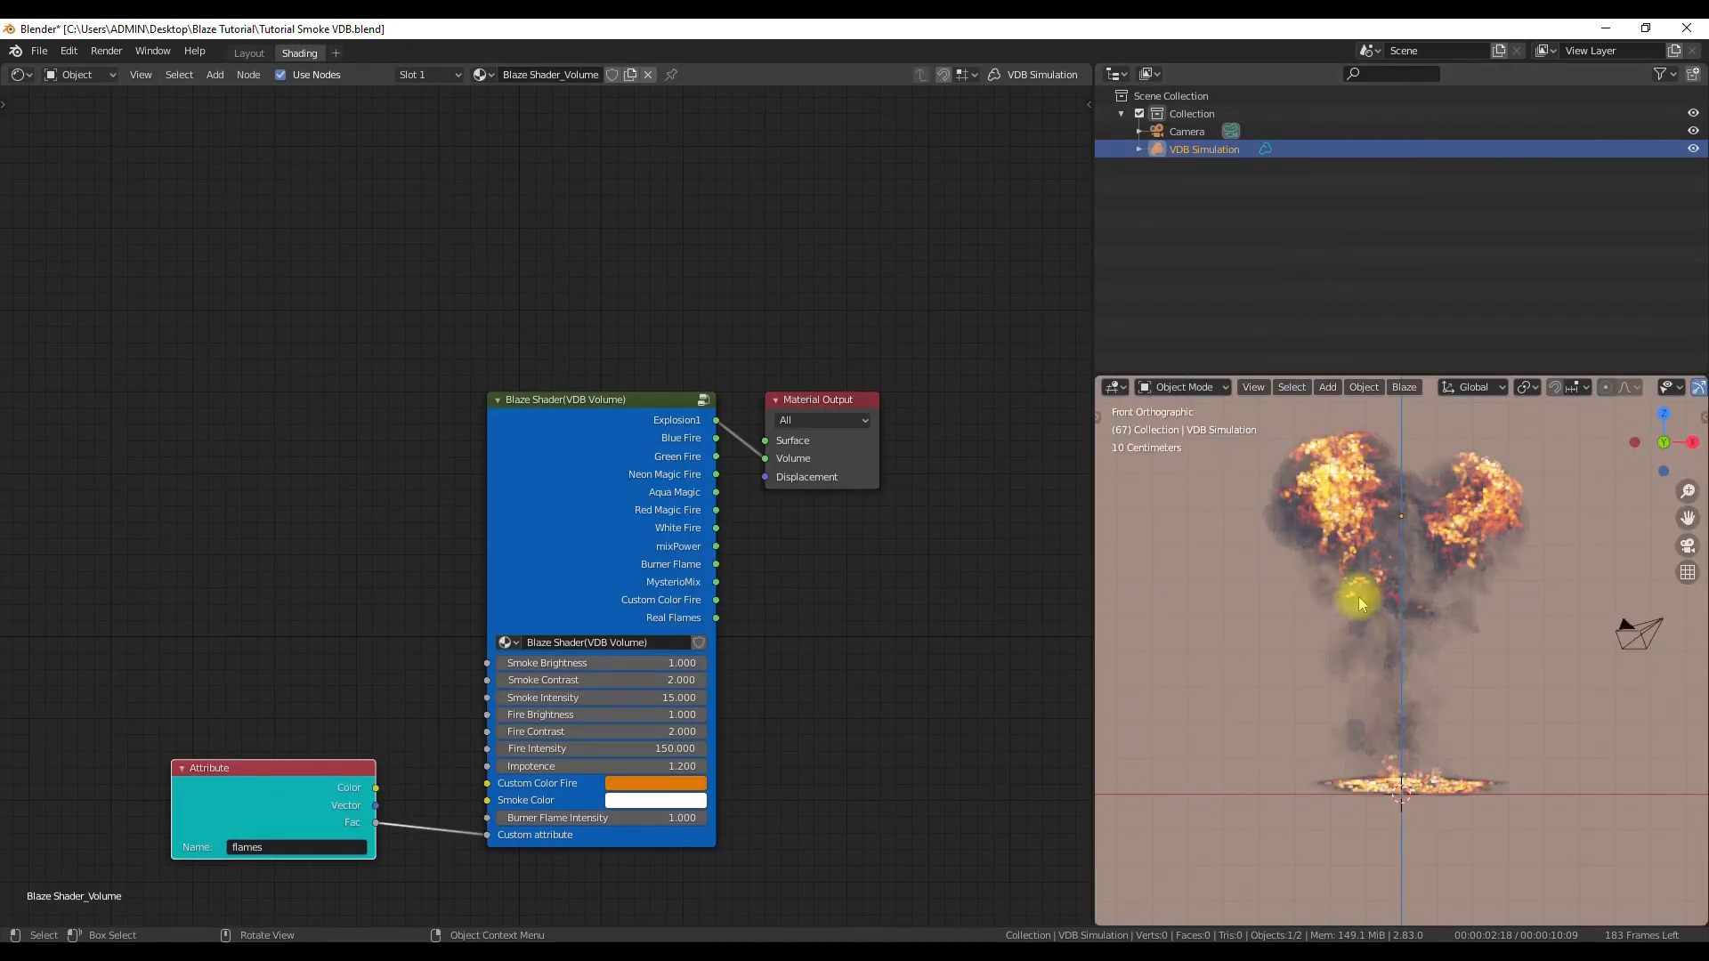
scroll(1420, 598, "up", 1)
key("ctrl+KP_8")
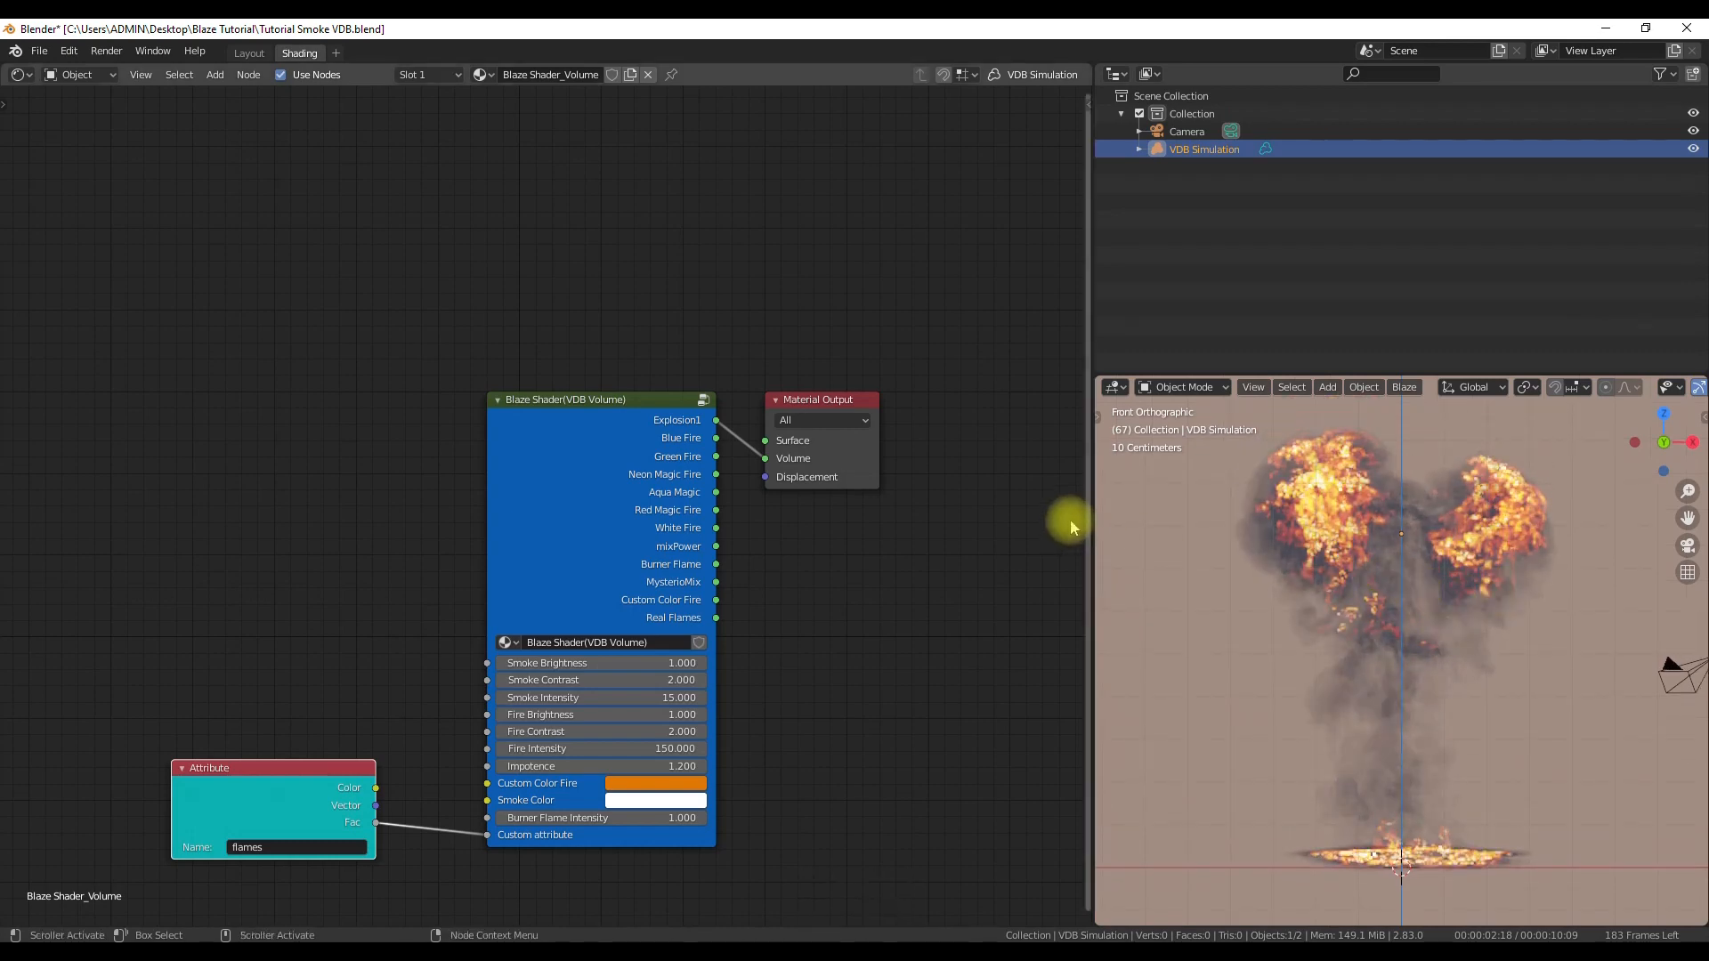
Enable Bloom for Eevee and switch the Layout viewport to rendered shading.
left_click(249, 53)
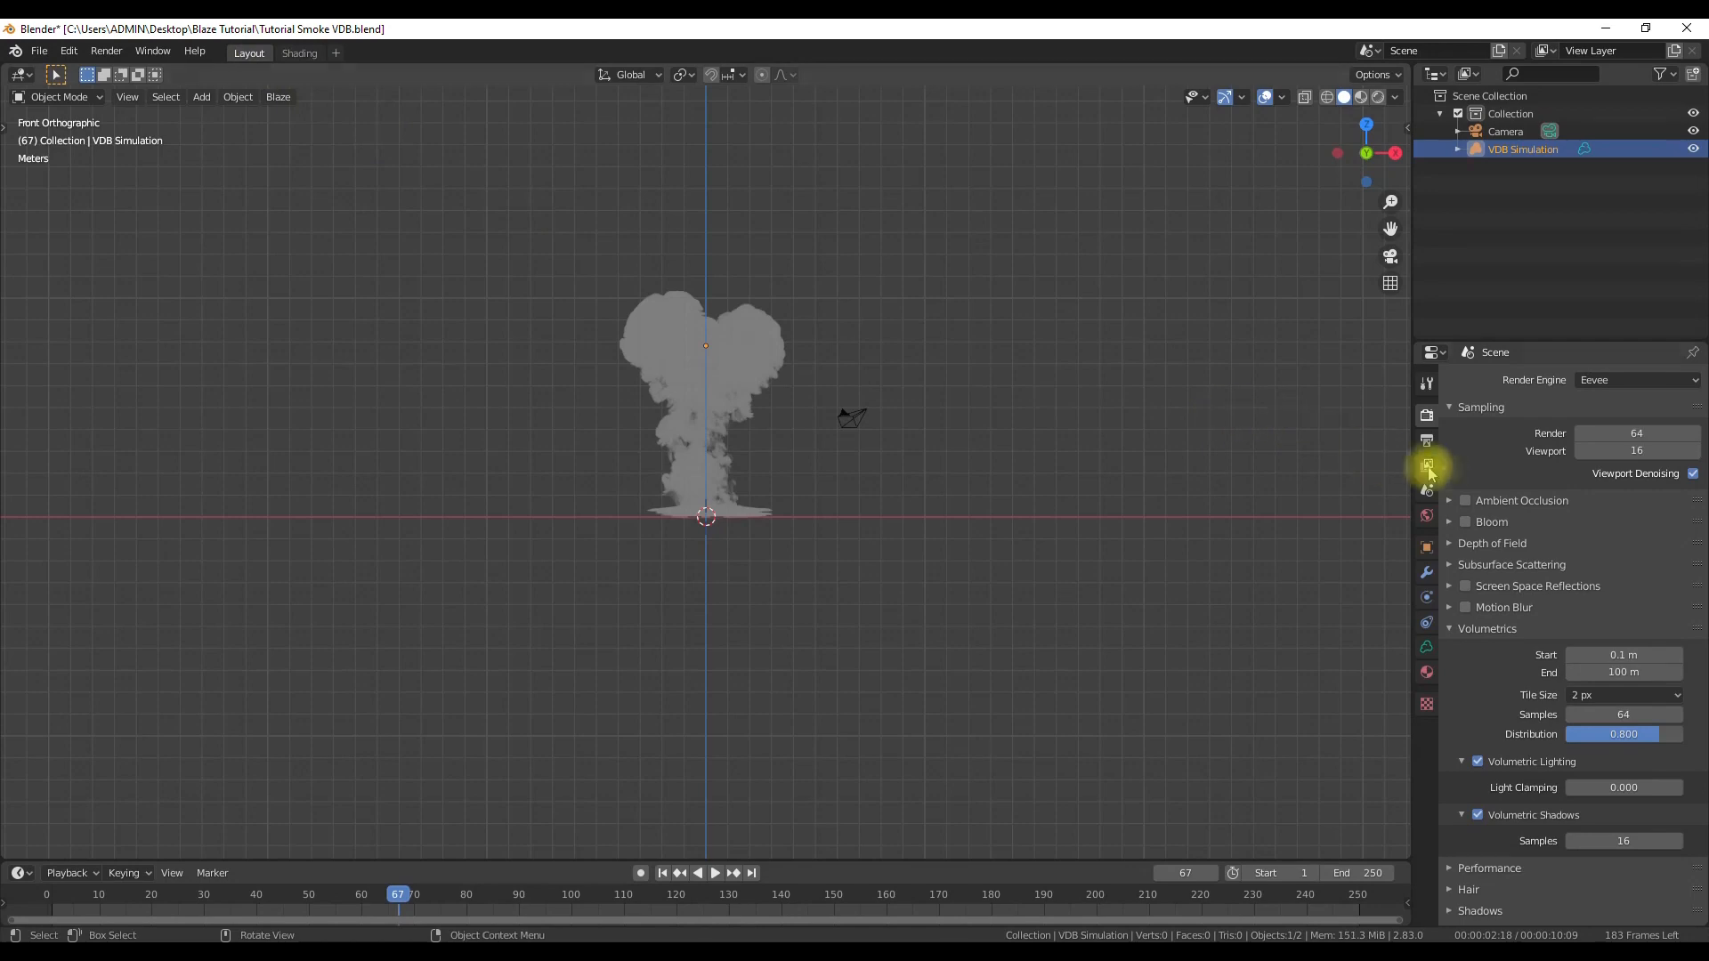
left_click(1465, 521)
key("z")
left_click(850, 213)
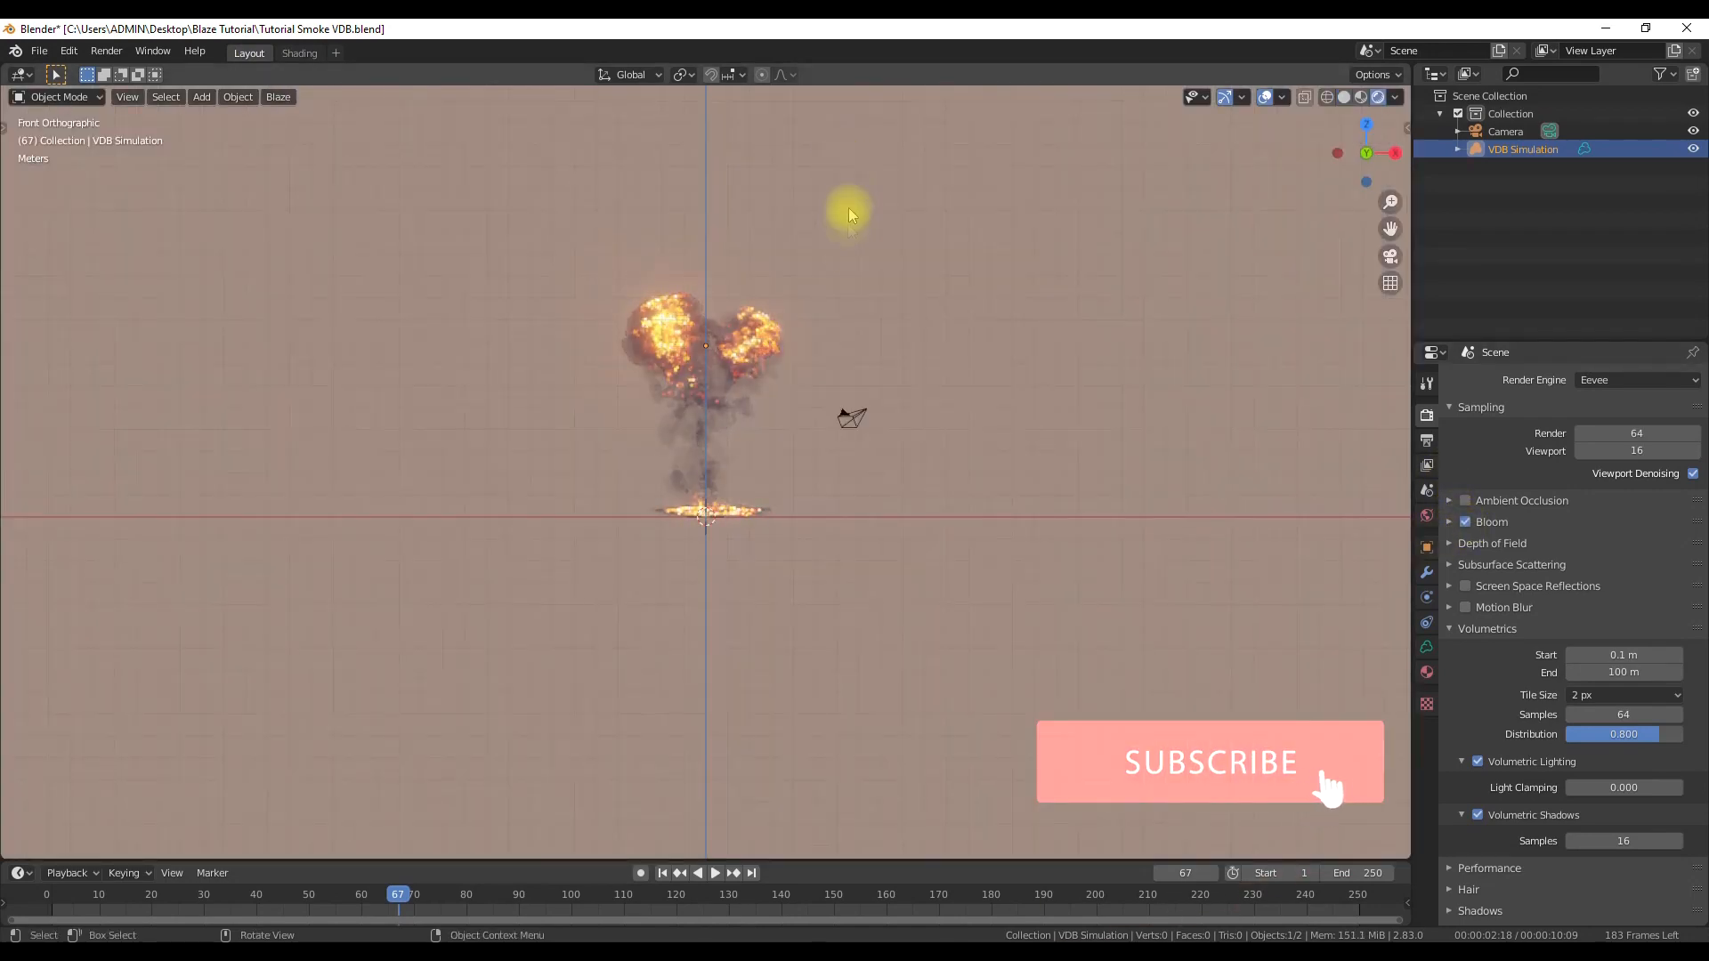
Examine the rendered explosion's bloom, fire and smoke detail from the front and from raised, rotated viewpoints.
scroll(813, 404, "up", 3)
key("ctrl+KP_8")
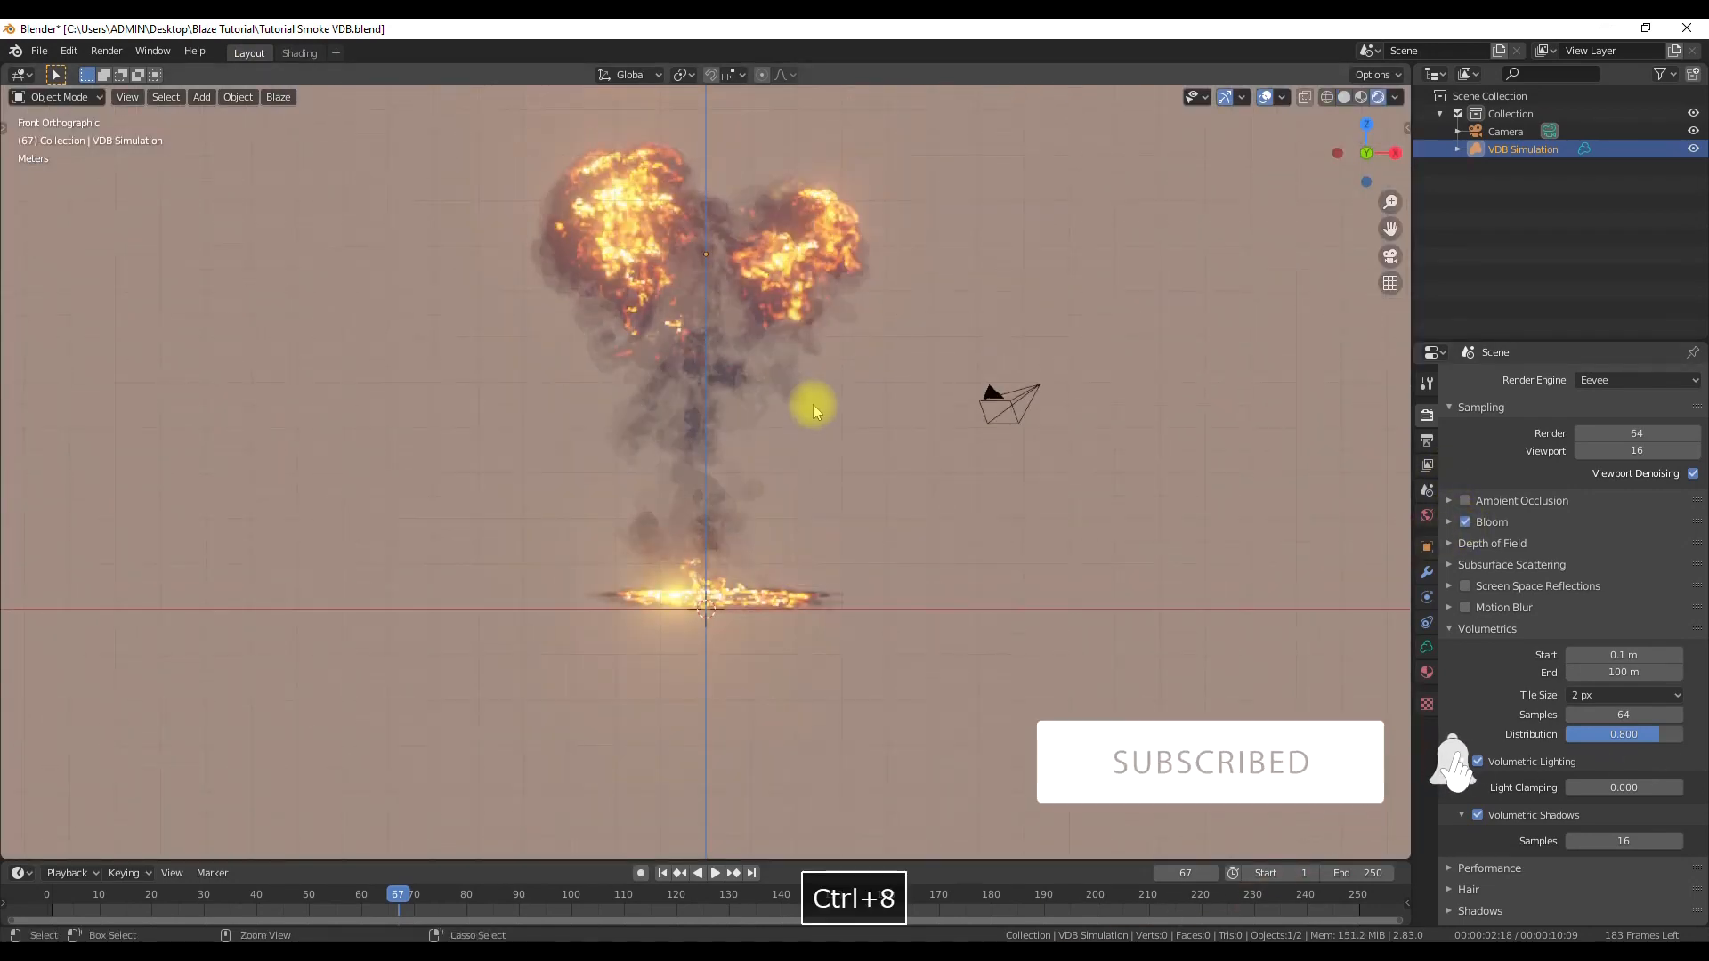
key("ctrl+KP_8")
key("ctrl+KP_8")
key("ctrl+KP_8")
key("KP_8")
key("KP_6")
key("KP_6")
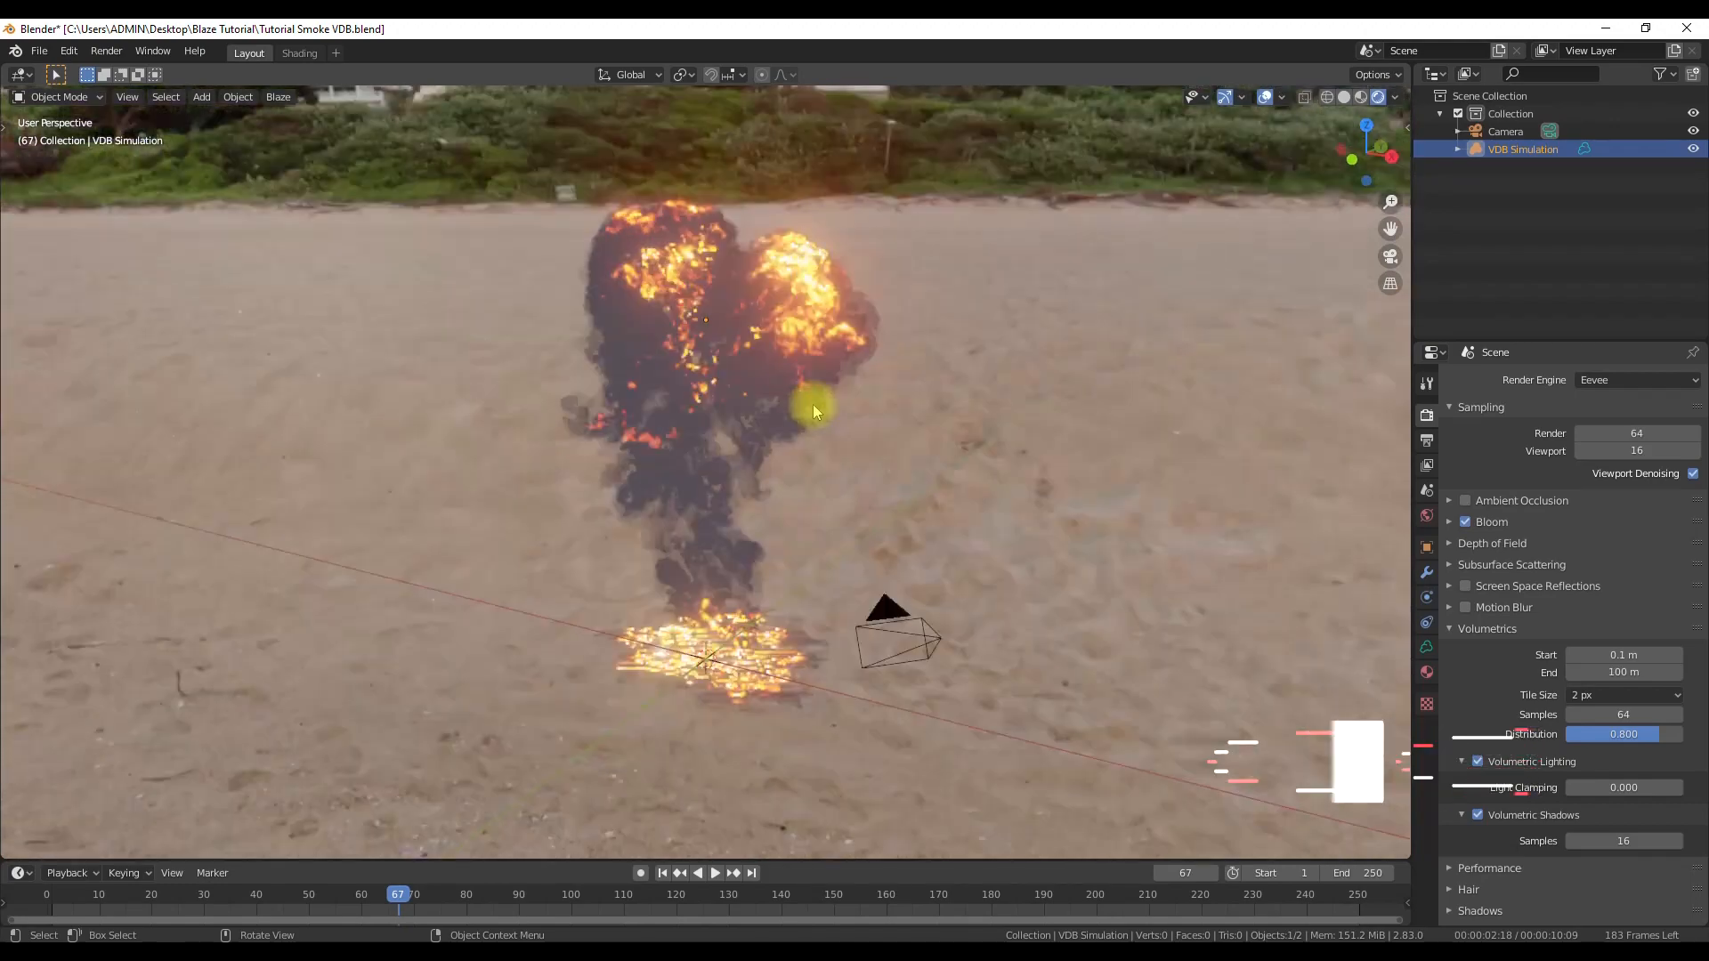
key("KP_6")
key("KP_6")
mouse_move(813, 404)
middle_mouse_down()
mouse_move(775, 400)
mouse_move(813, 404)
middle_mouse_up()
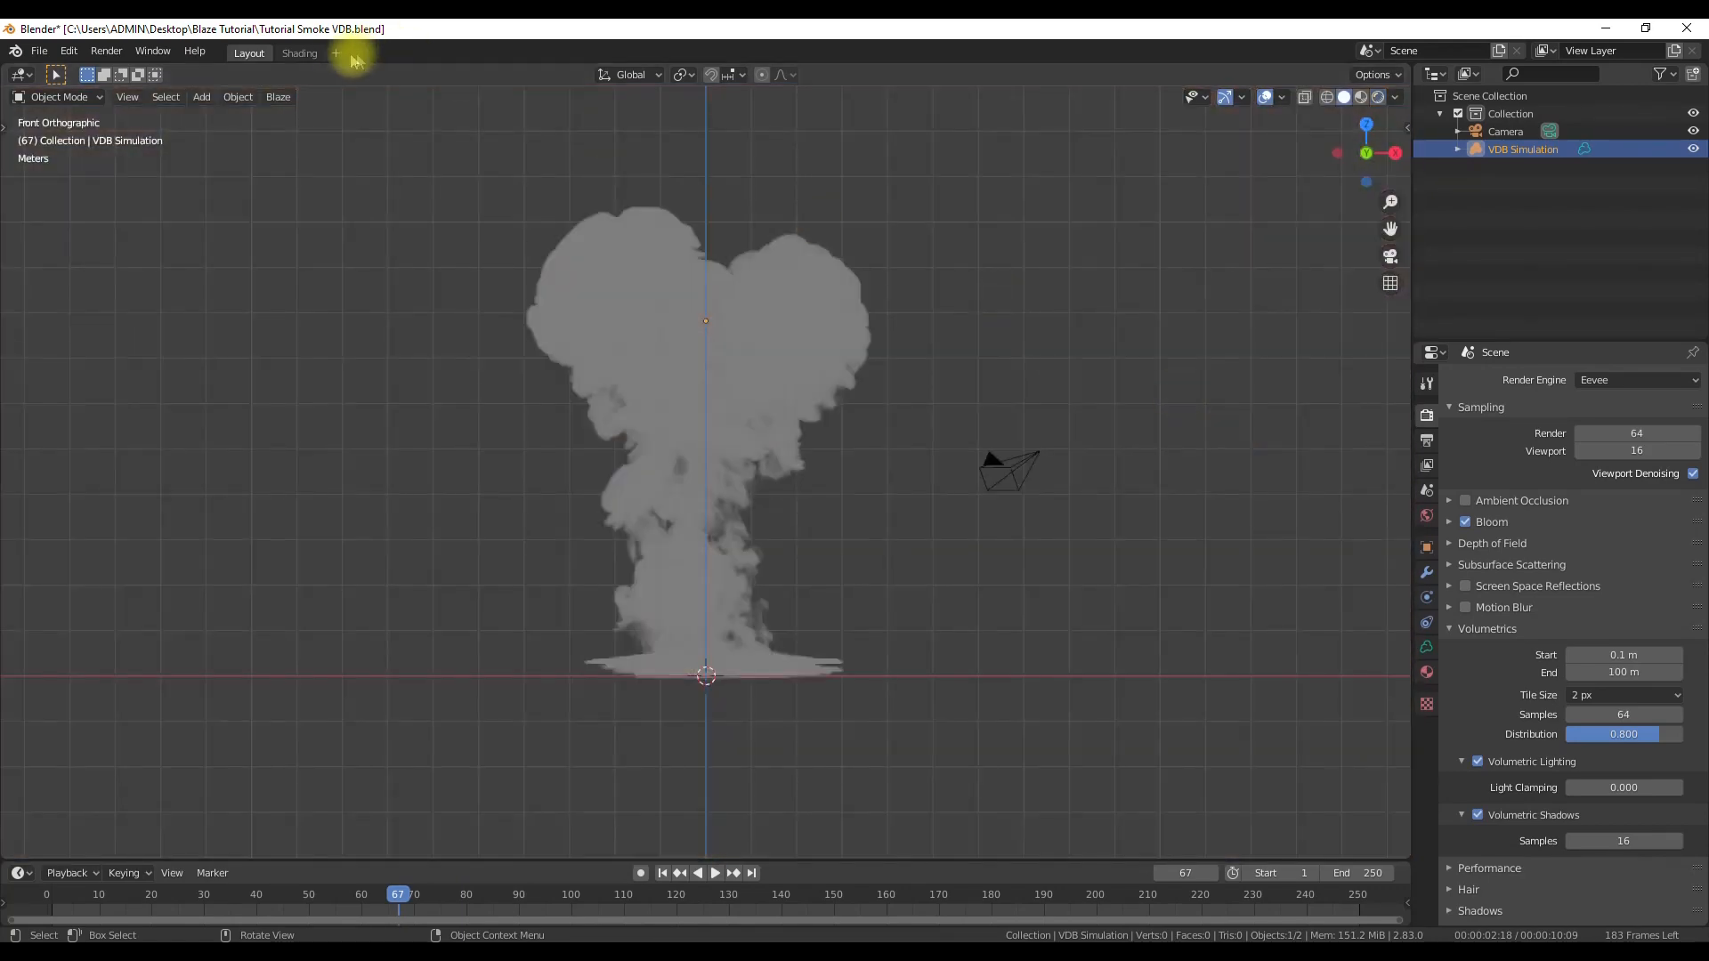
Switch the render engine to Cycles and preview the explosion in rendered shading in the Shading workspace.
left_click(309, 53)
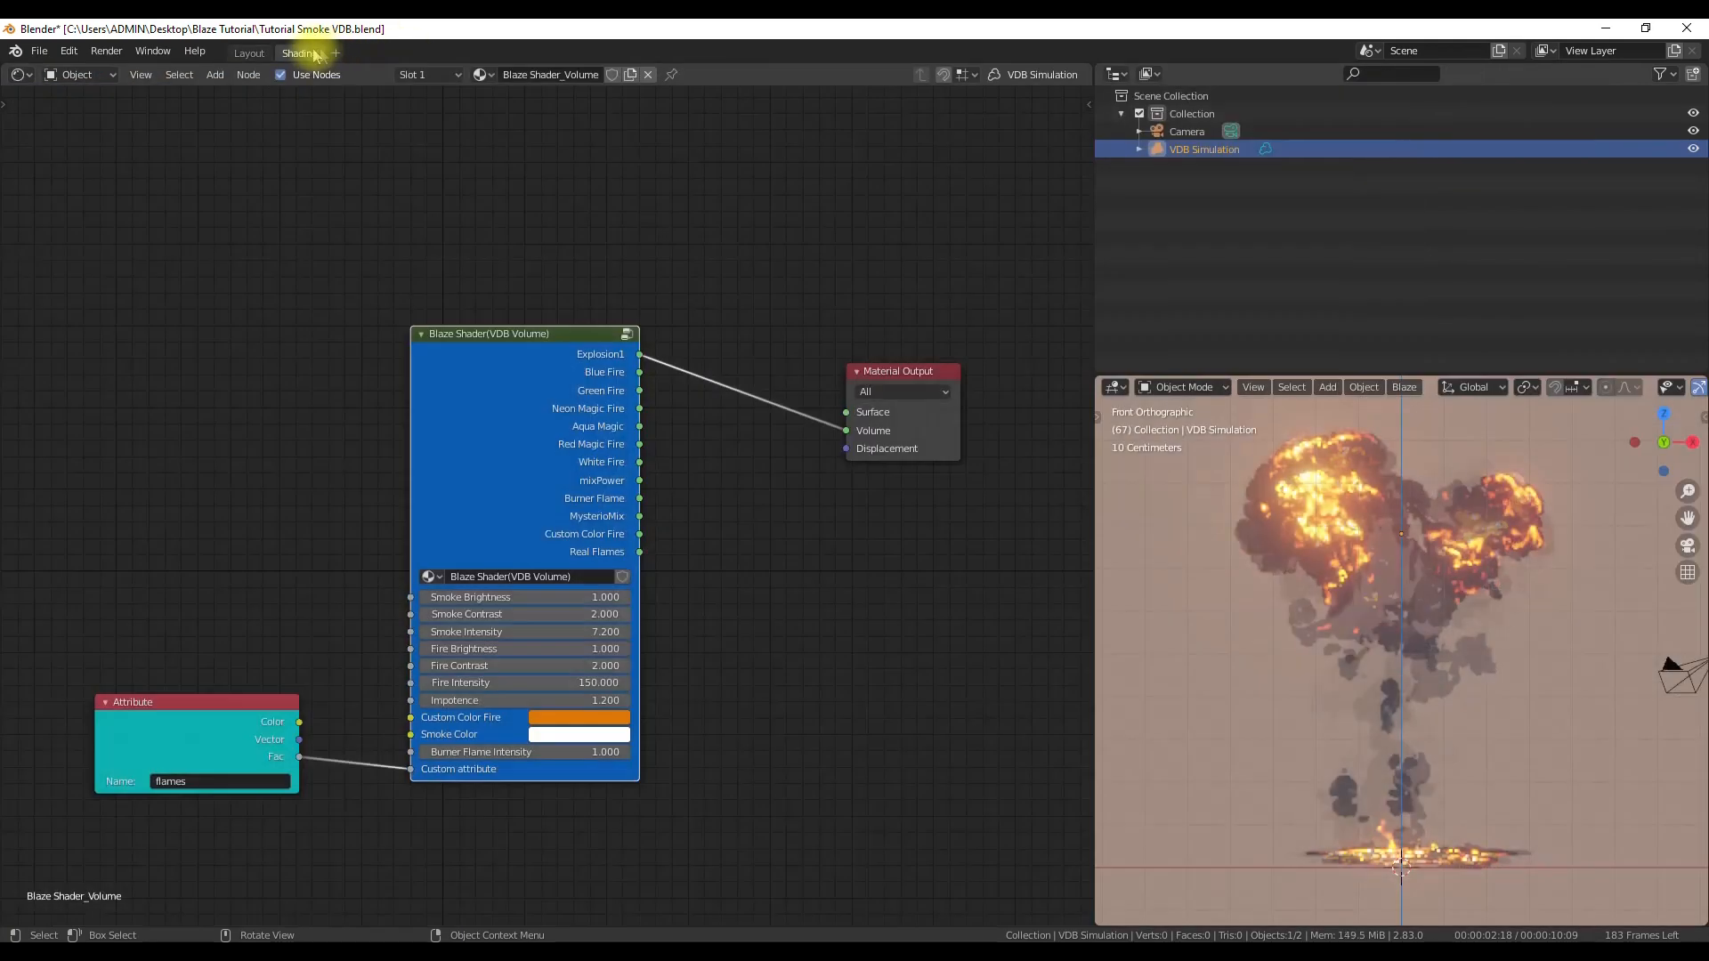
left_click(250, 55)
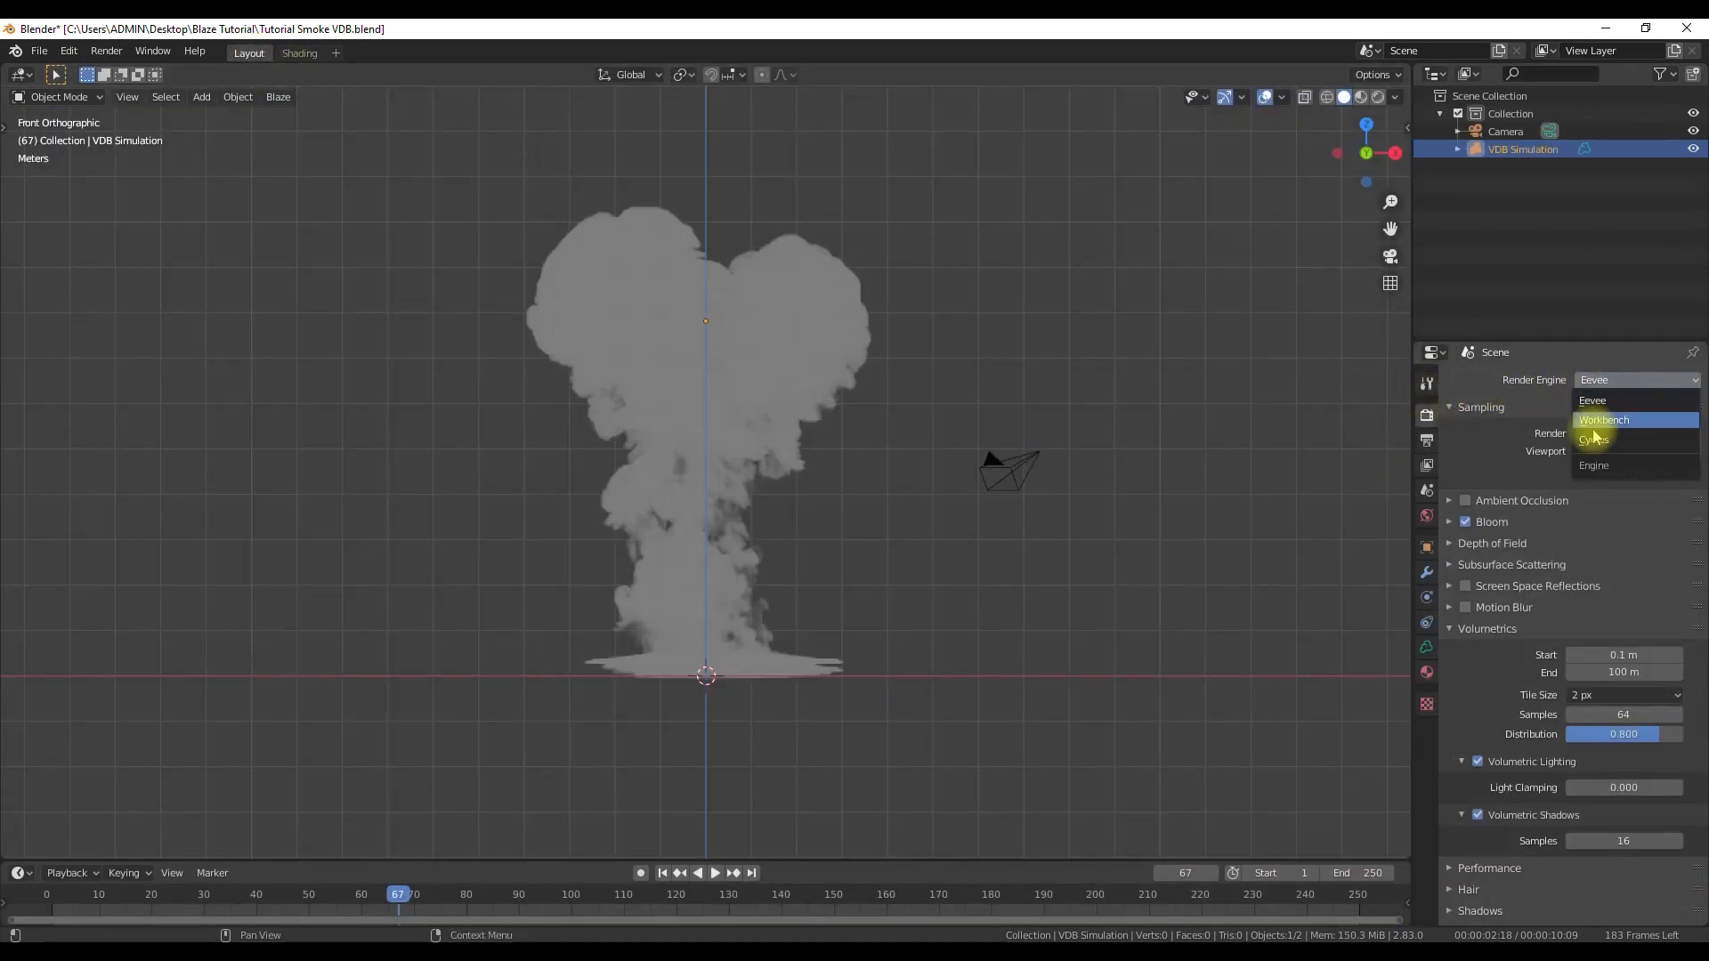
left_click(1594, 441)
left_click(303, 54)
key("z")
left_click(1478, 300)
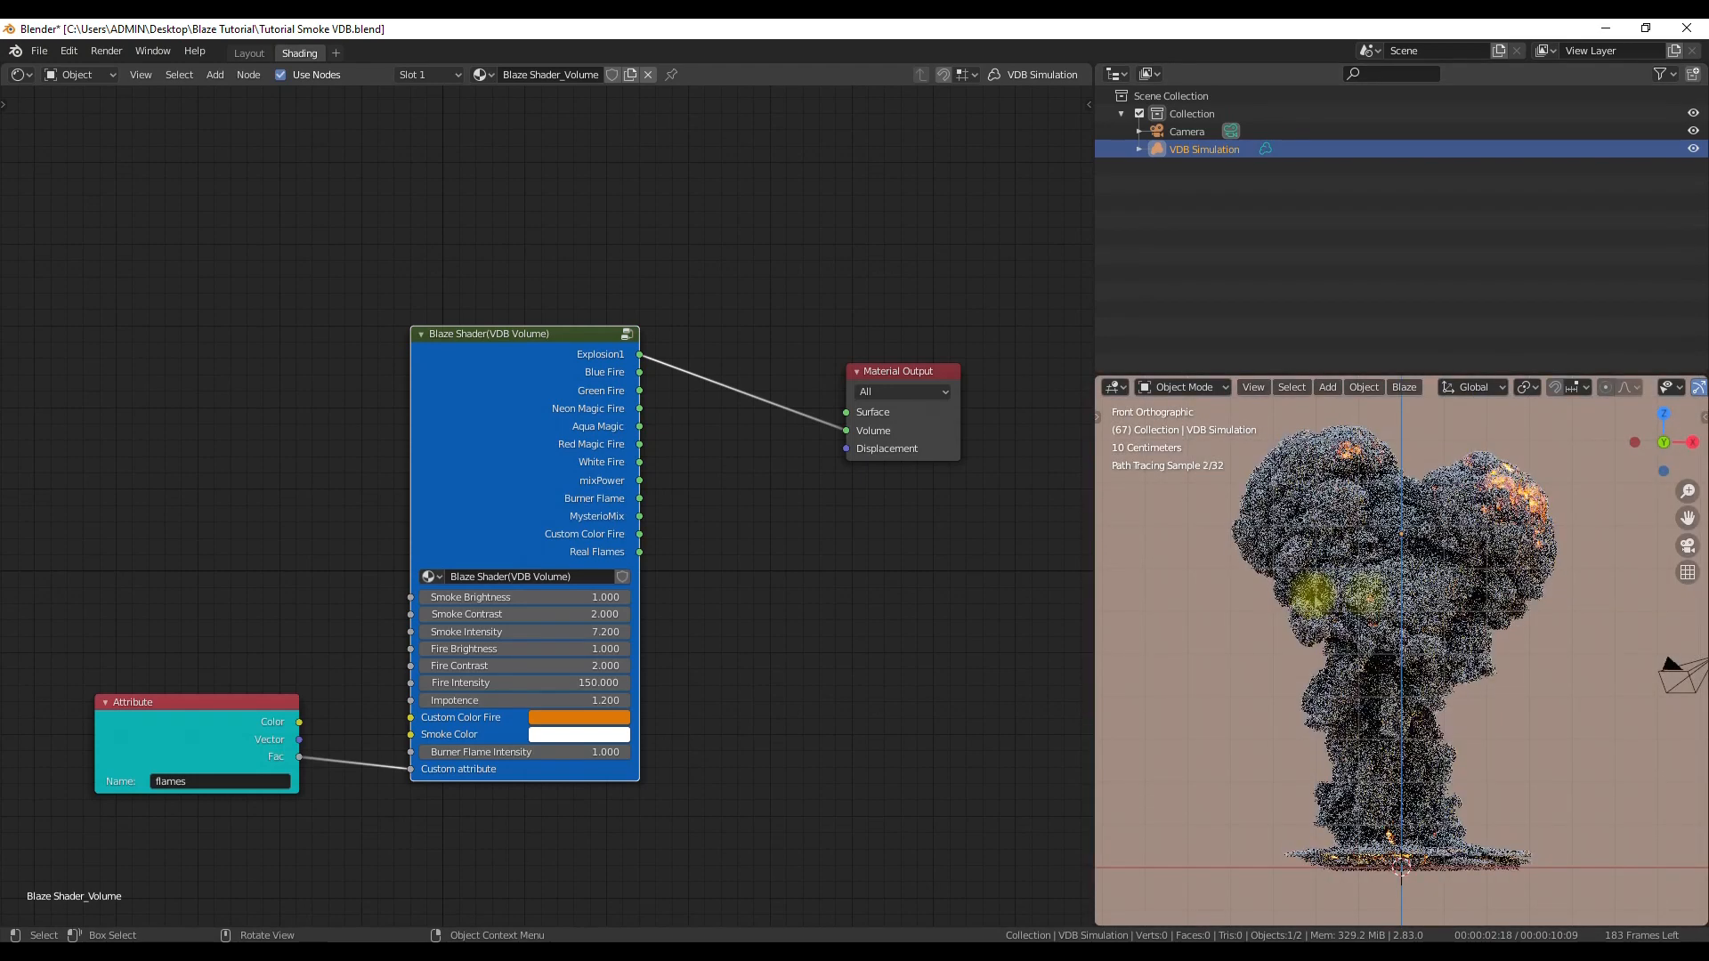
Disable the World's Camera ray visibility and preview the explosion in rendered shading in the Shading workspace.
key("z")
left_click(1433, 620)
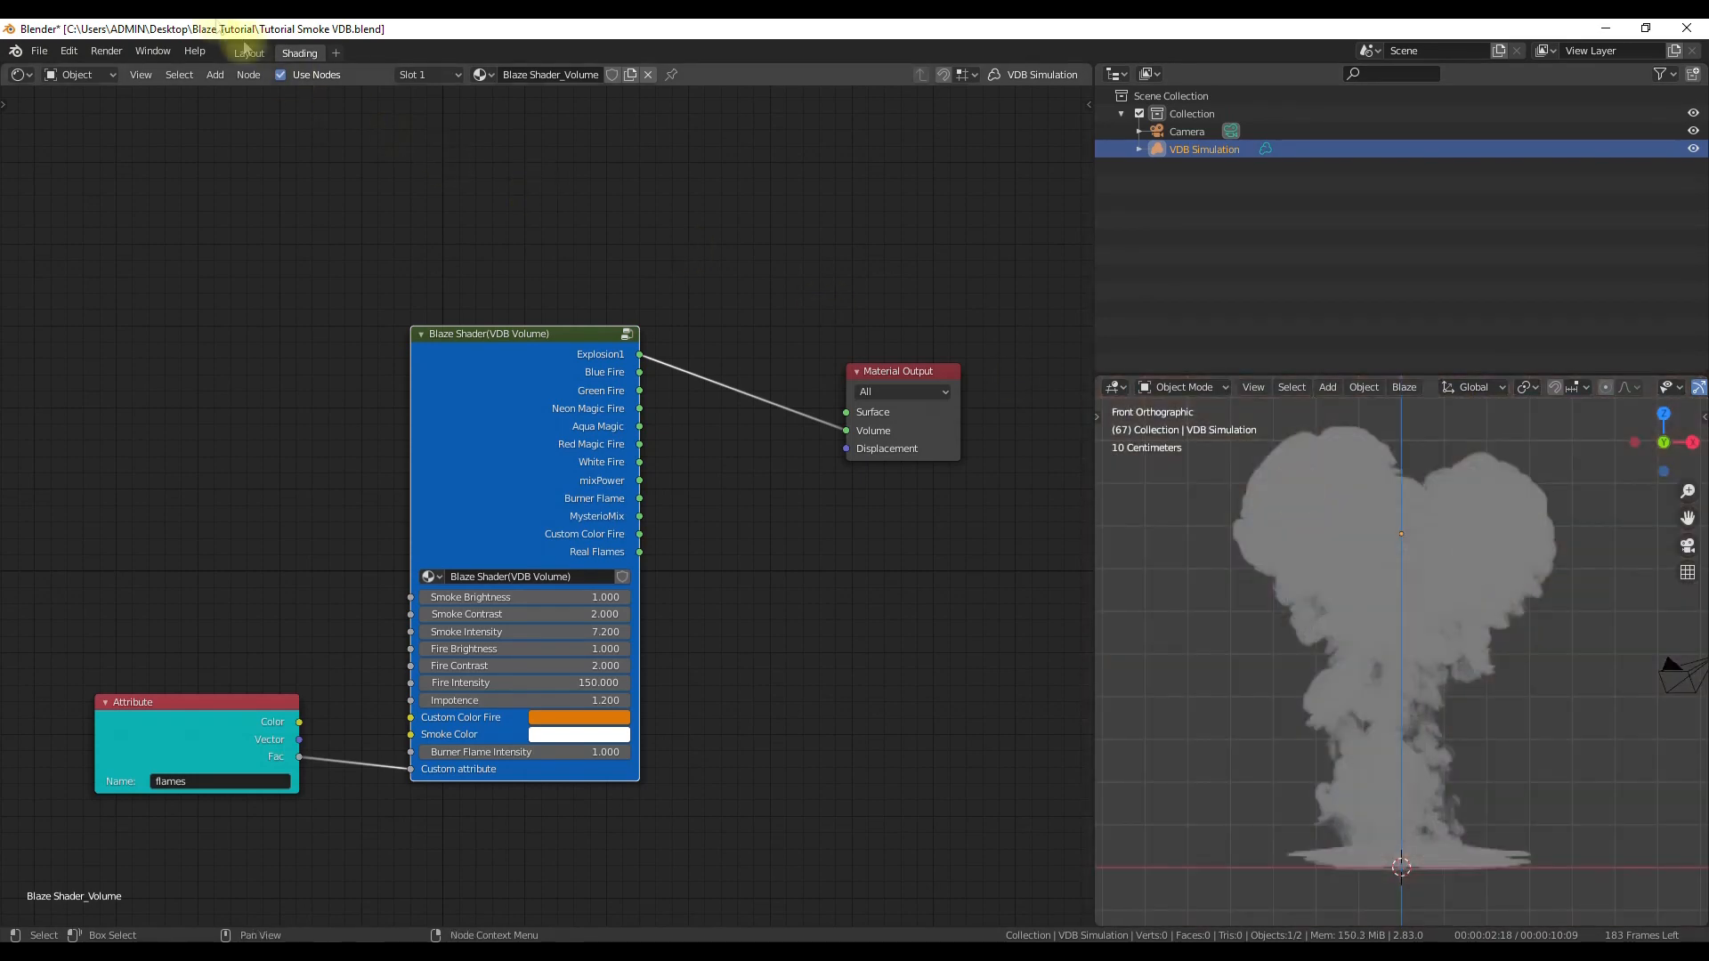
left_click(248, 53)
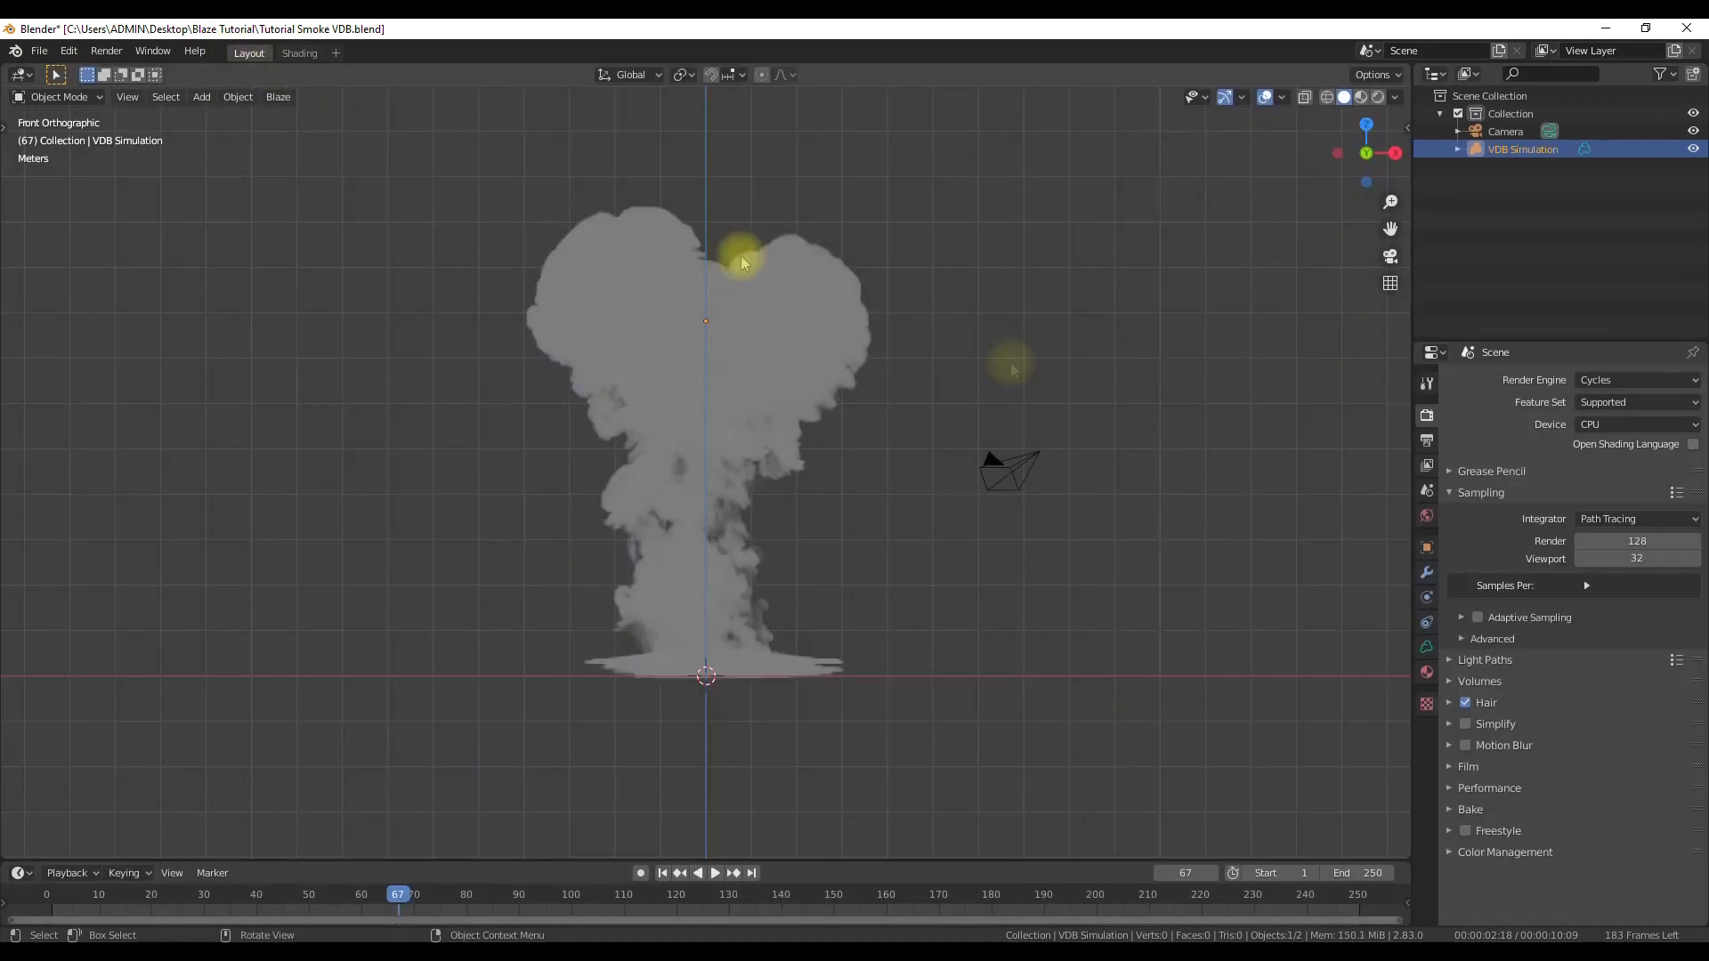
left_click(1427, 514)
left_click(1471, 583)
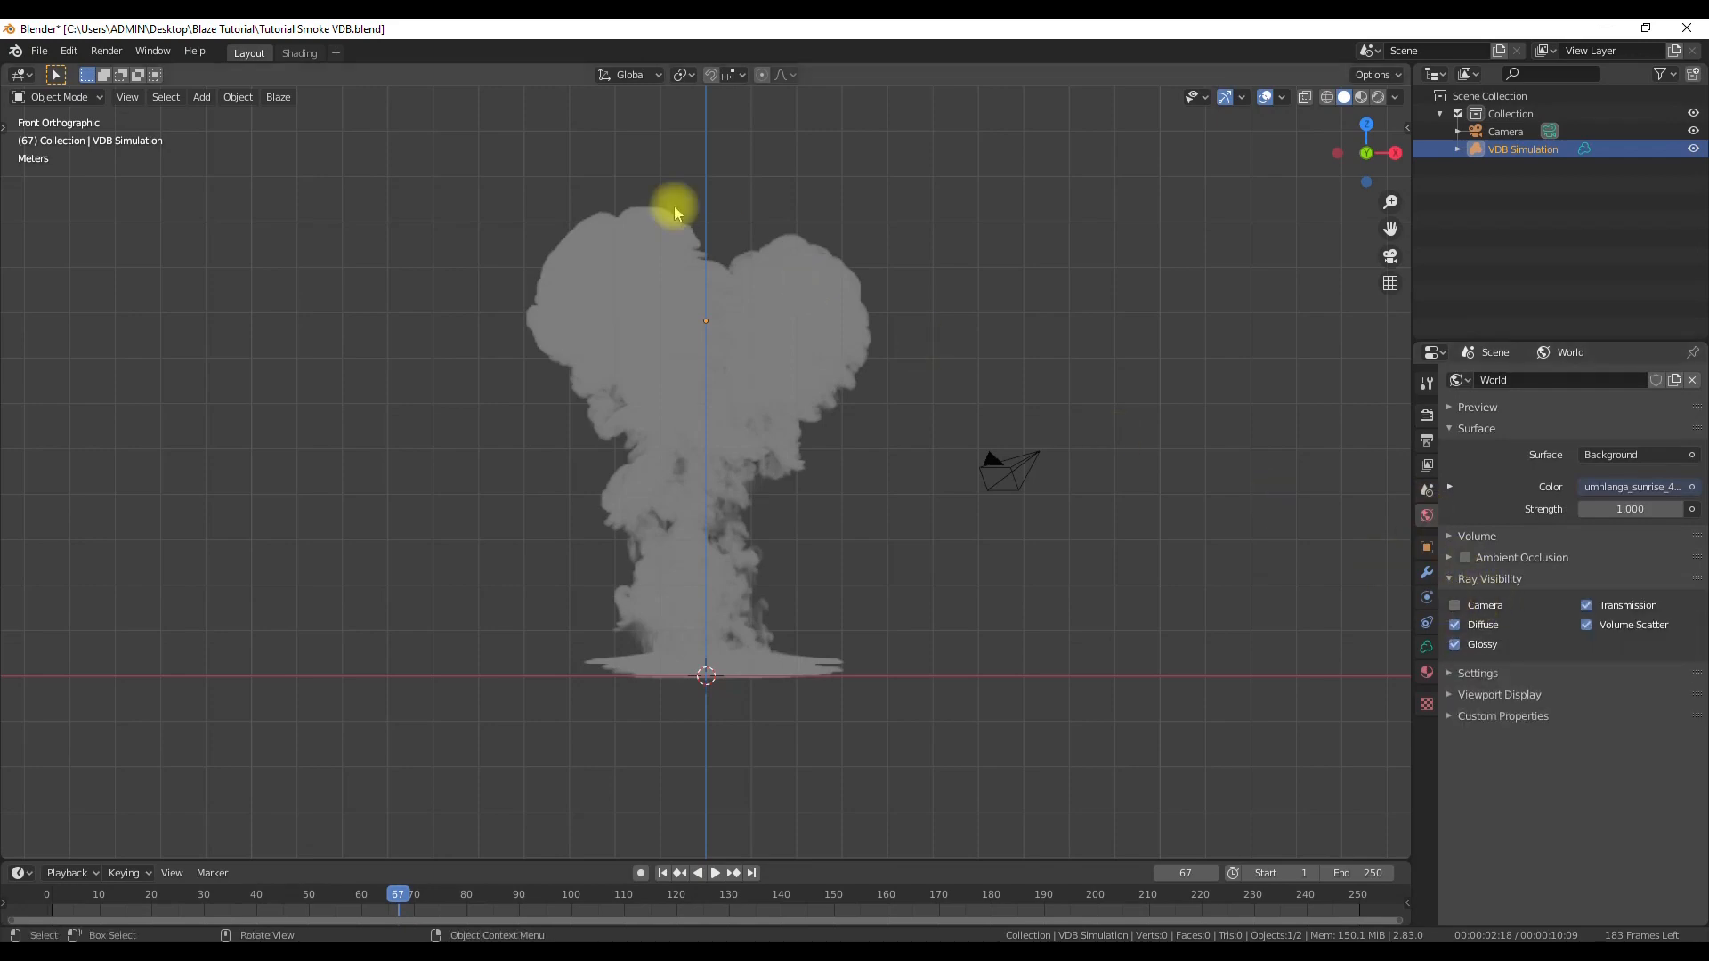
left_click(300, 53)
key("z")
left_click(1325, 574)
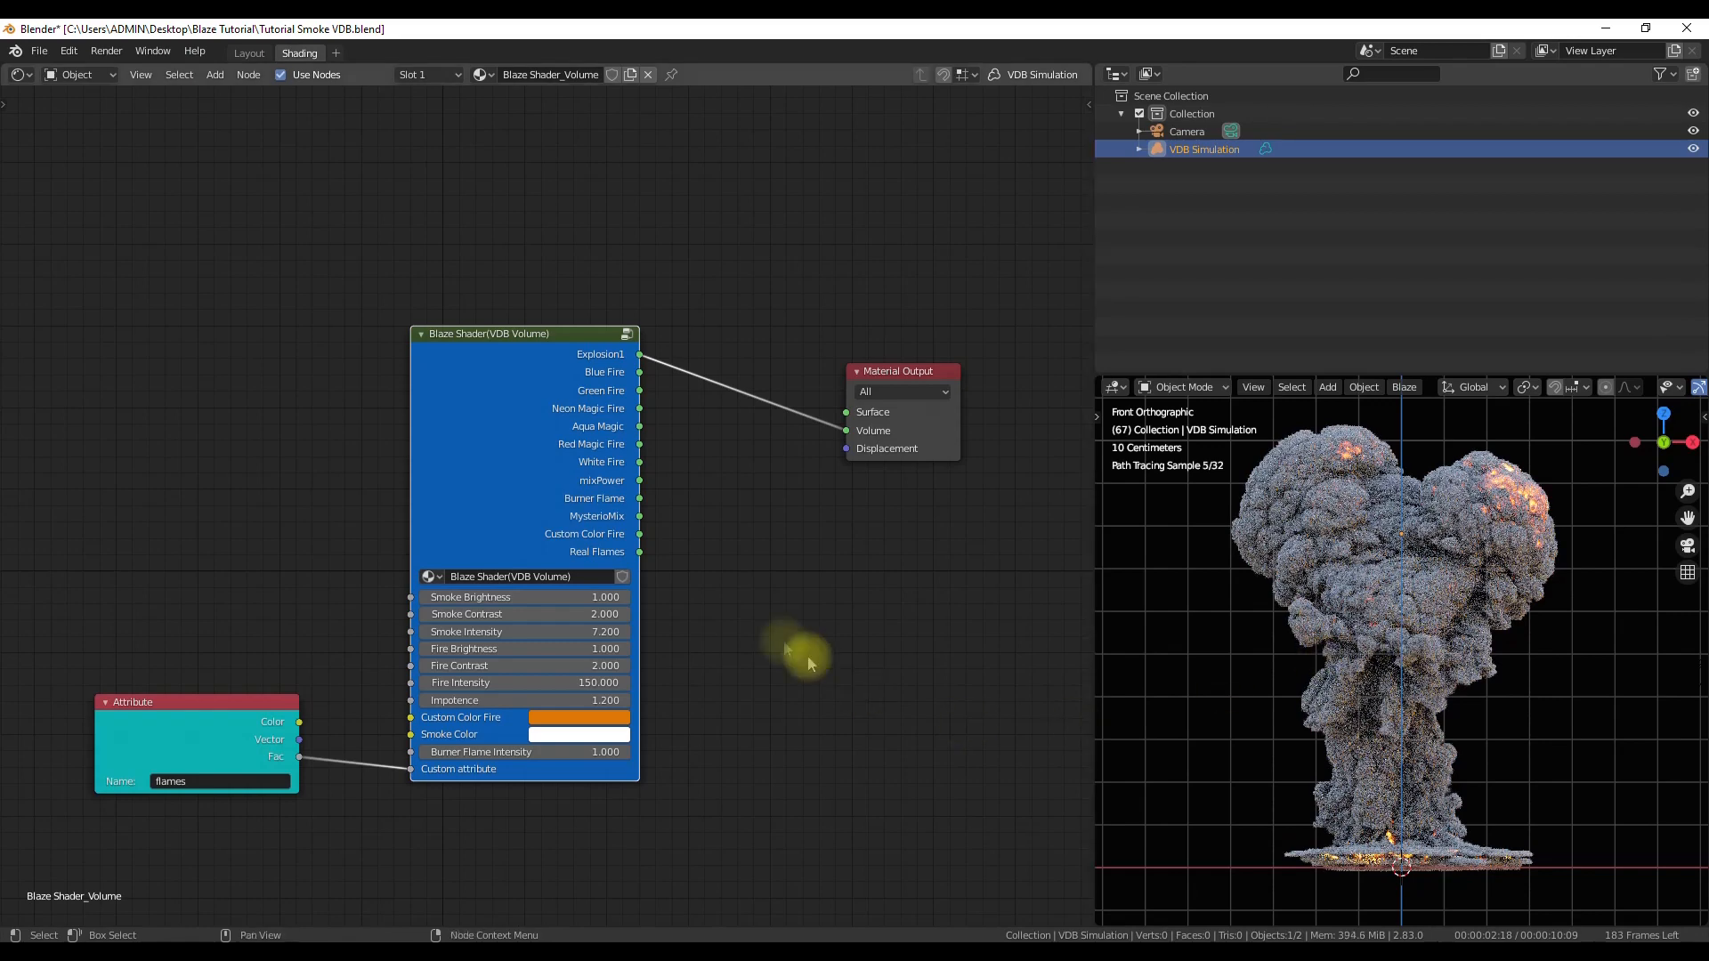
Set the Blaze Shader node's Fire Intensity to 60.
left_click(593, 685)
type("60")
key("Return")
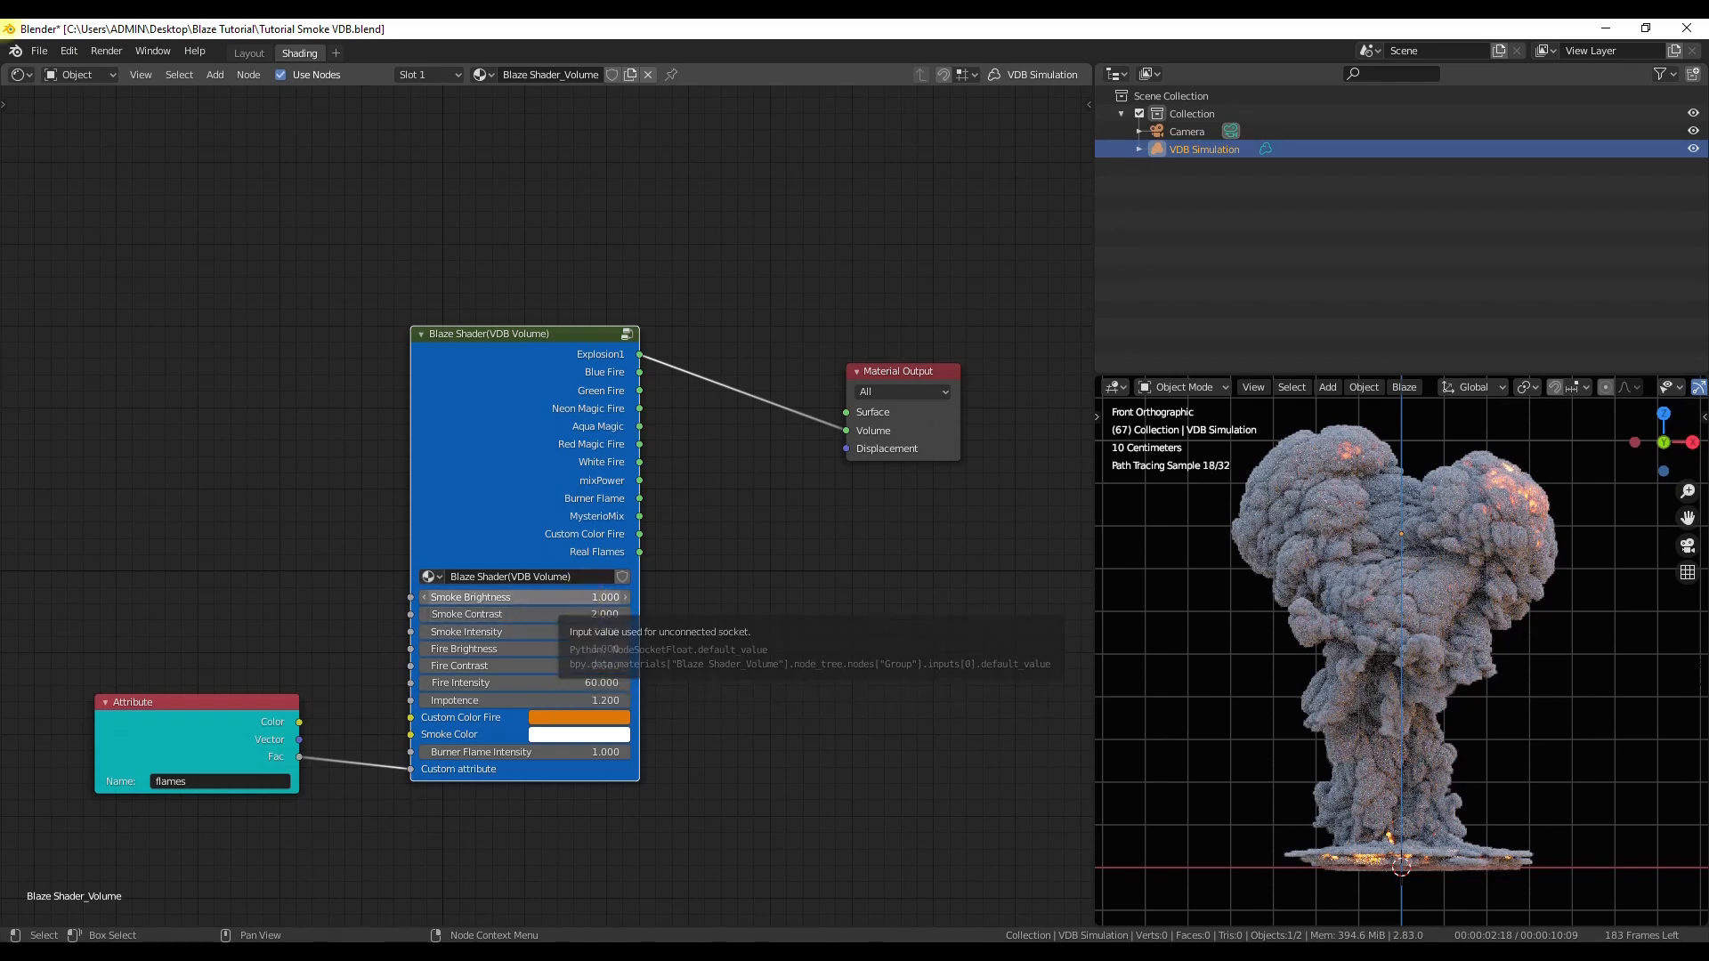
Set the Blaze Shader's Smoke Brightness and Smoke Contrast to 0, and play the animation to frame 56 for the preview.
left_click(582, 627)
left_click(582, 627)
left_click(587, 617)
left_click(587, 618)
type("0")
key("Return")
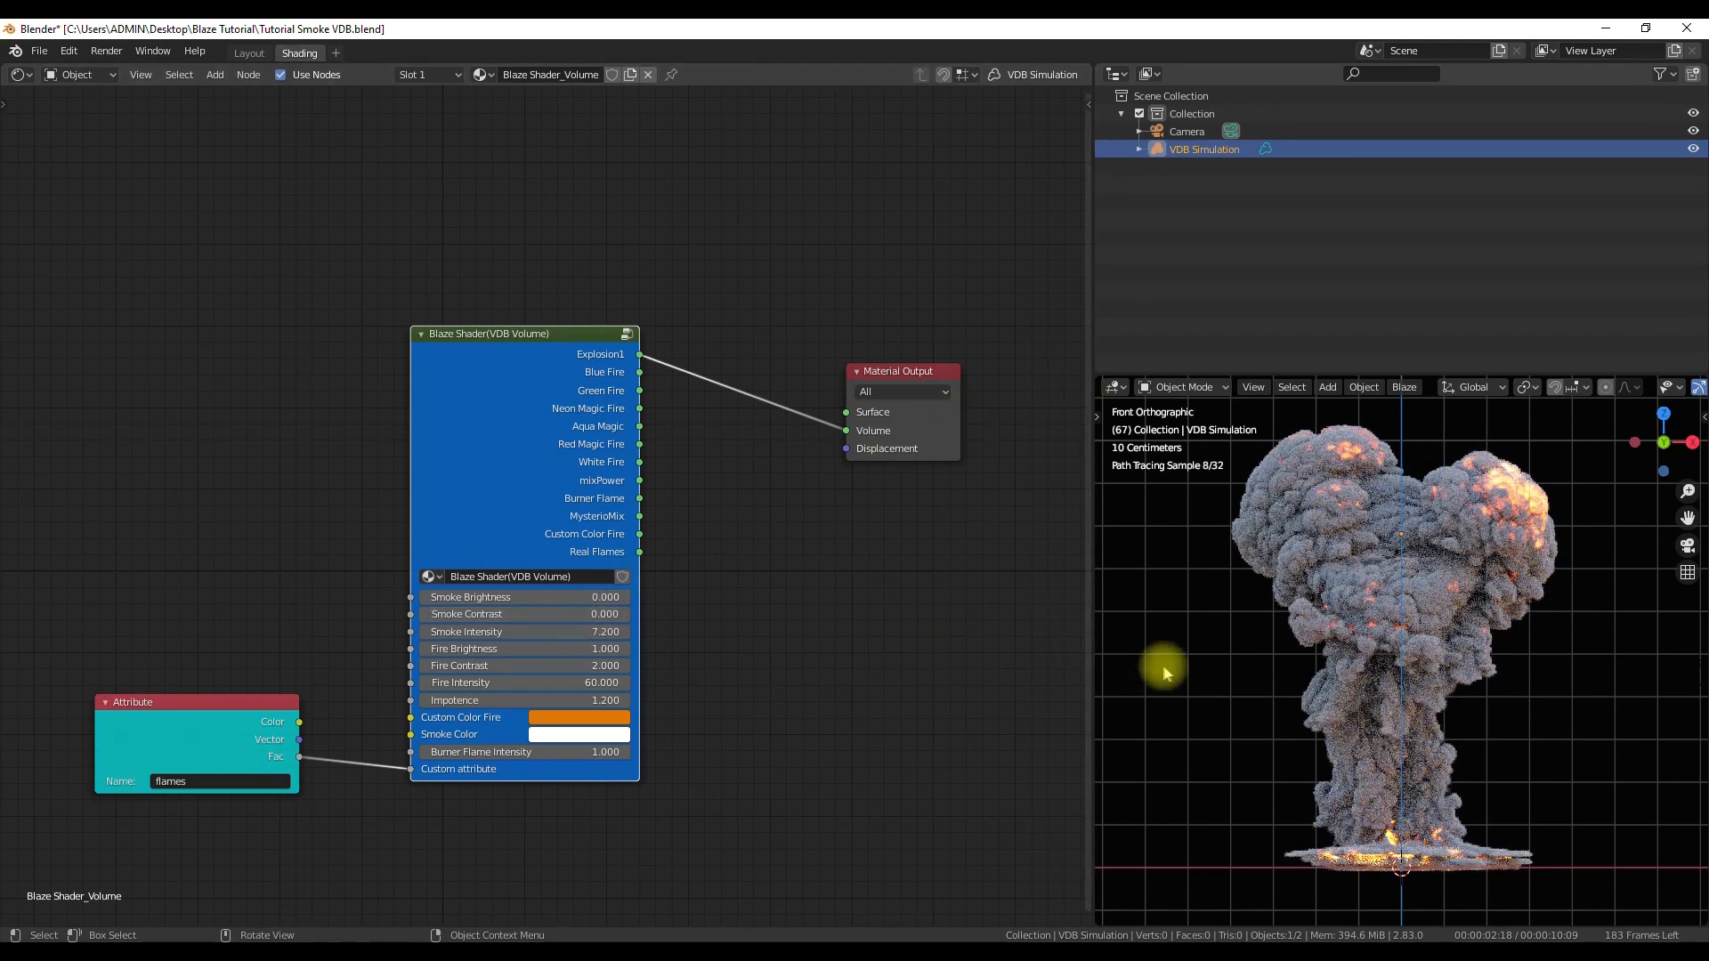
key("space")
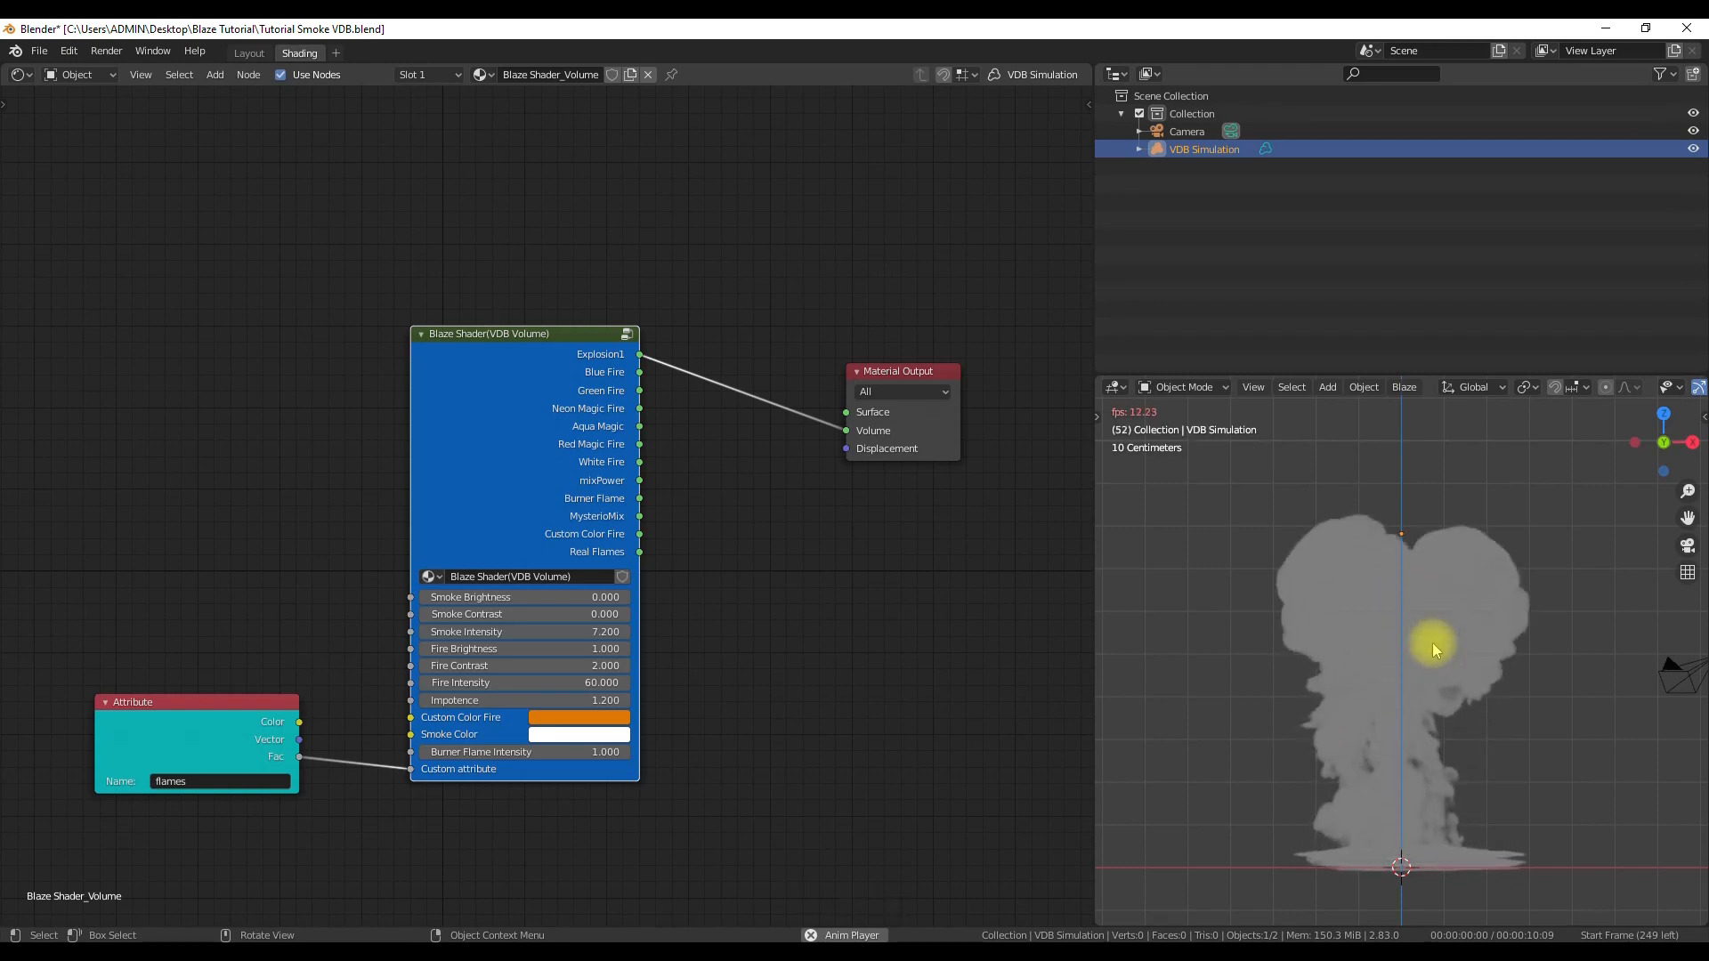
key("space")
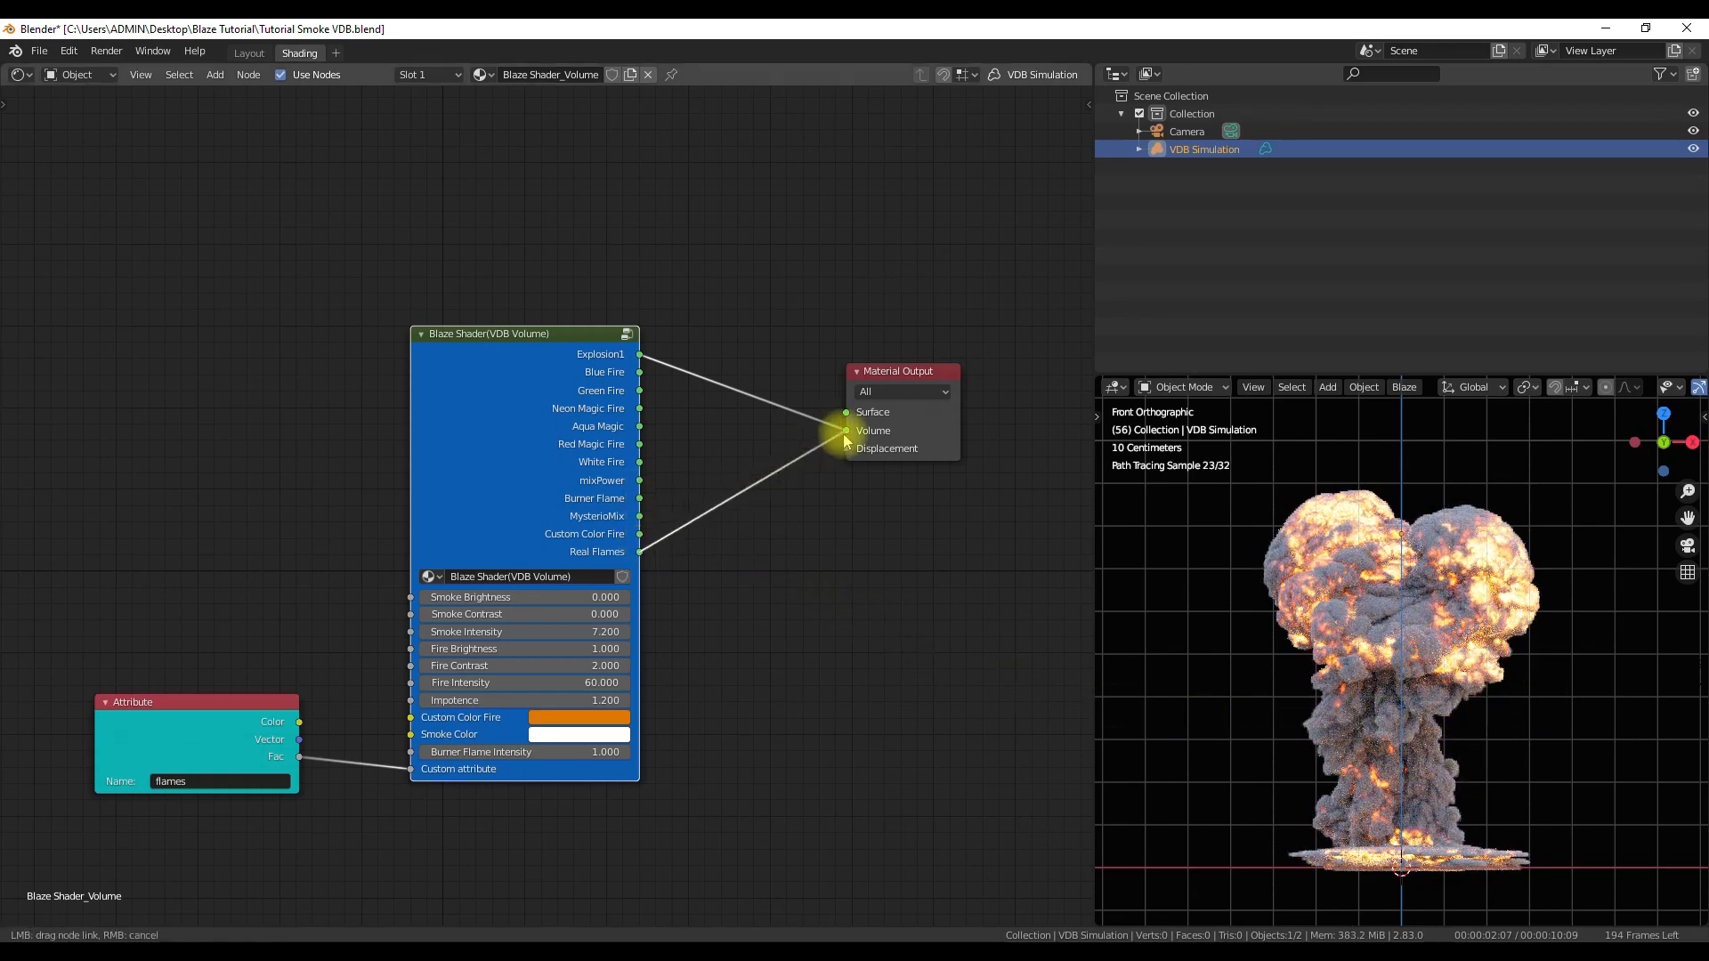
Try the Real Flames, Blue Fire, Burner Flame, MysterioMix and Custom Color Fire outputs in the Material Output's Volume input.
left_click_drag(846, 438, 816, 450)
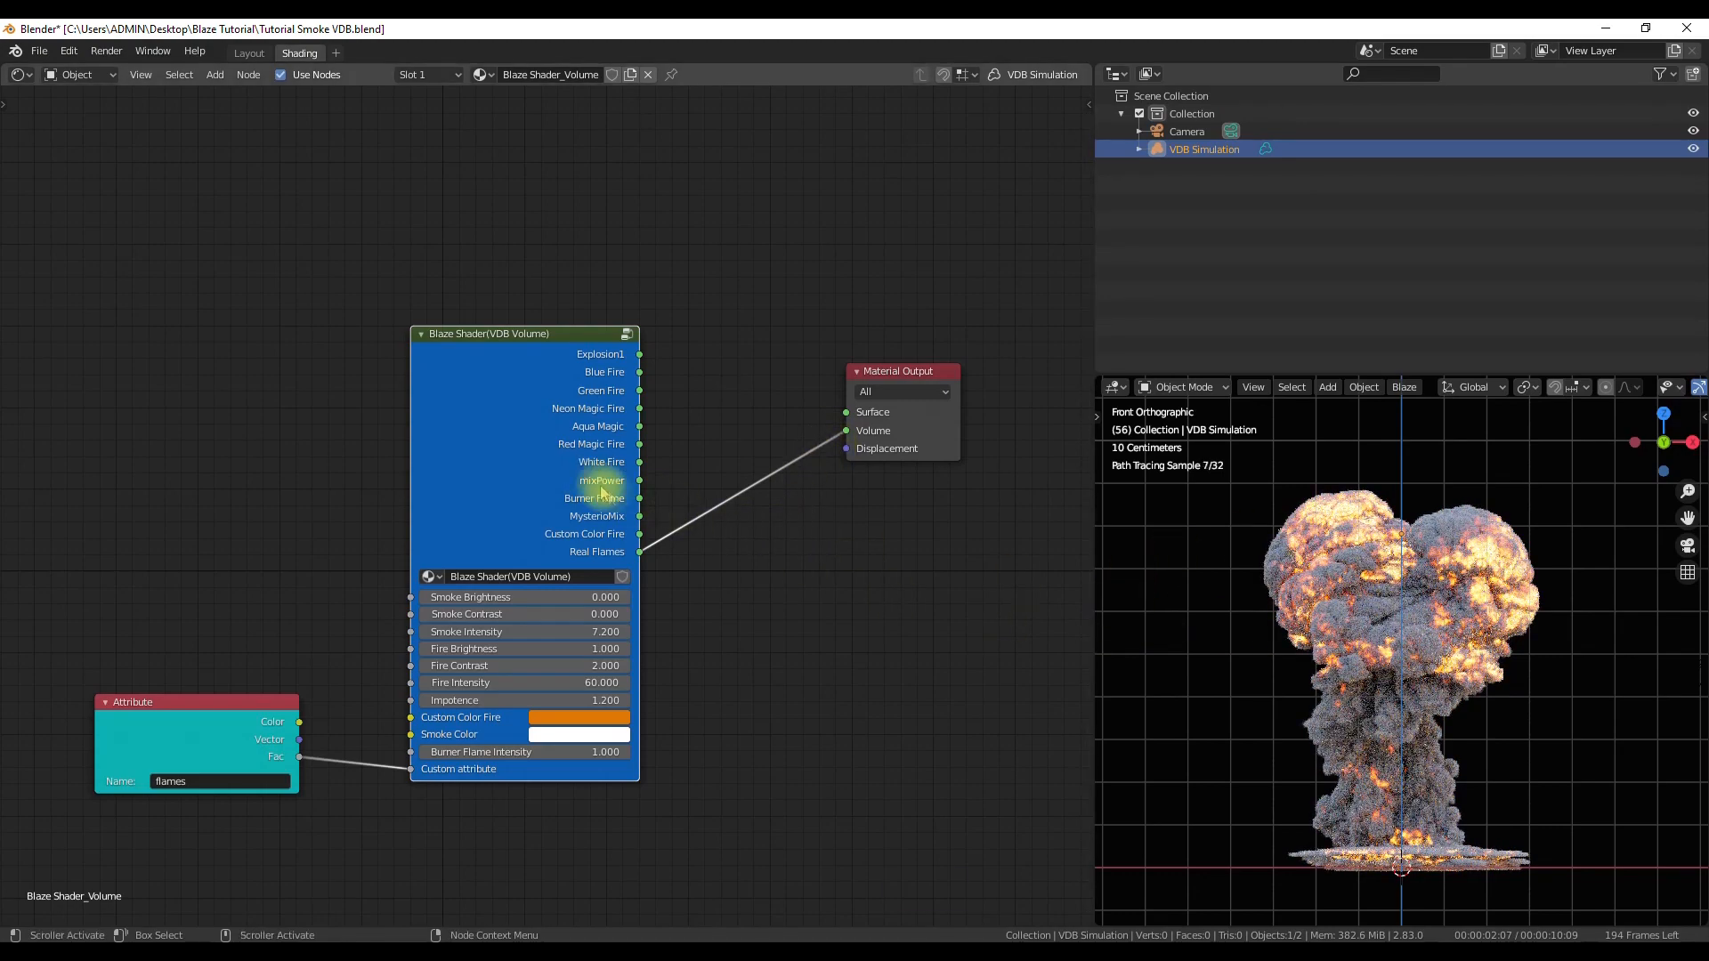
left_click_drag(639, 372, 846, 430)
left_click_drag(640, 498, 844, 432)
left_click_drag(640, 517, 846, 431)
left_click_drag(640, 534, 845, 431)
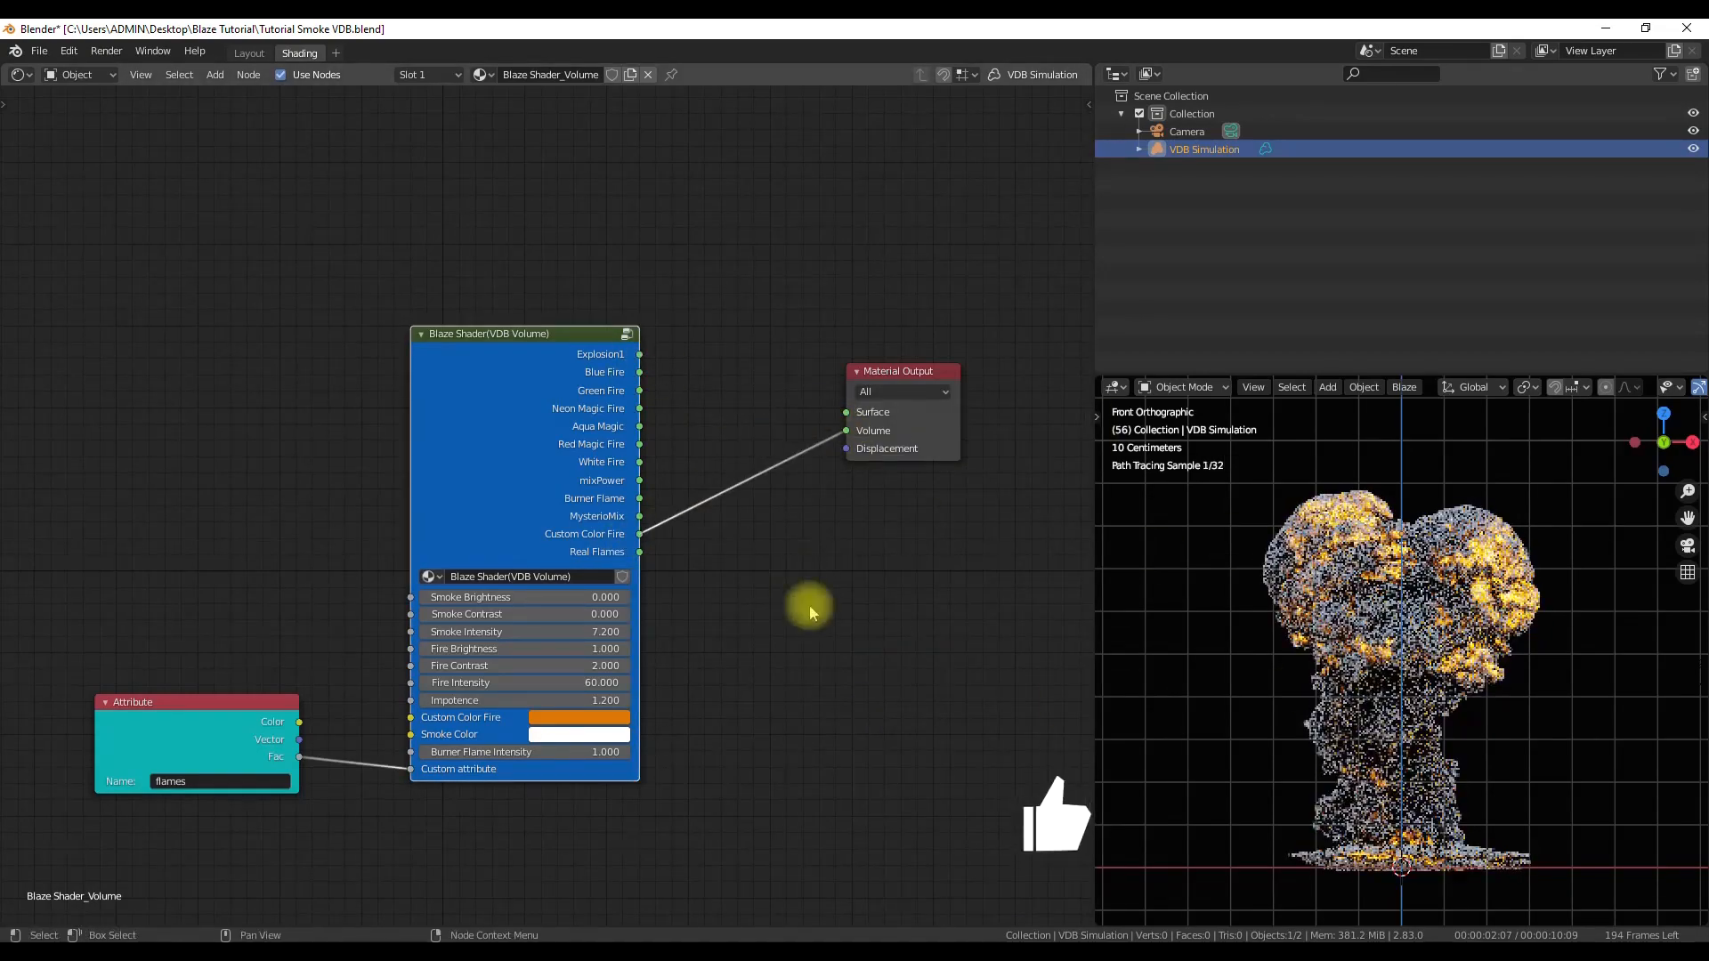
Try different Custom Color Fire hues and settle on orange with hue 0.059, saturation 0.794 and value 0.875.
left_click(596, 719)
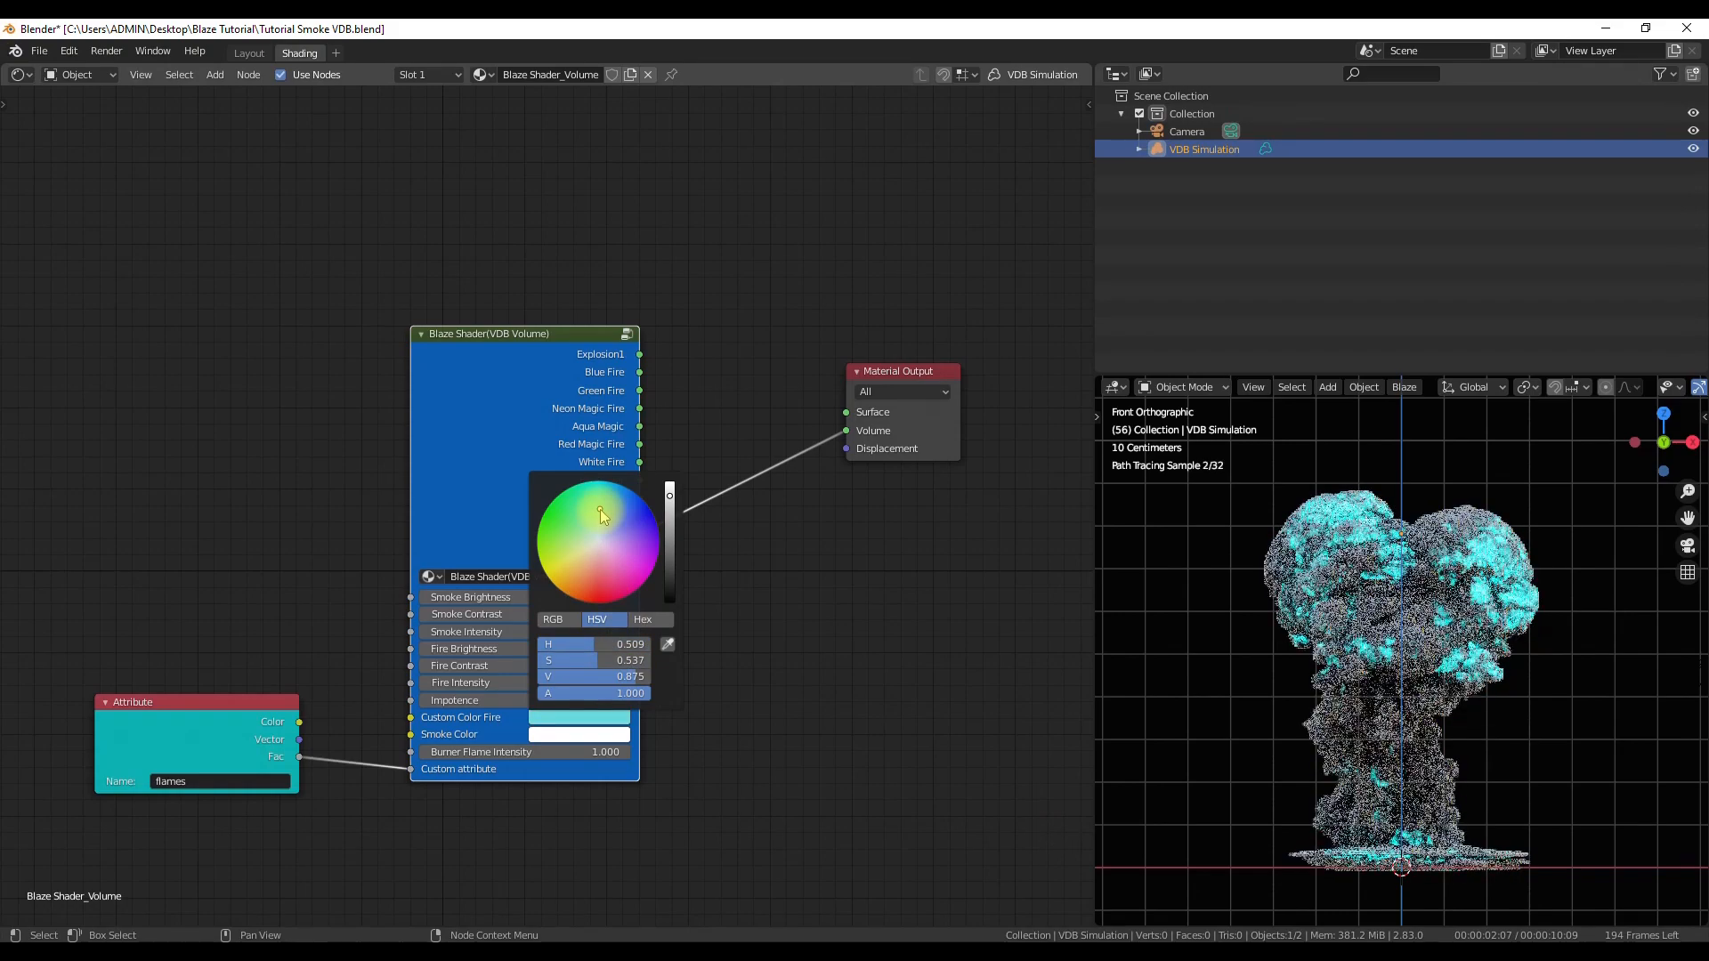
left_click_drag(600, 509, 554, 514)
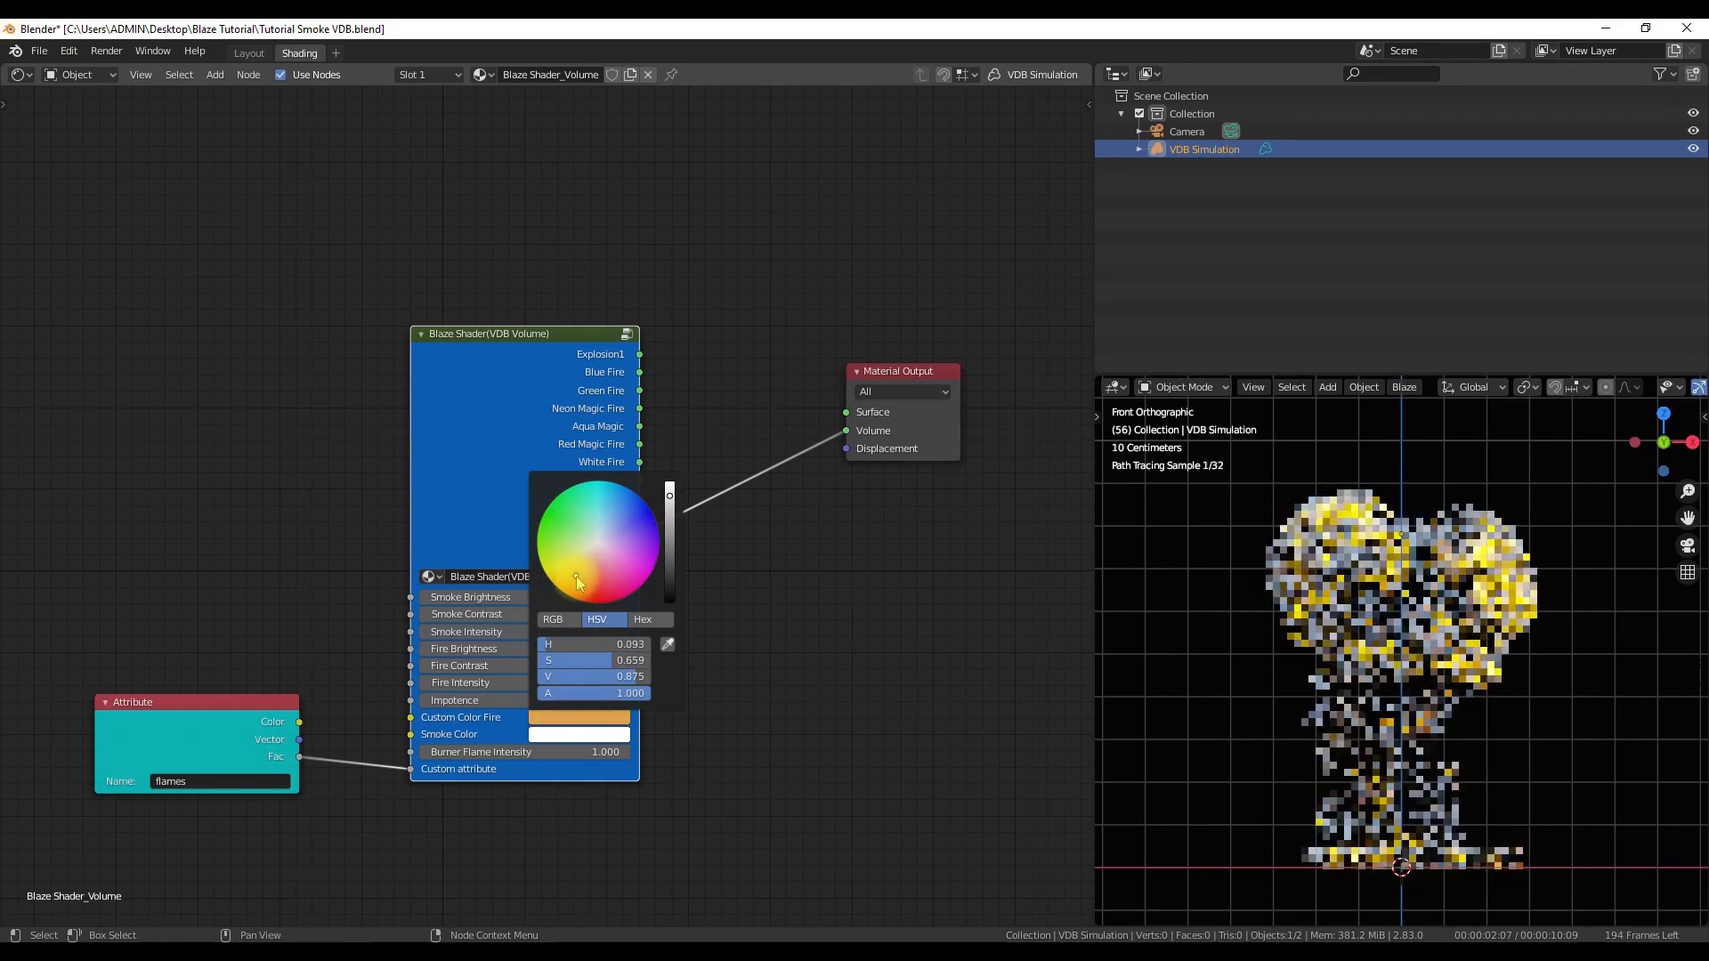
left_click_drag(575, 575, 580, 588)
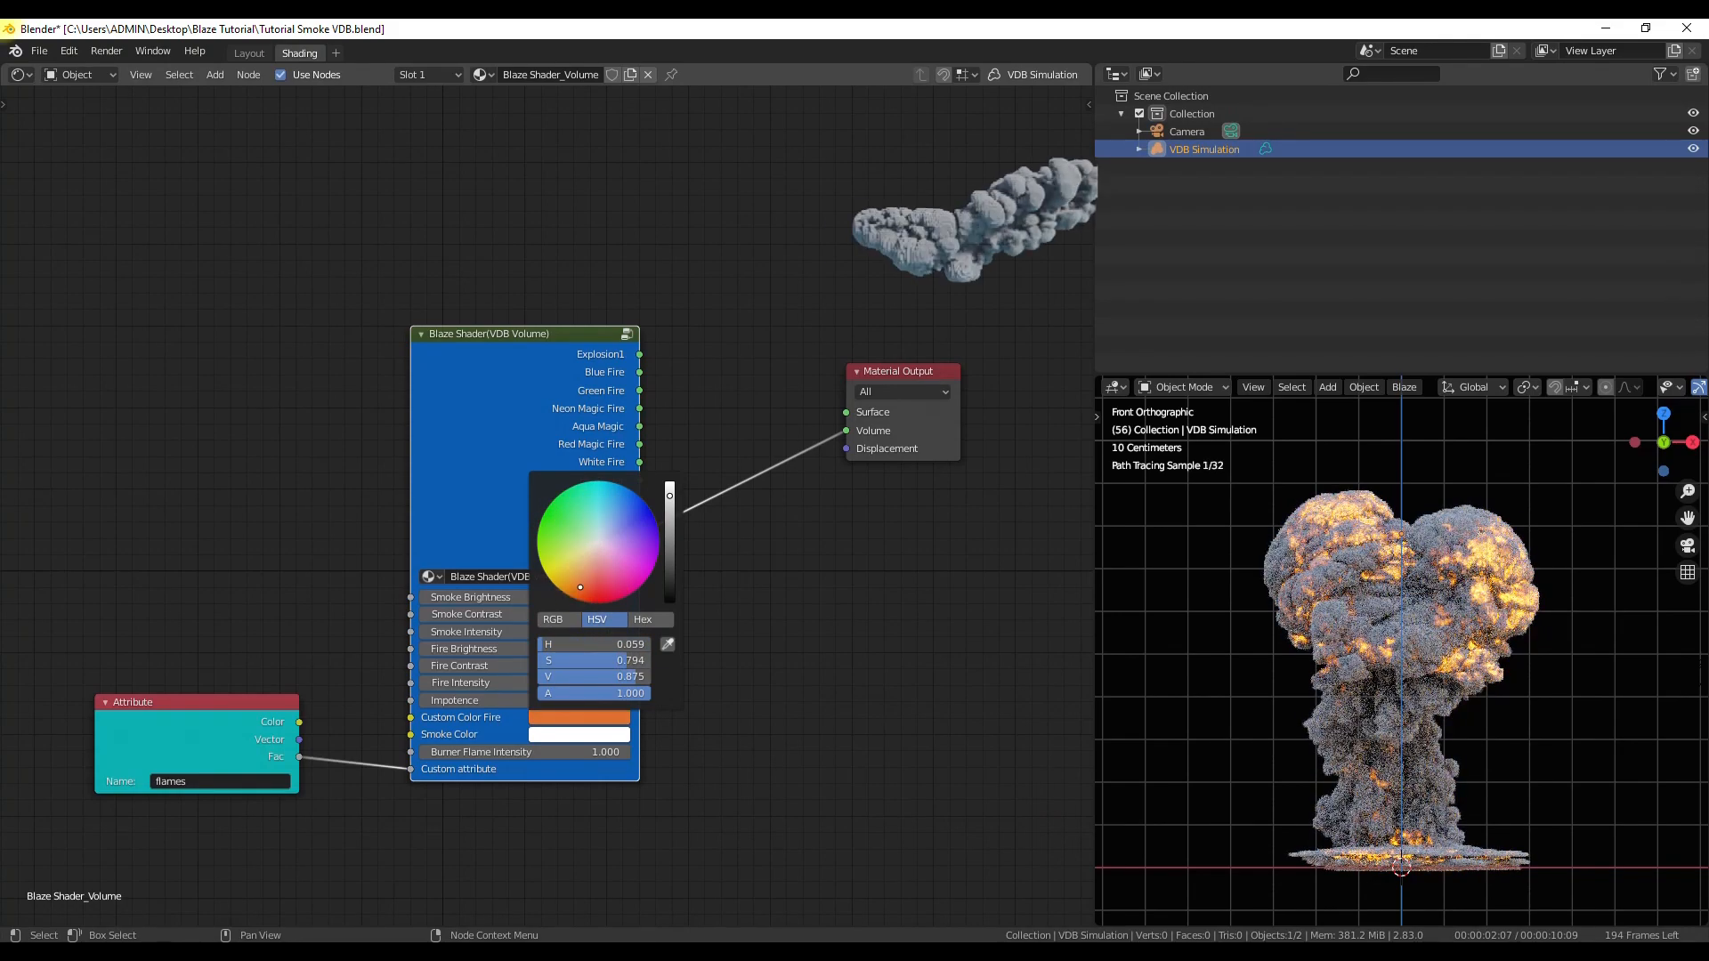
Try a light blue Smoke Color on the Blaze Shader node.
left_click(591, 737)
left_click(583, 507)
mouse_move(591, 519)
left_mouse_down()
mouse_move(637, 519)
mouse_move(606, 522)
left_mouse_up()
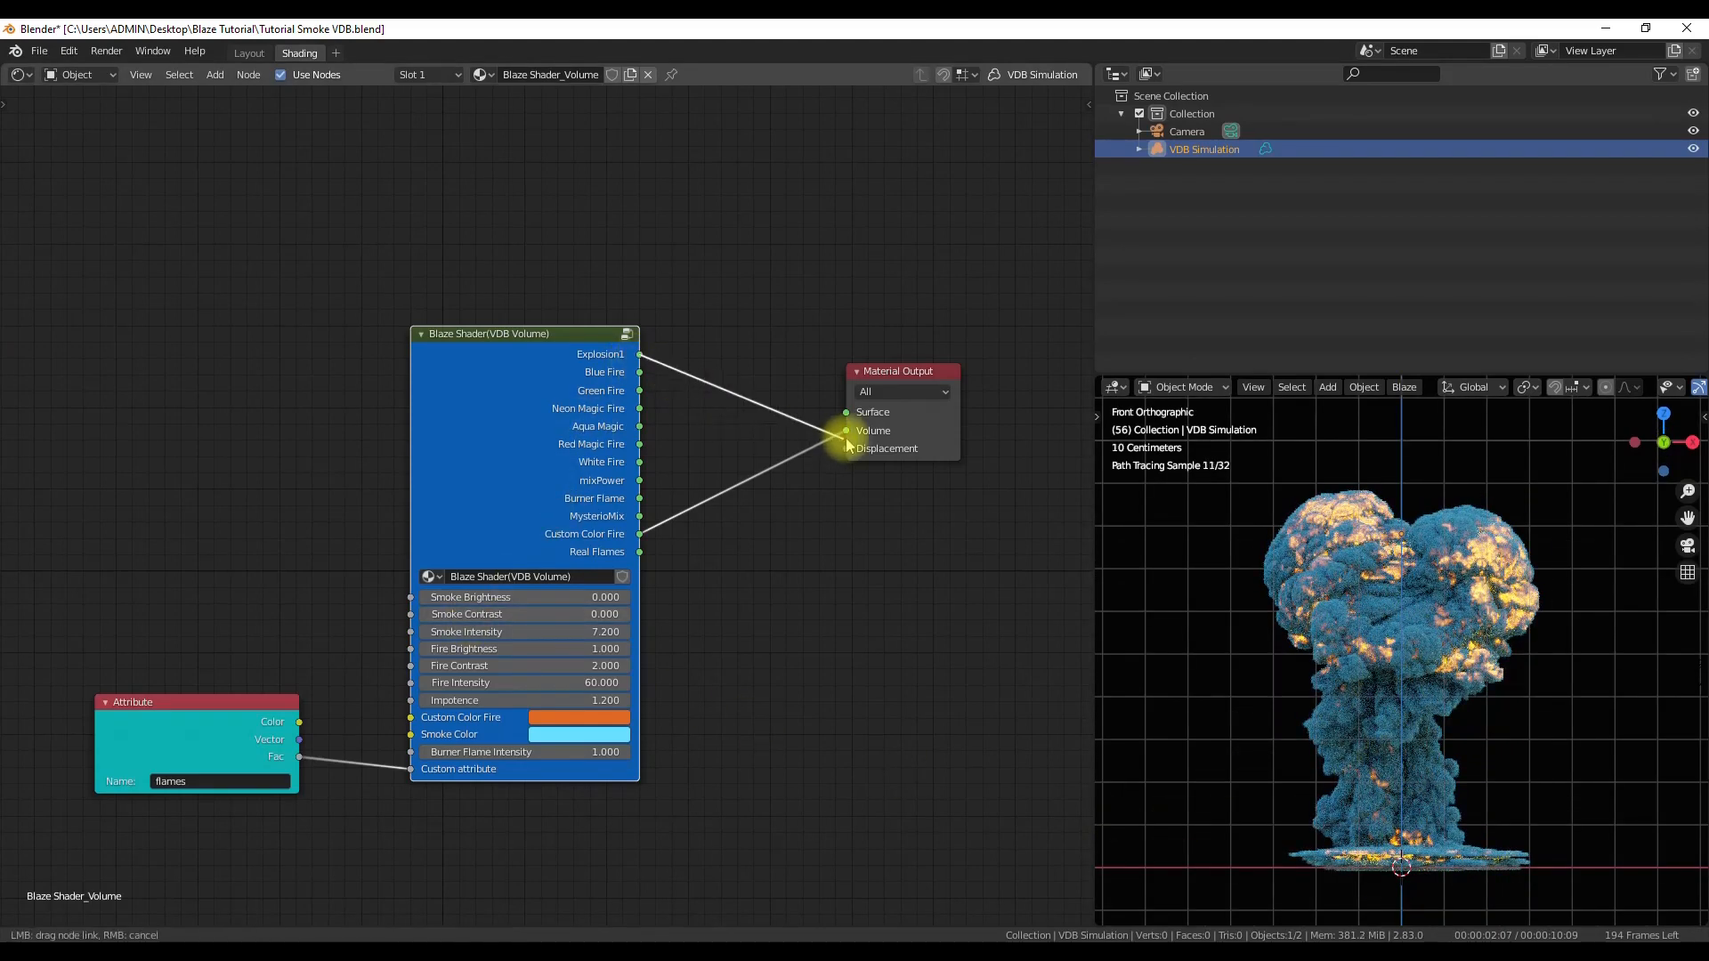
Connect the Explosion1 output to the Material Output's Volume, set Smoke Color to near white, and return to the Layout workspace.
left_click_drag(846, 446, 846, 432)
left_click(584, 737)
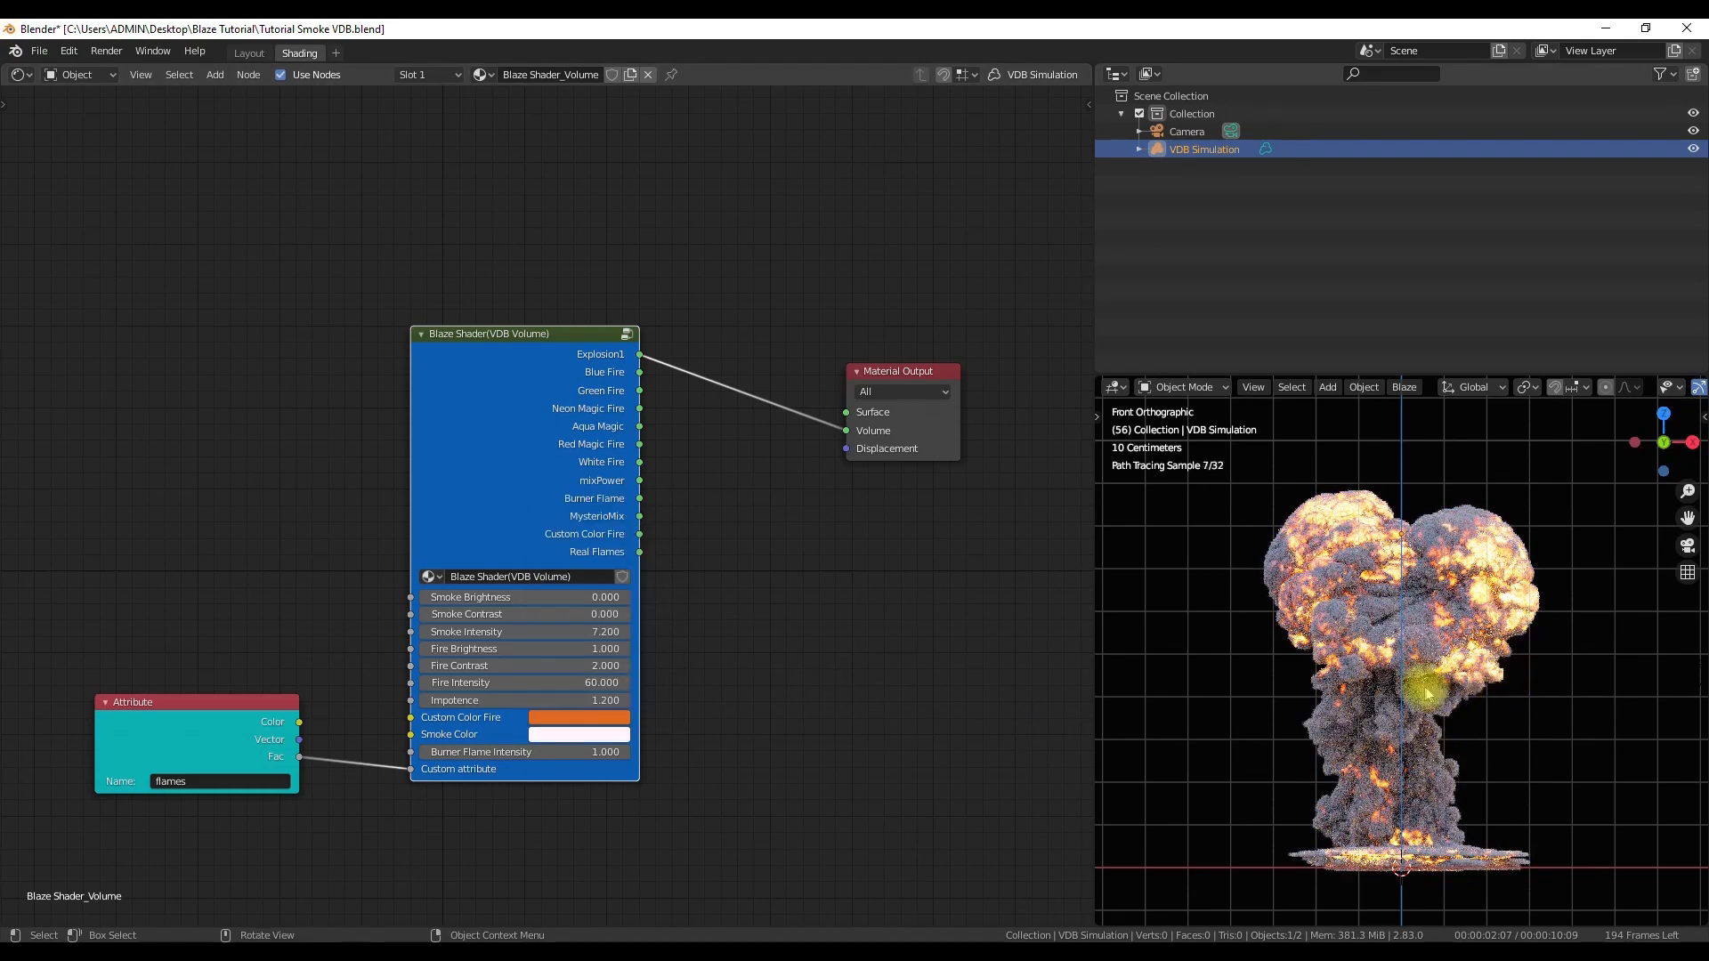
key("z")
left_click(251, 54)
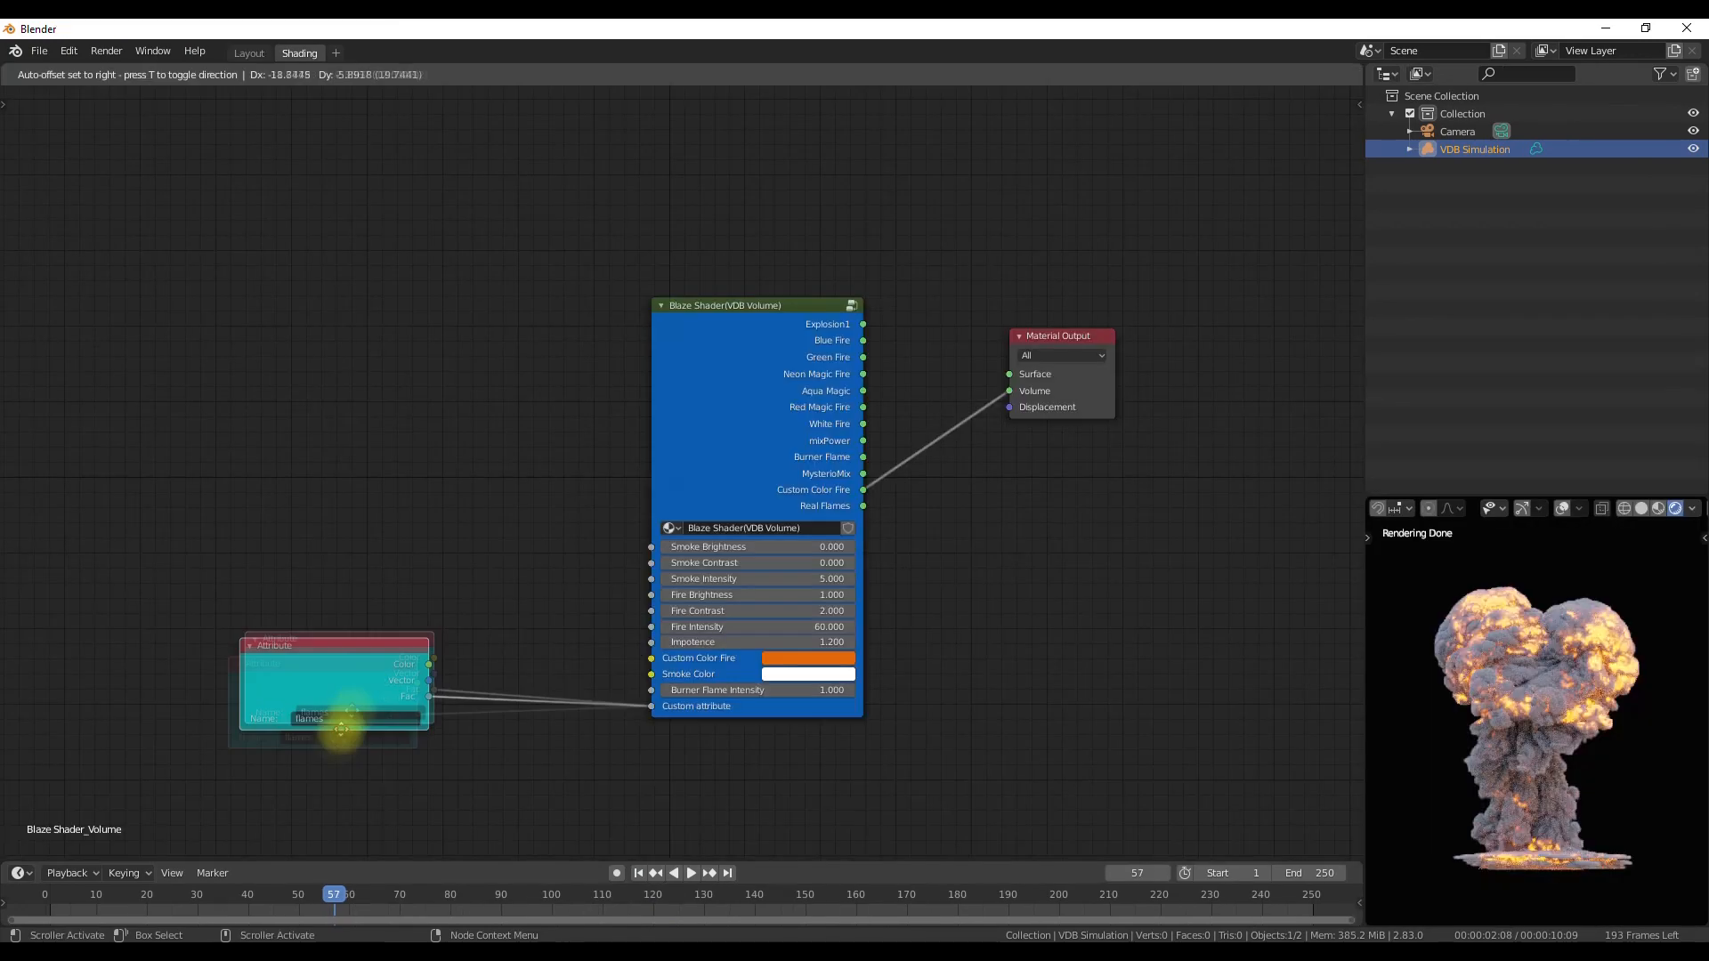
Add a Blackbody node and connect its Color output to the Blaze Shader's Custom Color Fire input.
left_click(831, 658)
key("shift+a")
type("blackb")
key("Return")
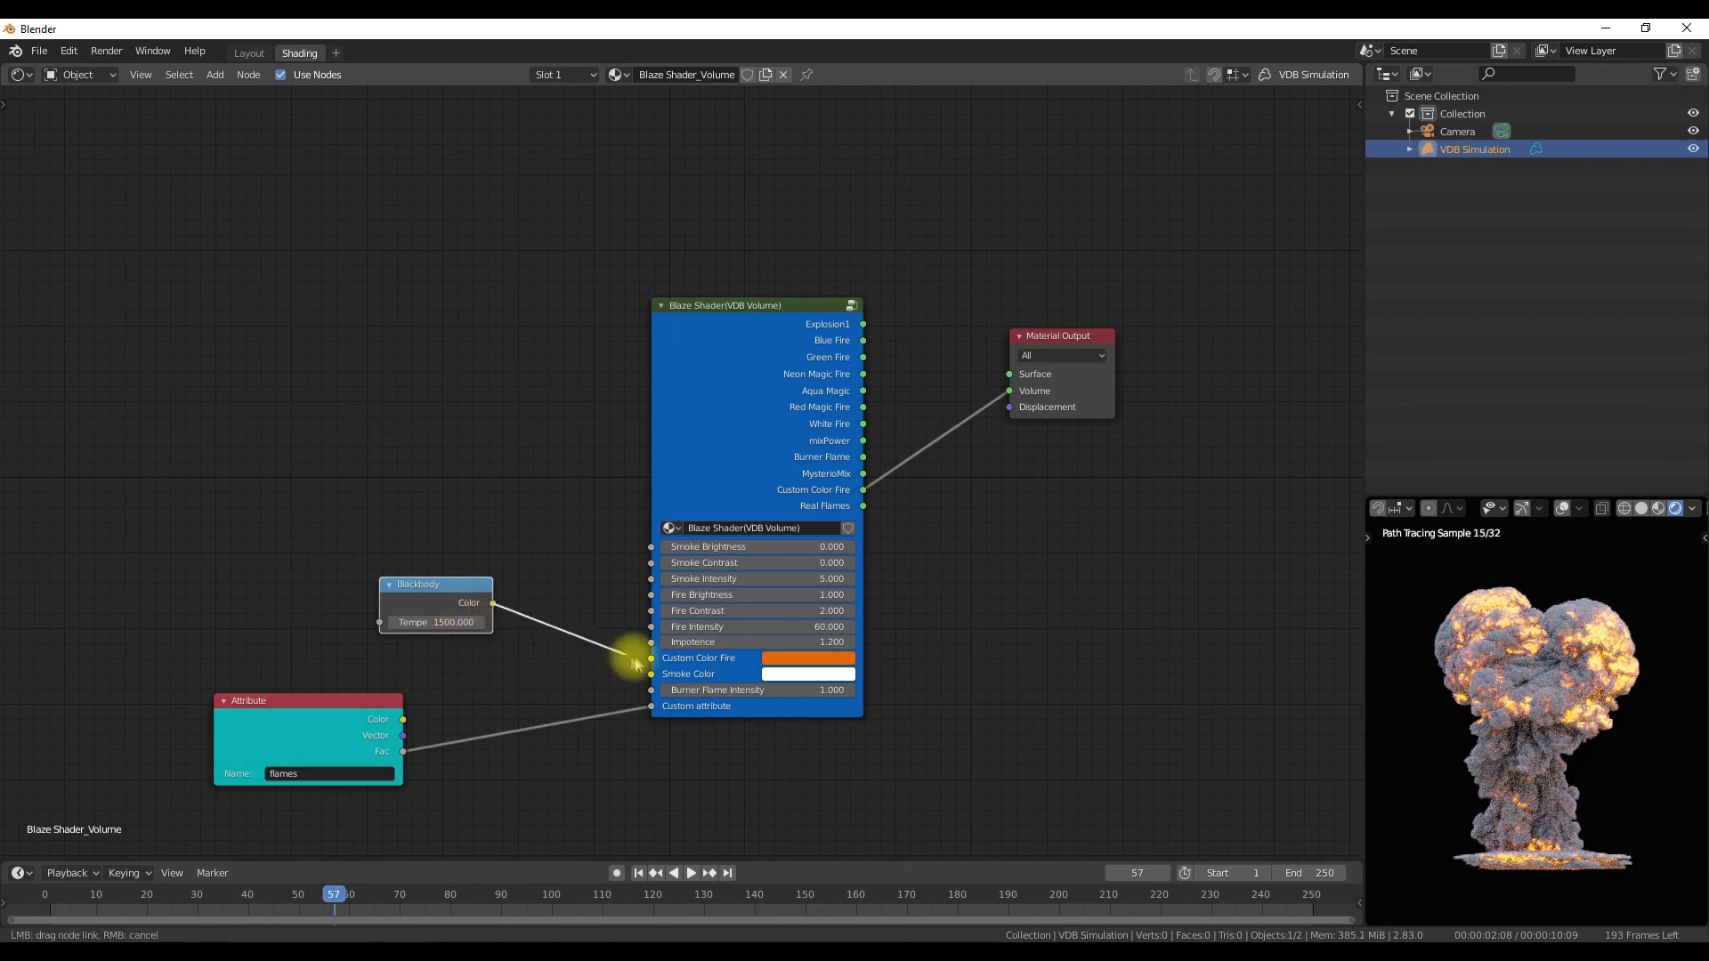
left_click_drag(636, 663, 645, 658)
Test Blackbody temperatures of 500, 35000 and 1200, and settle on 1500.
left_click_drag(429, 623, 381, 623)
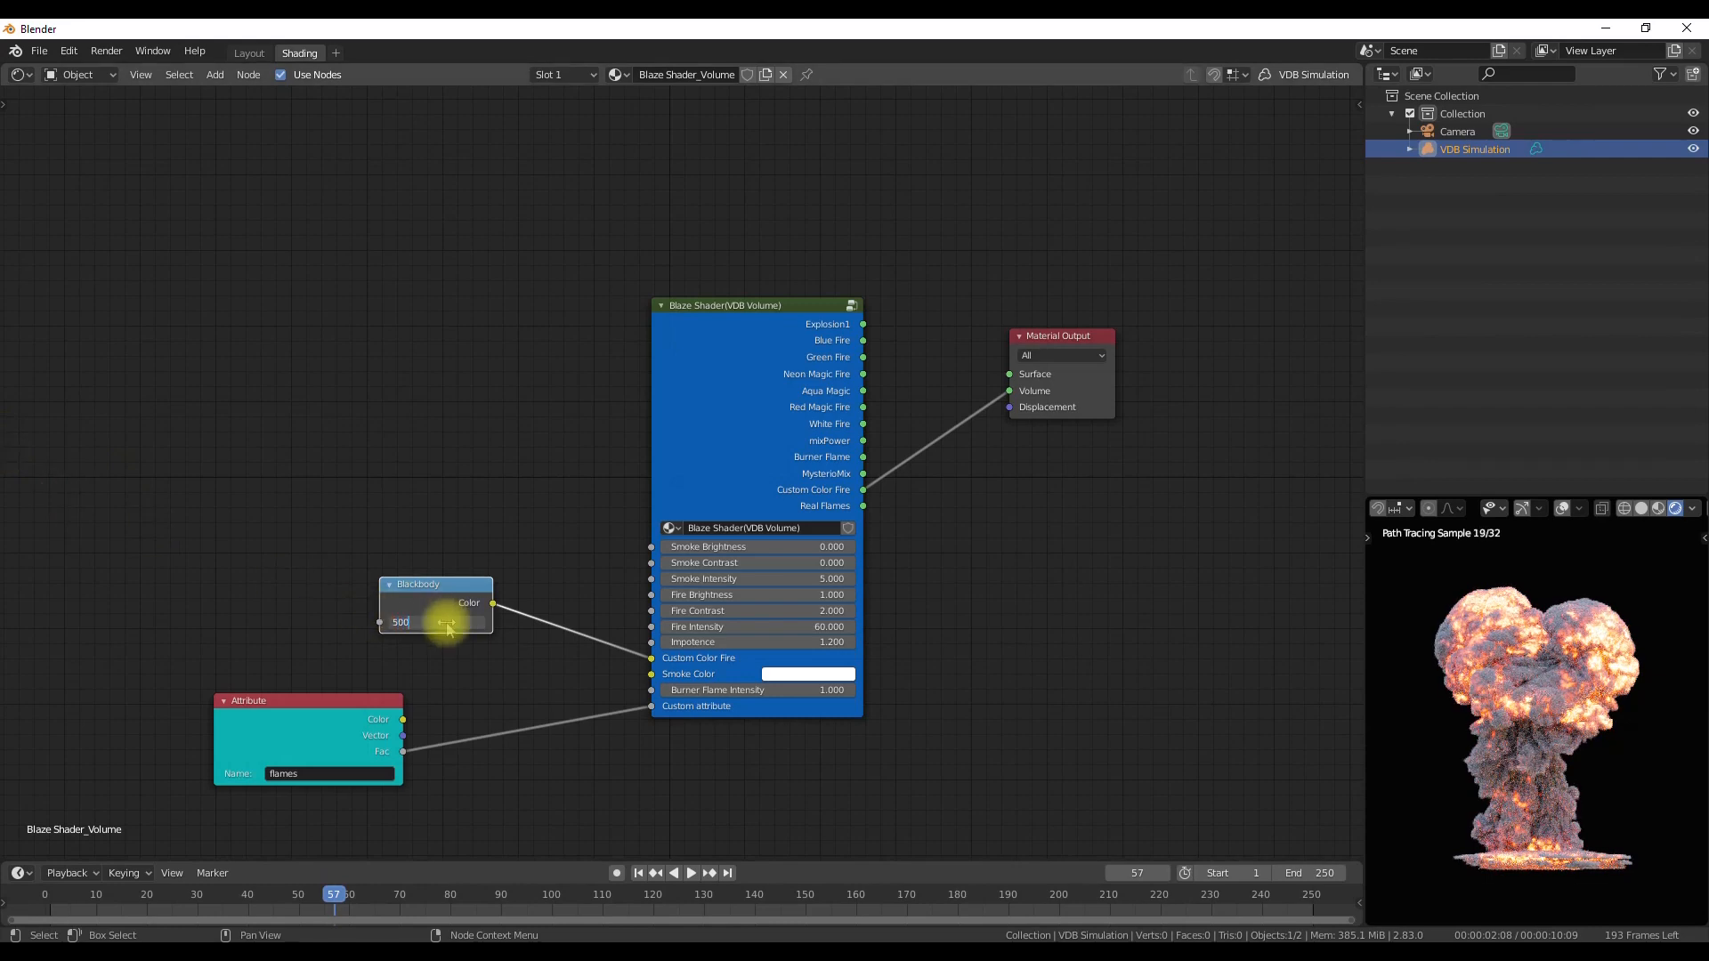
key("Return")
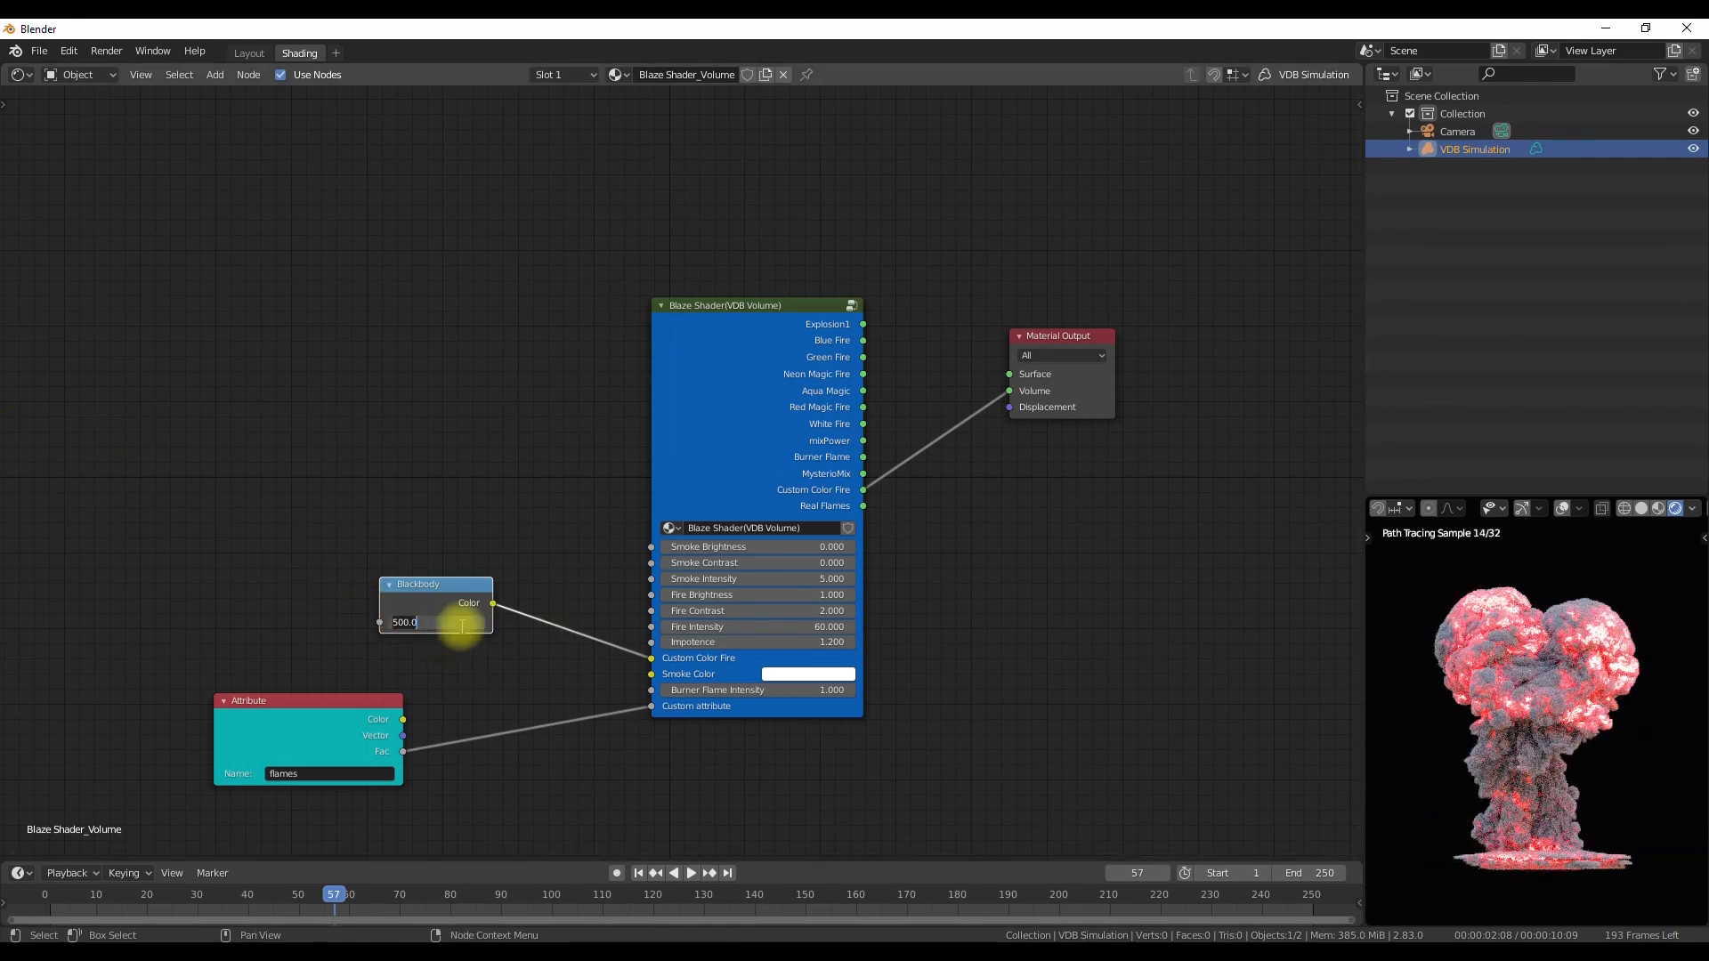
type("0")
key("Return")
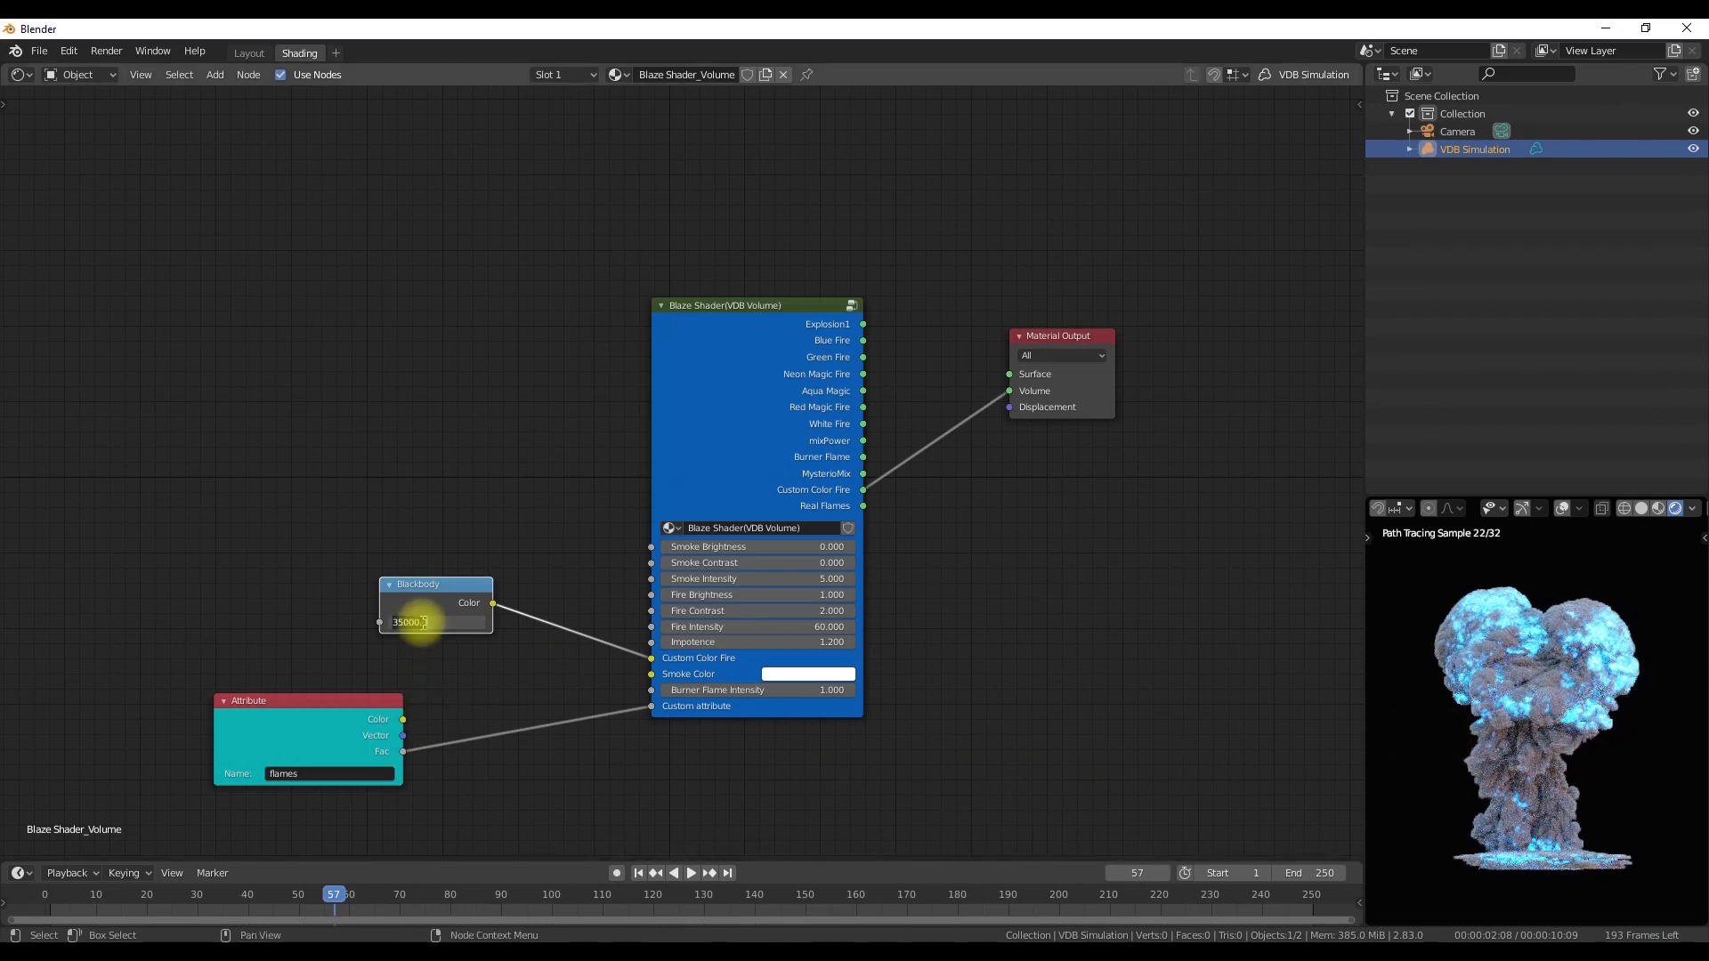
type("0")
key("Return")
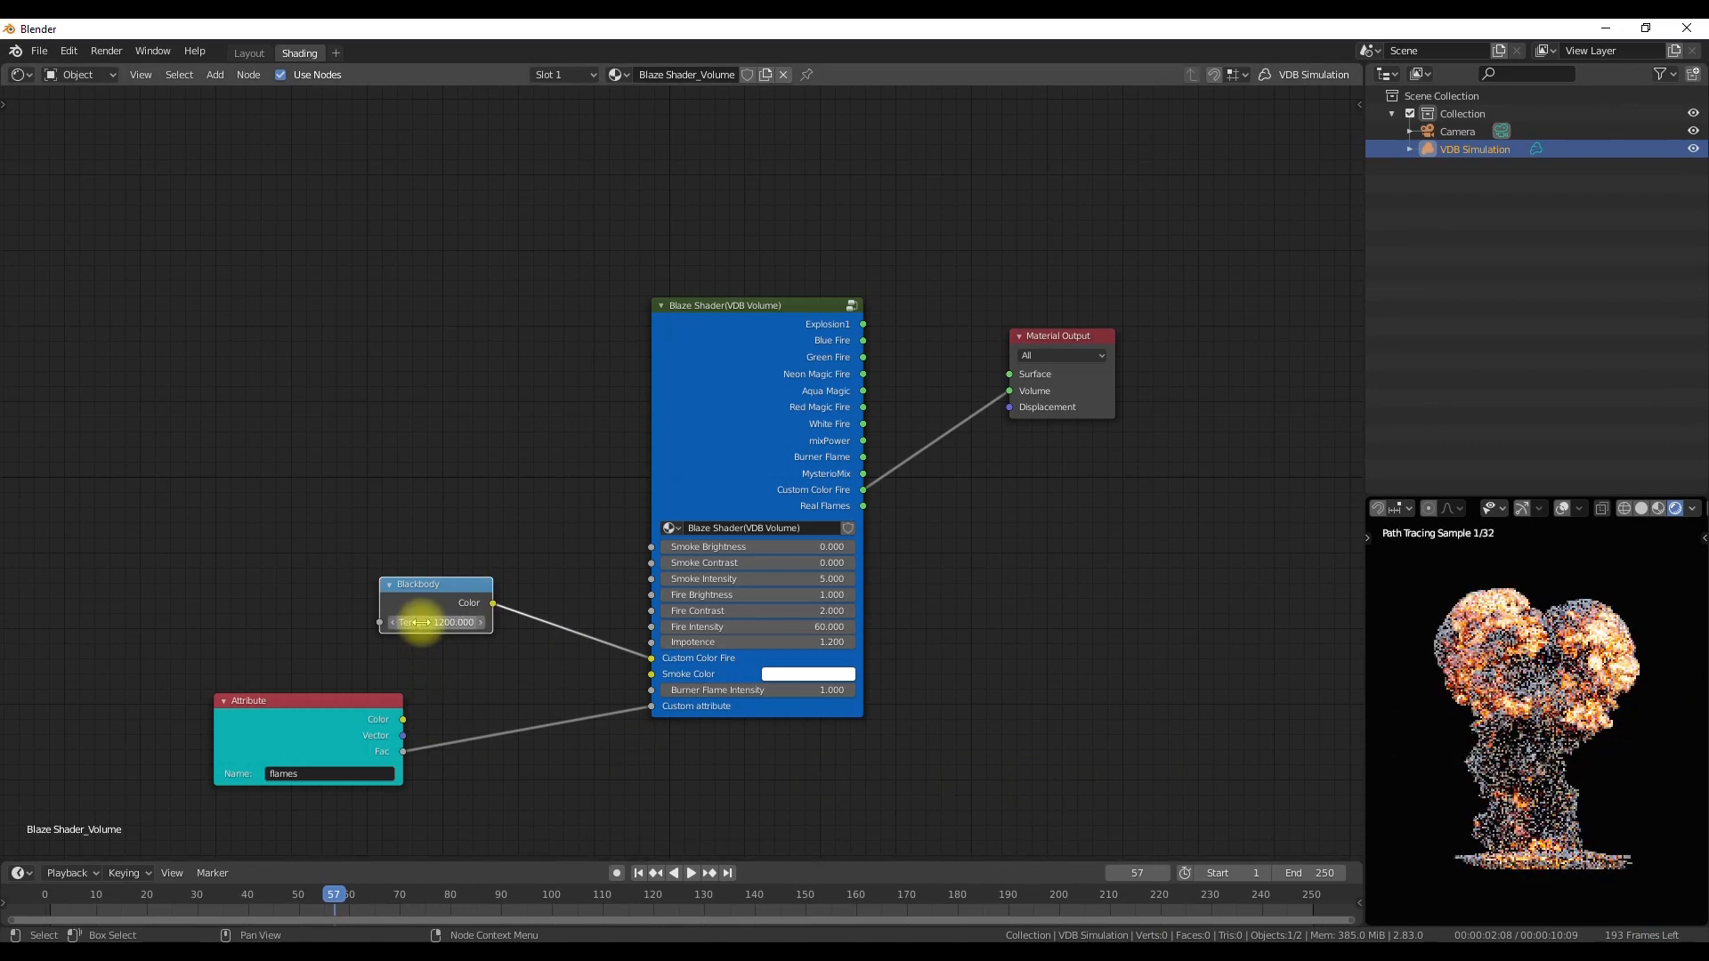
key("Return")
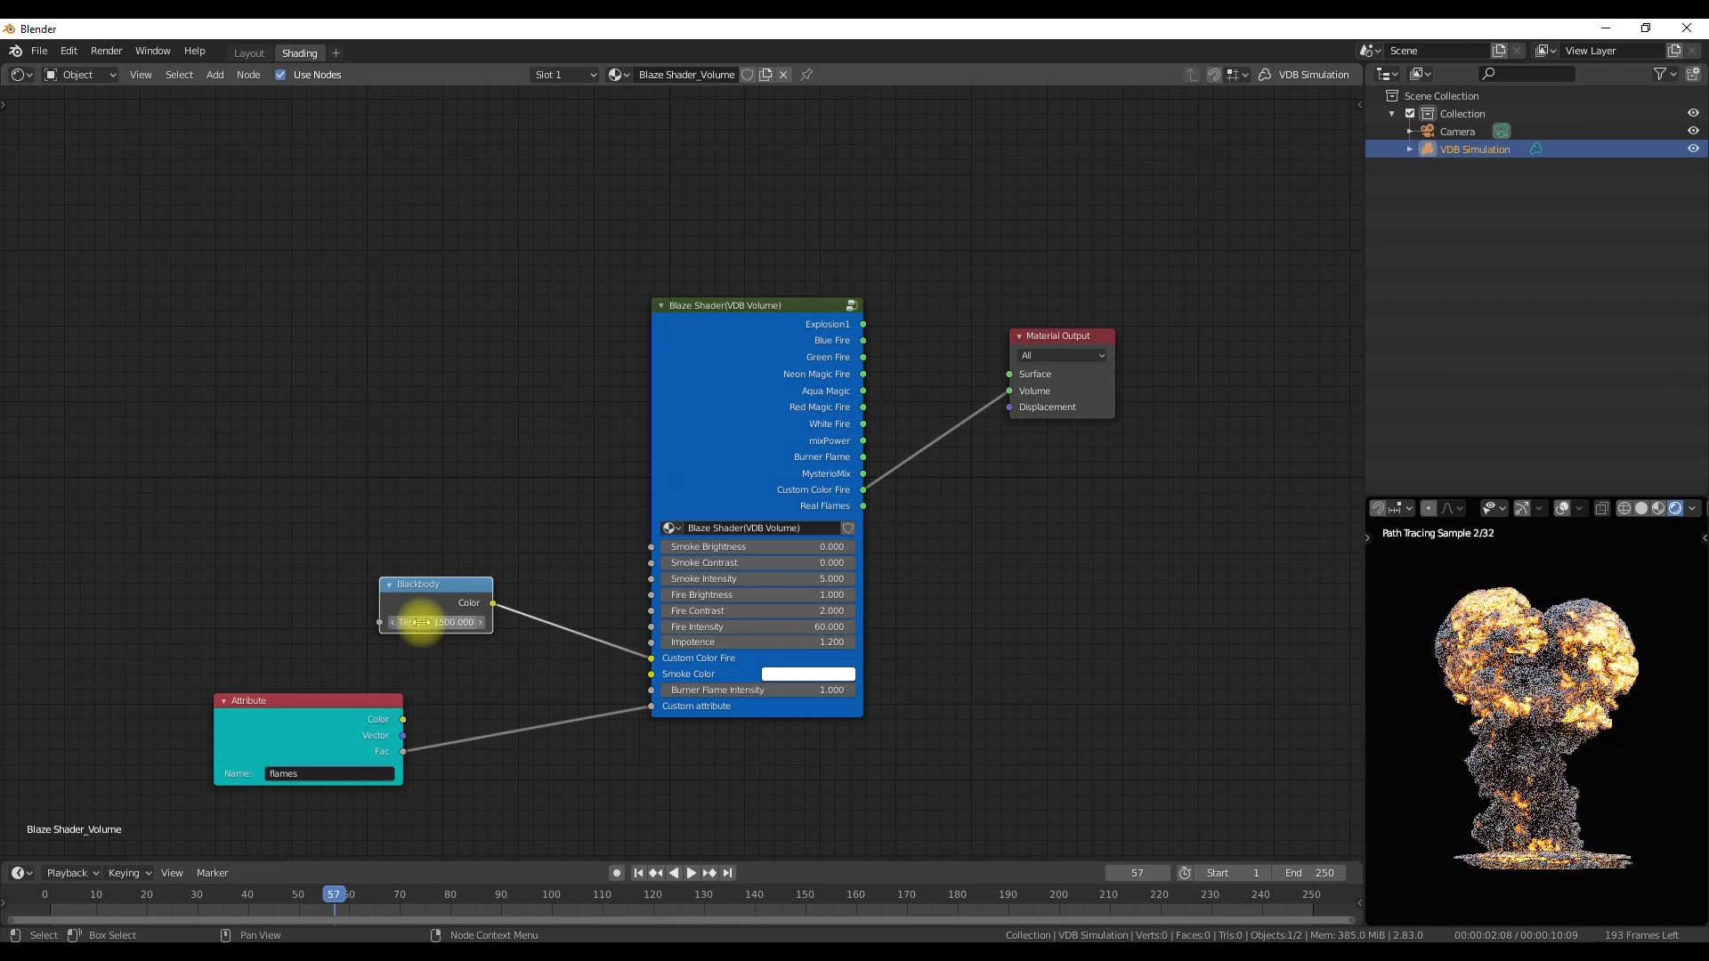
key("g")
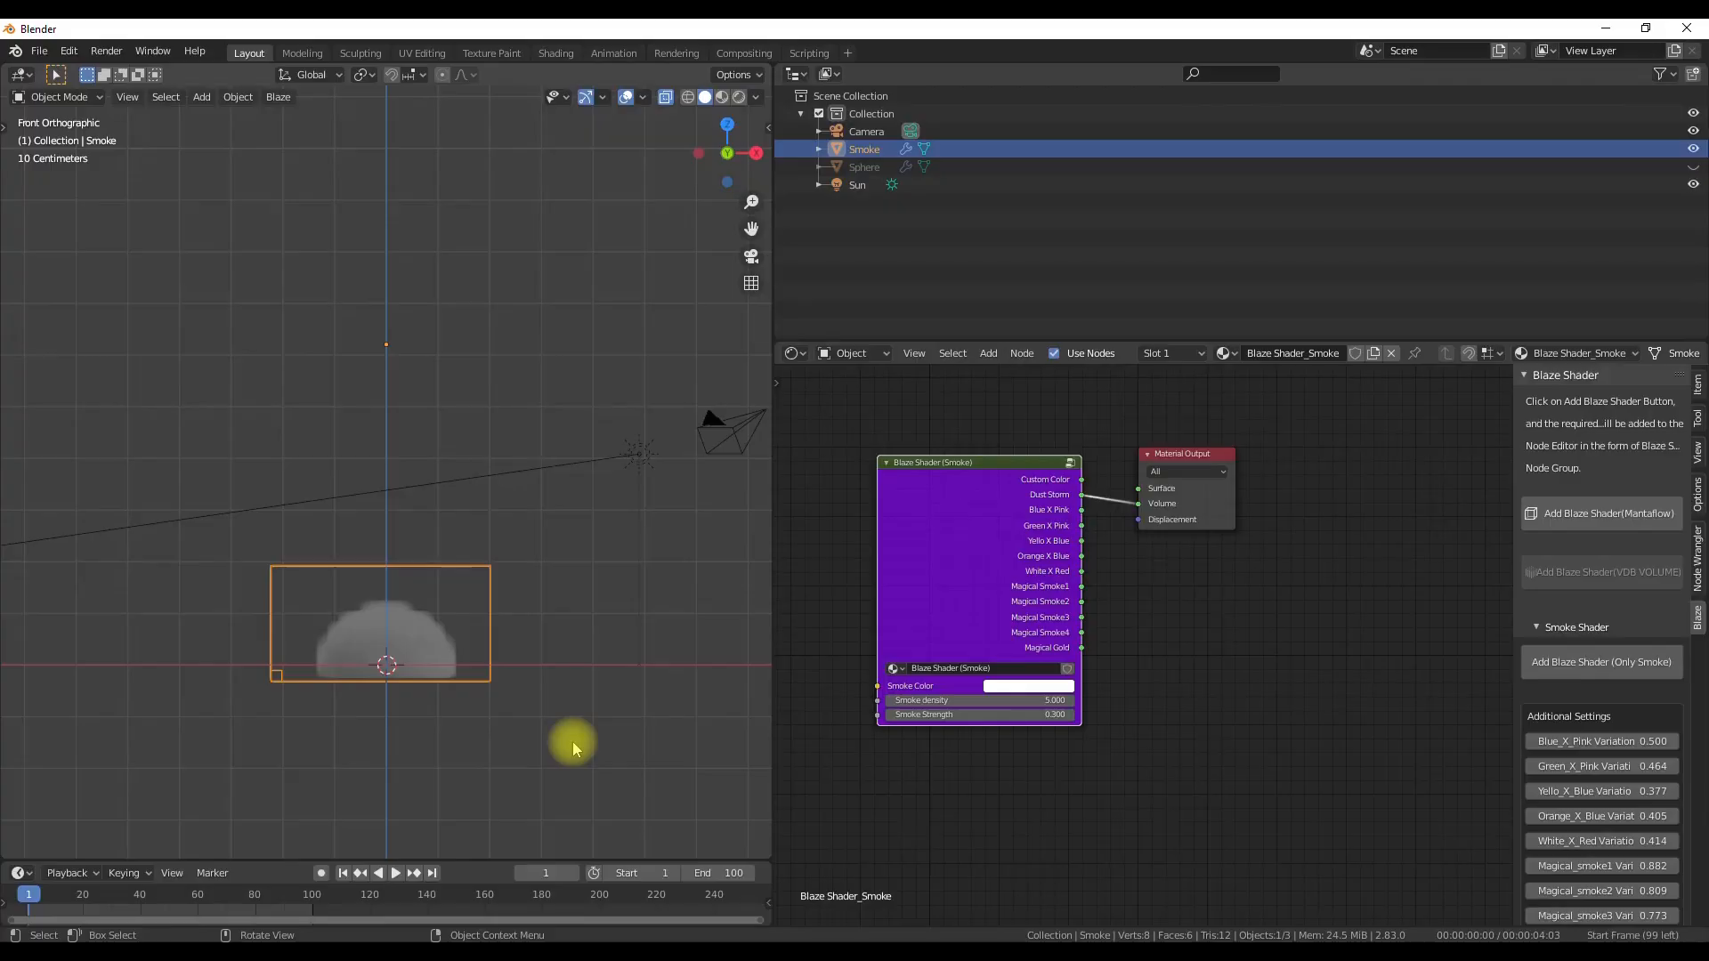
Play the smoke simulation to frame 60 and review the fluid physics settings of the Smoke domain and the Sphere flow object.
key("space")
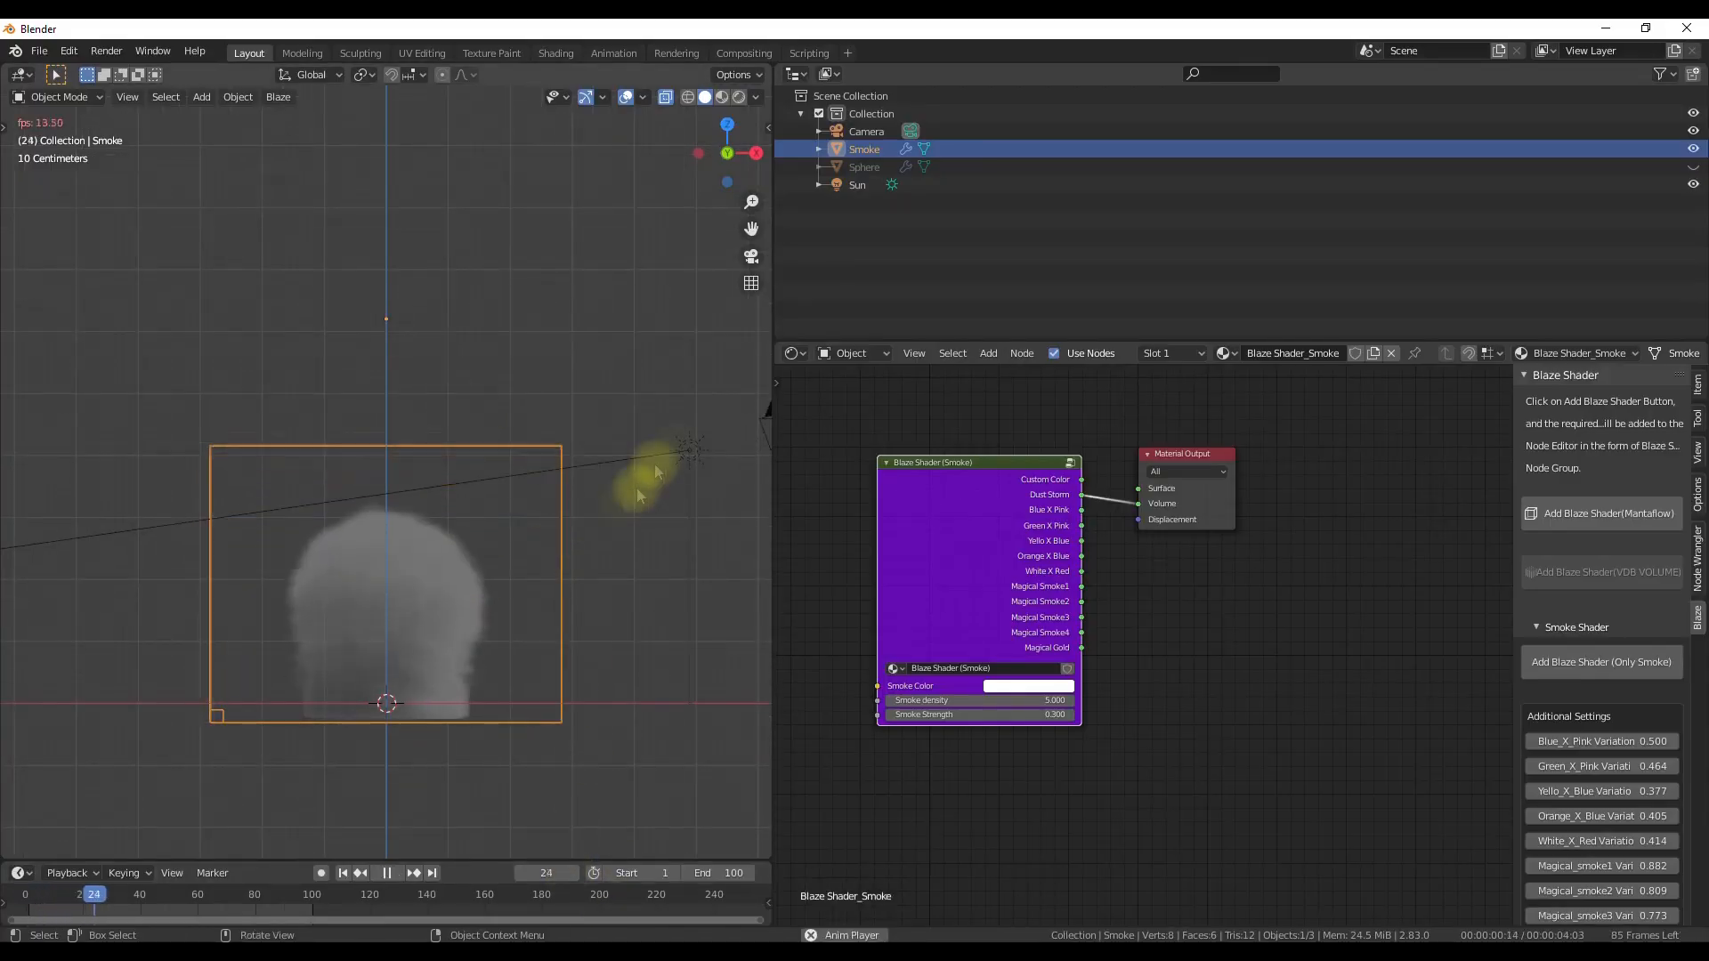
left_click(793, 354)
left_click(1328, 439)
key("space")
left_click(787, 622)
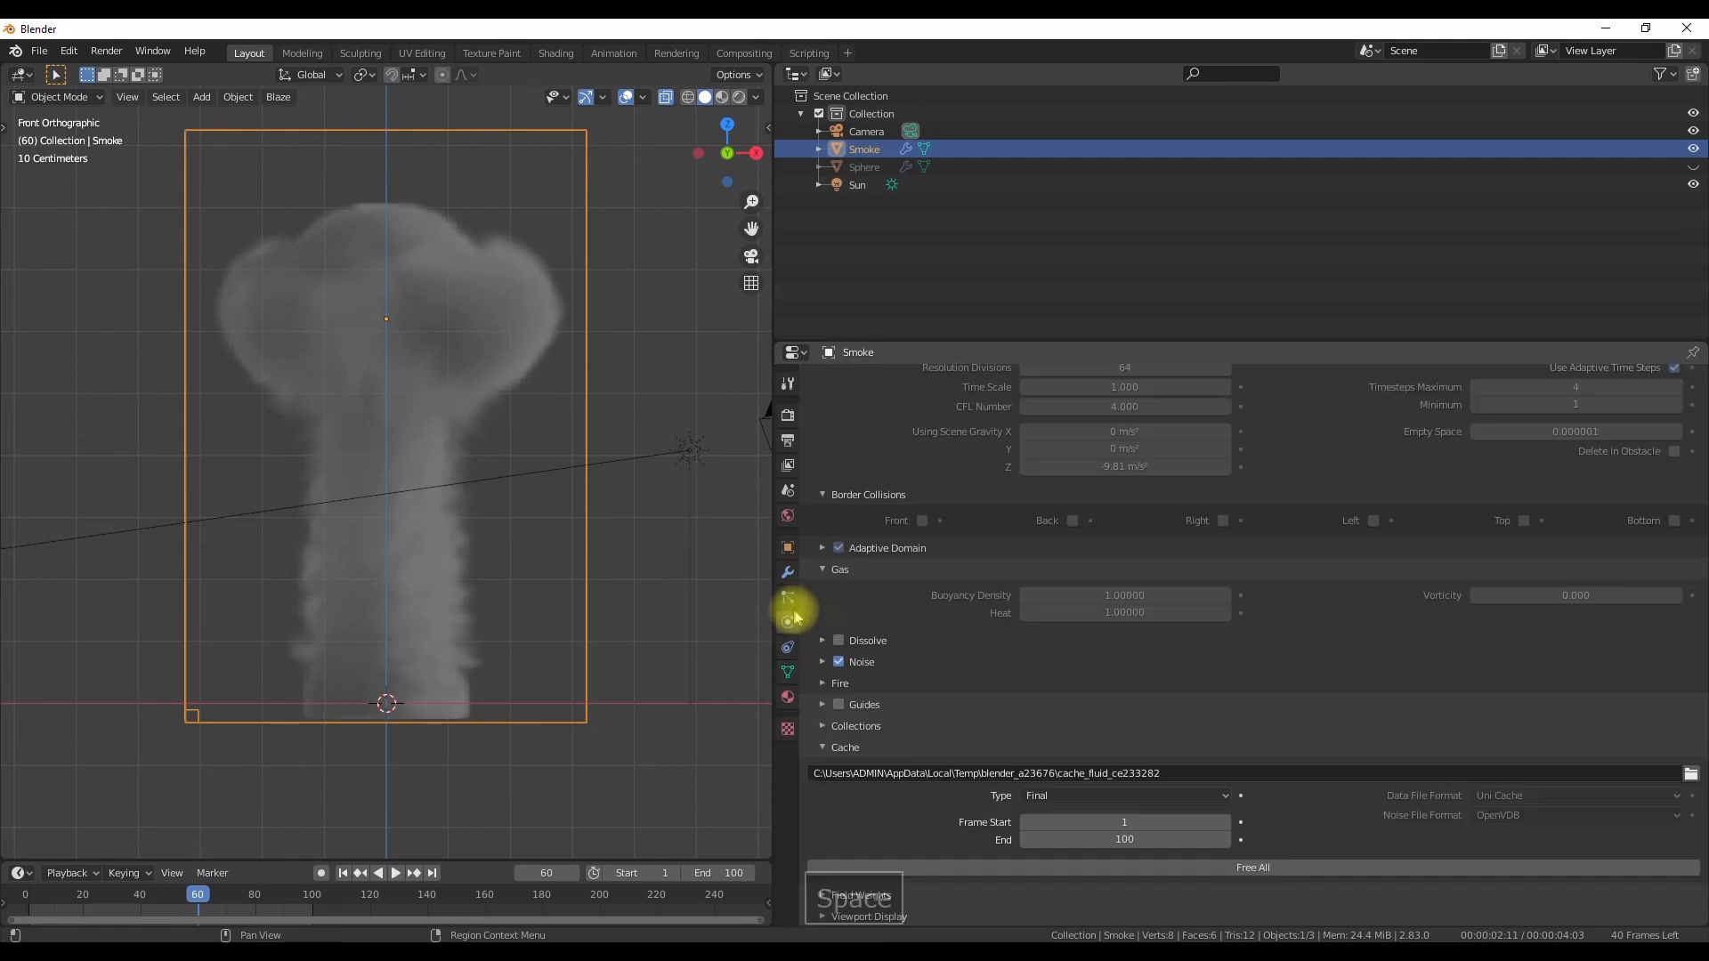
scroll(965, 599, "up", 3)
left_click(871, 167)
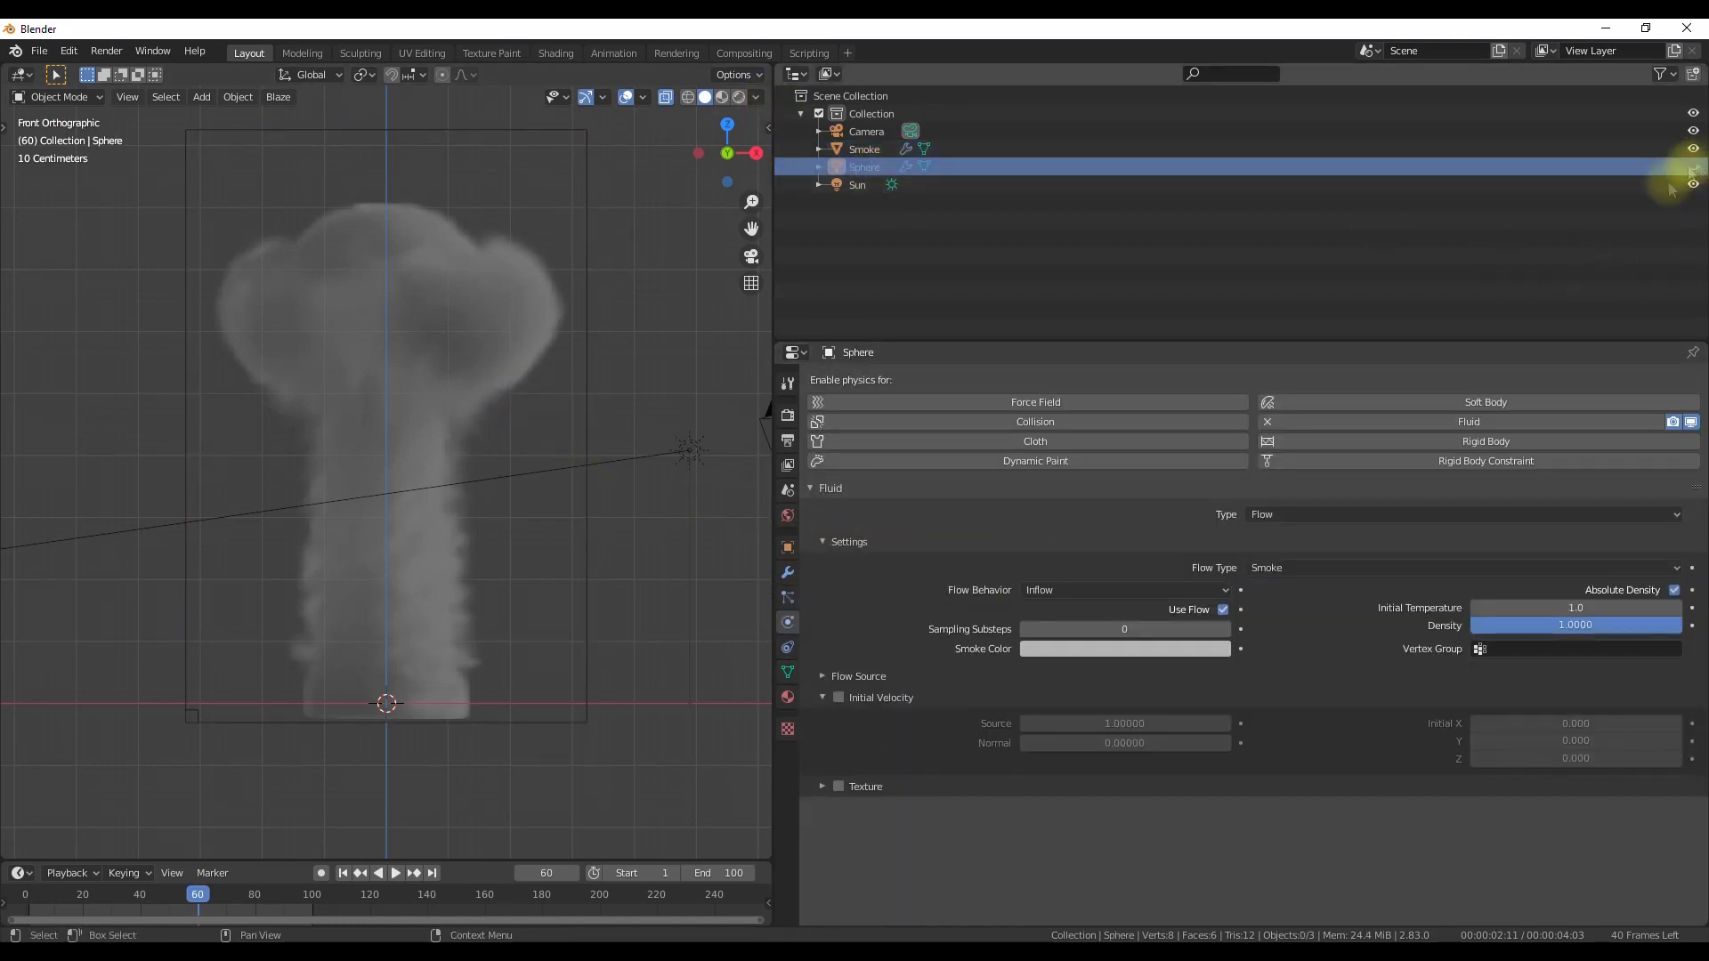
Return the lower area to the Shader Editor, select the Smoke object and preview it in rendered shading.
left_click(793, 354)
left_click(813, 482)
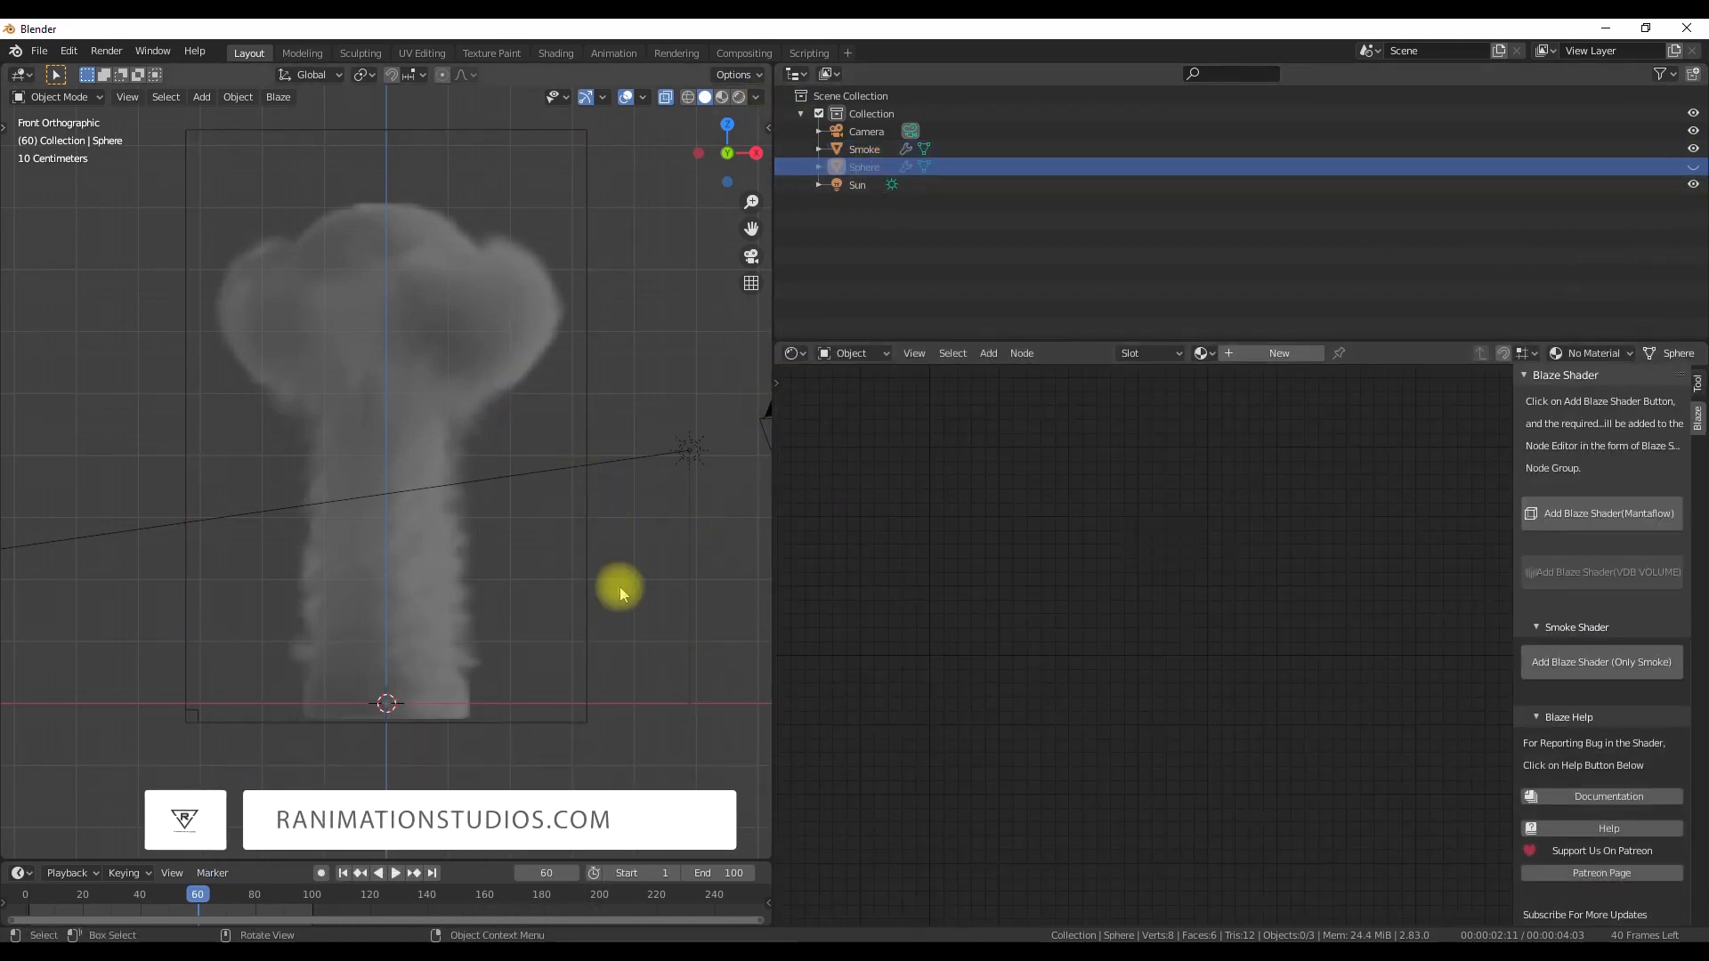
left_click(865, 150)
key("z")
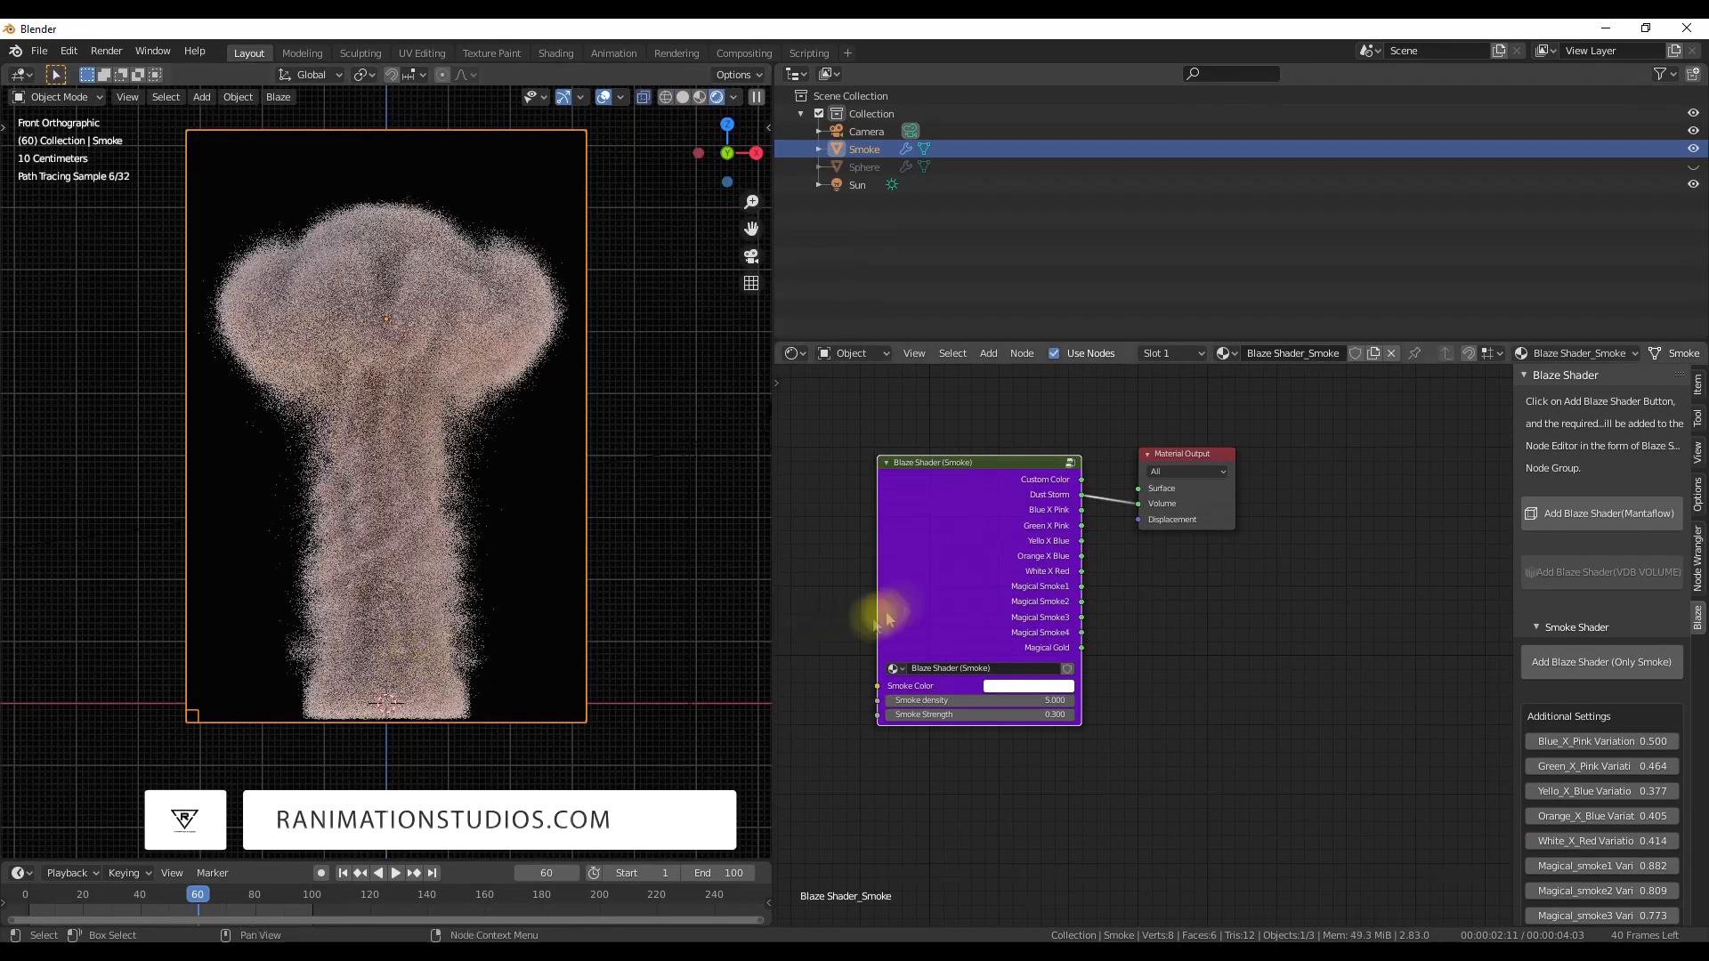
Preview smoke outputs including Blue X Pink, White X Red and Magical Gold, and finally connect Custom Color to Volume.
left_click_drag(1015, 562, 973, 577)
left_click_drag(1040, 526, 1139, 504)
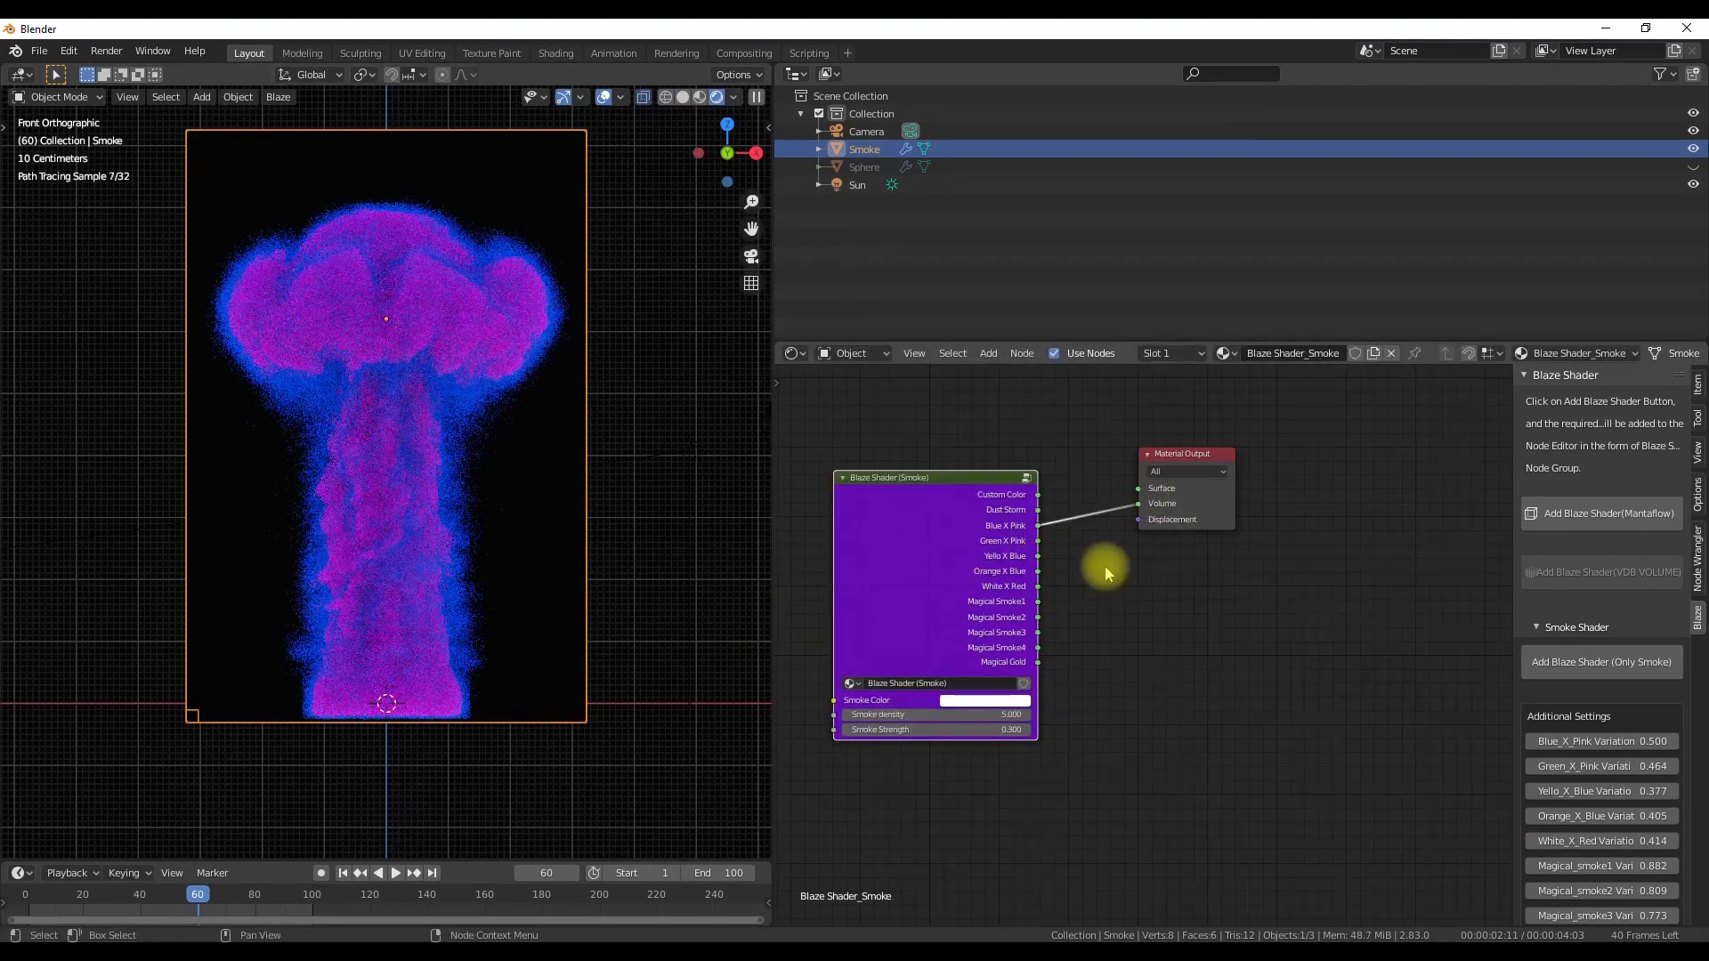
left_click_drag(1135, 509, 1138, 505)
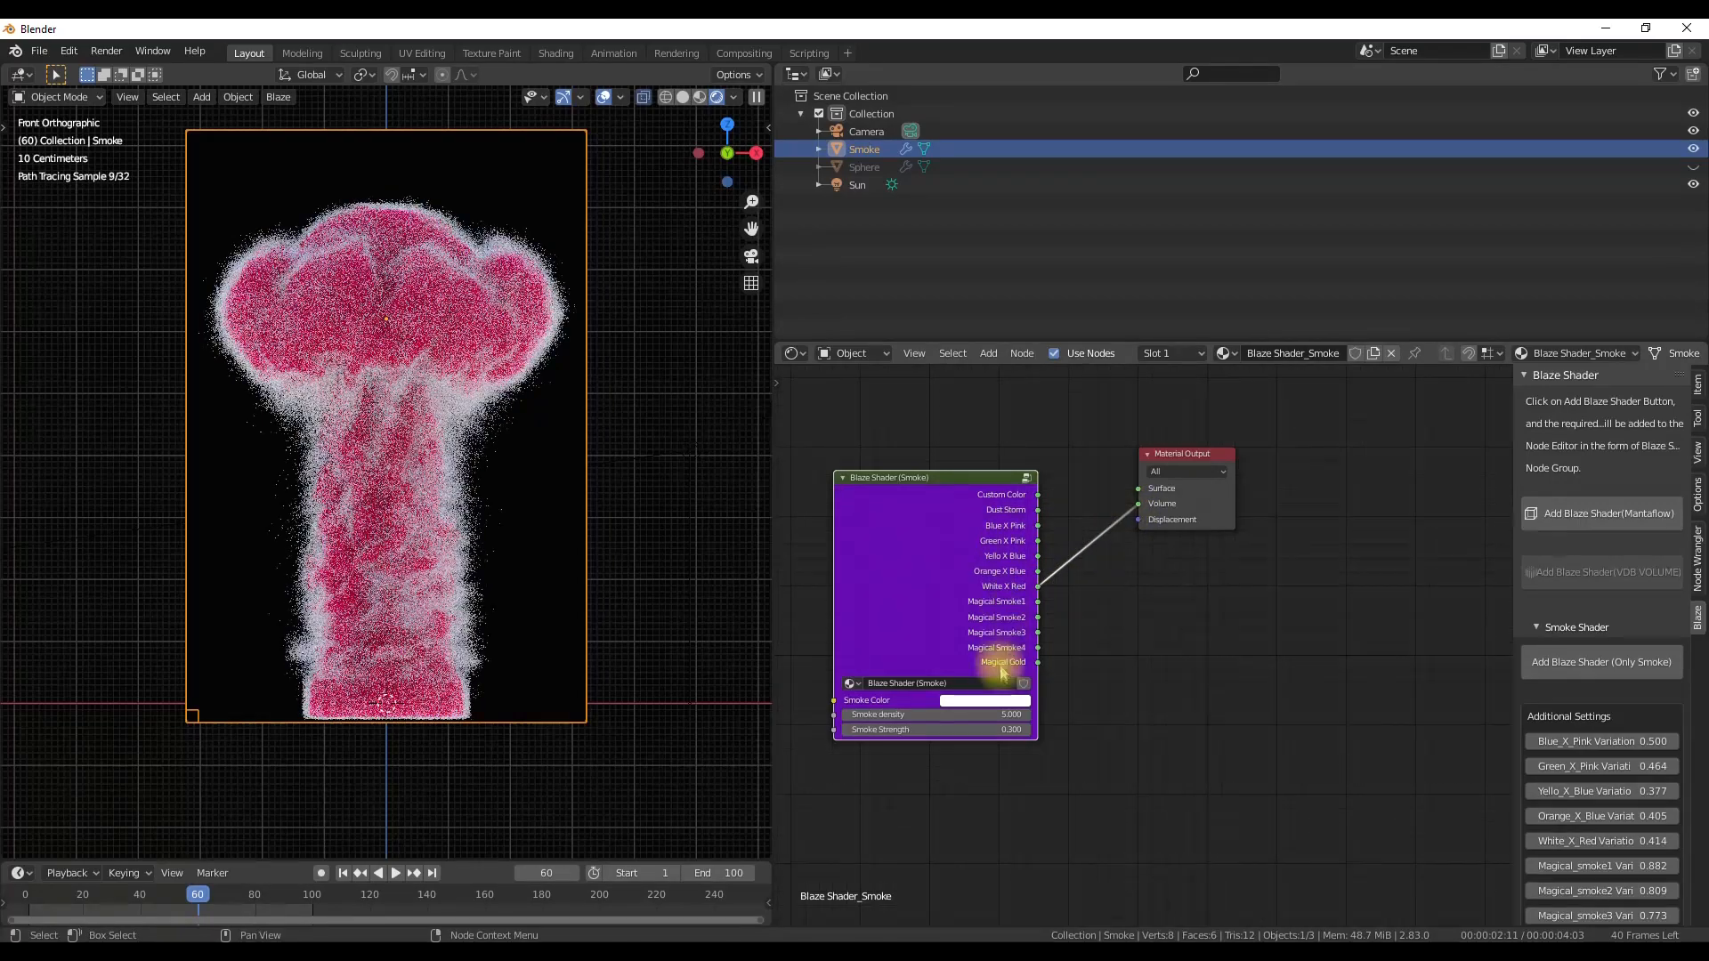
left_click_drag(1037, 662, 1068, 628)
left_click_drag(1135, 514, 1139, 505)
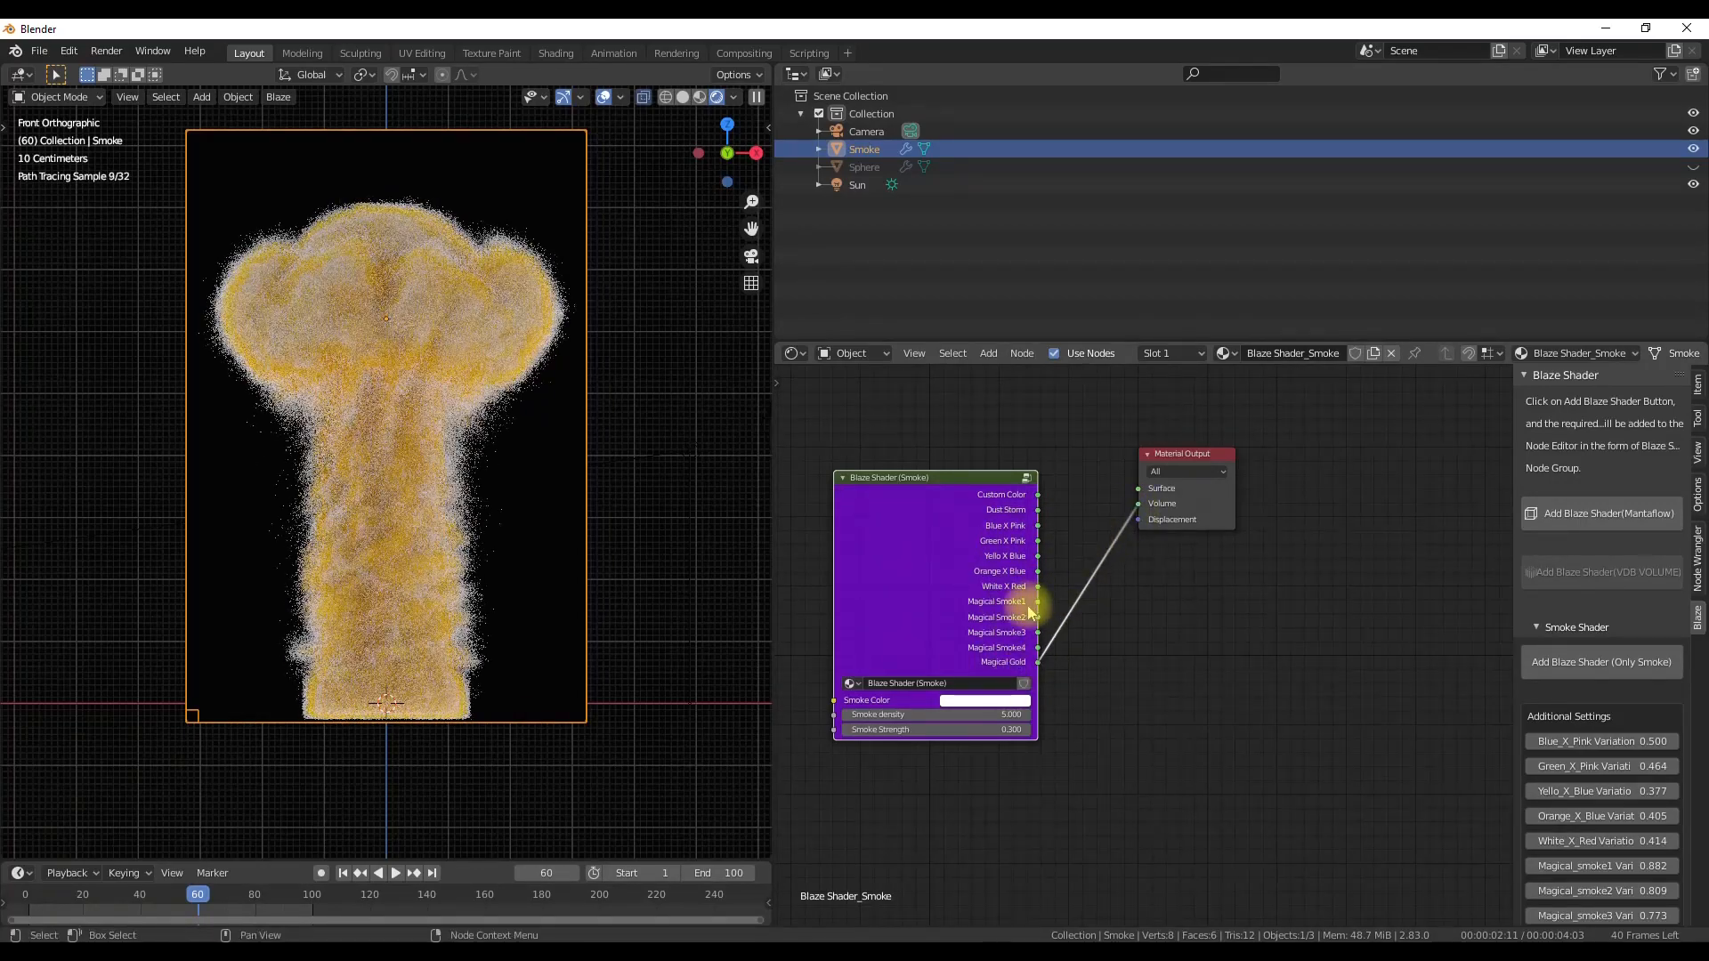
left_click_drag(1135, 515, 1094, 570)
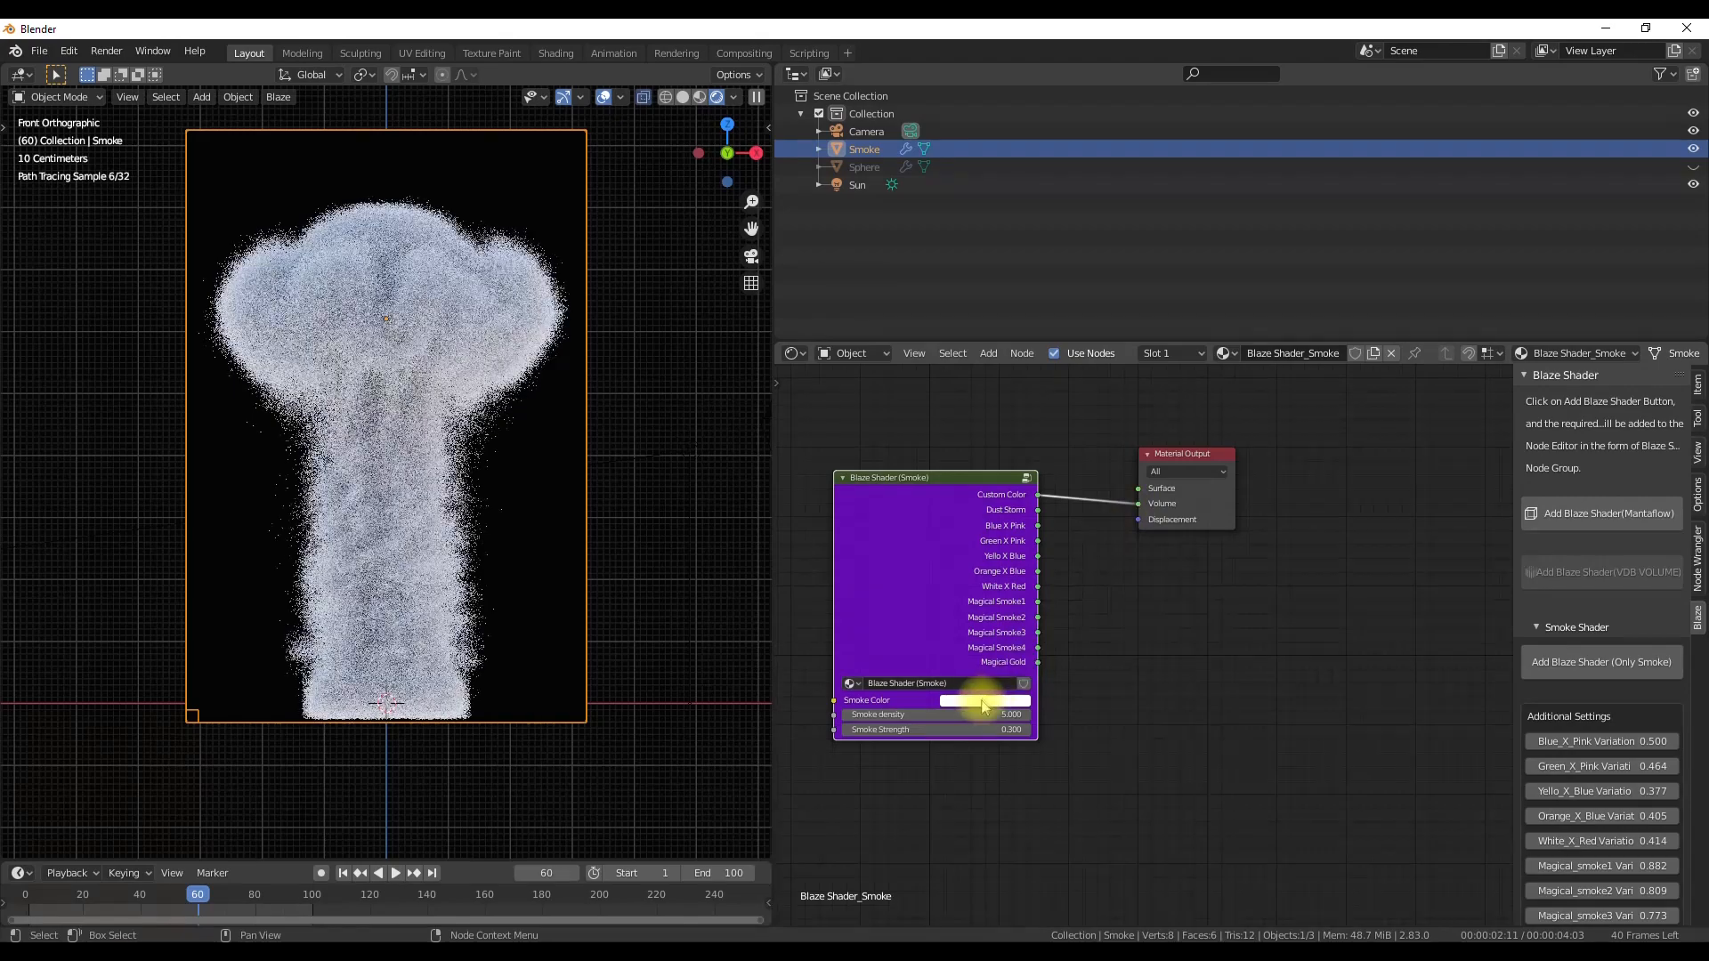
Set the Blaze Shader's Smoke Color to a pale pink and return the viewport to solid shading.
left_click(984, 699)
left_click(988, 583)
mouse_move(988, 583)
left_mouse_down()
mouse_move(1016, 530)
mouse_move(969, 525)
mouse_move(996, 600)
mouse_move(1004, 559)
left_mouse_up()
key("z")
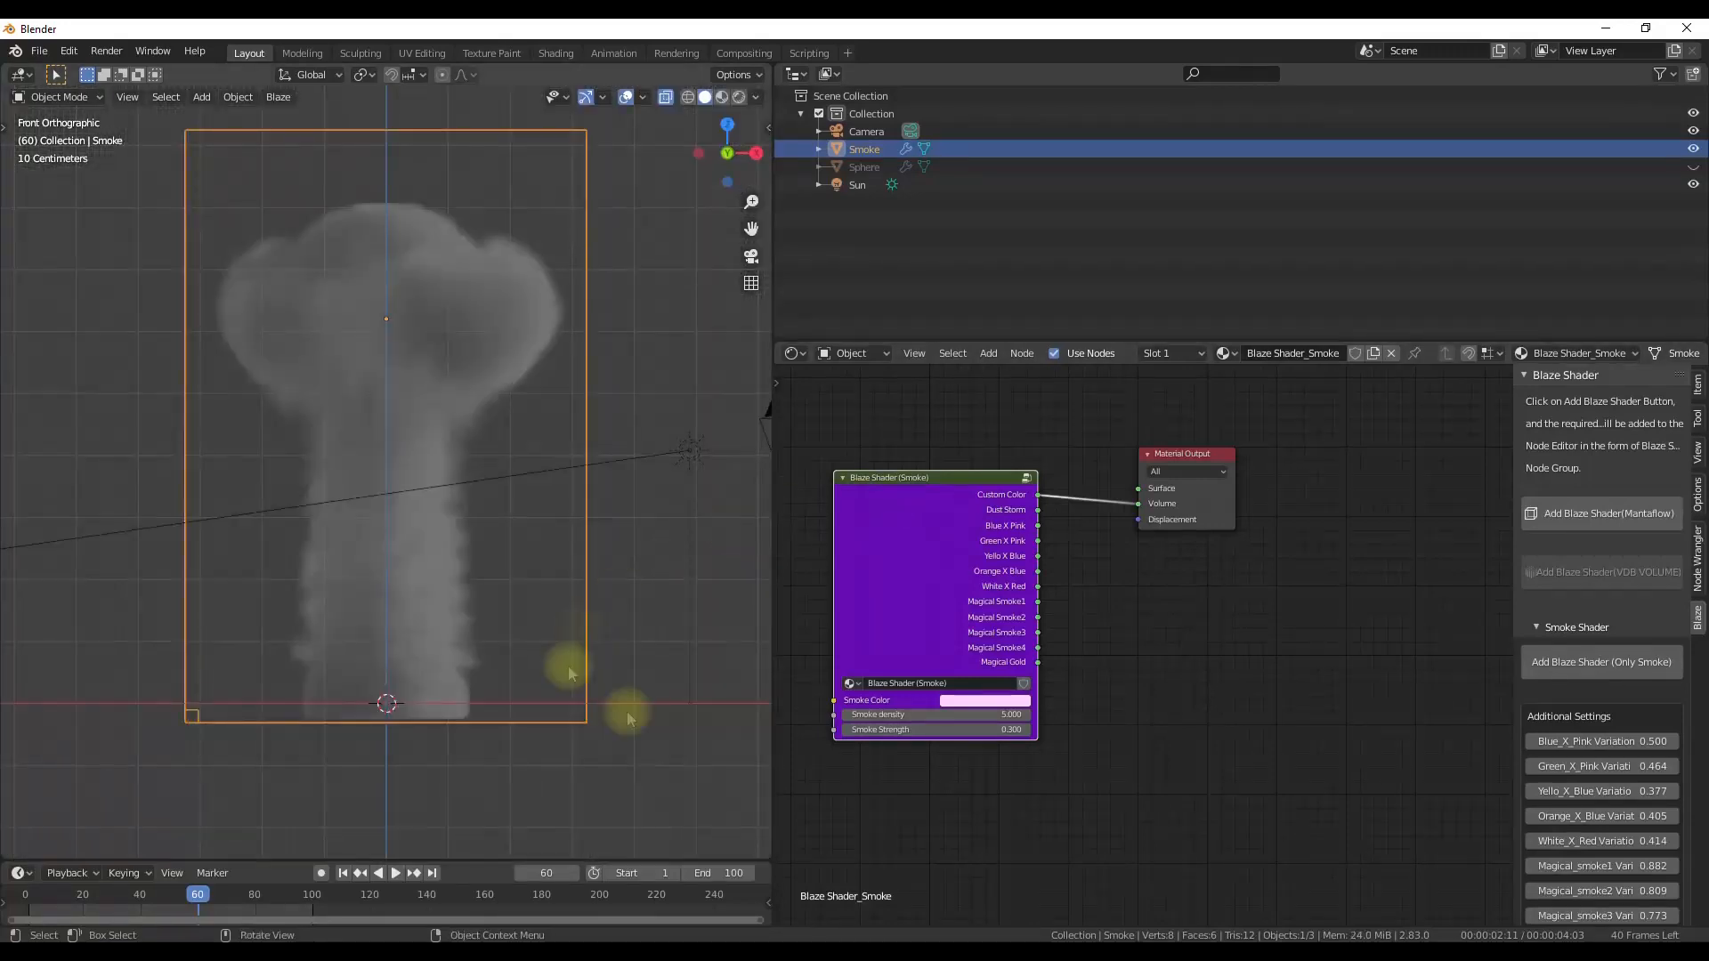
Free the Smoke domain's baked cache, and unhide the Sphere and give it a flow type that includes fire.
left_click(792, 354)
left_click(1282, 436)
scroll(847, 763, "down", 5)
left_click(921, 748)
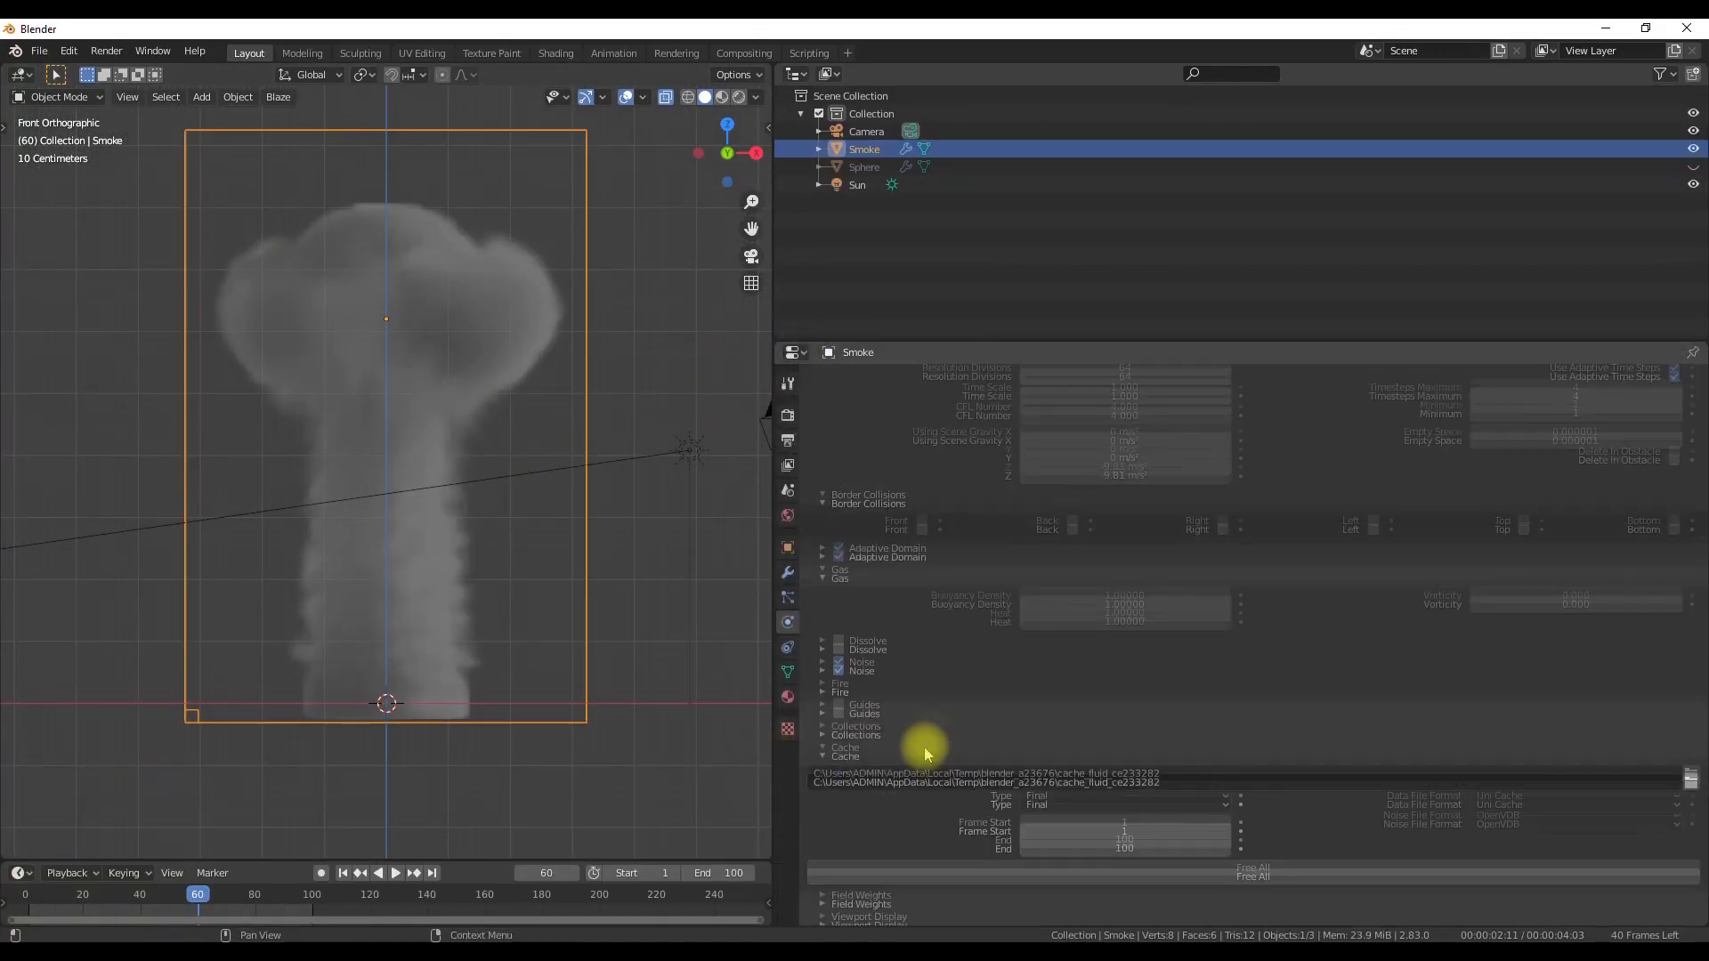
left_click(1656, 167)
left_click(1693, 167)
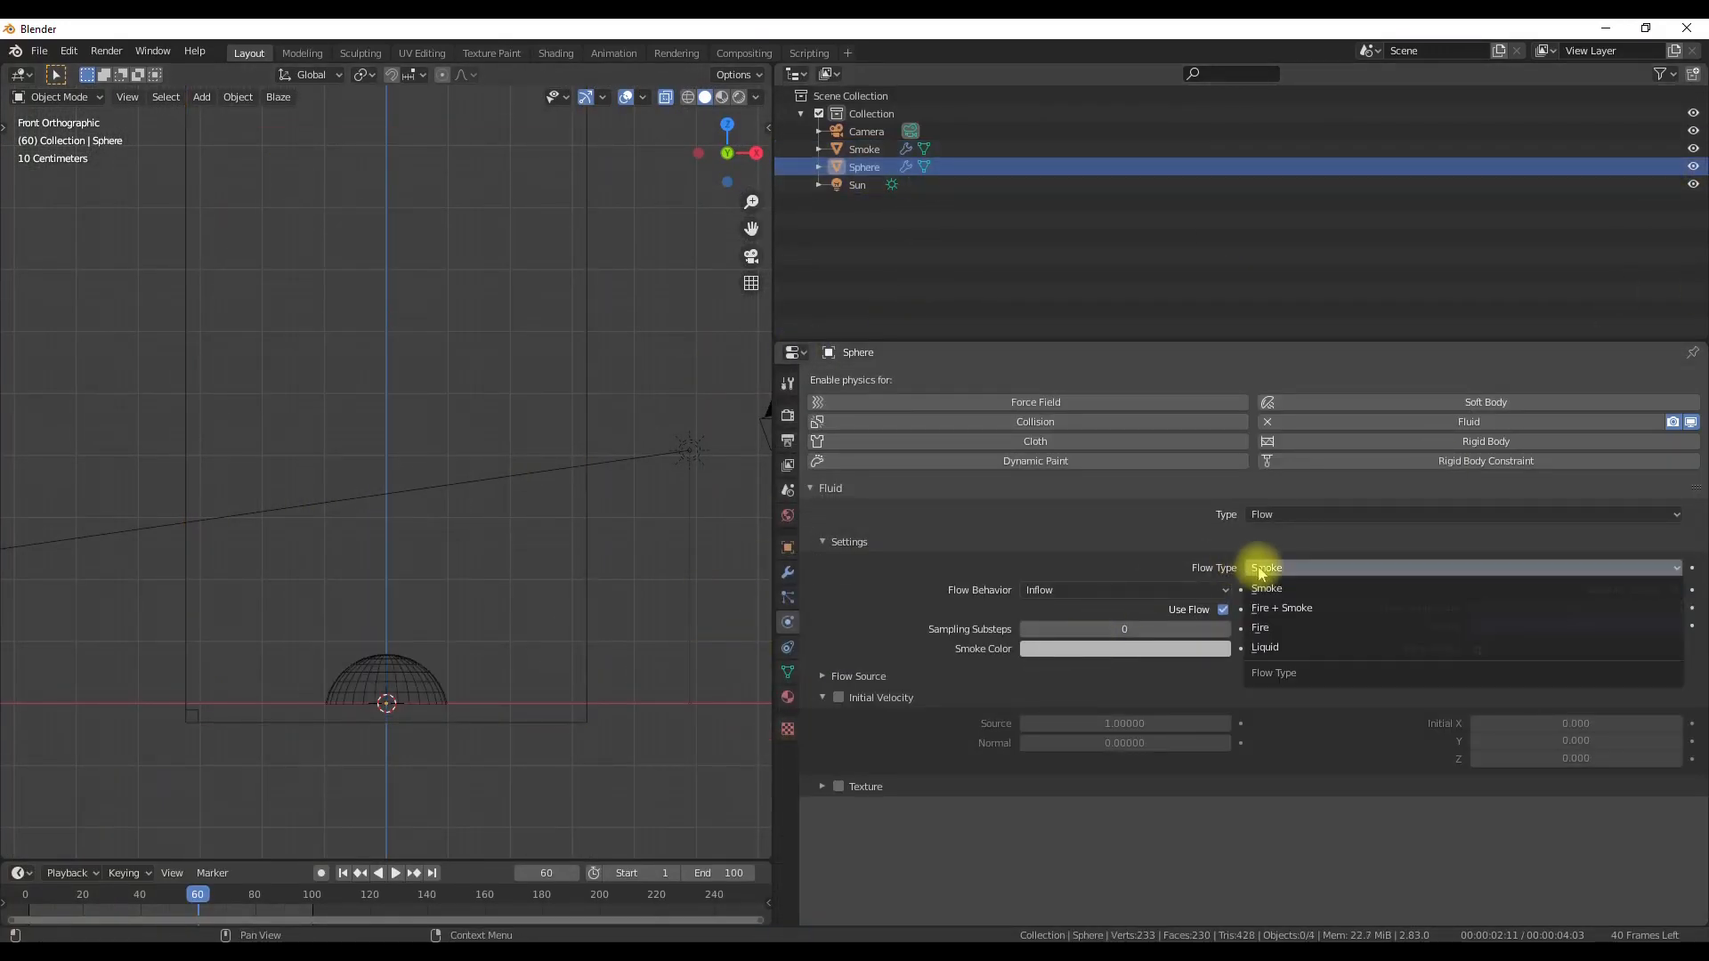
left_click(1119, 695)
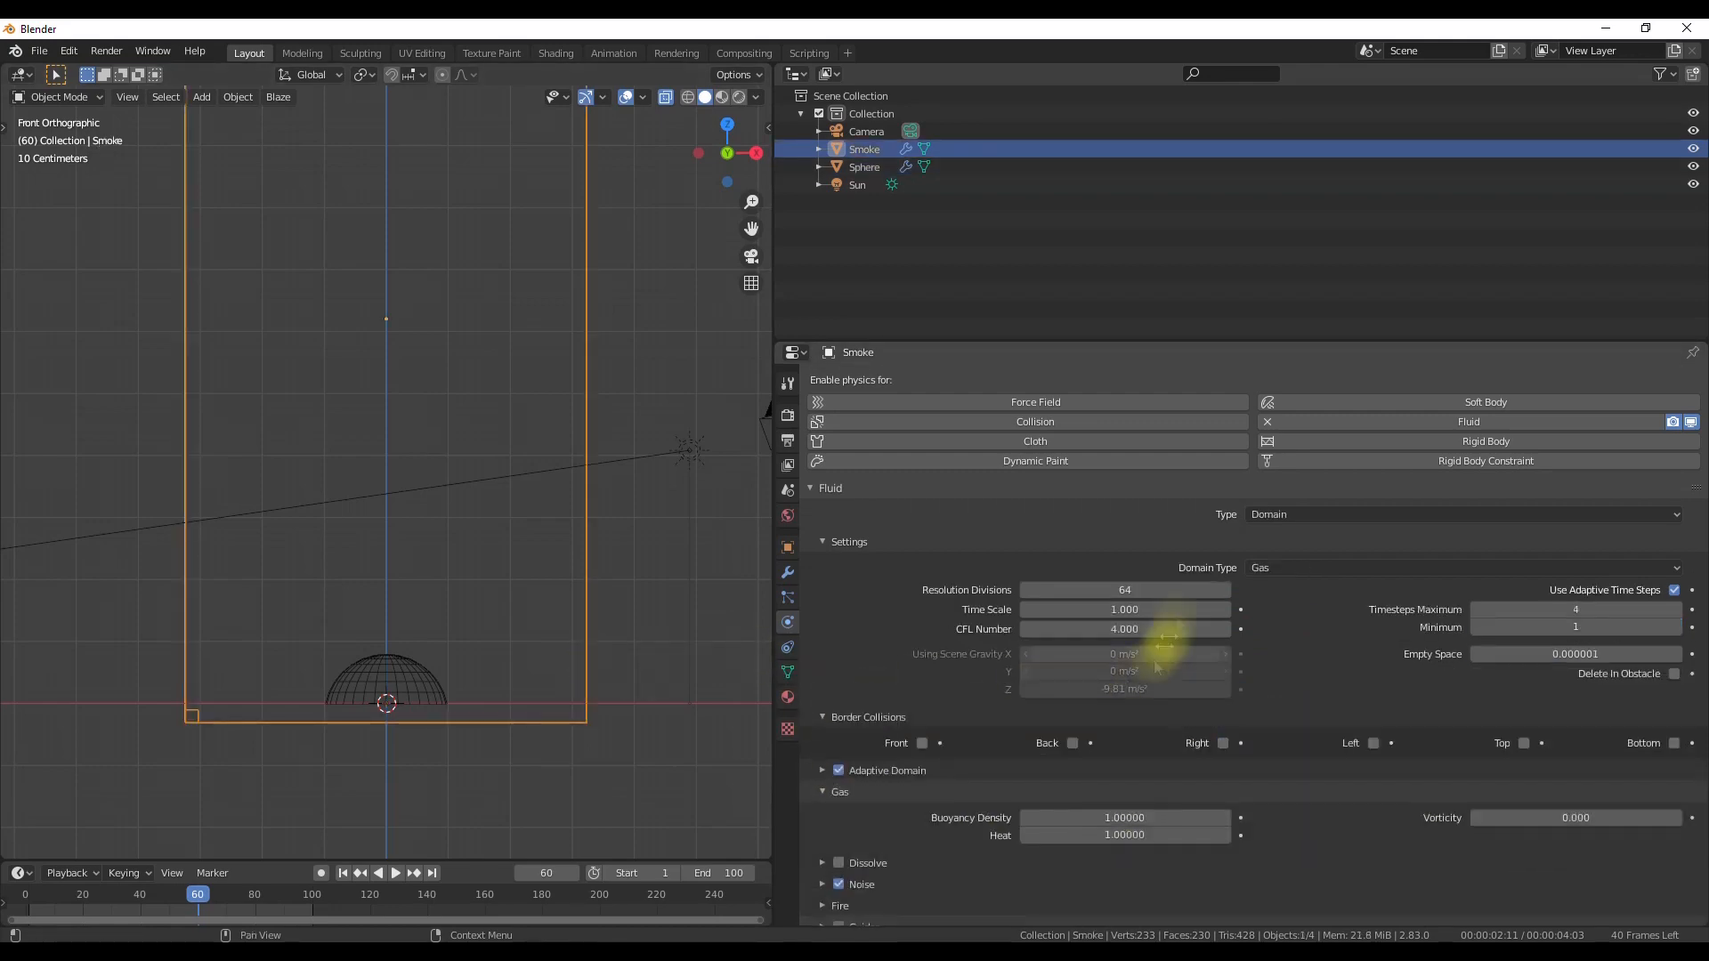
Bake the Smoke domain's full simulation for frames 1 to 100 and play it to frame 35.
scroll(916, 710, "down", 4)
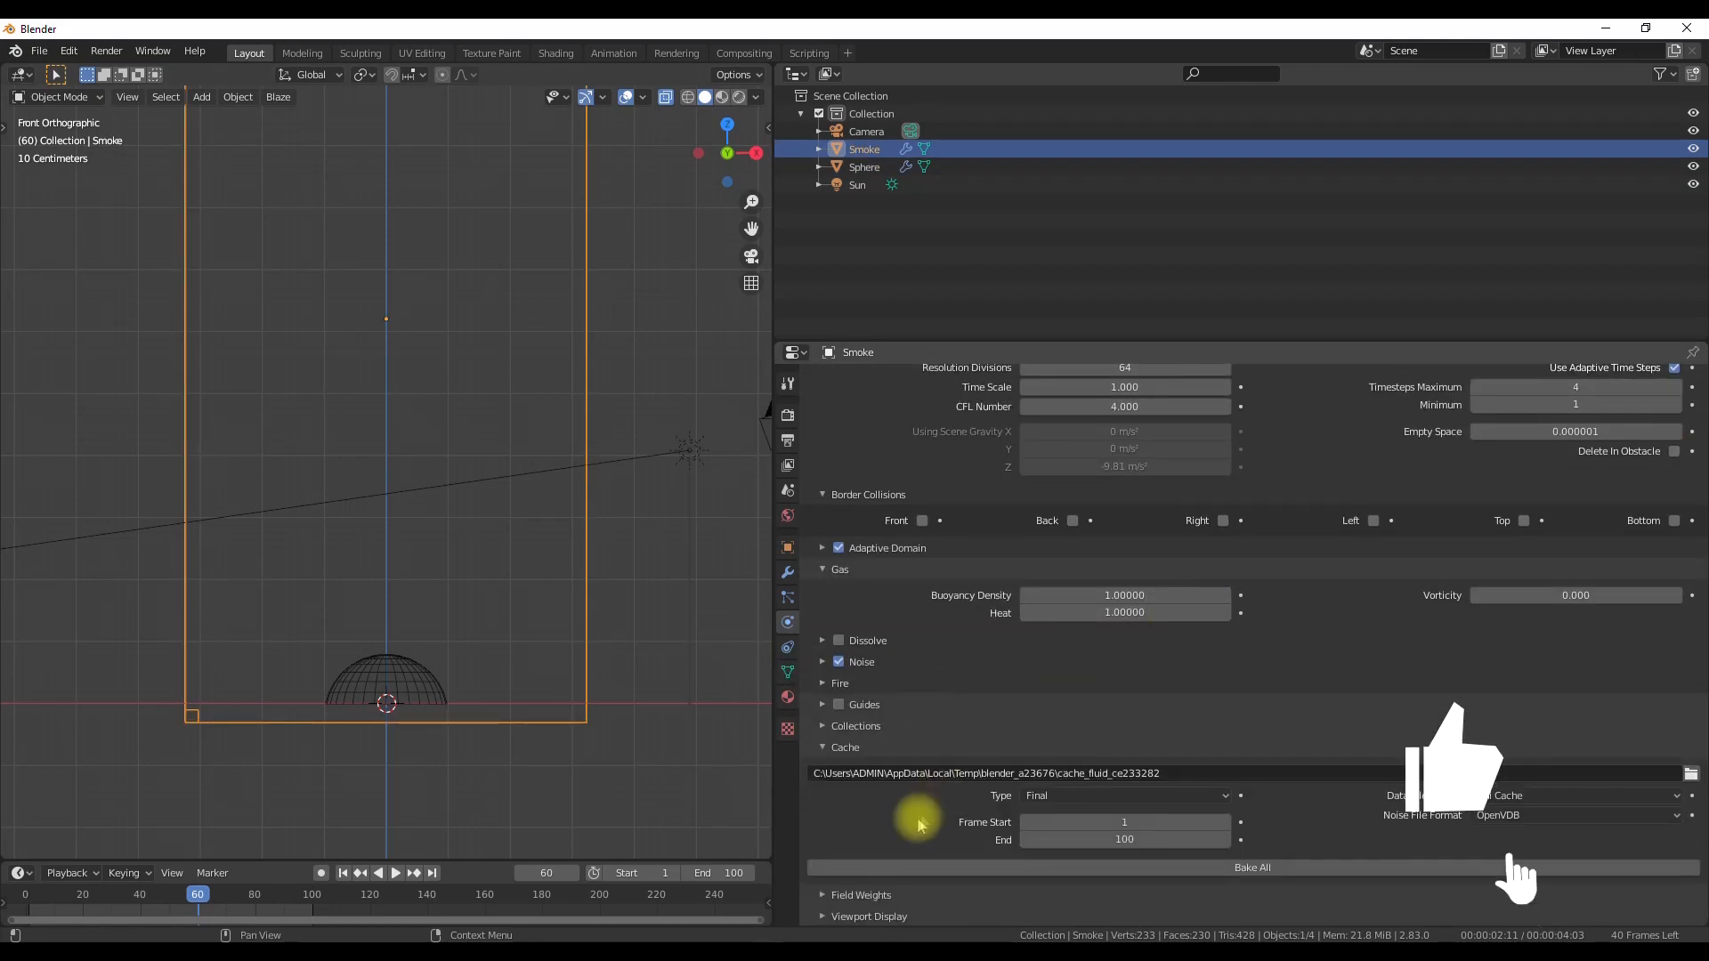
left_click(926, 863)
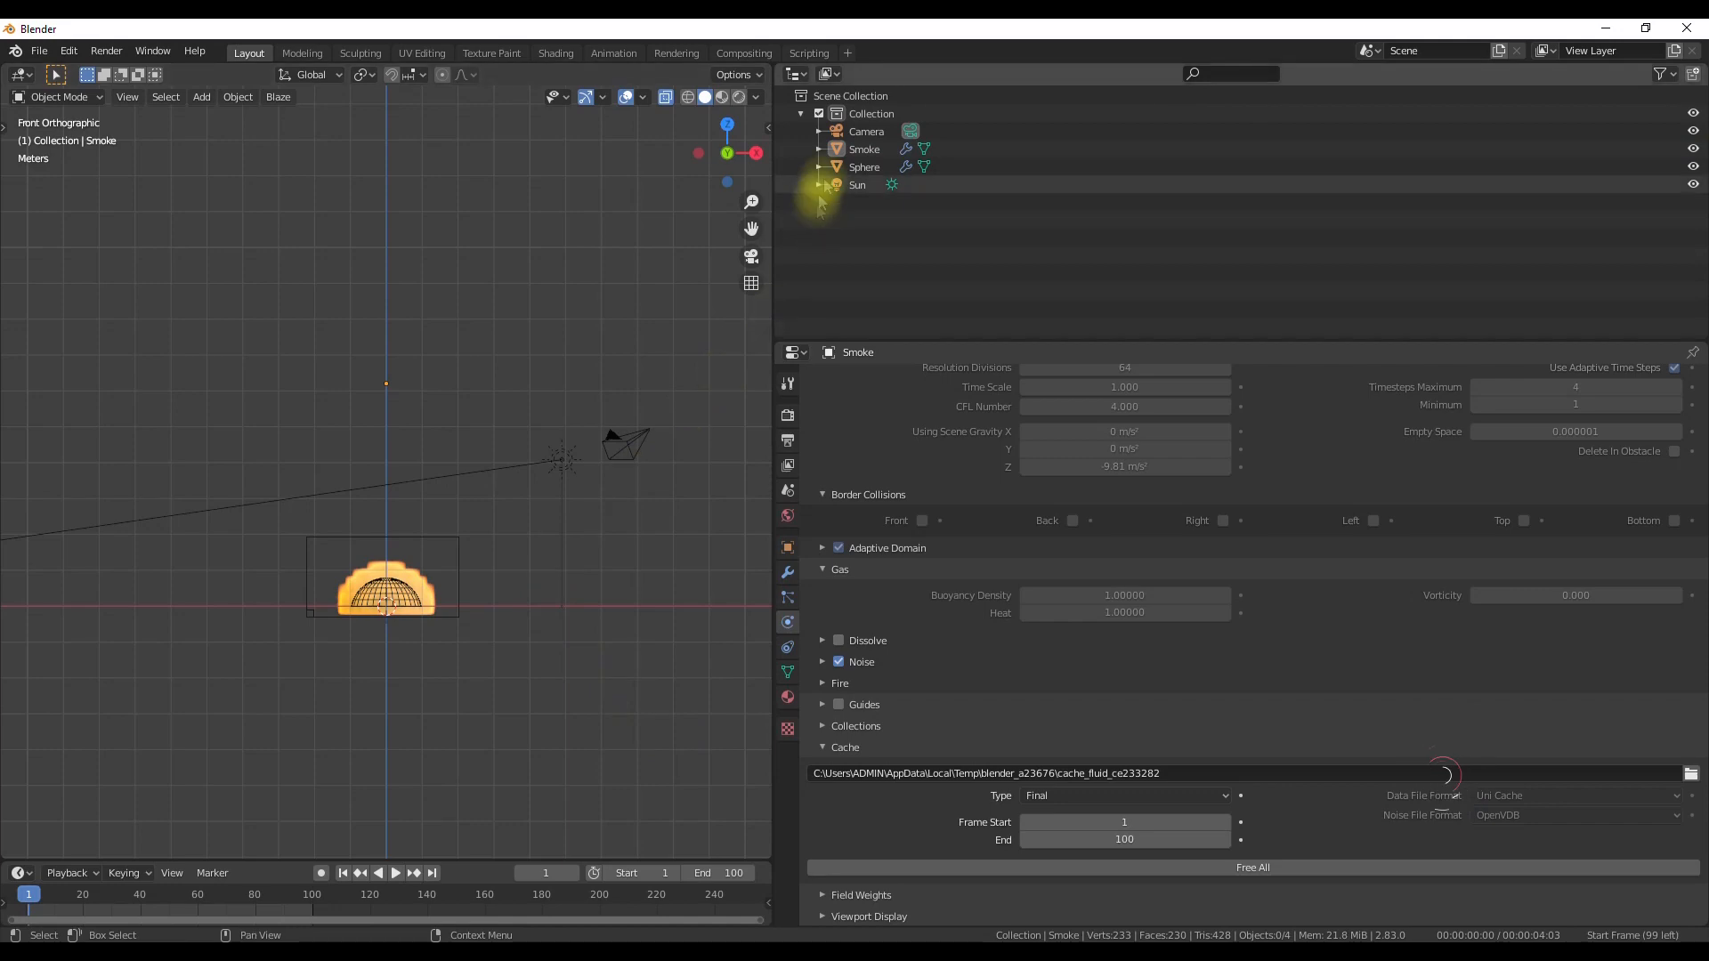
left_click(863, 148)
key("space")
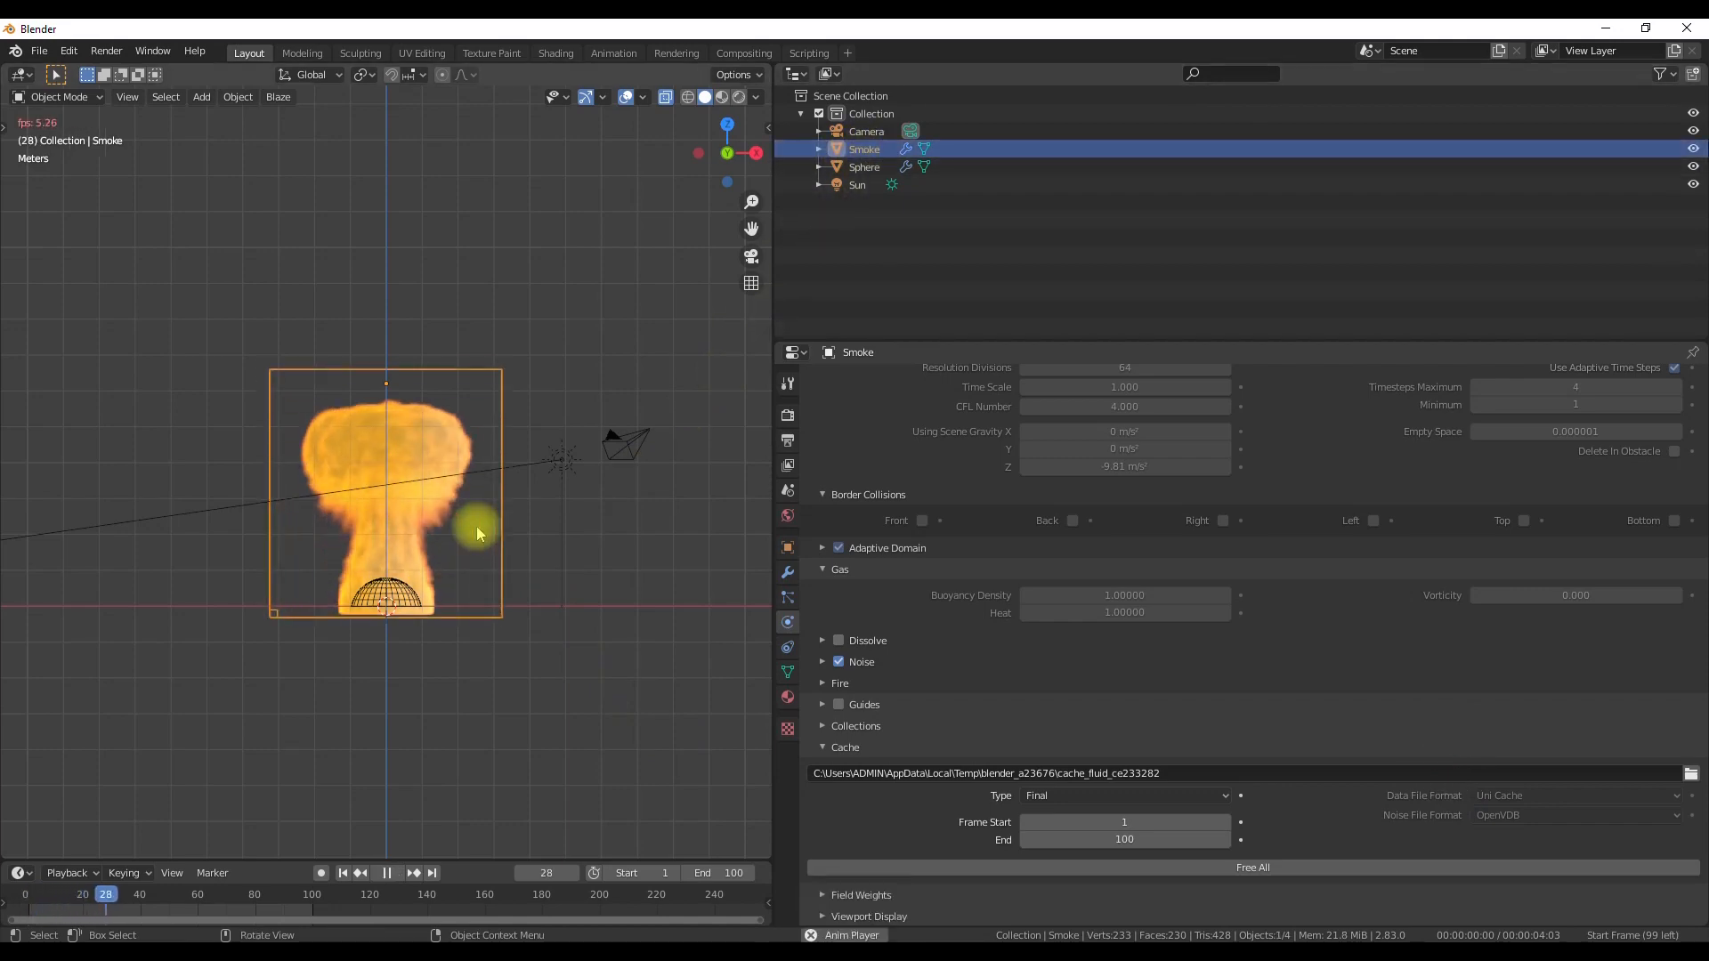
key("space")
Preview the fire domain in rendered shading with its material in the Shader Editor, and unhide the Sun.
left_click(792, 353)
left_click(821, 469)
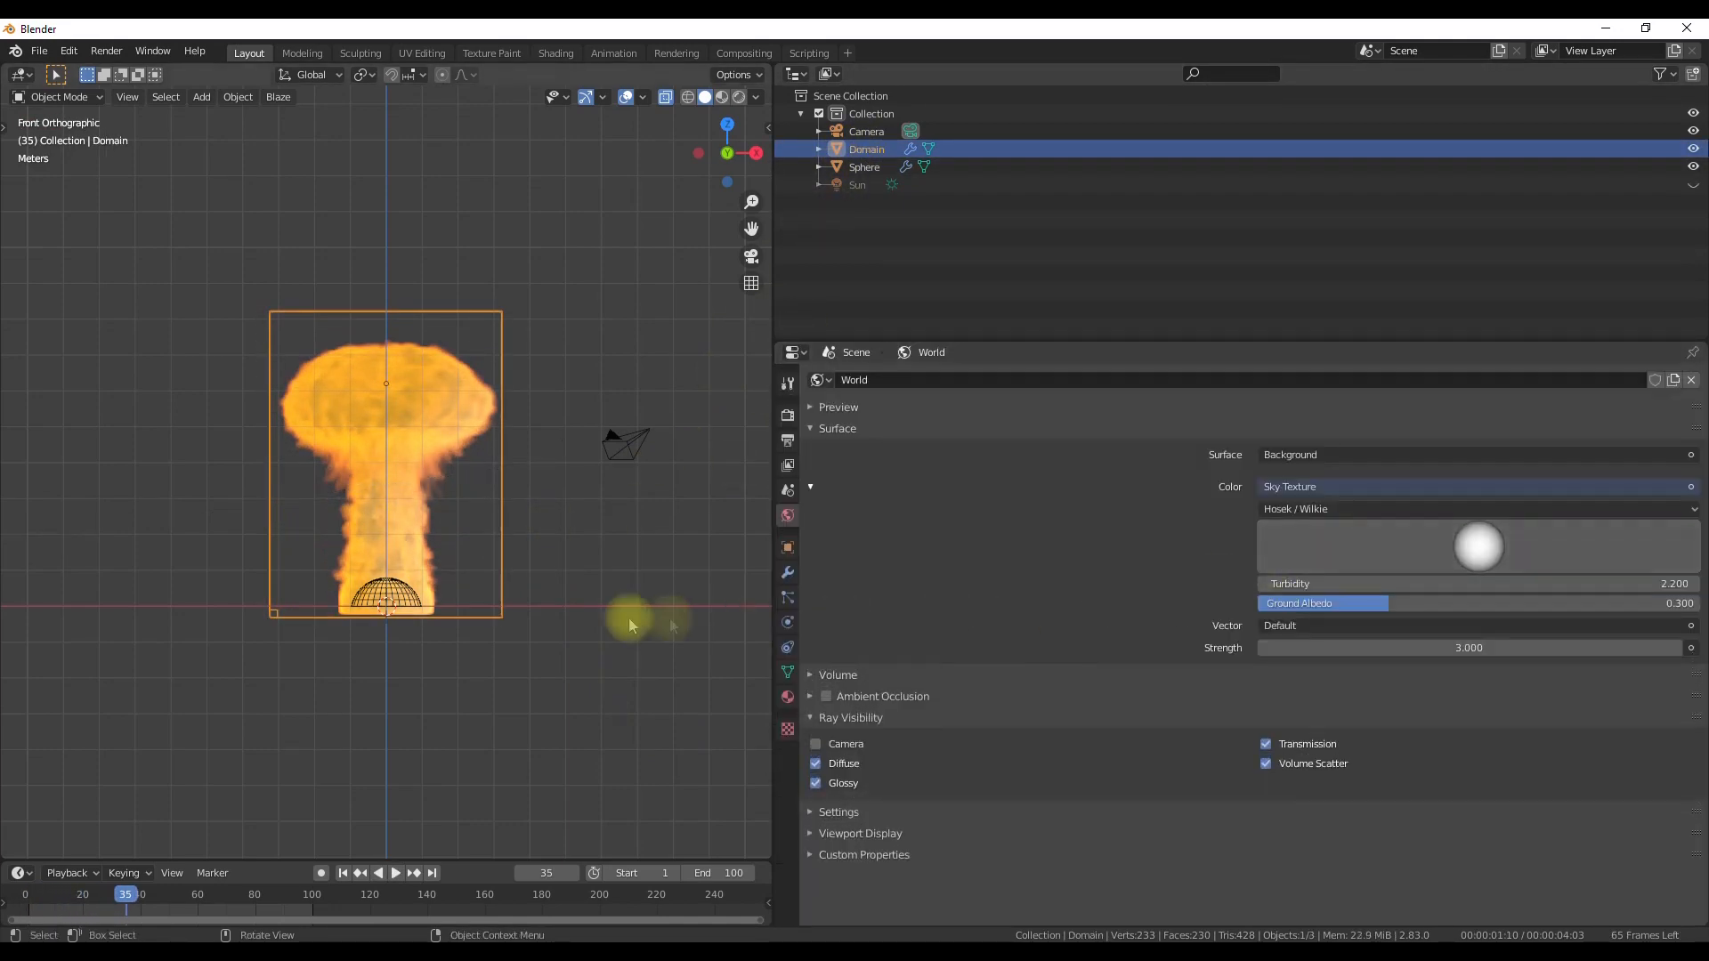
key("z")
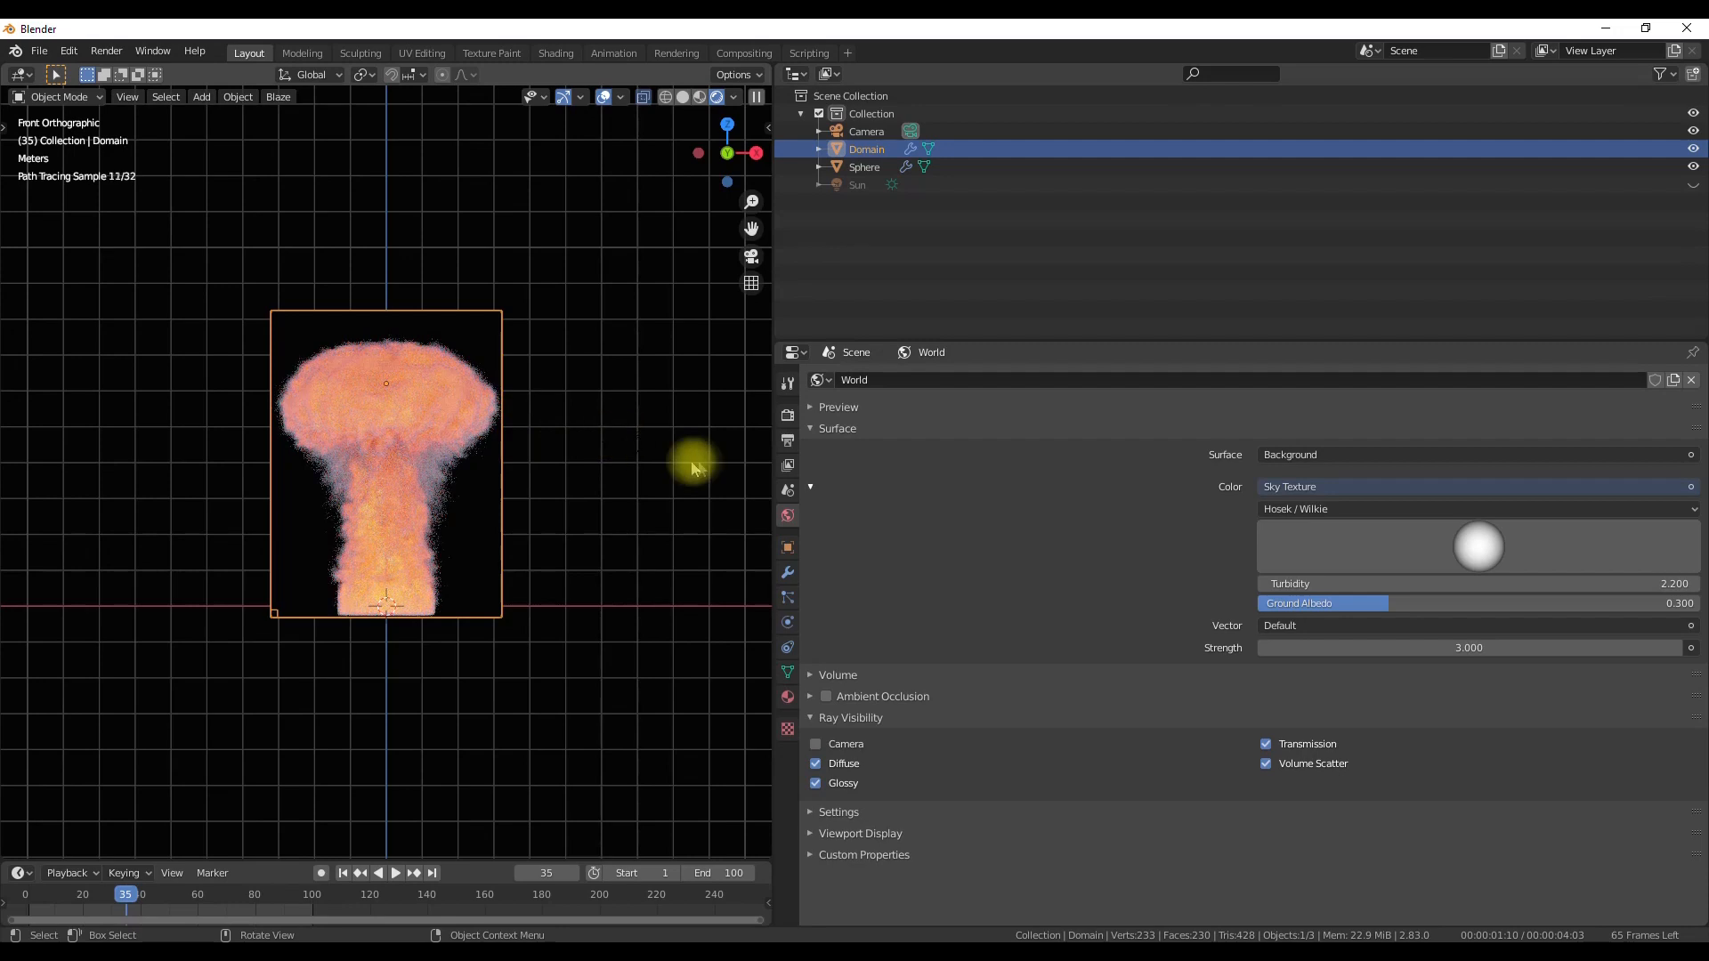
left_click(795, 353)
left_click(817, 478)
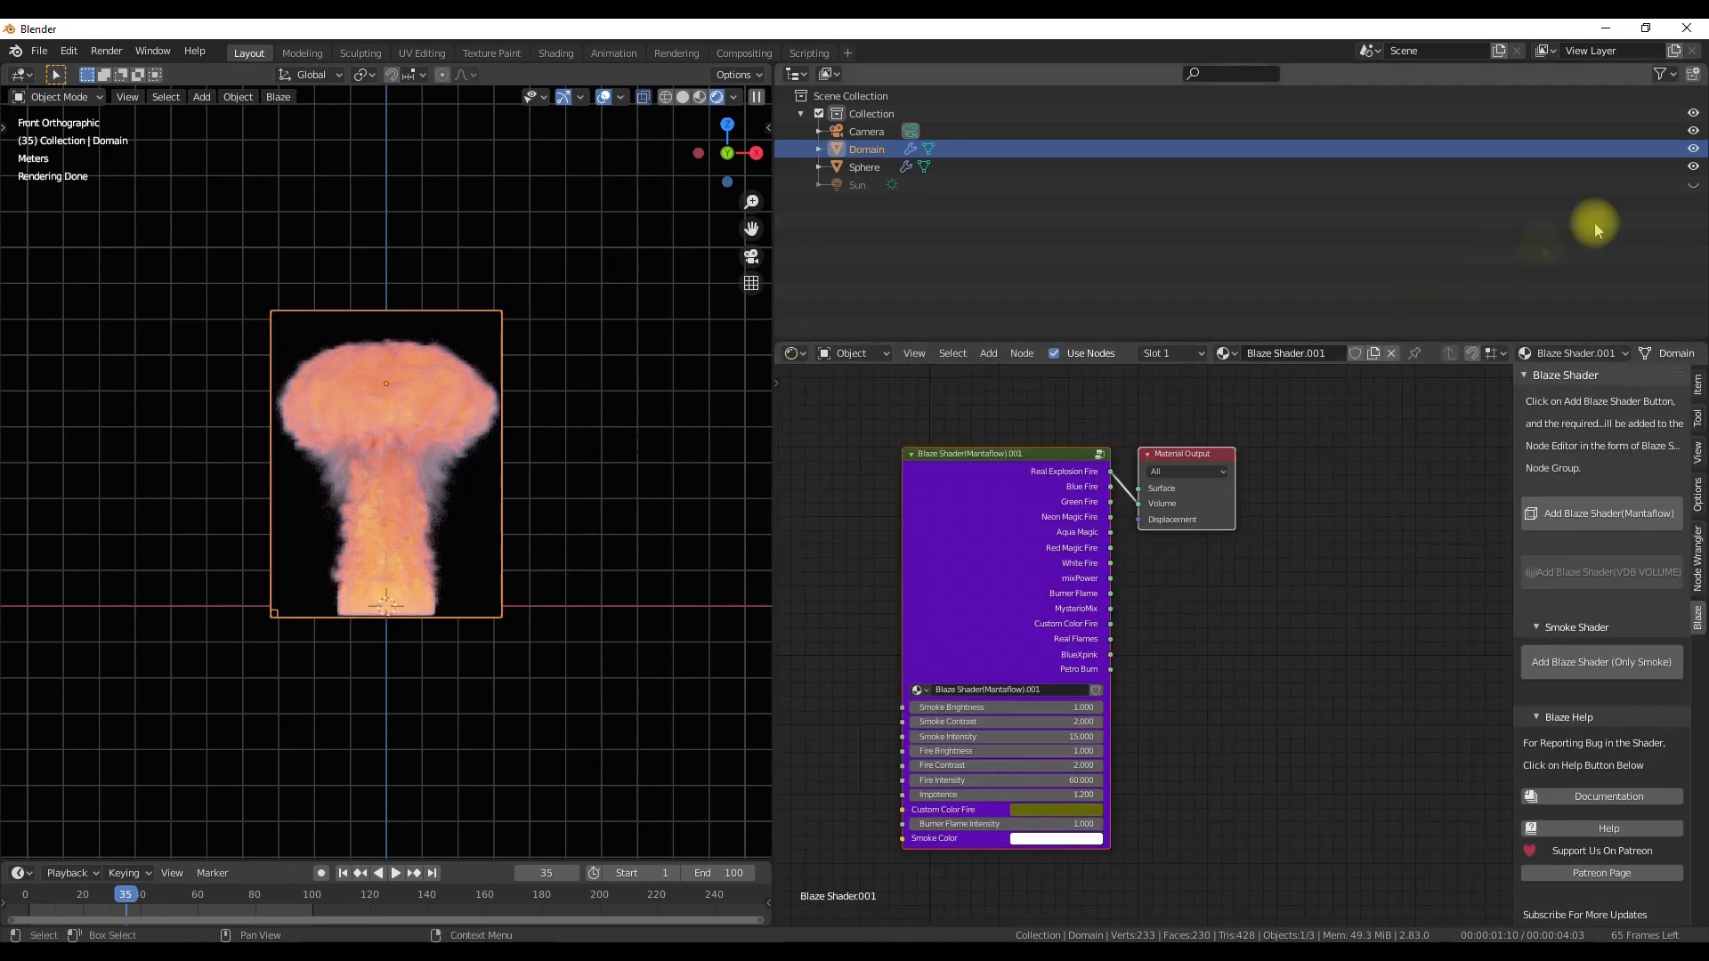
left_click(1693, 184)
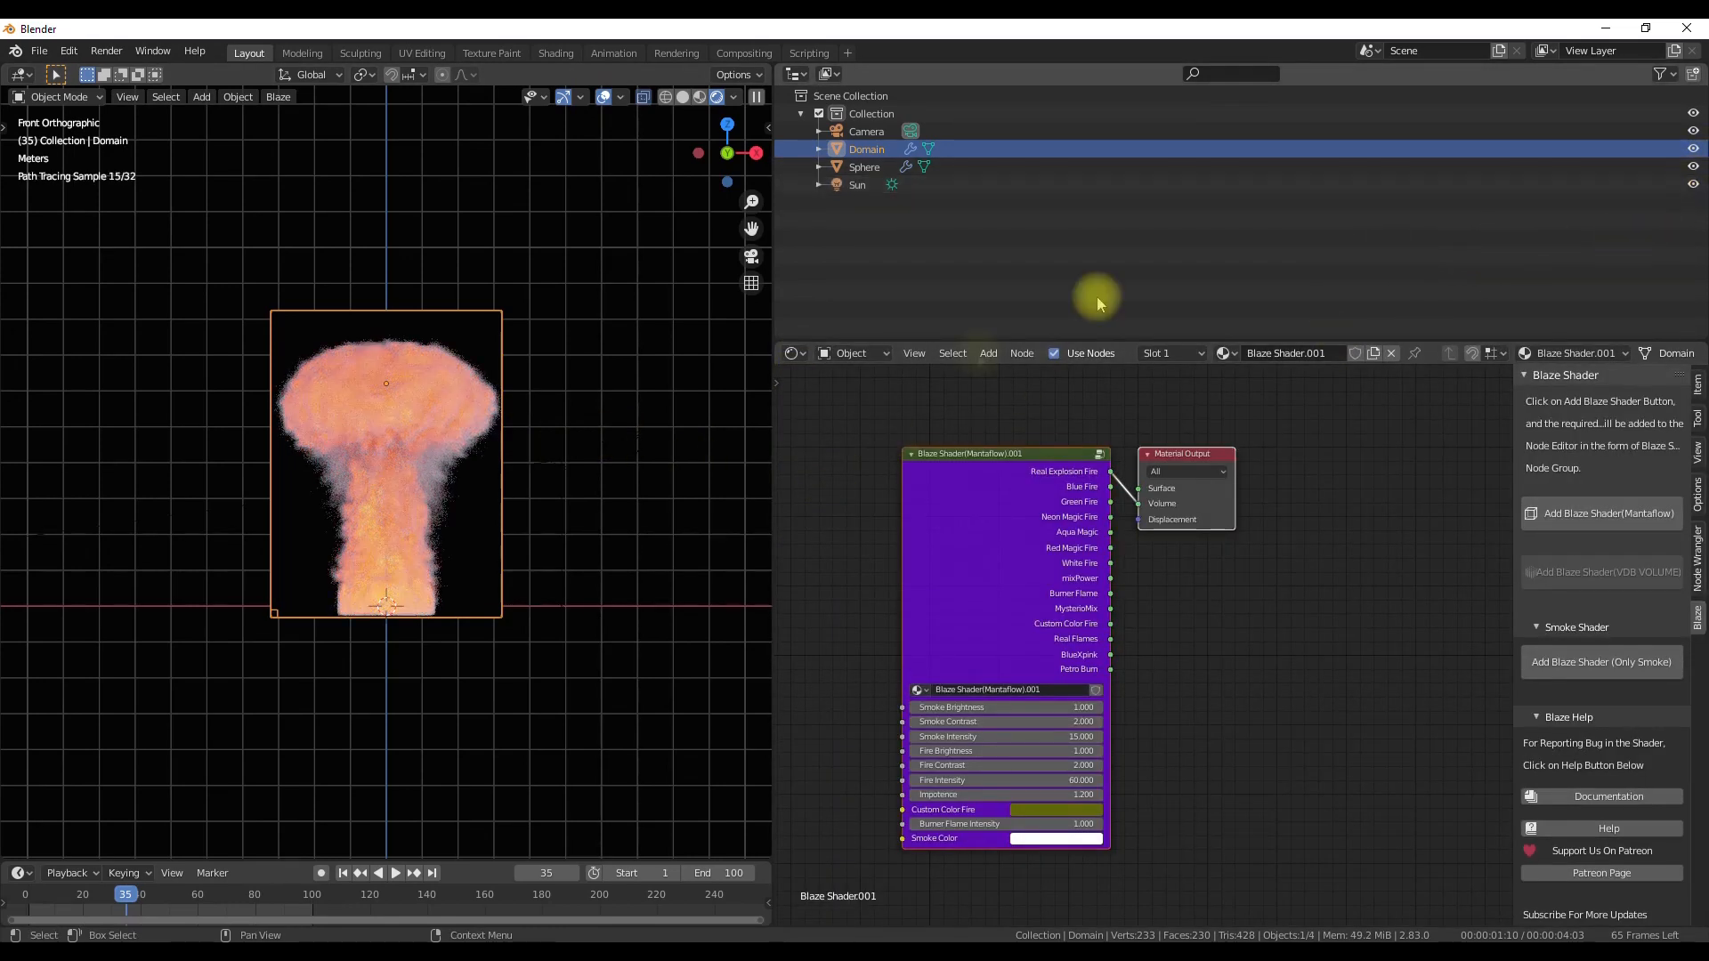
Hide the Shader Editor's sidebar and move the Blaze Shader (Mantaflow) node away from the Material Output.
key("n")
scroll(1174, 650, "up", 1)
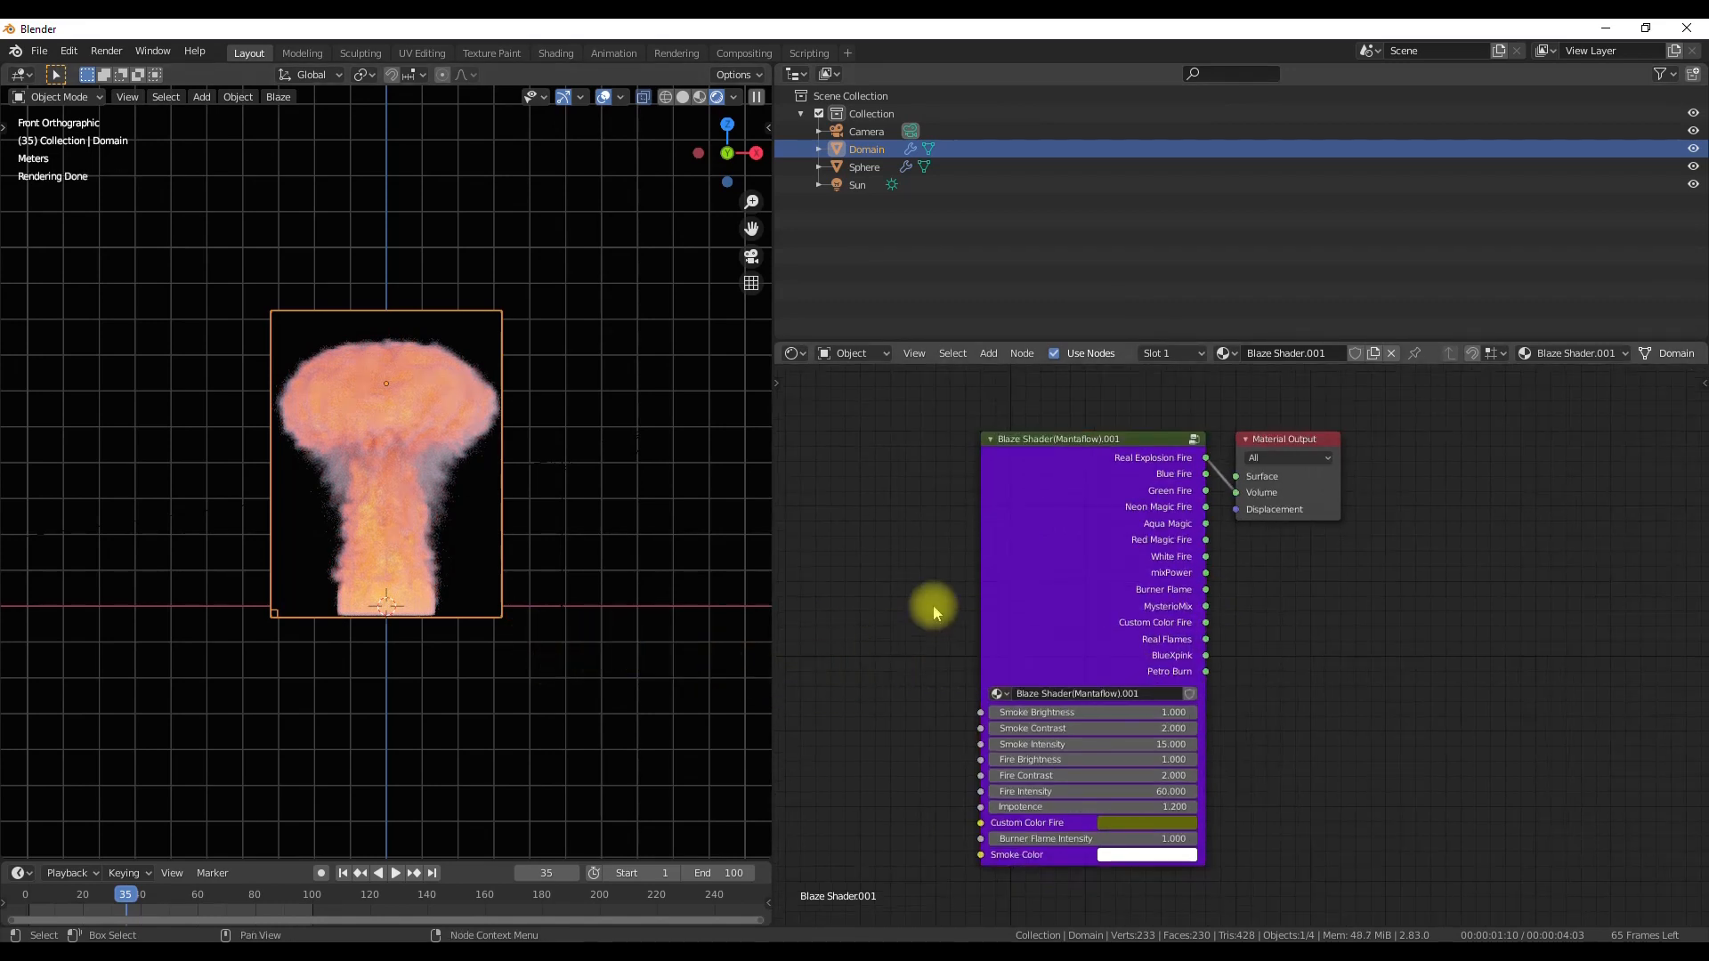
left_click_drag(1060, 577, 967, 577)
Play through the fire simulation in solid shading, settle on frame 26 and preview it in rendered shading.
key("z")
key("space")
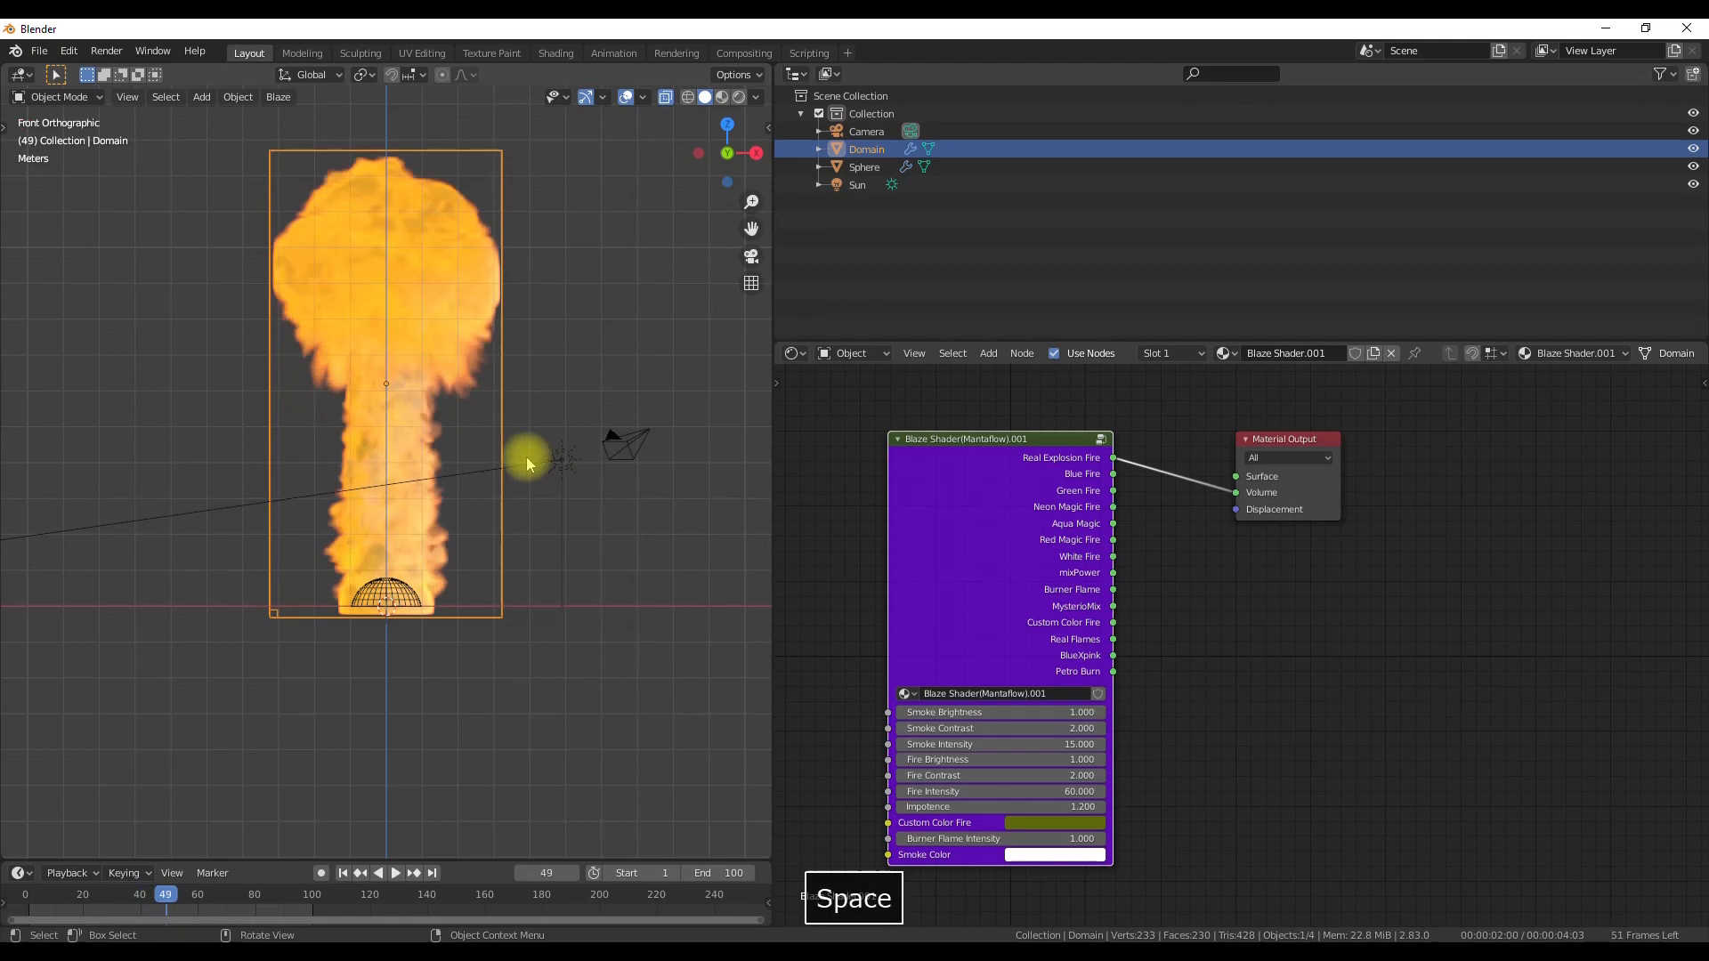
key("z")
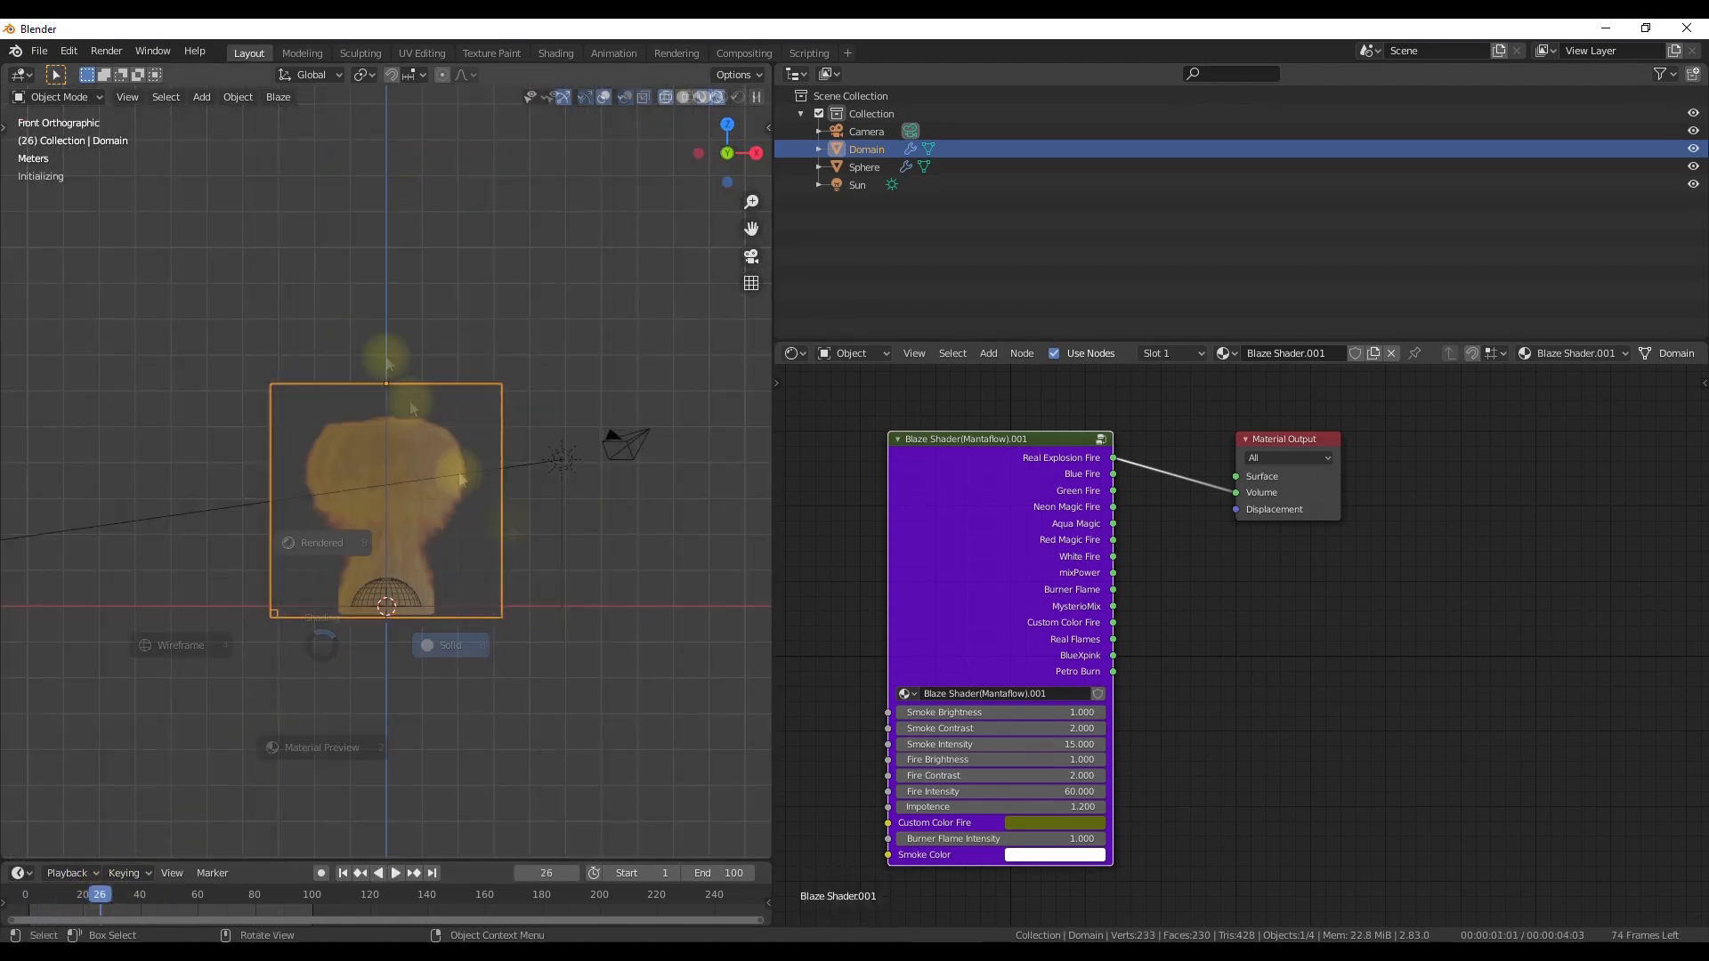
left_click(386, 361)
Set the Blaze Shader's Fire Intensity to 150 and connect its Real Flames output to Volume.
scroll(392, 374, "up", 2)
left_click_drag(946, 653, 935, 626)
left_click(964, 763)
type("150")
key("Return")
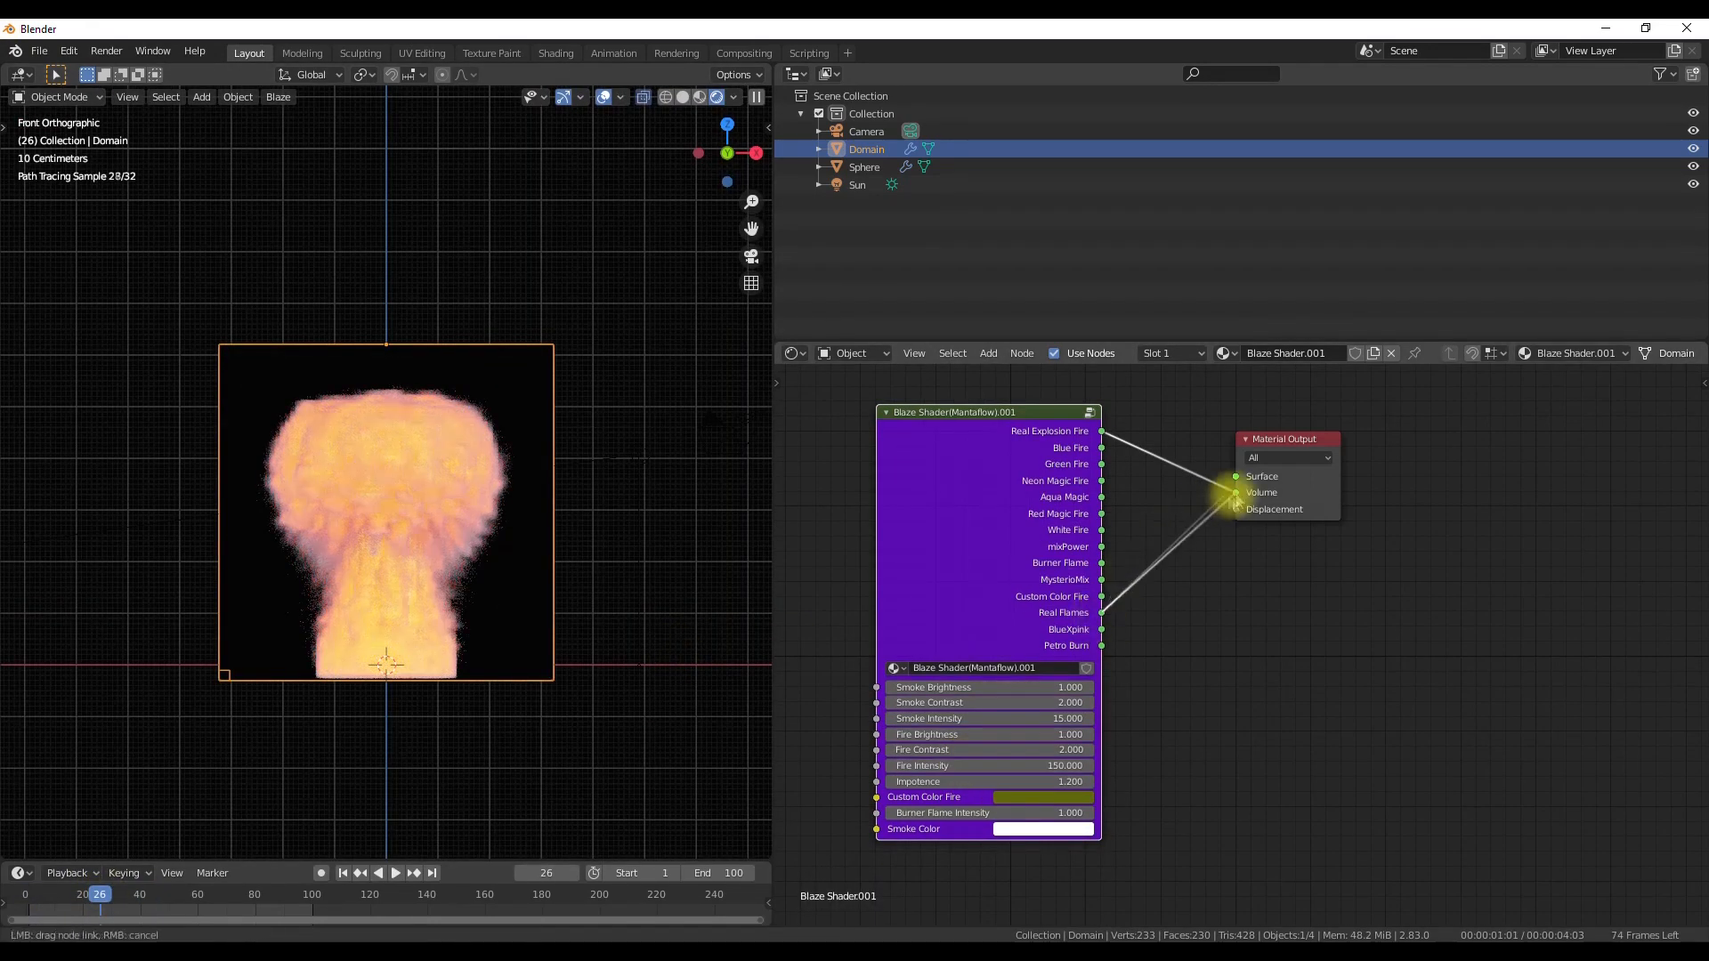
left_click_drag(1222, 503, 1218, 509)
Set the Blaze Shader's Smoke Brightness and Smoke Contrast to 0.
left_click(1012, 686)
type("0")
key("Return")
left_click(1019, 703)
type("0")
key("Return")
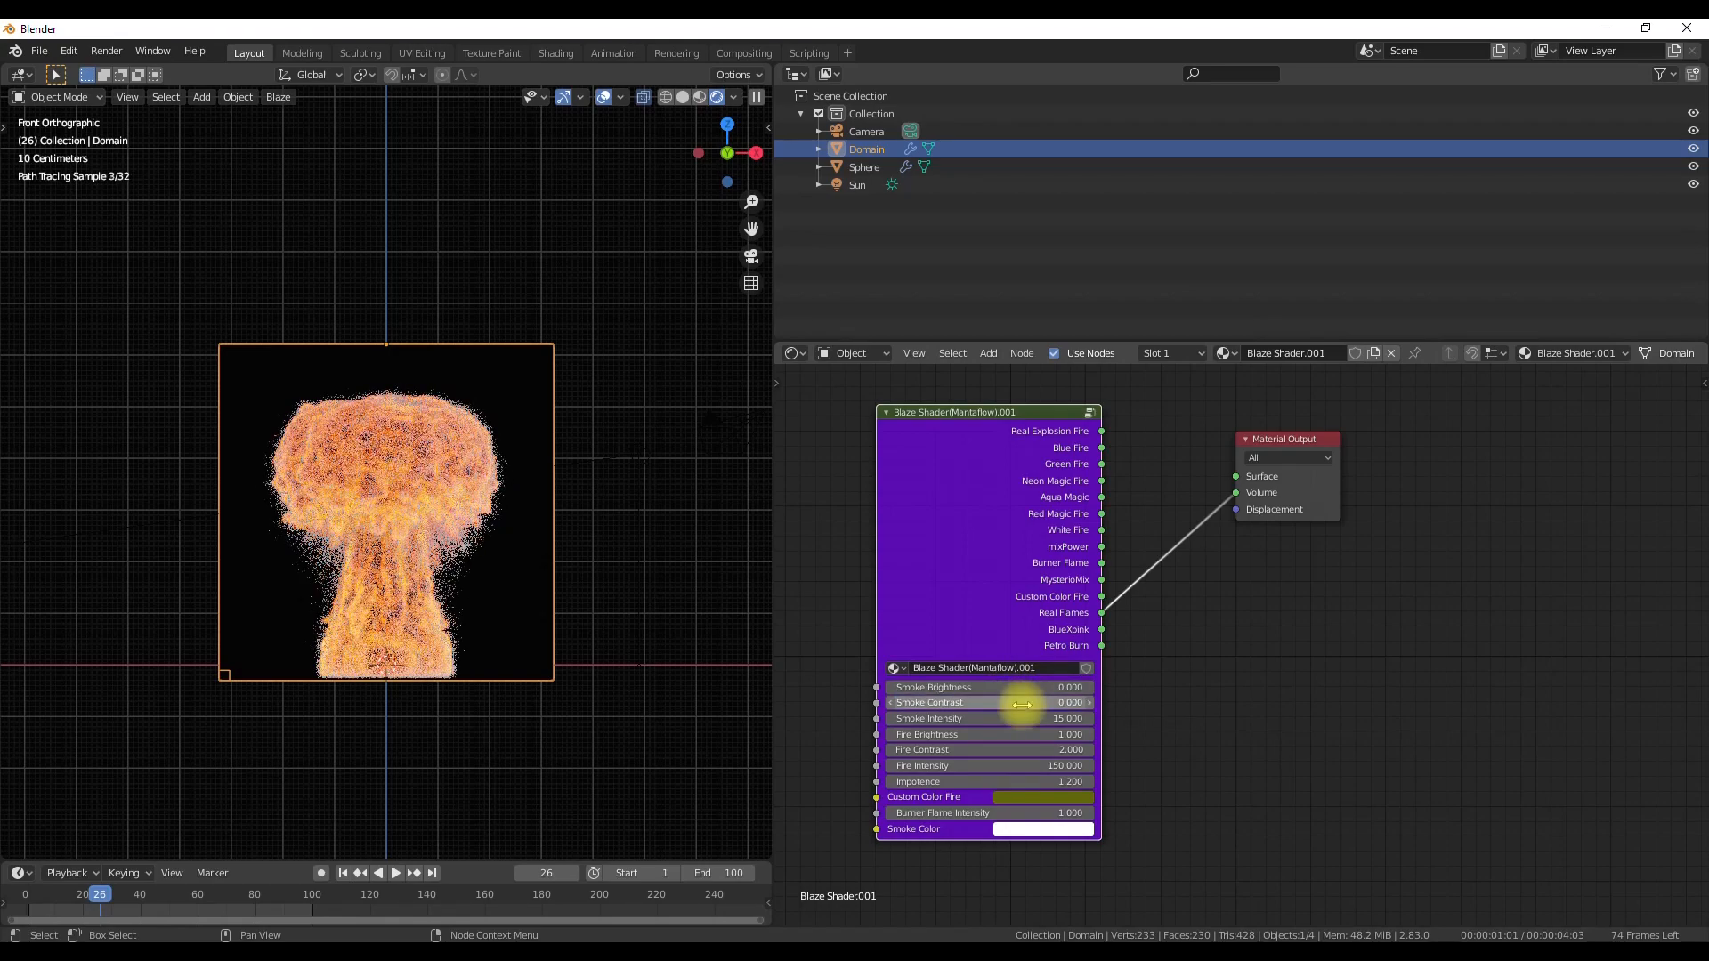
Set the Blaze Shader's Fire Intensity to 60.
left_click(999, 764)
type("60")
key("Return")
Preview other fire outputs such as Blue Fire on the Volume socket, and reconnect Real Flames.
left_click_drag(1103, 641, 1053, 681)
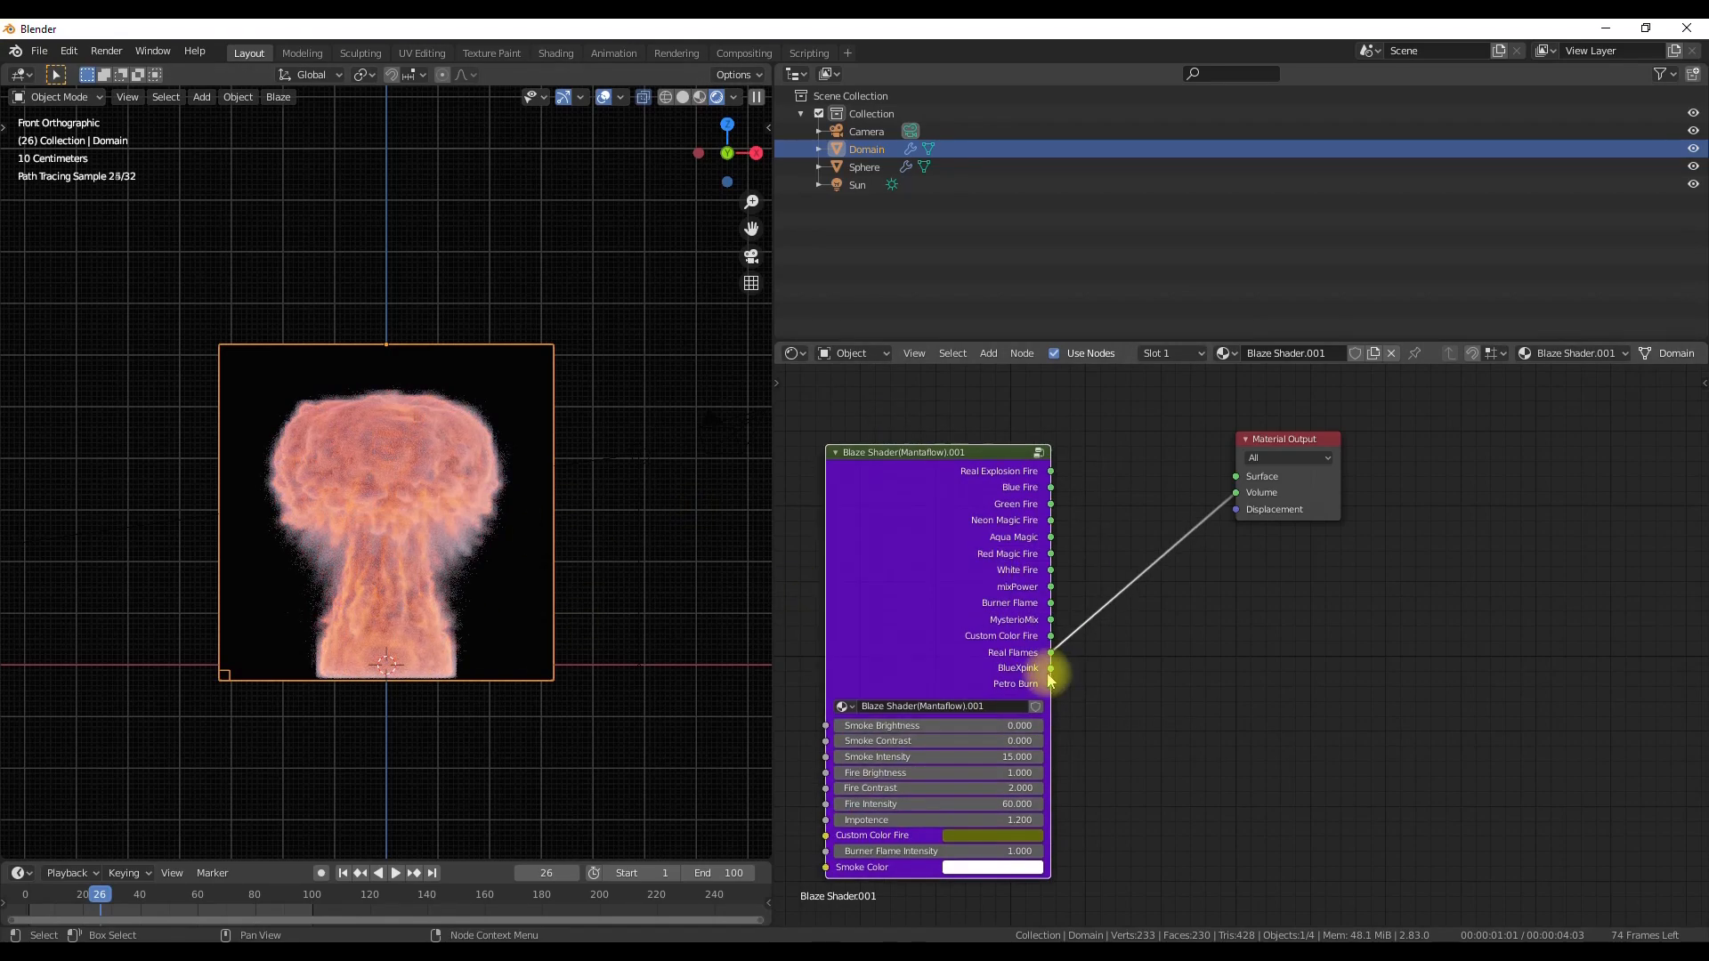
left_click_drag(1221, 523, 1234, 495)
left_click_drag(955, 648, 972, 583)
left_click_drag(1067, 421, 1264, 495)
left_click_drag(1068, 587, 1235, 493)
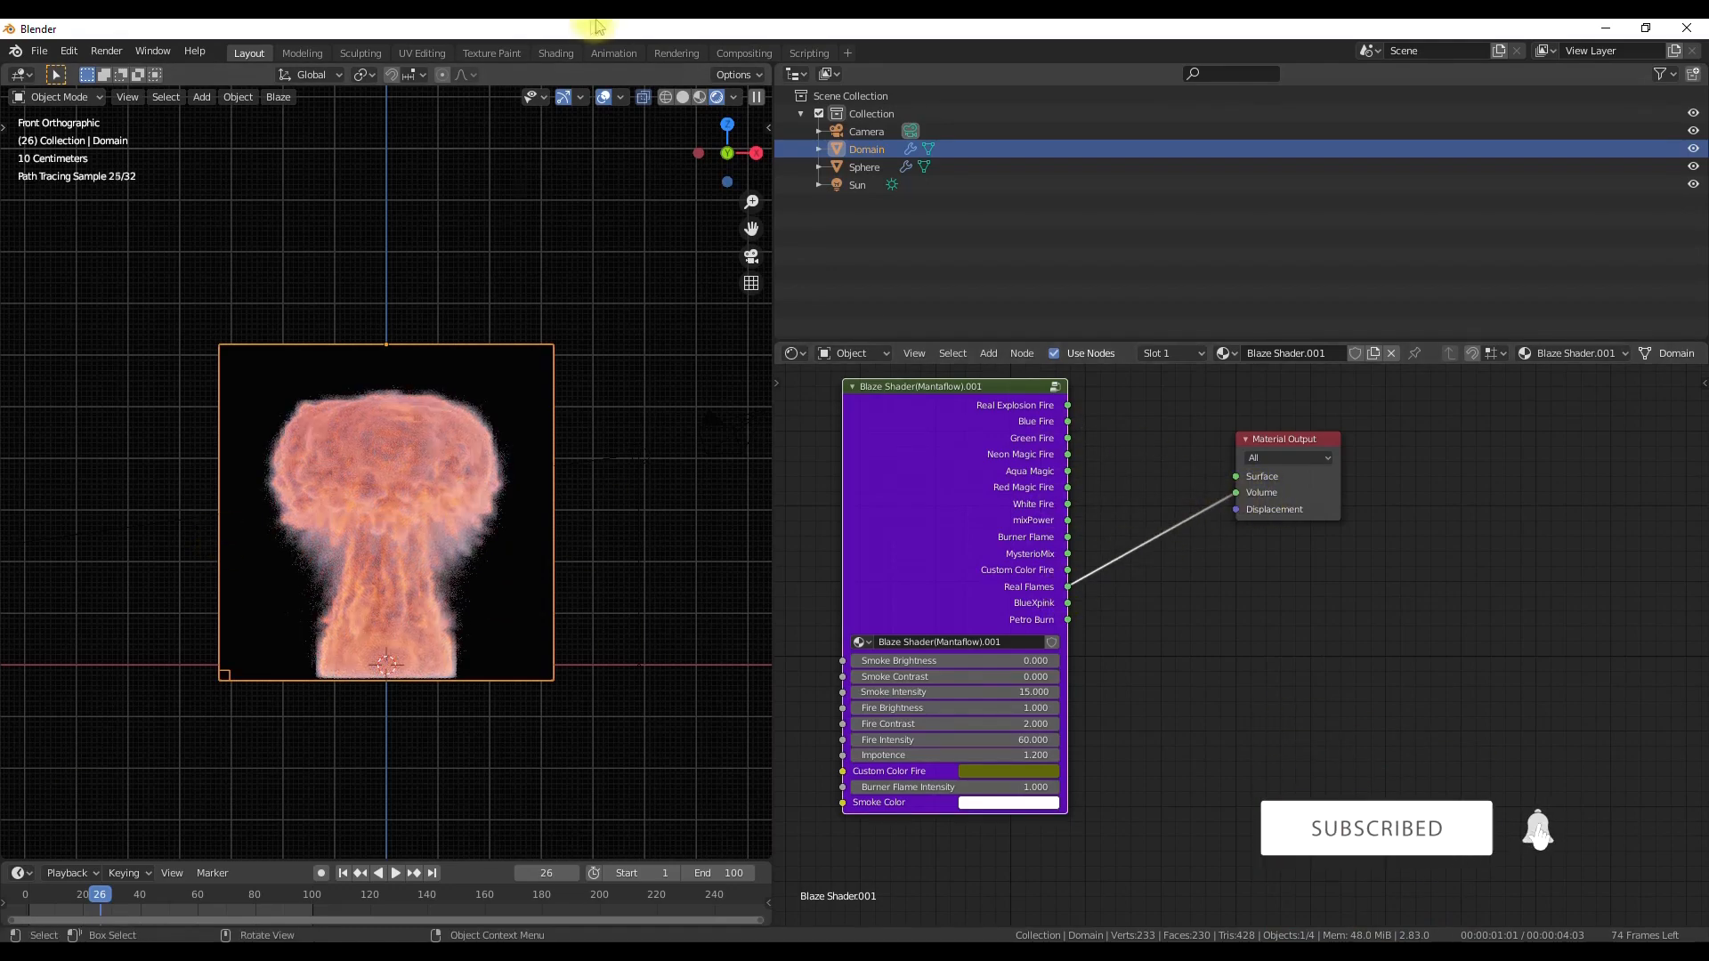
Hide the viewport overlays and play the fire simulation in solid shading, stopping at frame 85.
left_click(603, 97)
middle_click_drag(351, 446, 297, 587)
scroll(297, 587, "down", 6)
left_click(683, 97)
key("space")
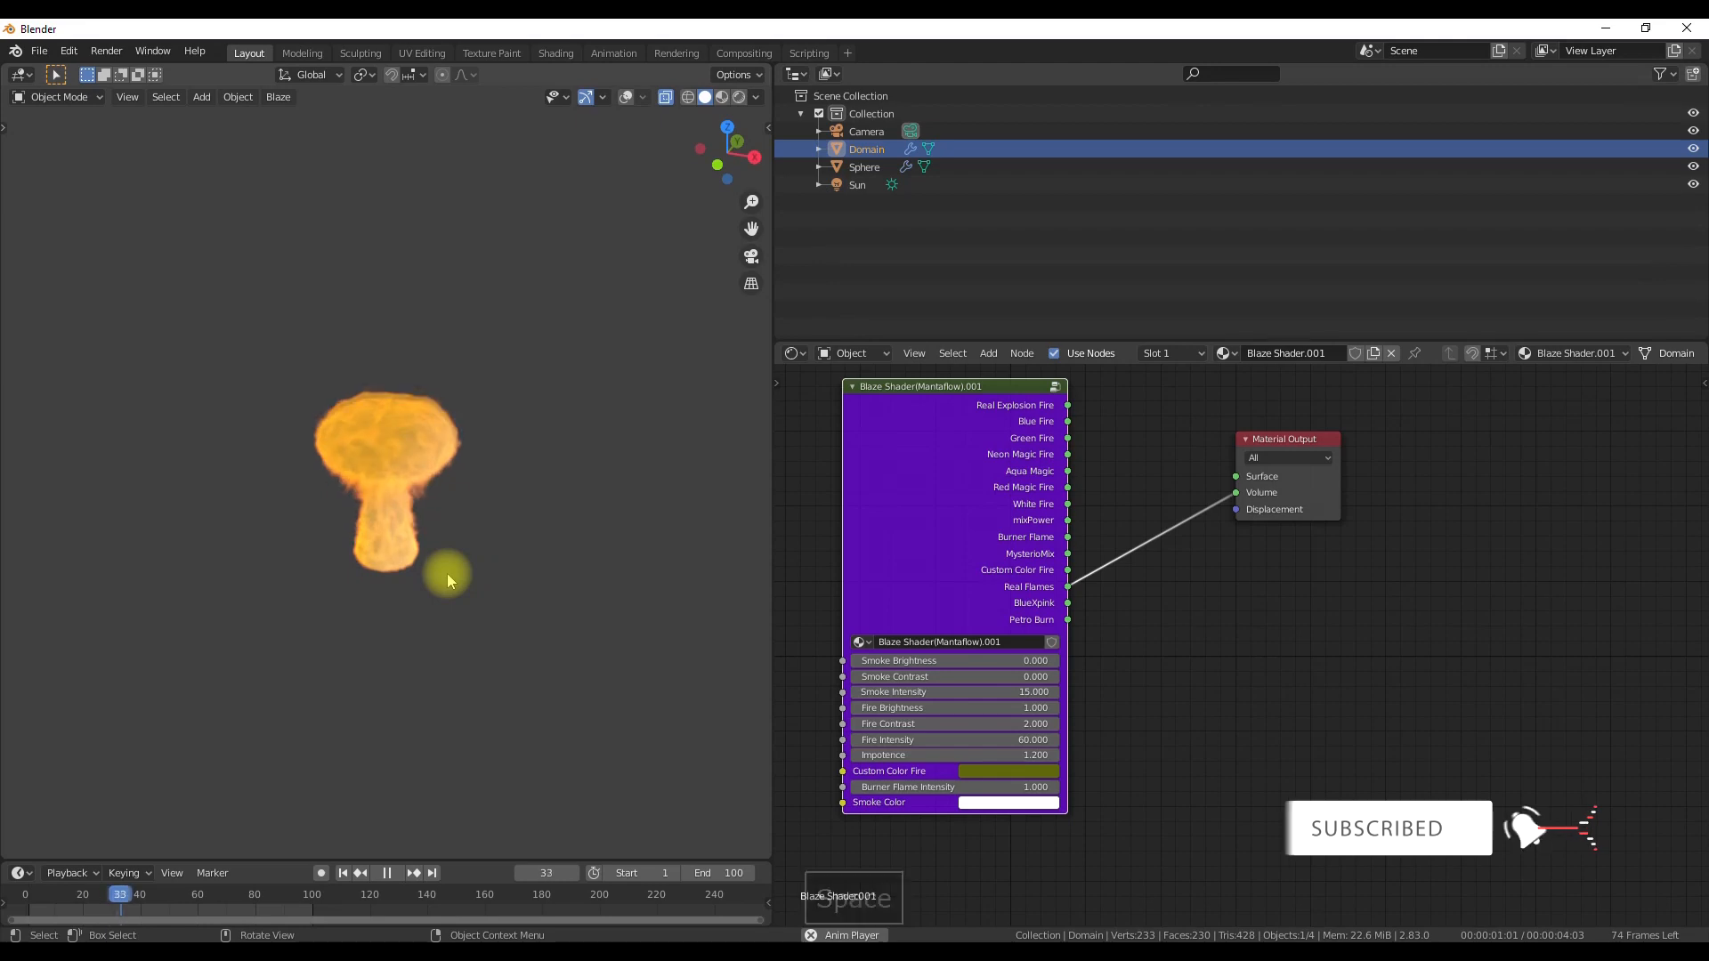
key("space")
key("space")
key("space")
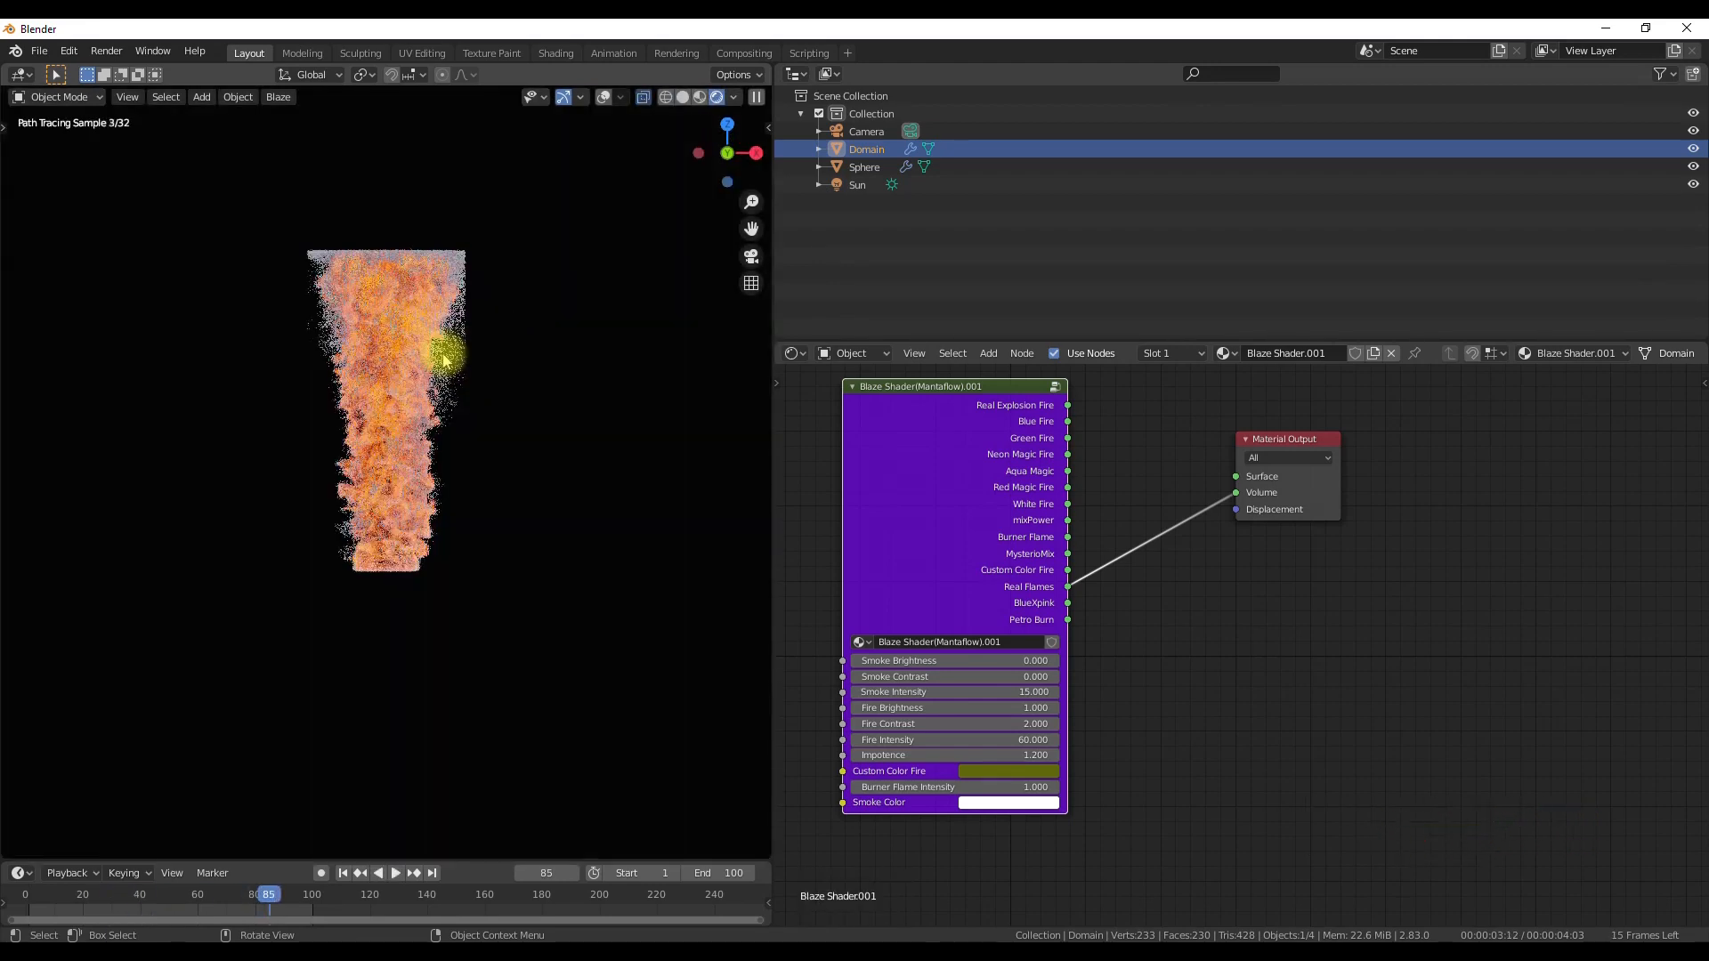
Set the Blaze Shader's Smoke Intensity to 0 and look closely at the rendered flames.
double_click(977, 693)
type("0")
key("Return")
scroll(527, 503, "up", 3)
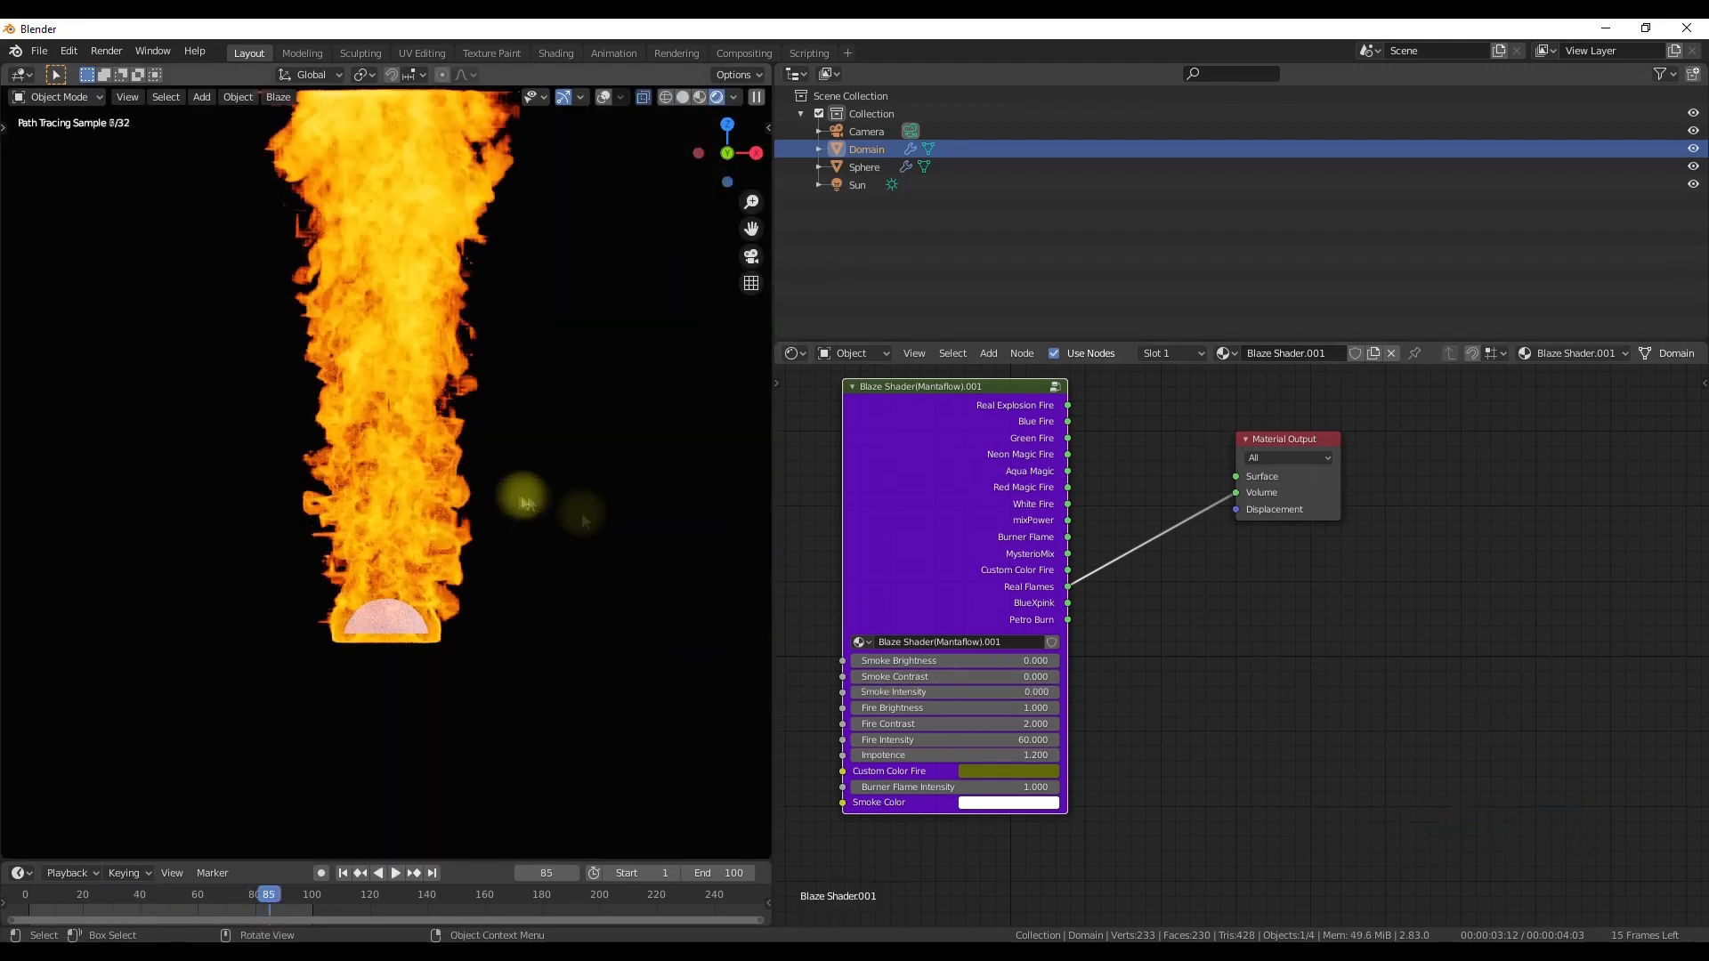
key("Return")
Test a Smoke Contrast of 0.02, and set Smoke Brightness, Contrast and Intensity to 1 with the fire viewed from the front.
double_click(901, 678)
type("0.02")
key("Return")
double_click(906, 664)
type("1")
key("Return")
key("KP_1")
scroll(516, 522, "down", 3)
scroll(517, 521, "up", 2)
Set both Smoke Brightness and Smoke Contrast to 0 and play the simulation in solid shading.
left_click_drag(916, 677, 917, 663)
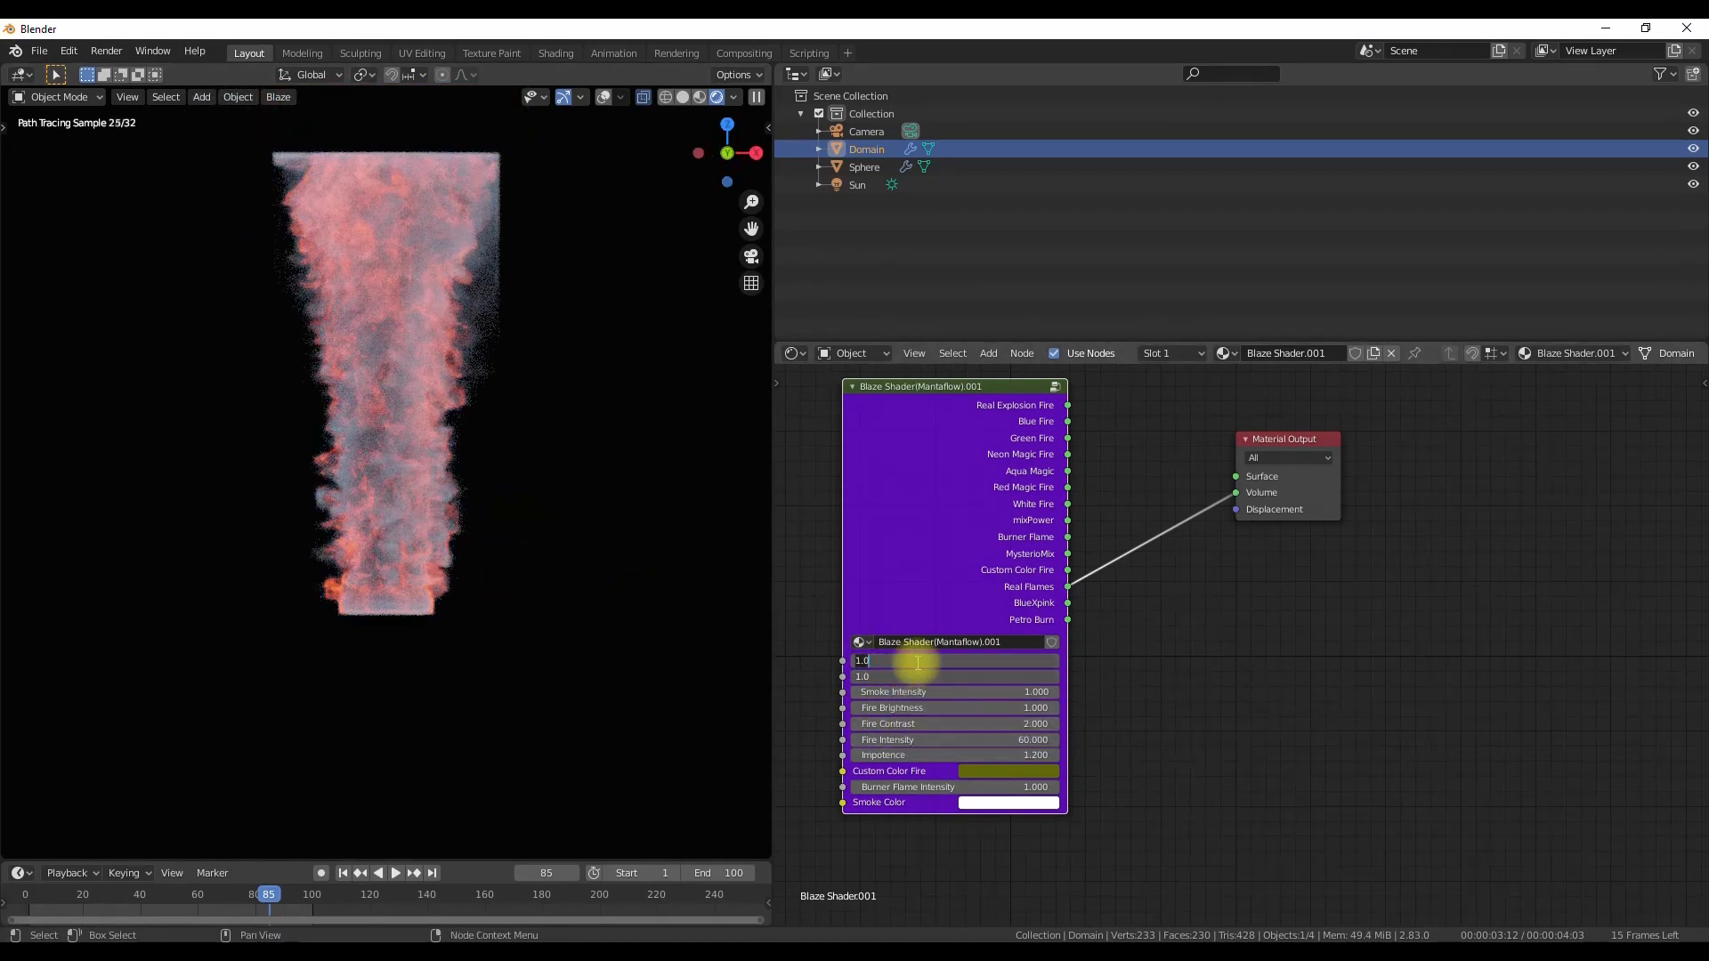
type("0")
key("Return")
left_click(683, 96)
key("space")
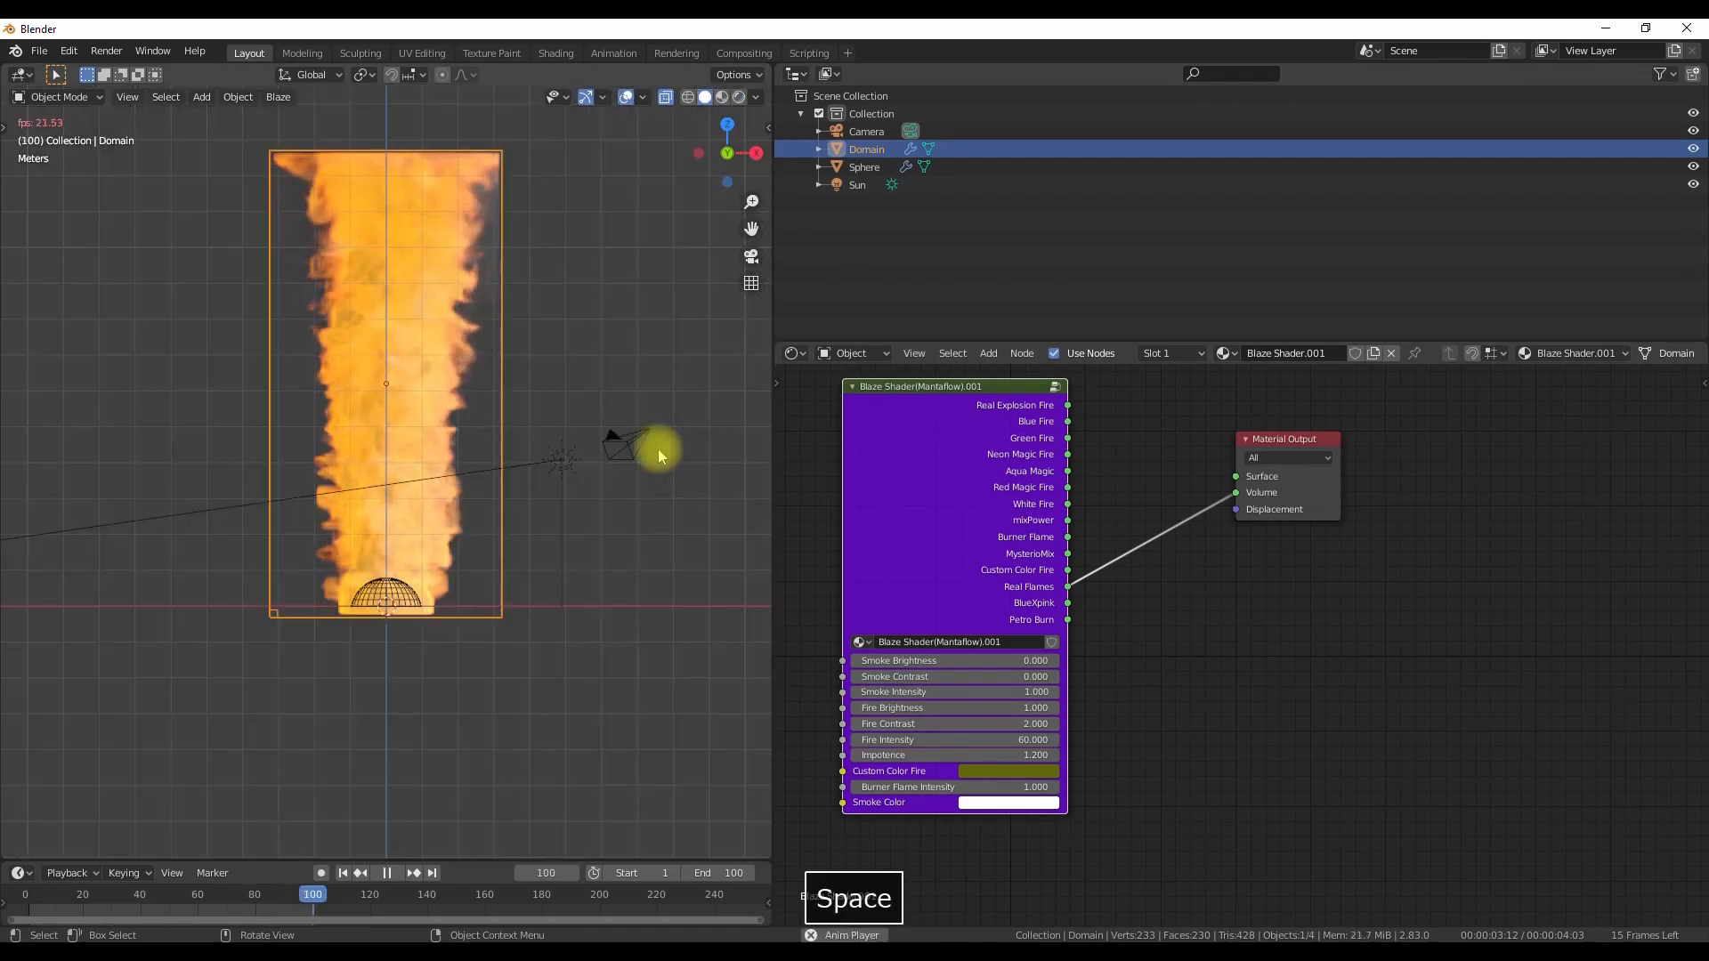
left_click(283, 906)
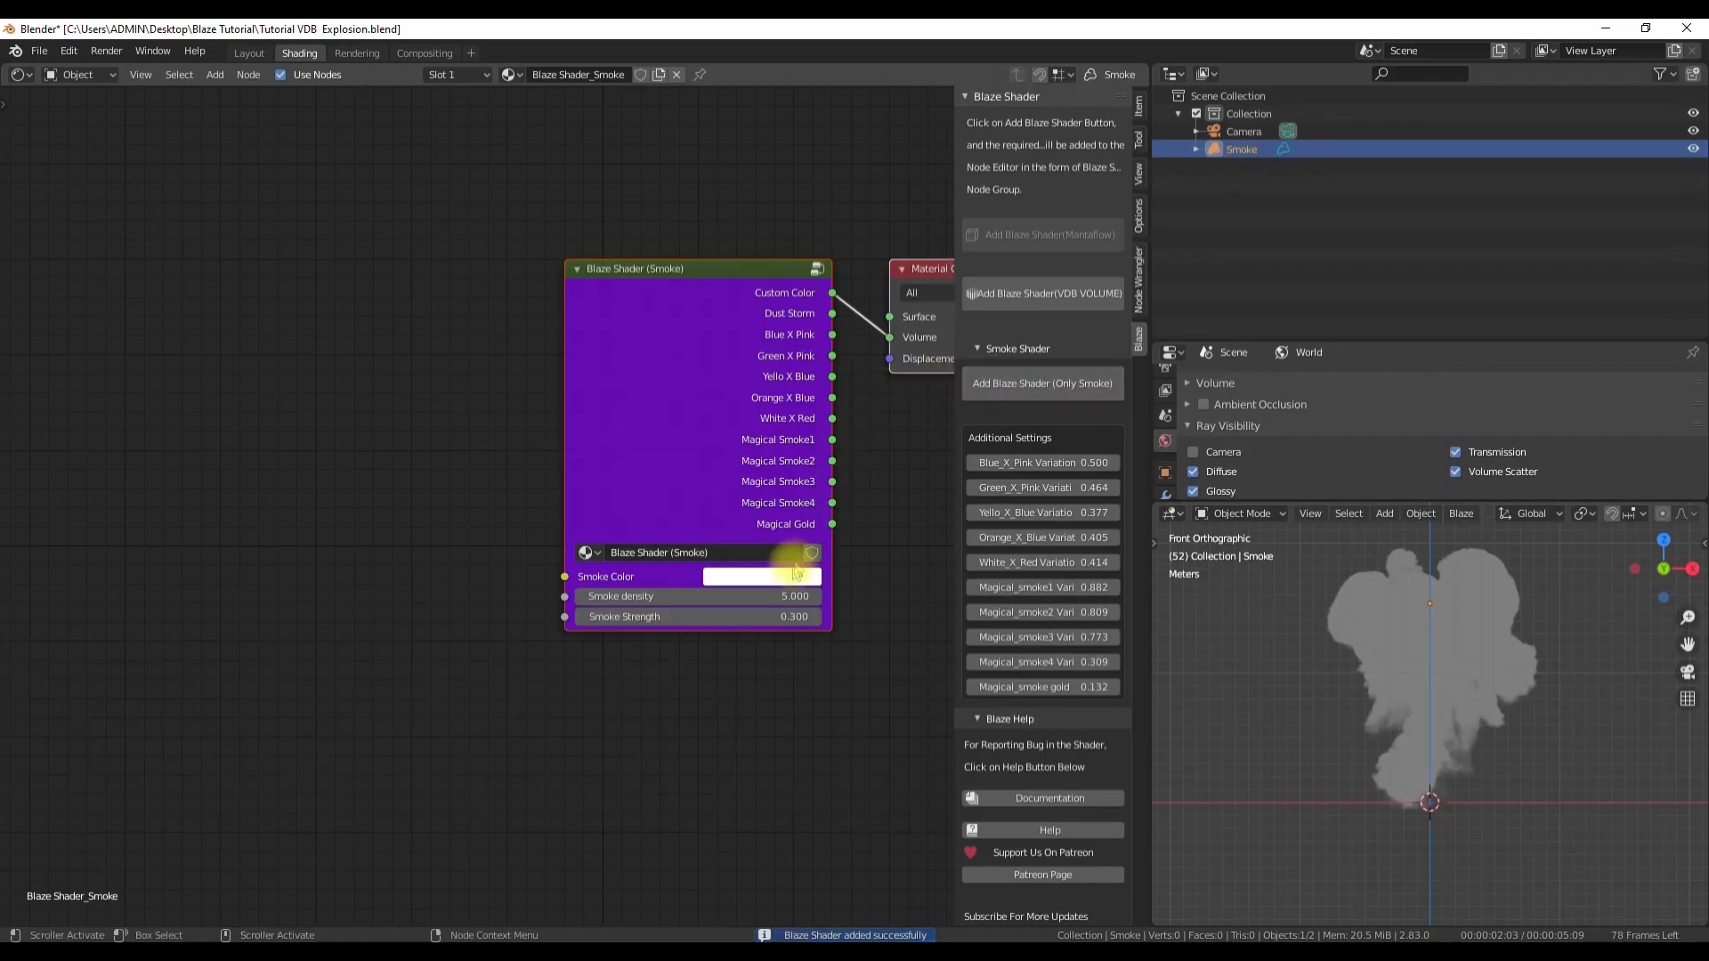
Bring the Blaze Shader (Smoke) nodes into view and preview the VDB smoke in rendered shading.
mouse_move(753, 716)
middle_mouse_down()
mouse_move(523, 748)
mouse_move(450, 798)
middle_mouse_up()
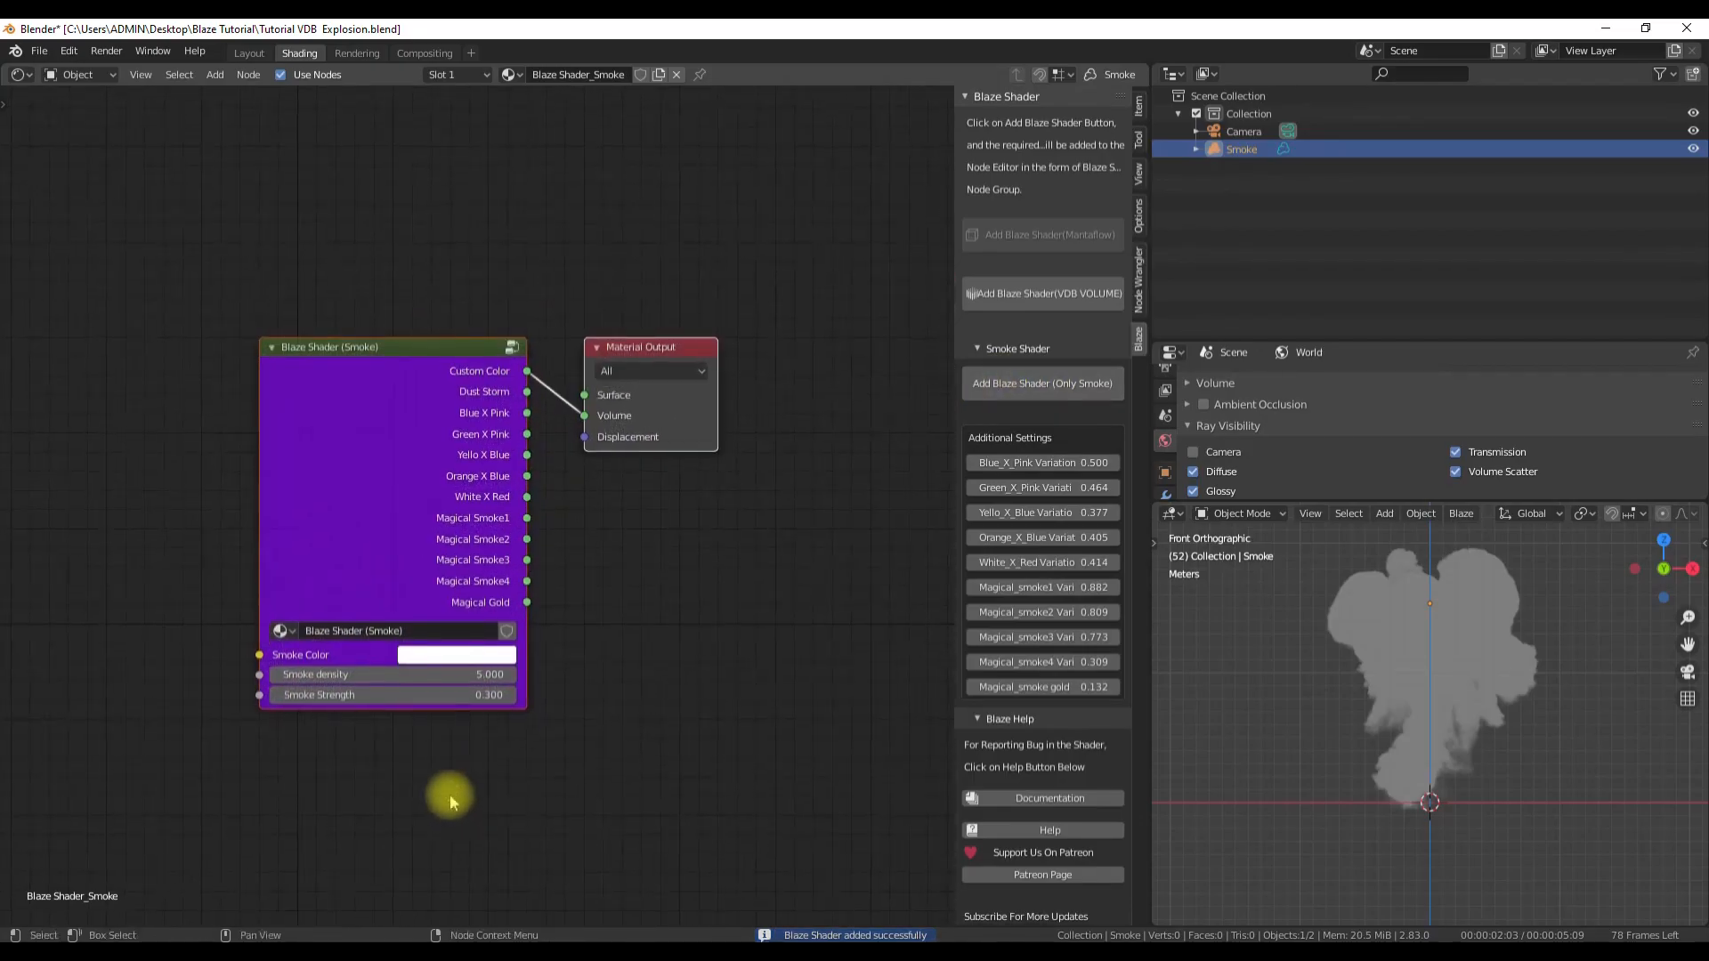
scroll(451, 796, "up", 2)
key("z")
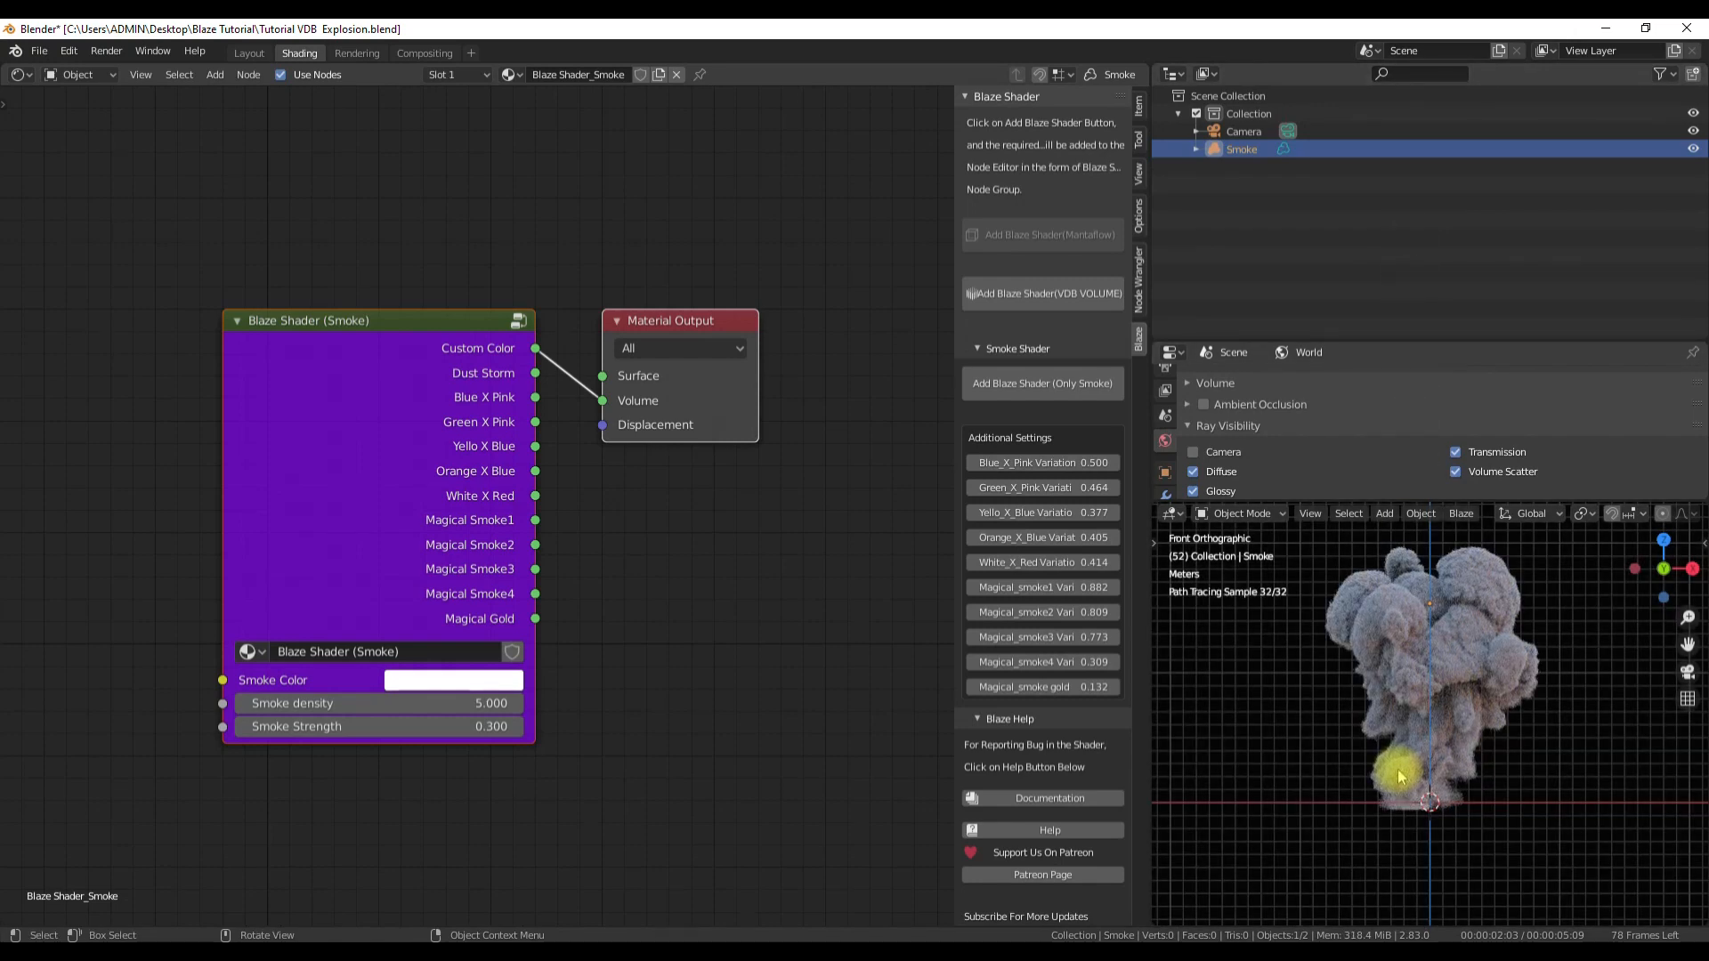
key("ctrl+b")
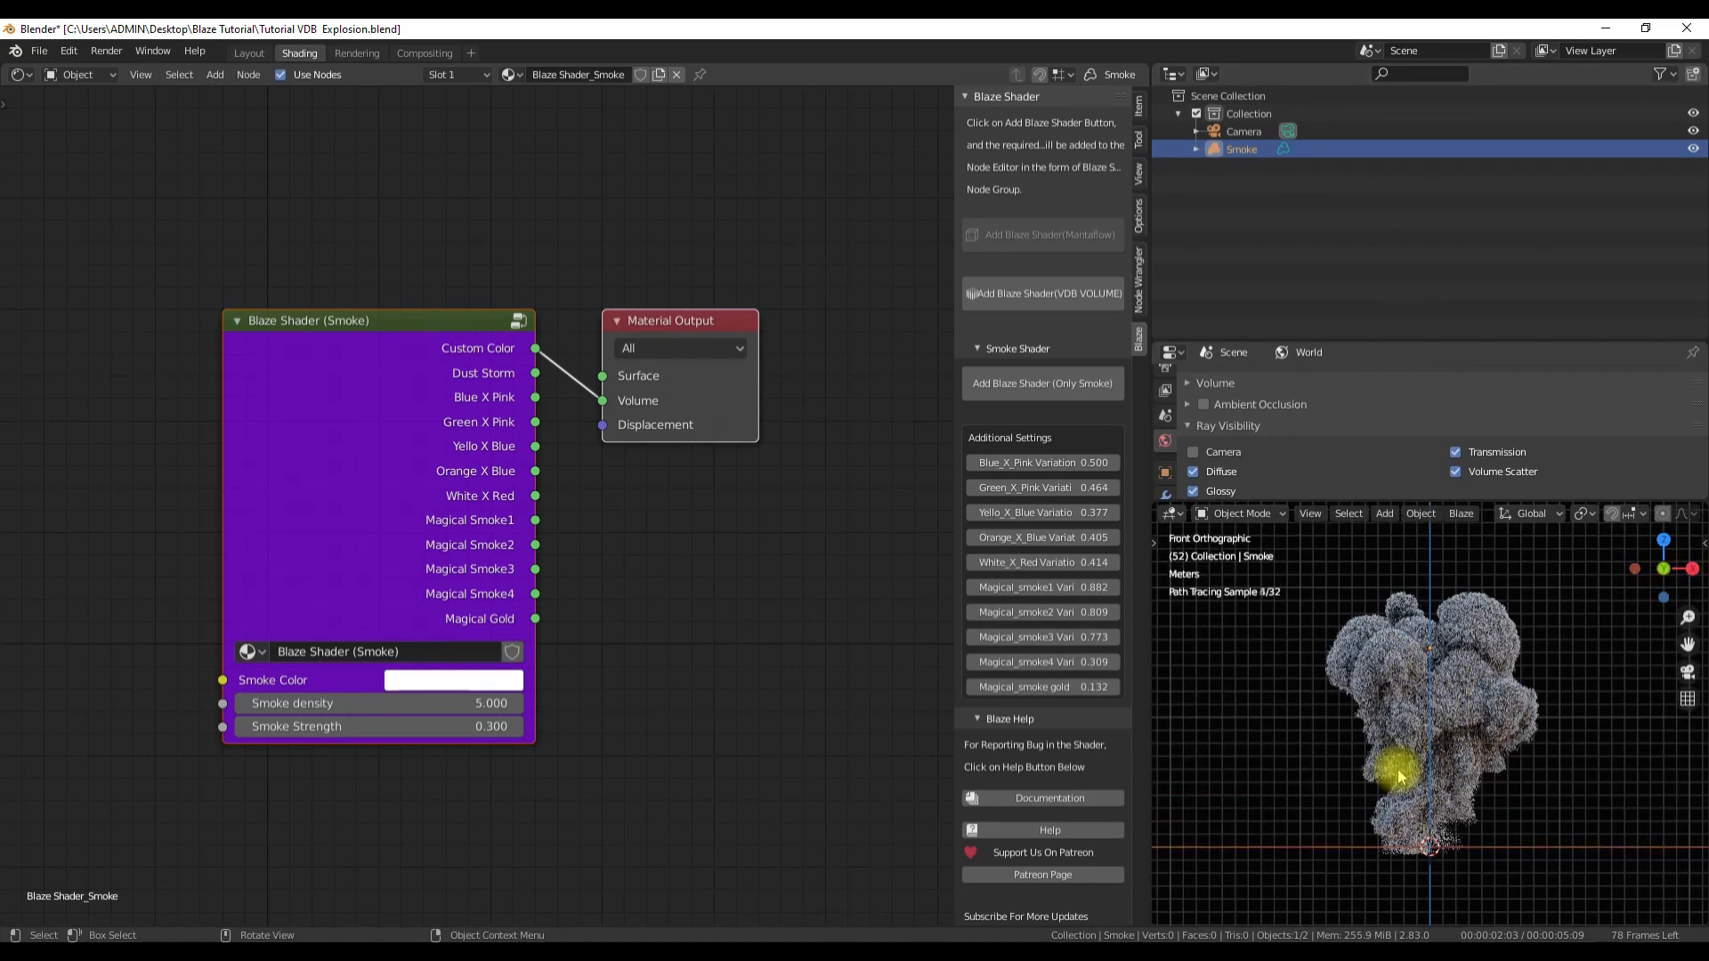
Move the Blaze Shader node away from the Material Output and preview Dust Storm, ending with Blue X Pink connected to Volume.
left_click_drag(395, 538, 272, 567)
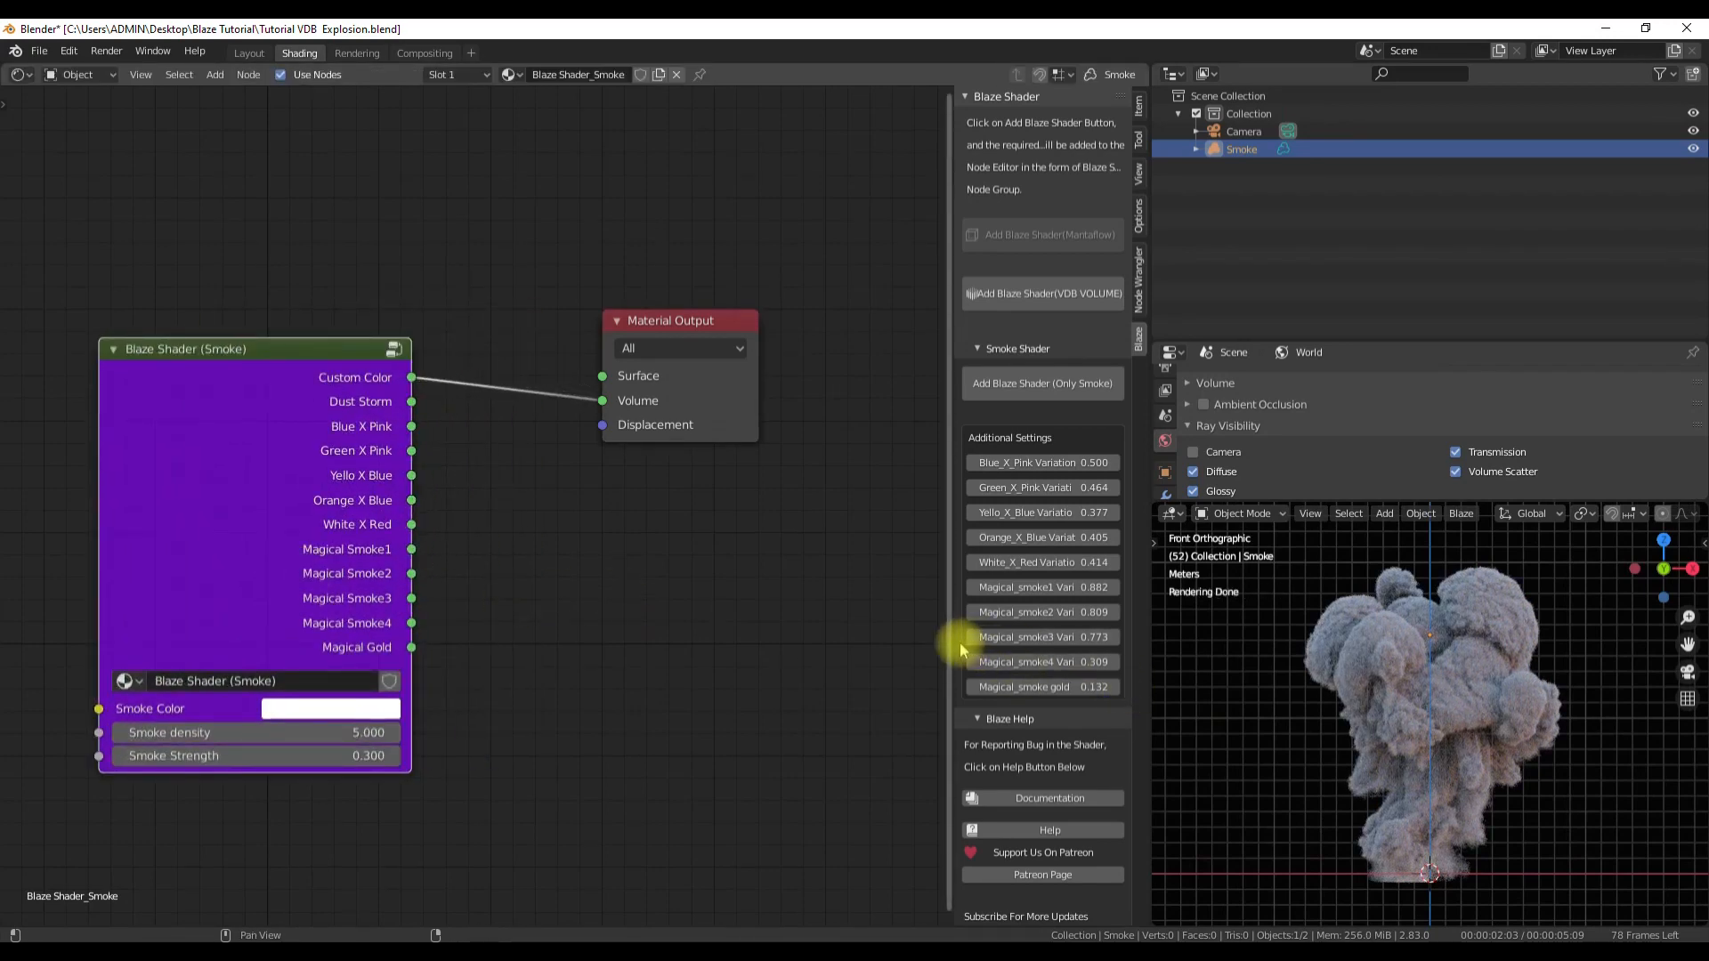
left_click_drag(955, 641, 890, 639)
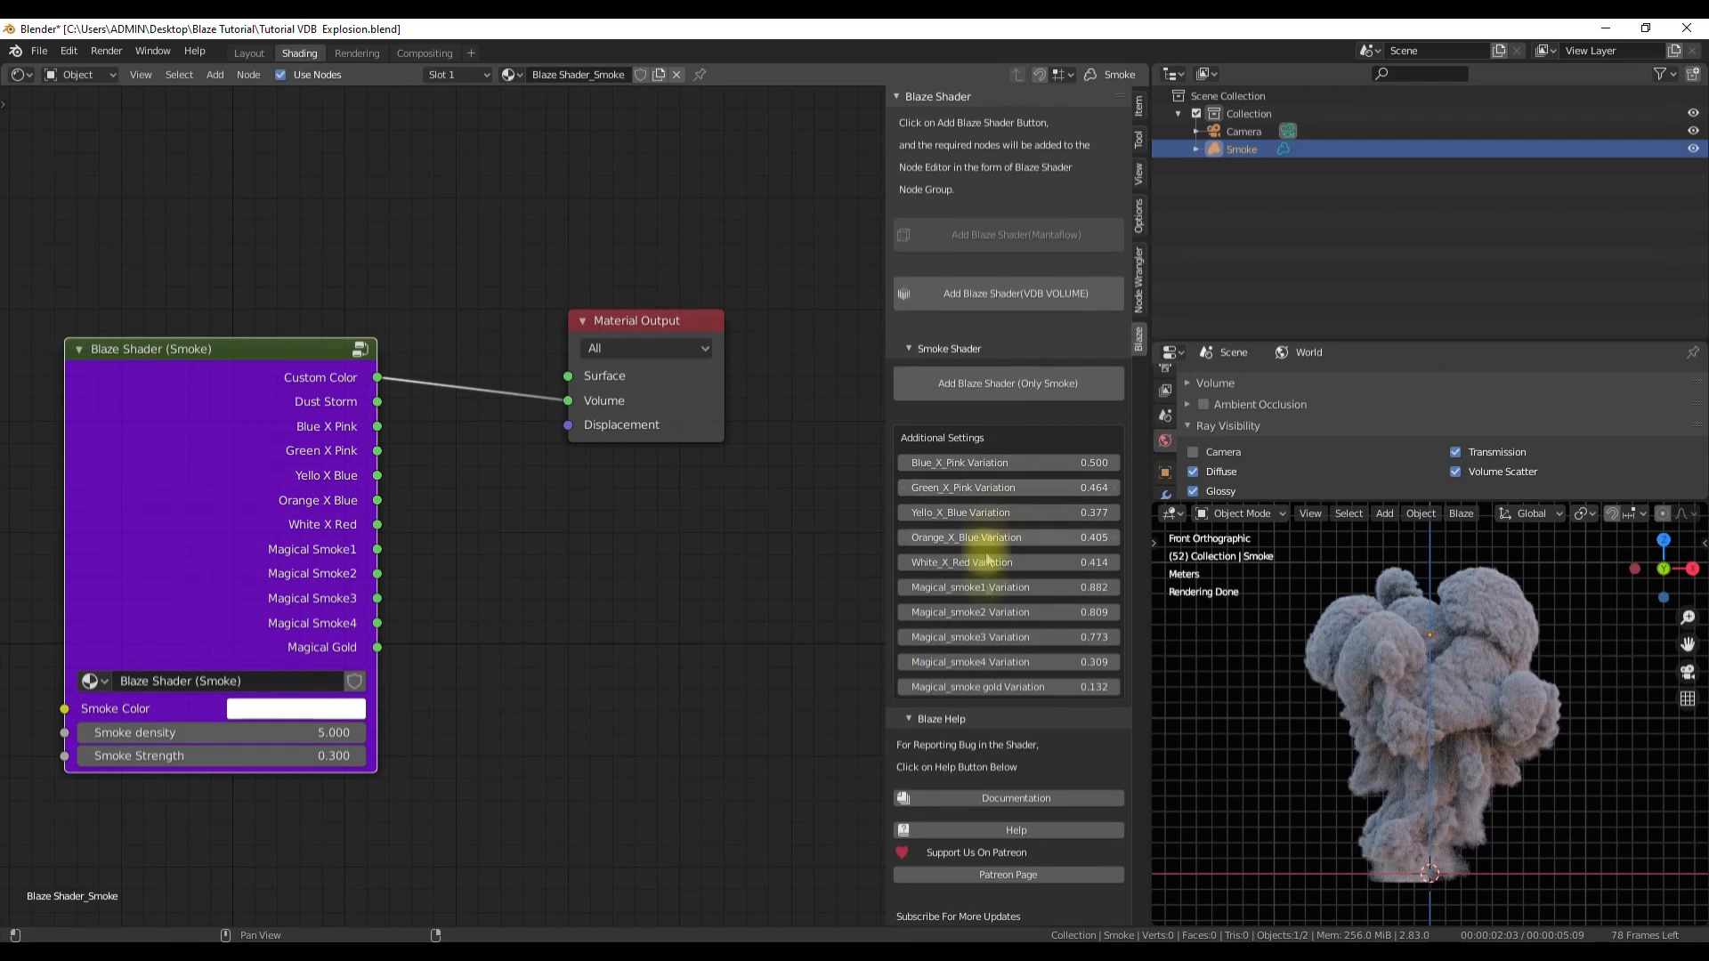
left_click_drag(379, 408, 566, 399)
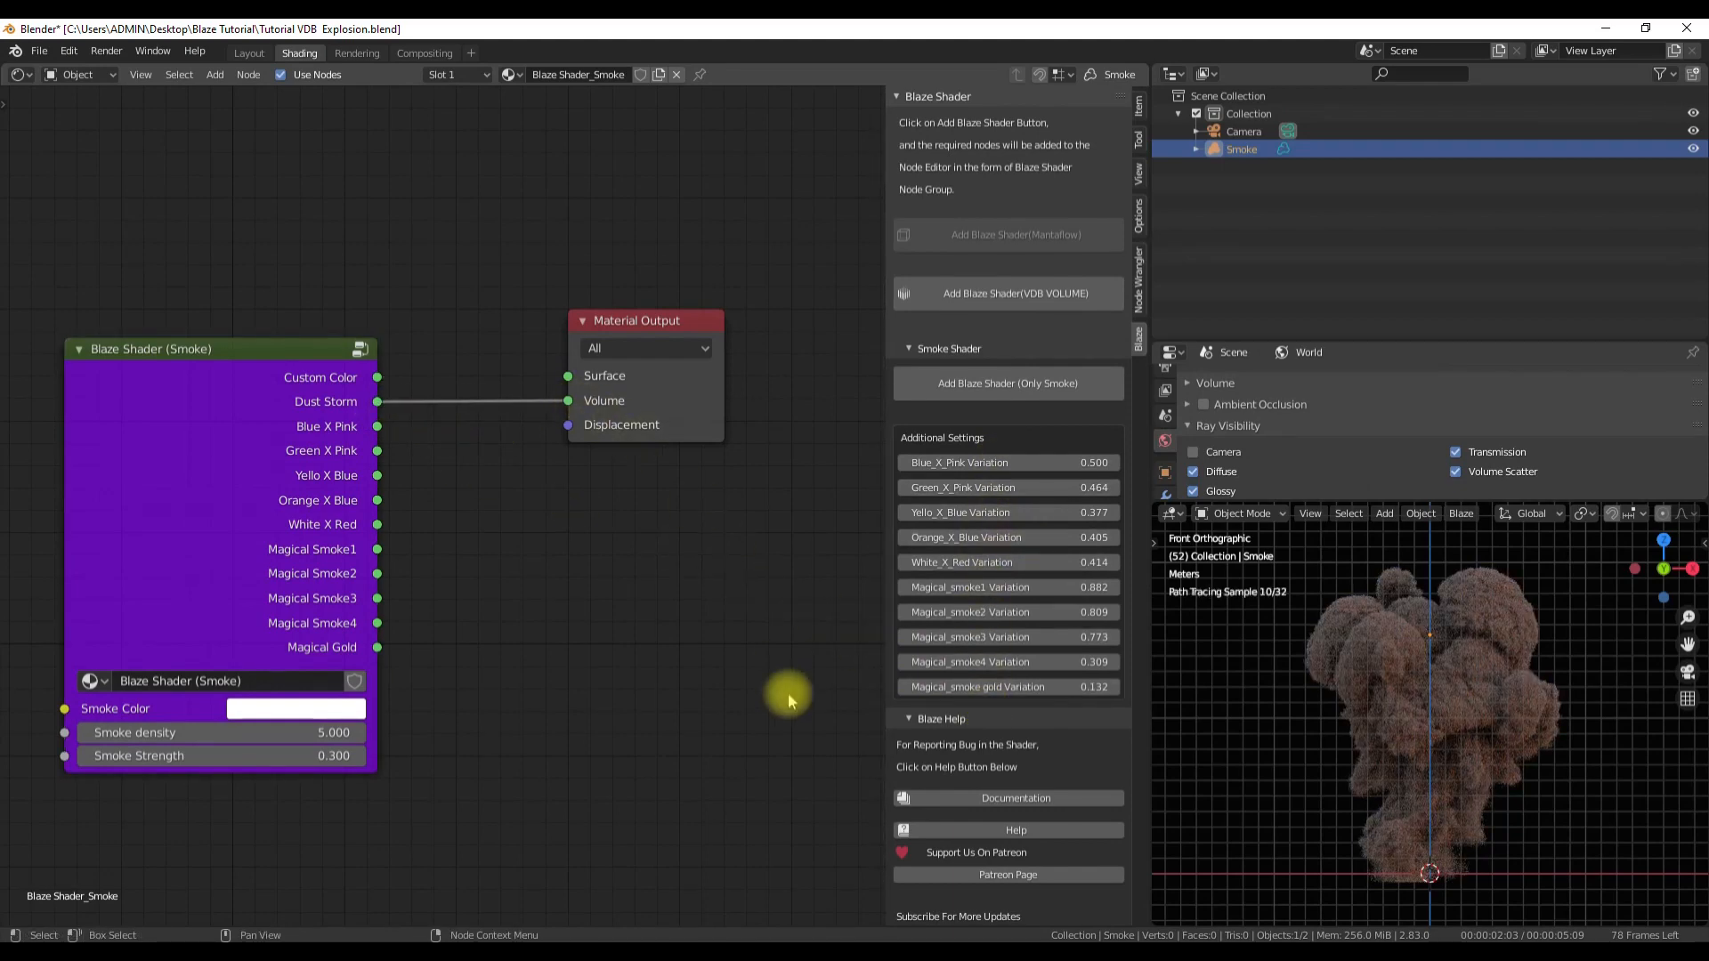
left_click_drag(378, 428, 568, 401)
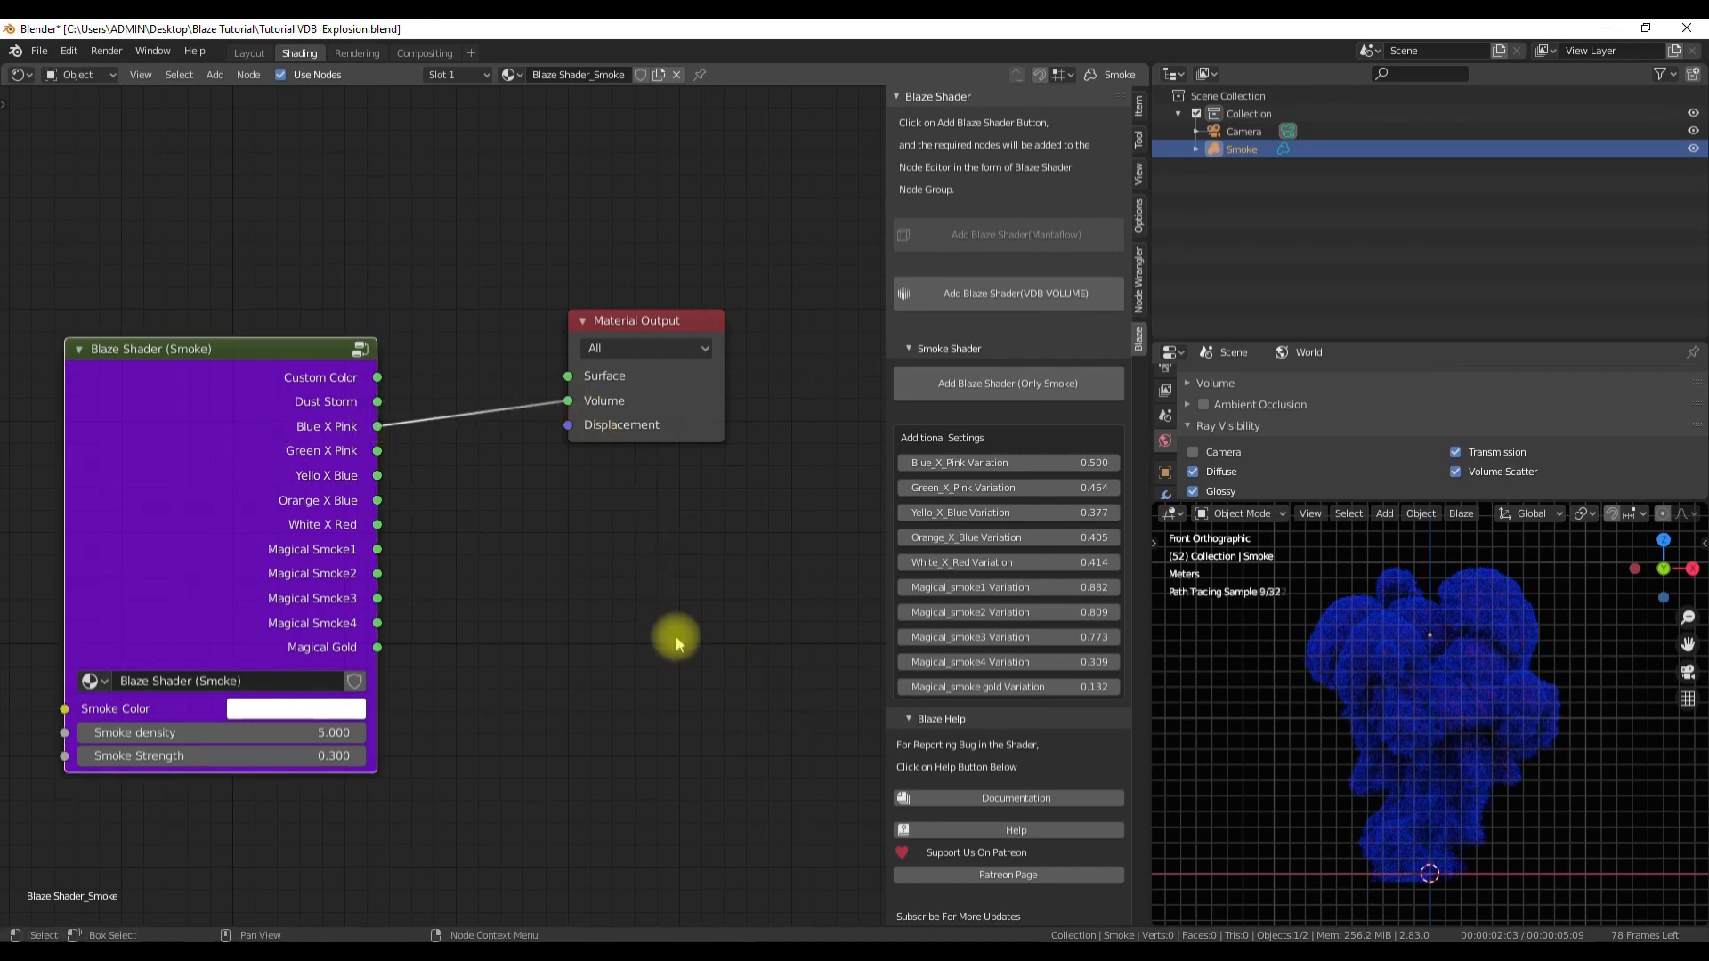
Test a Blue_X_Pink Variation of 0.100 with the viewport overlays hidden, and raise it to 0.200.
left_click(902, 464)
left_click(902, 464)
left_click(903, 464)
left_click(902, 464)
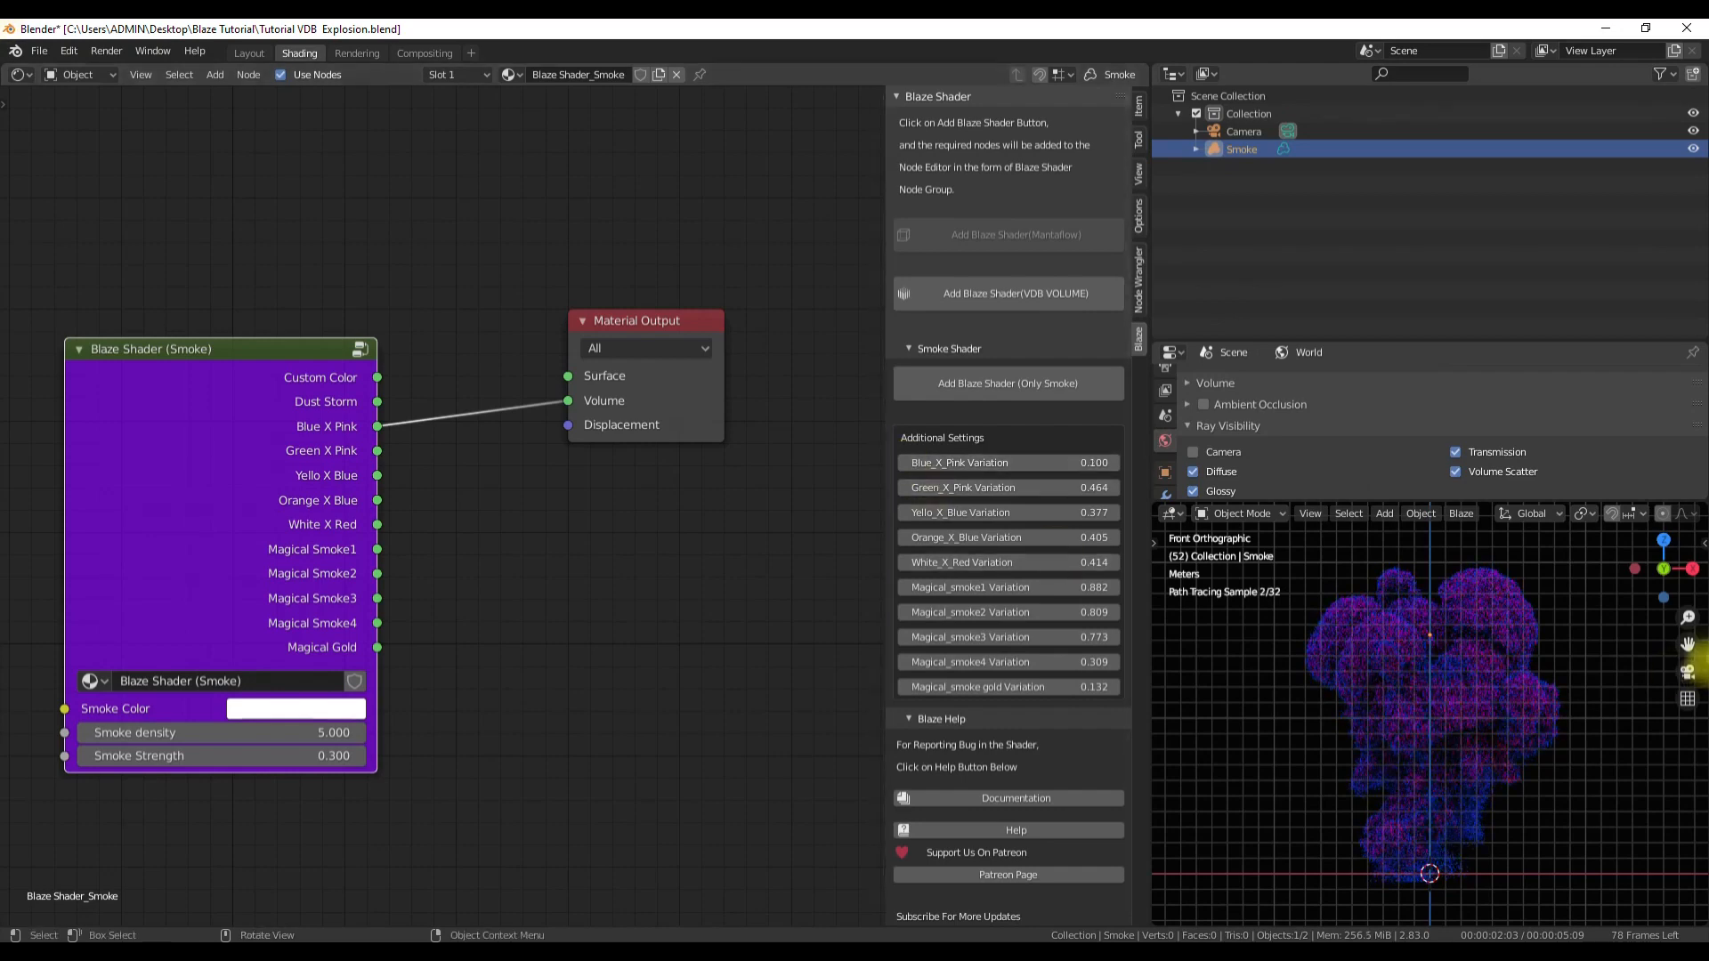
scroll(1656, 516, "down", 5)
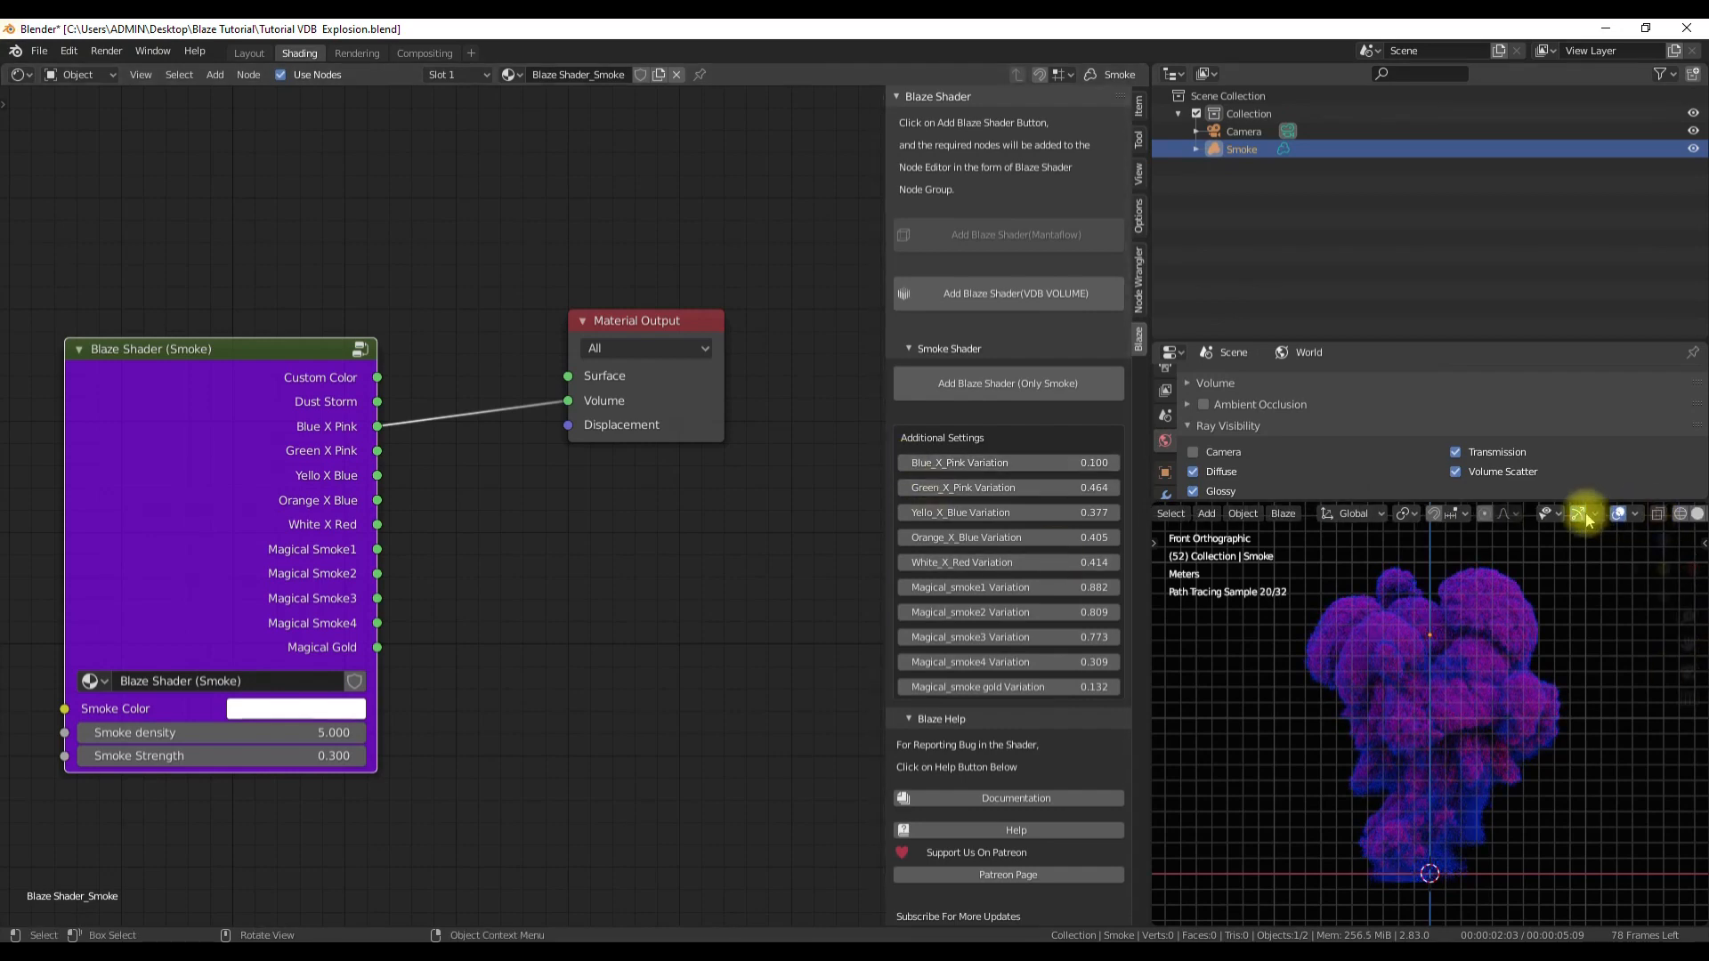
left_click(1617, 514)
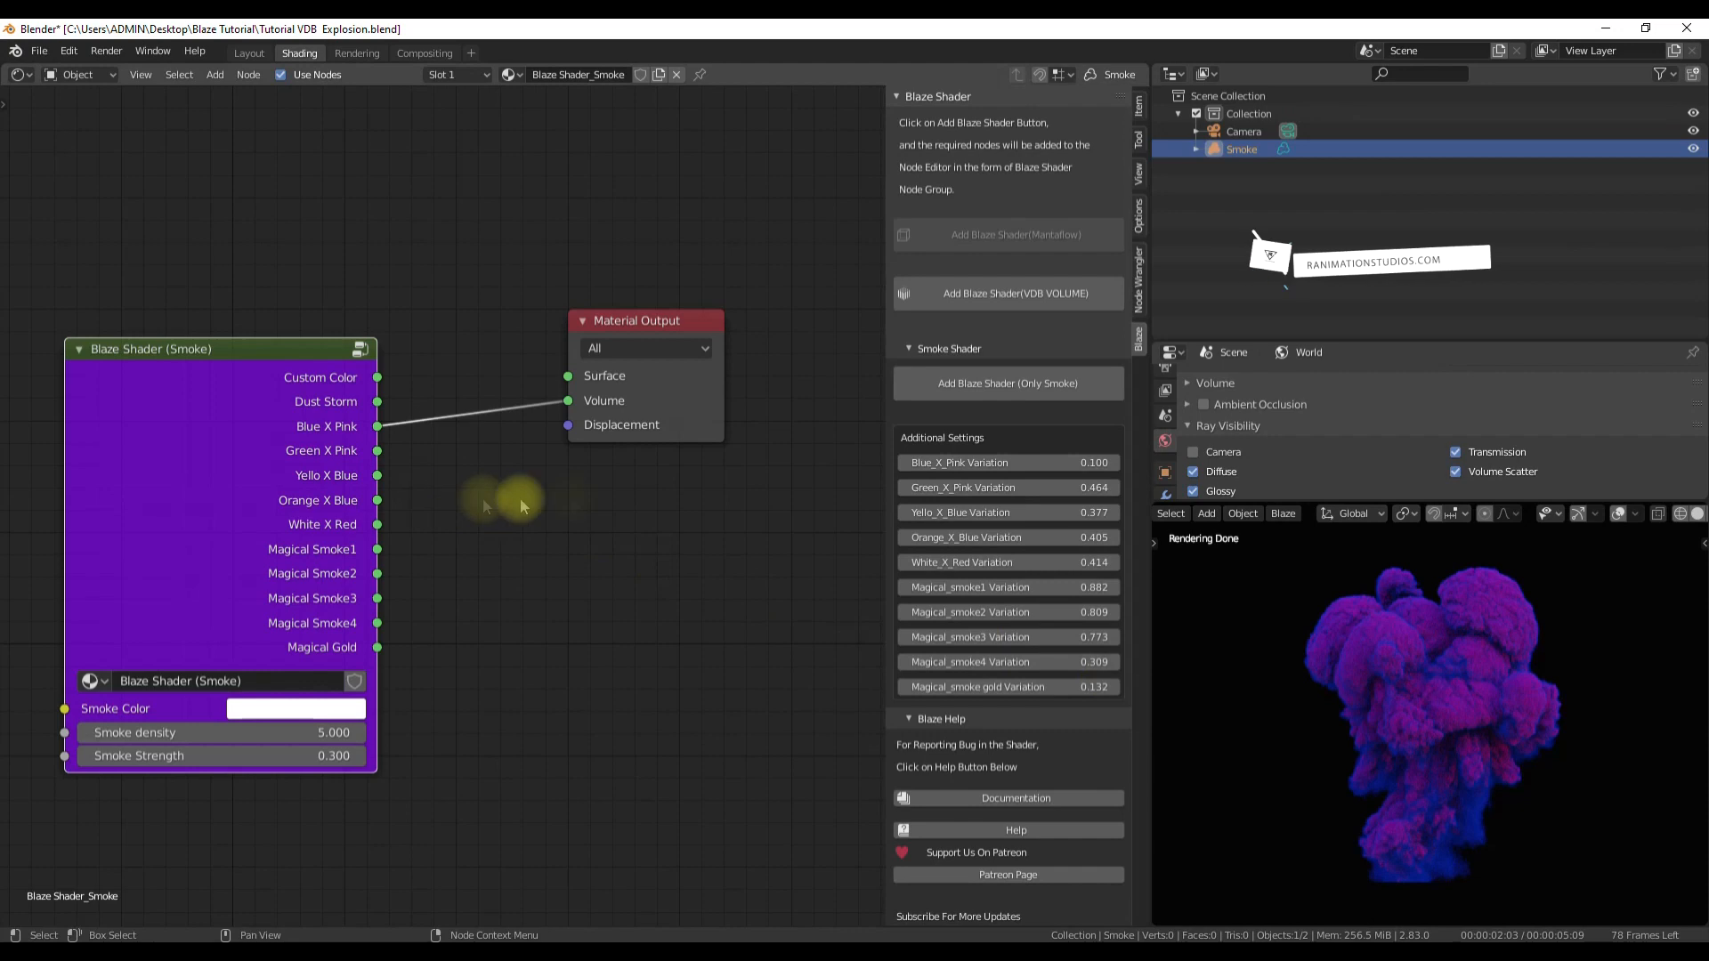
left_click(1112, 462)
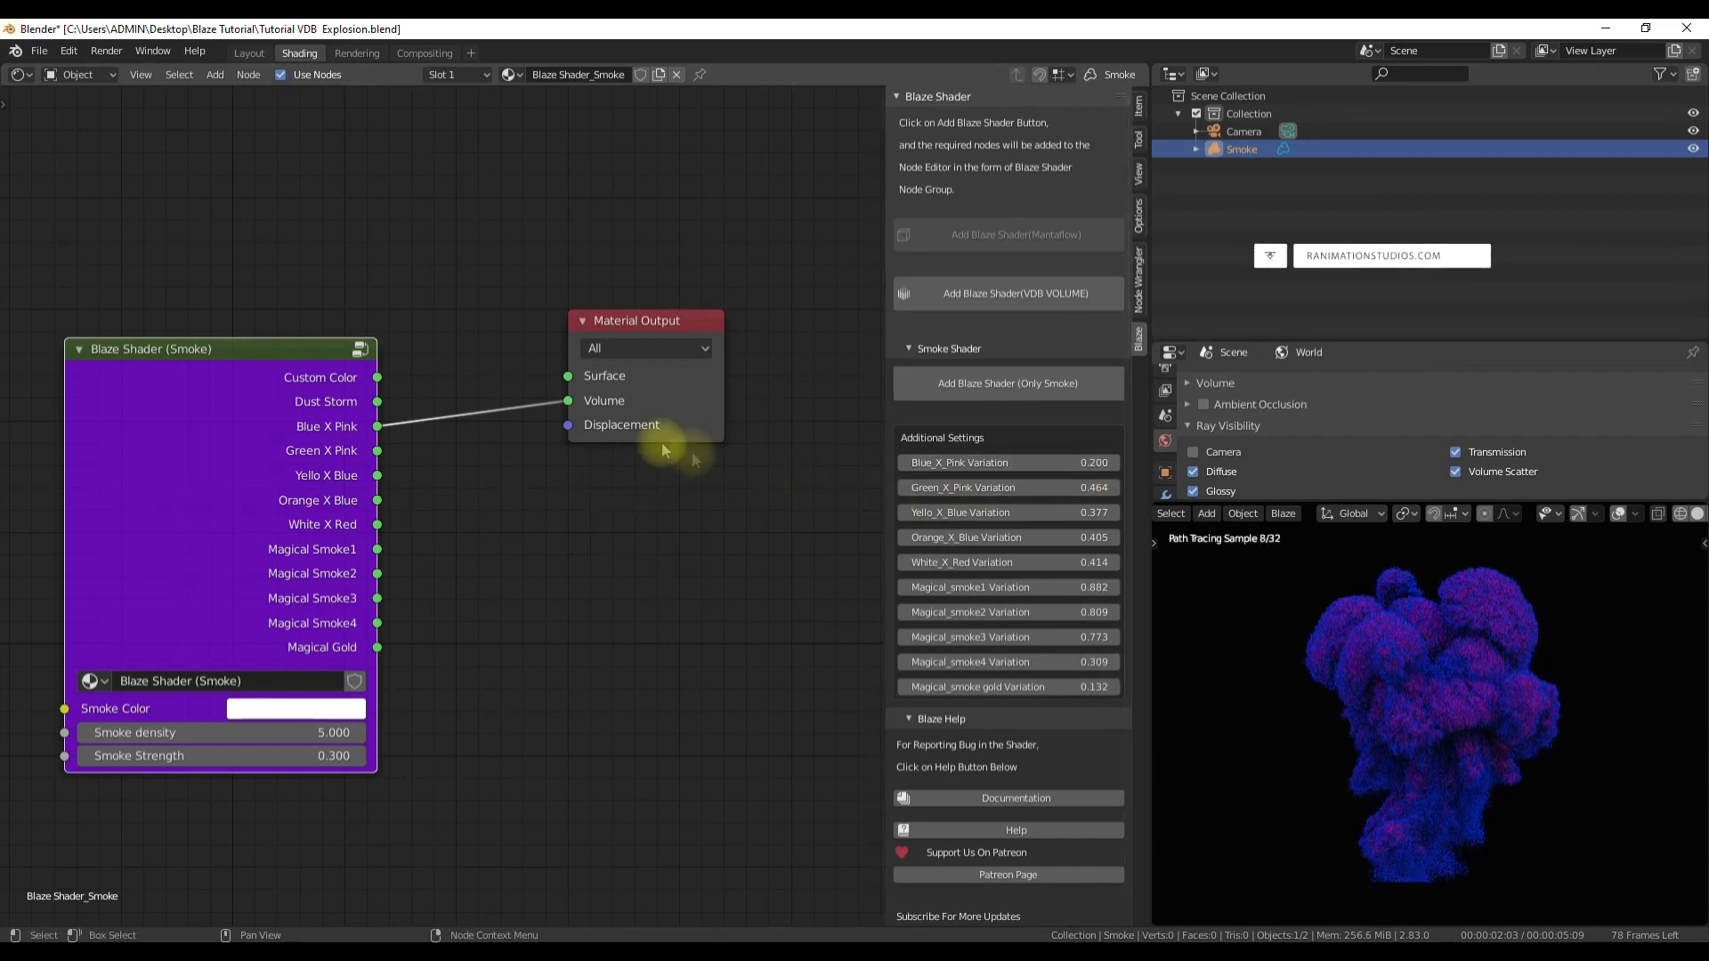
Connect Green X Pink to Volume, set Green_X_Pink Variation to 0.164, and move the Blaze Shader node slightly higher.
left_click_drag(377, 451, 567, 401)
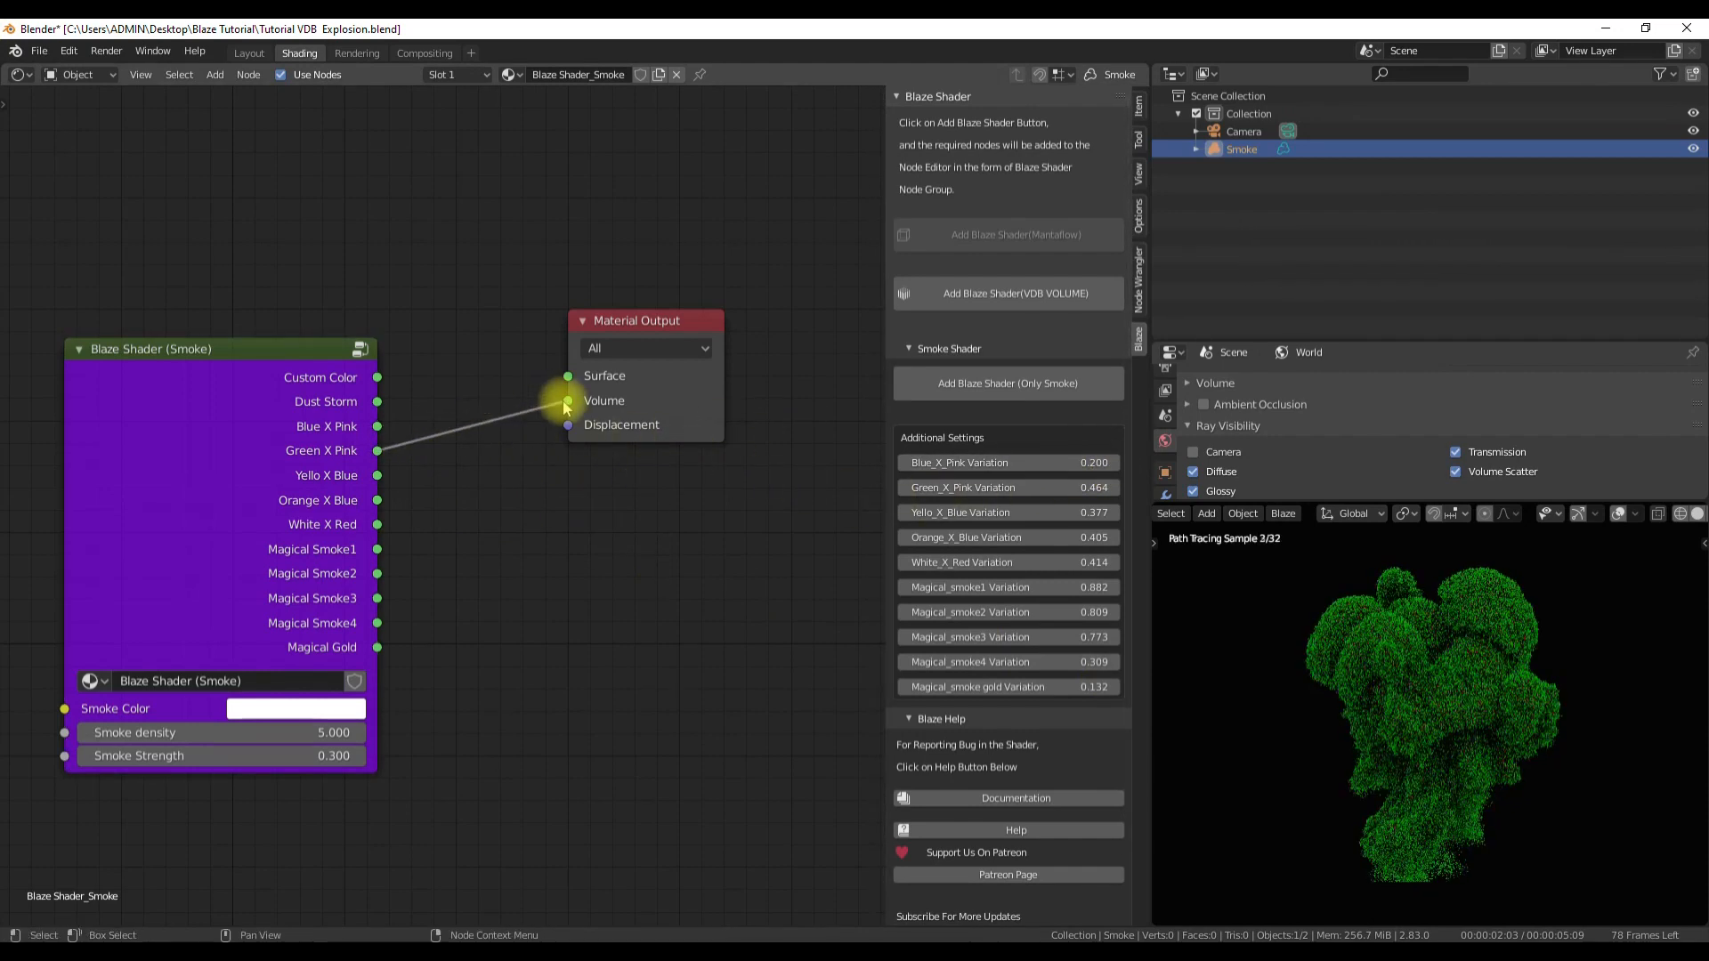
left_click(905, 489)
left_click(905, 489)
left_click(904, 489)
left_click_drag(261, 546, 248, 477)
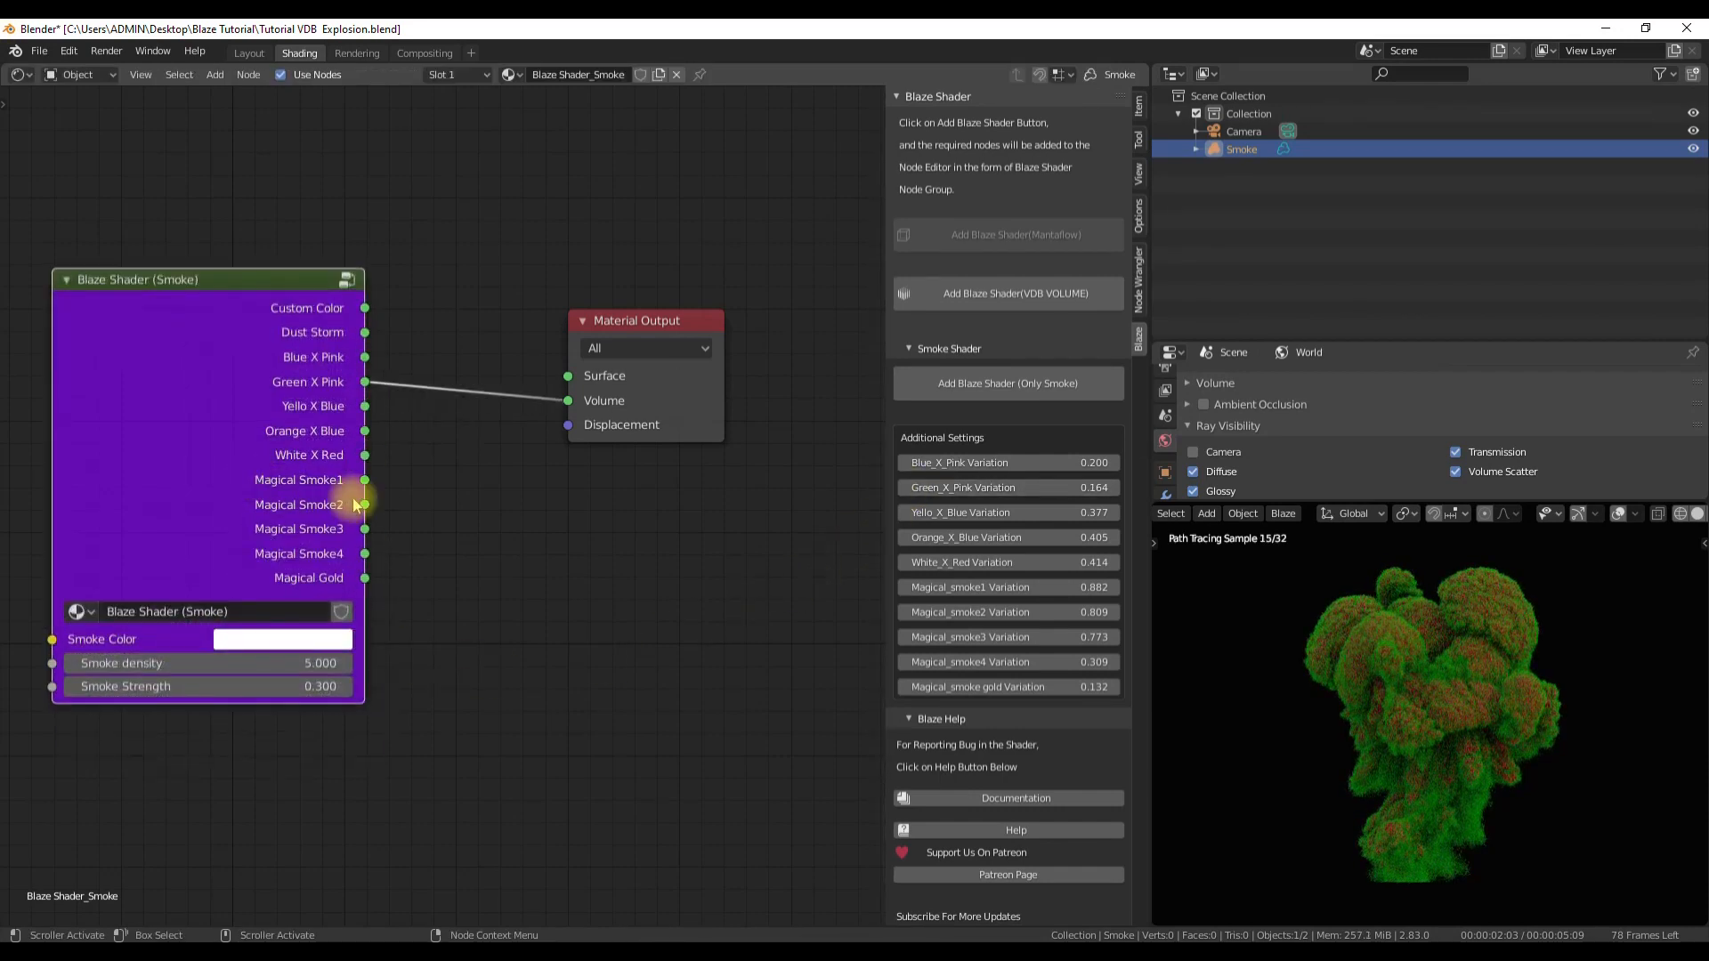
Preview Magical Gold on the Volume, and switch to Custom Color with a red Smoke Color.
left_click_drag(365, 578, 567, 402)
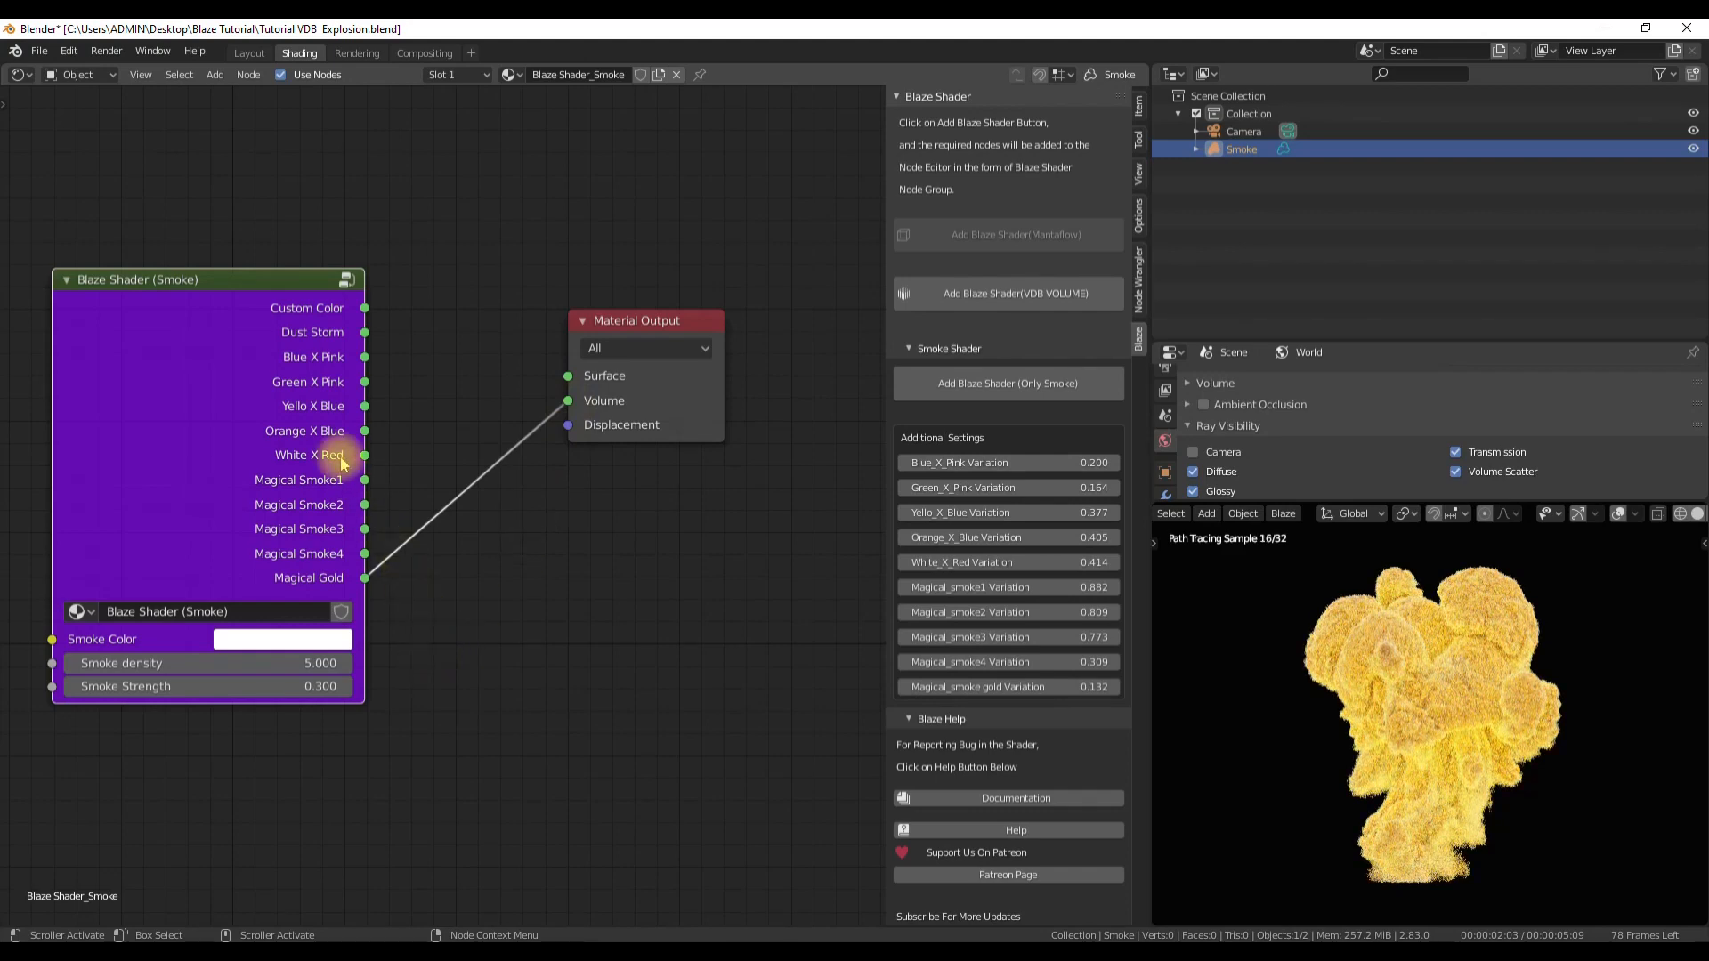
left_click_drag(365, 308, 567, 401)
left_click(293, 640)
left_click(322, 482)
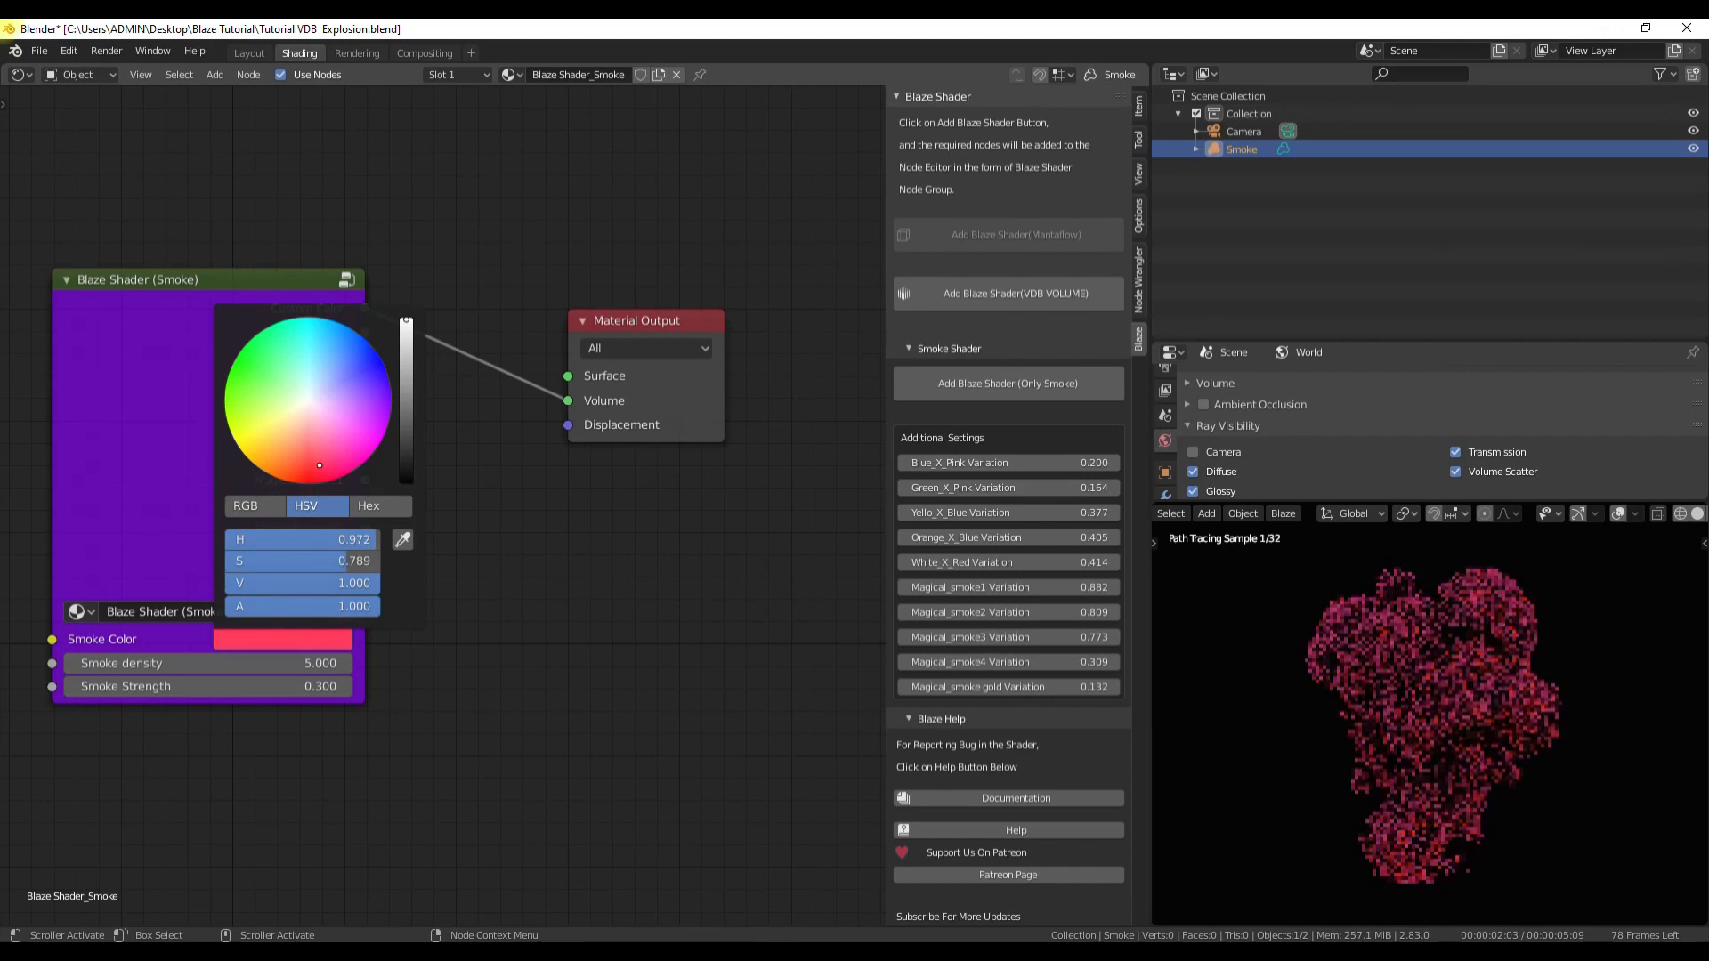
Set the Custom Color smoke's density to 1.000 and its Smoke Strength to 0.800.
left_click(252, 663)
type("1")
key("Return")
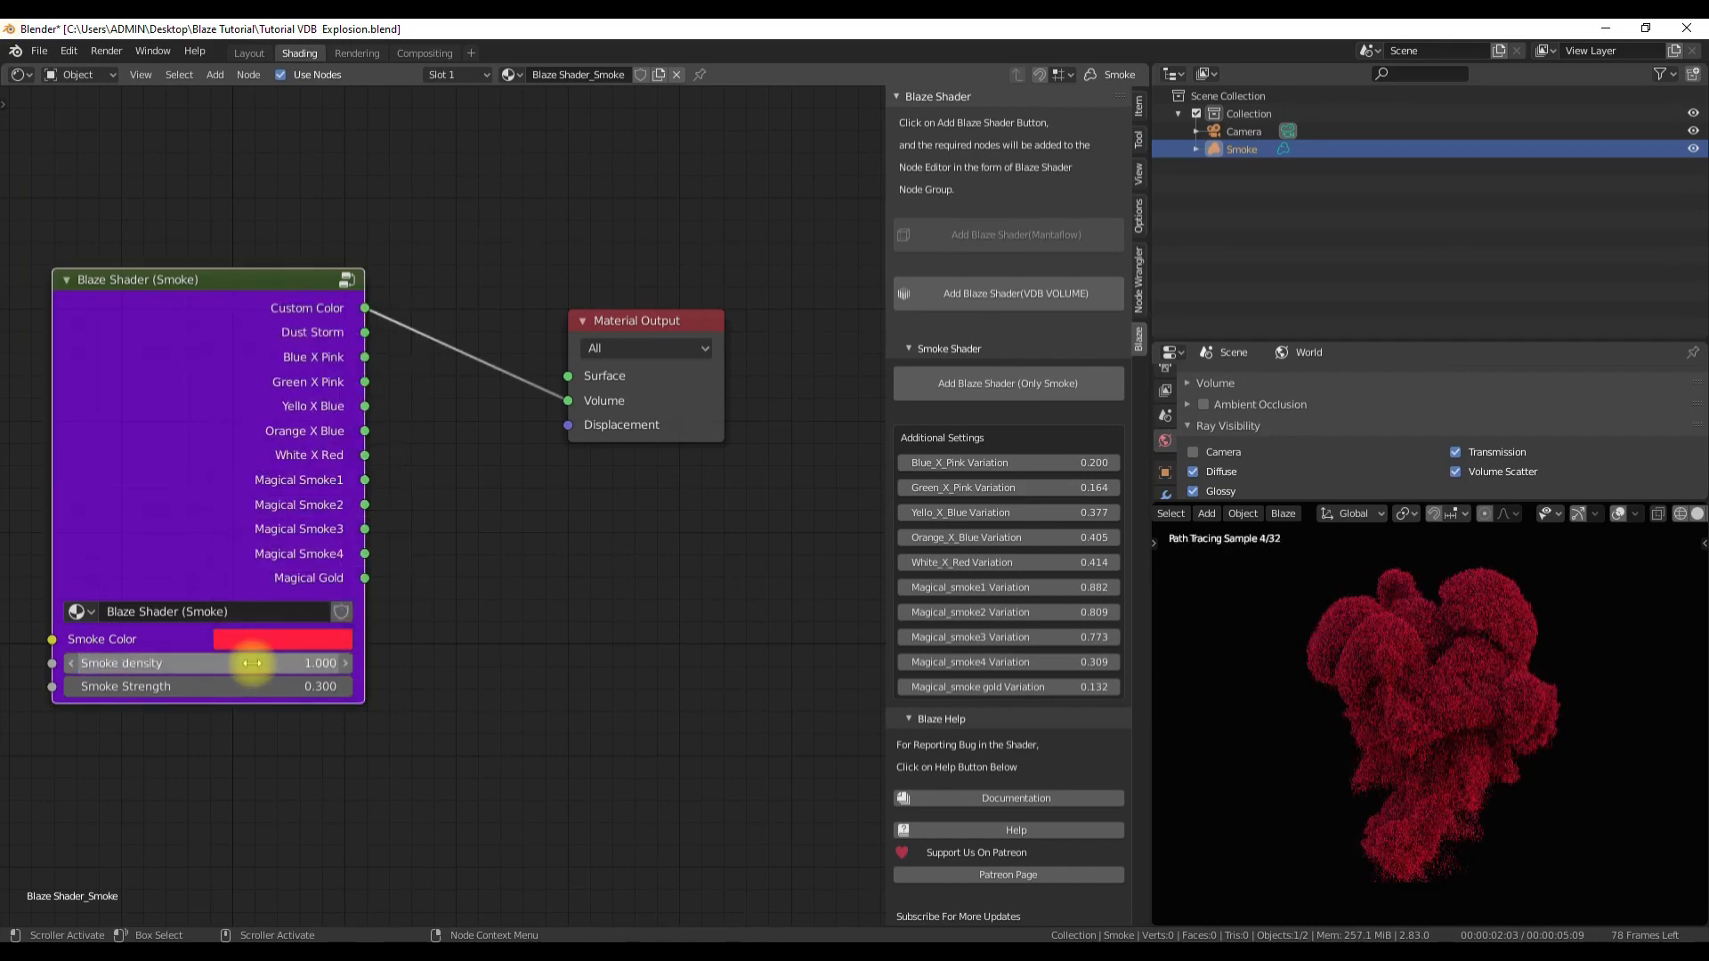
left_click(345, 687)
left_click(345, 686)
left_click(345, 686)
left_click(345, 687)
left_click(345, 686)
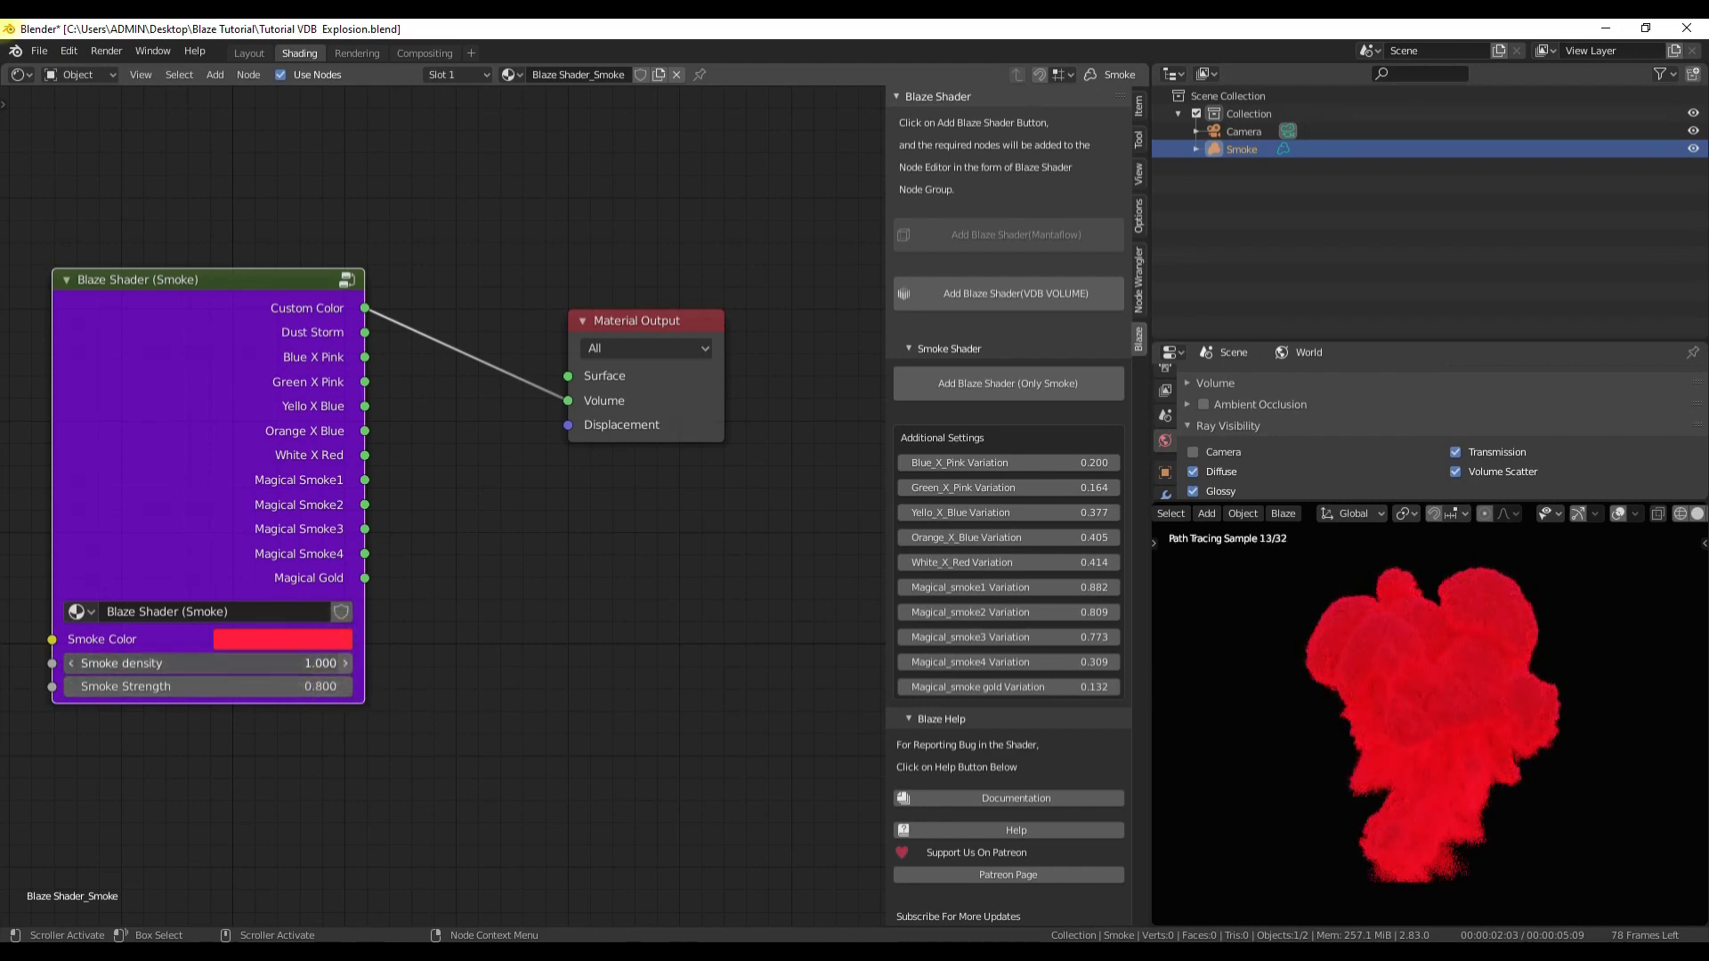
Set the Smoke density to 500 and change the Smoke Color to near white.
left_click(268, 663)
type("500")
key("Return")
left_click_drag(296, 518, 277, 560)
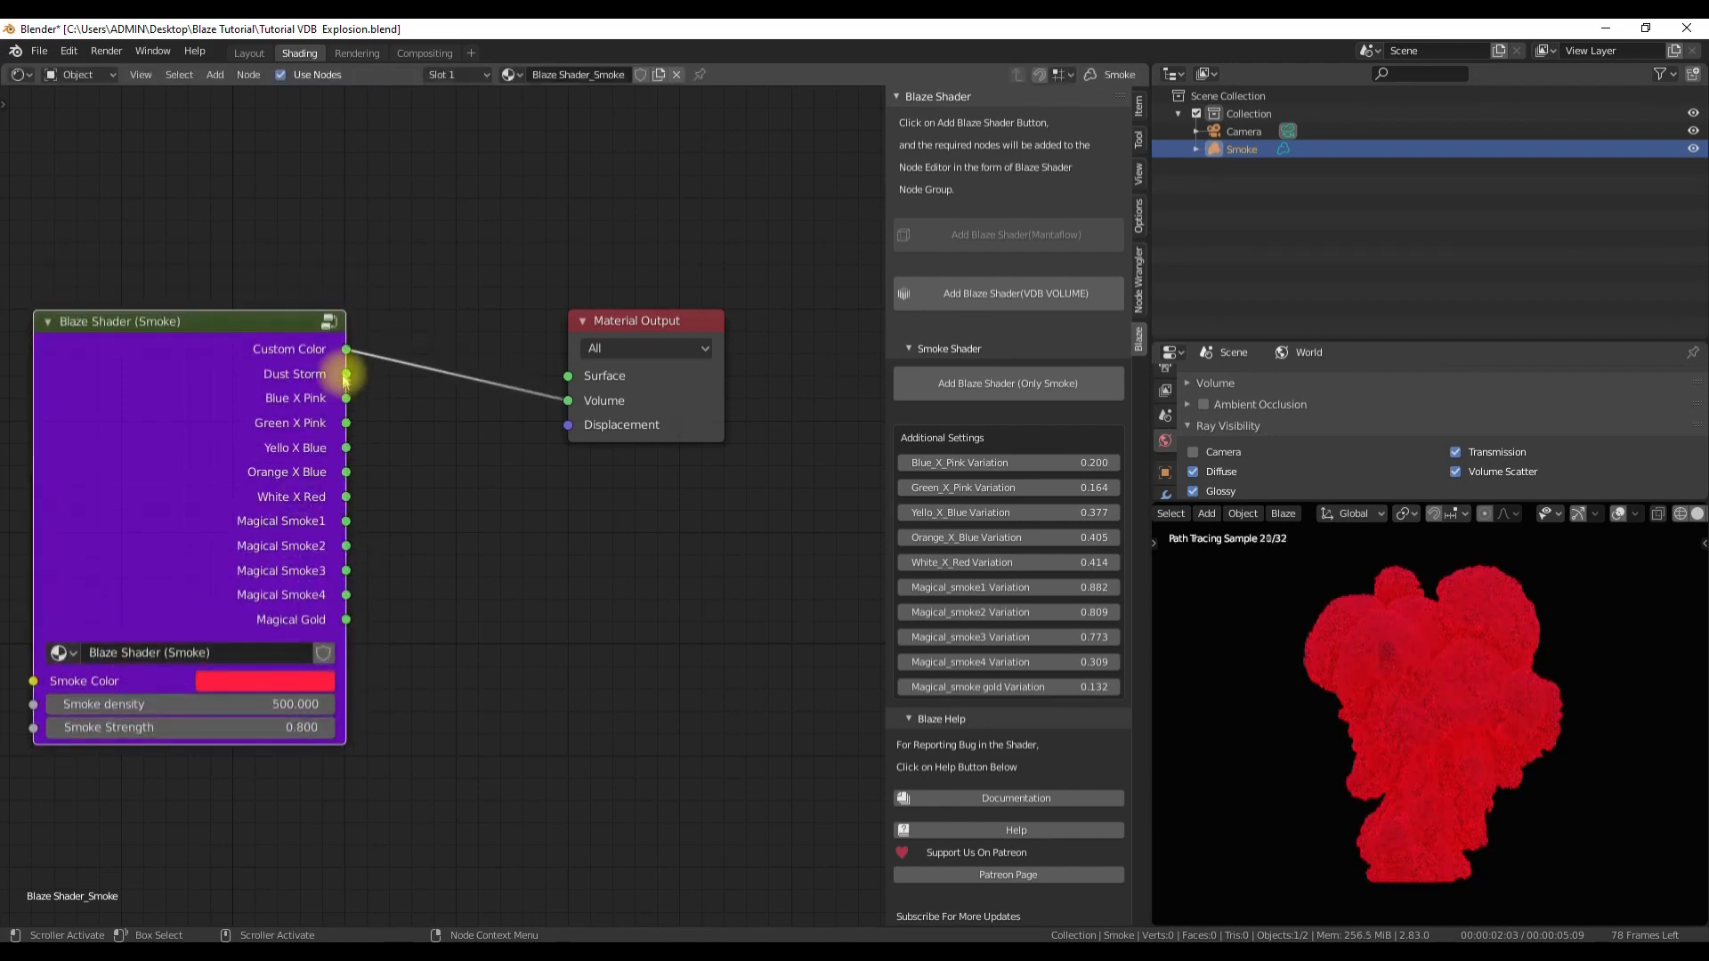
left_click(265, 684)
left_click_drag(286, 499, 290, 444)
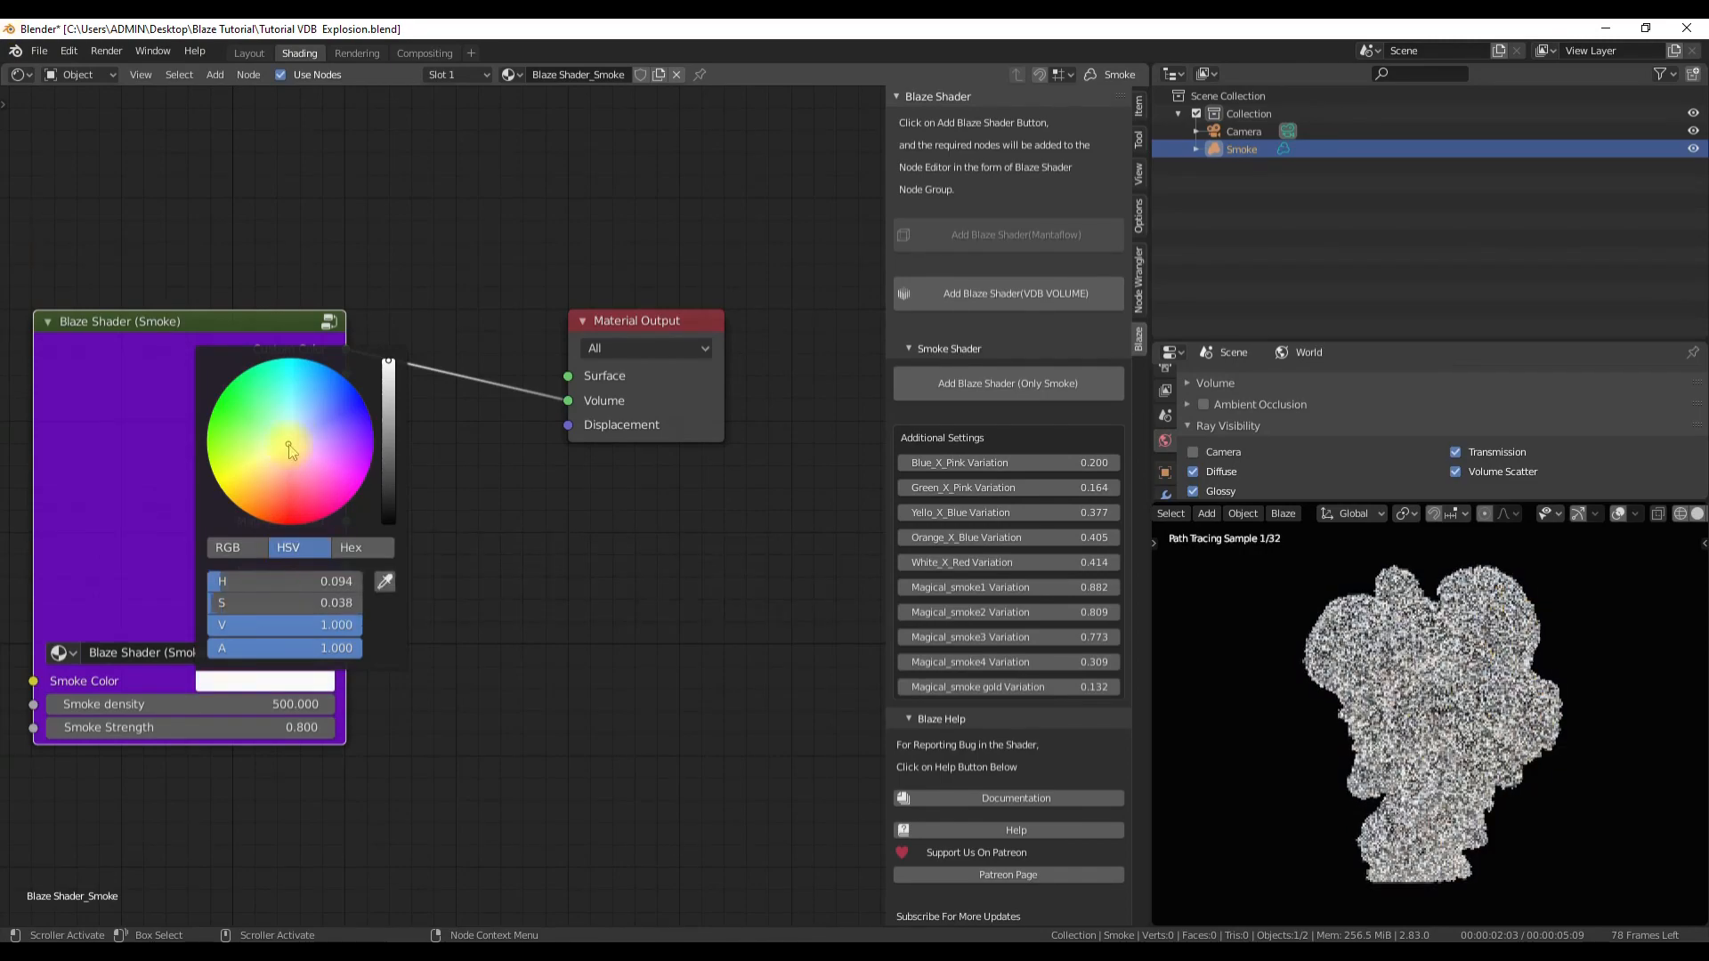
Connect White X Red to Volume and set White_X_Red Variation to 0.114.
left_click_drag(345, 494, 564, 408)
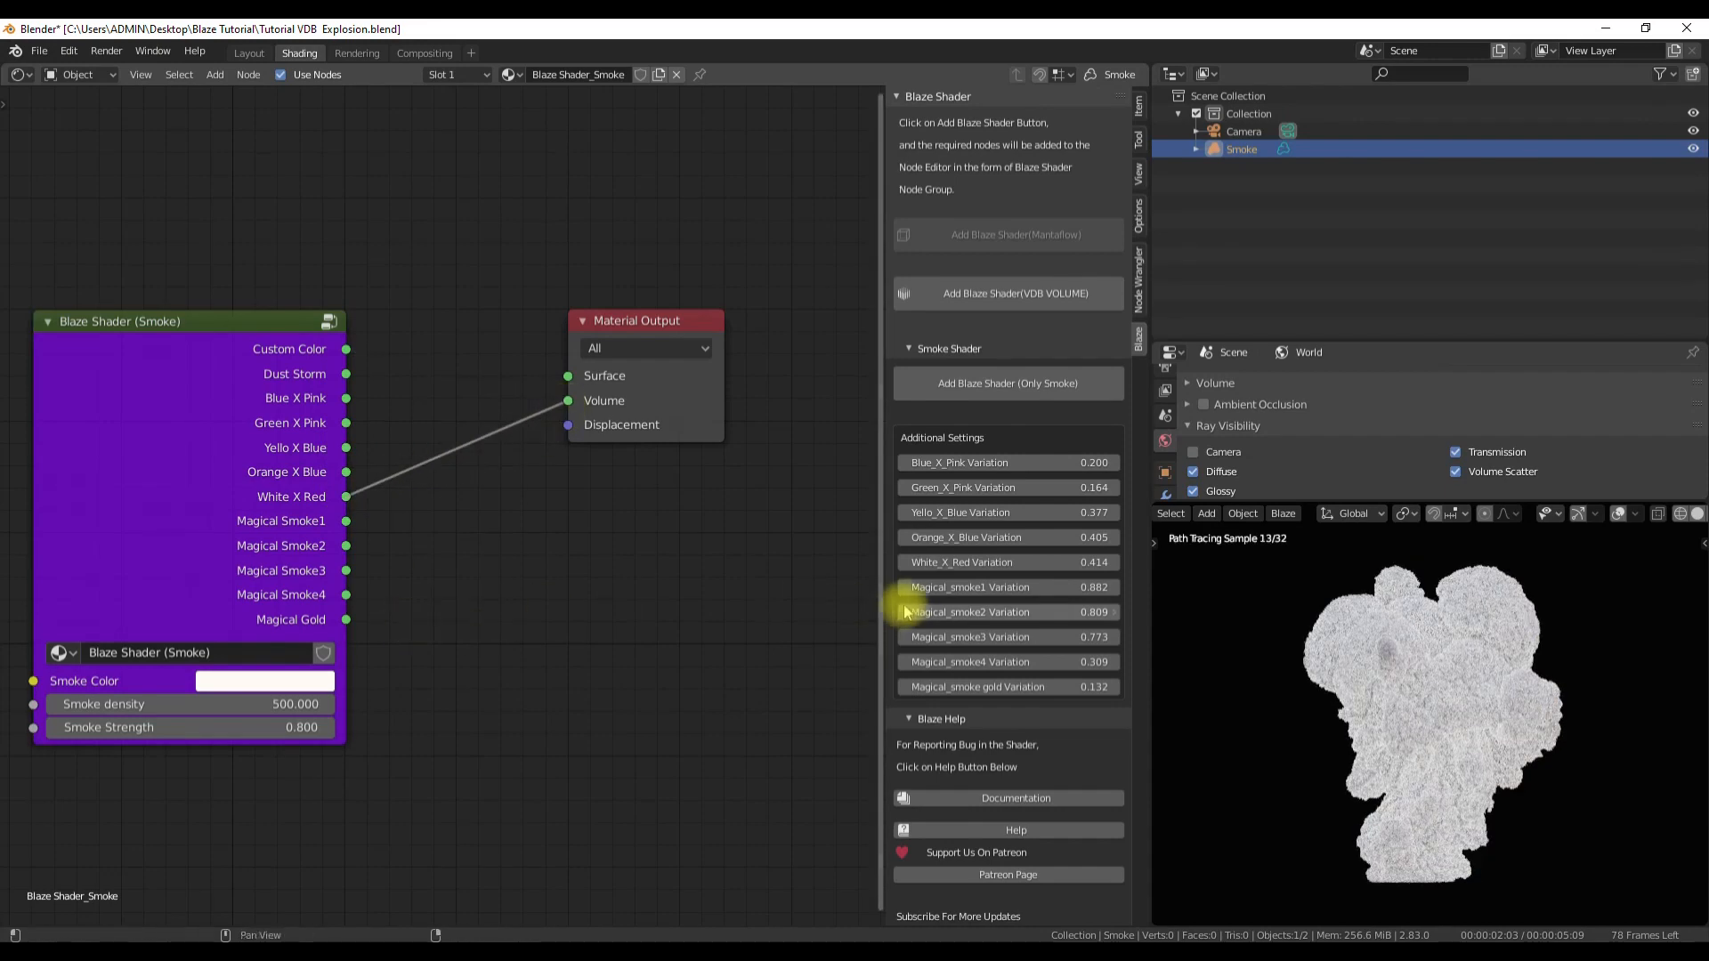
left_click(904, 563)
left_click(904, 563)
left_click(903, 563)
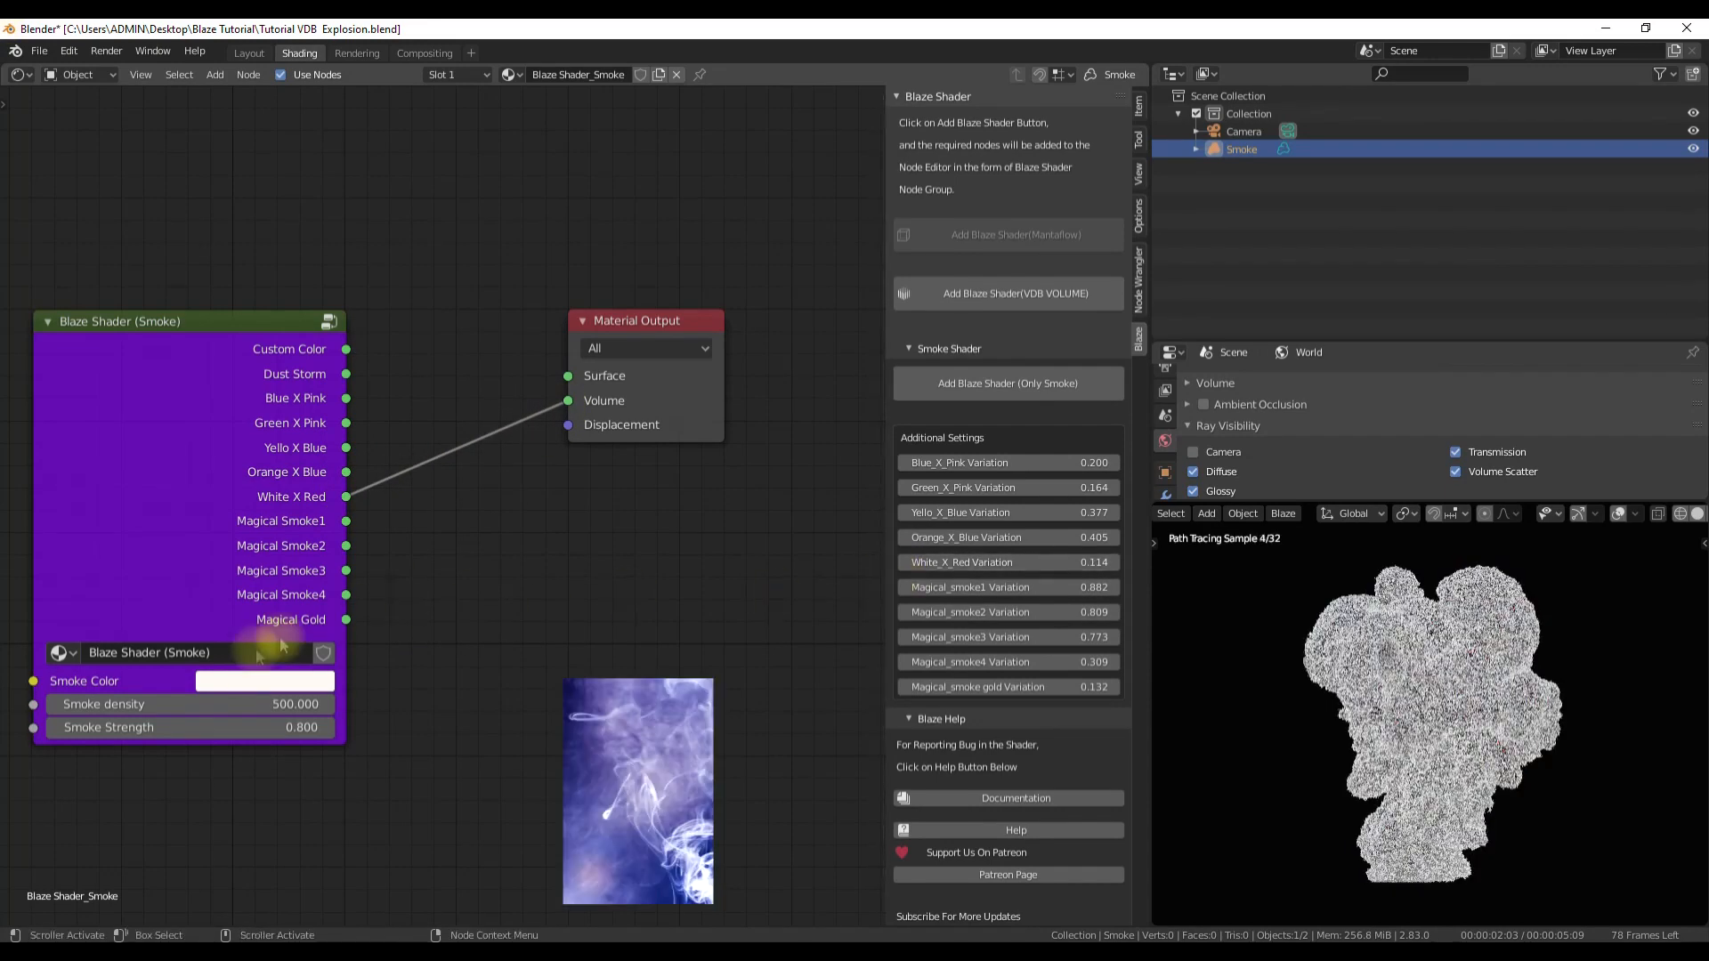
Set the Smoke density to 5.000 and the Smoke Strength to 0.300 for the White X Red smoke.
left_click(254, 709)
key("Return")
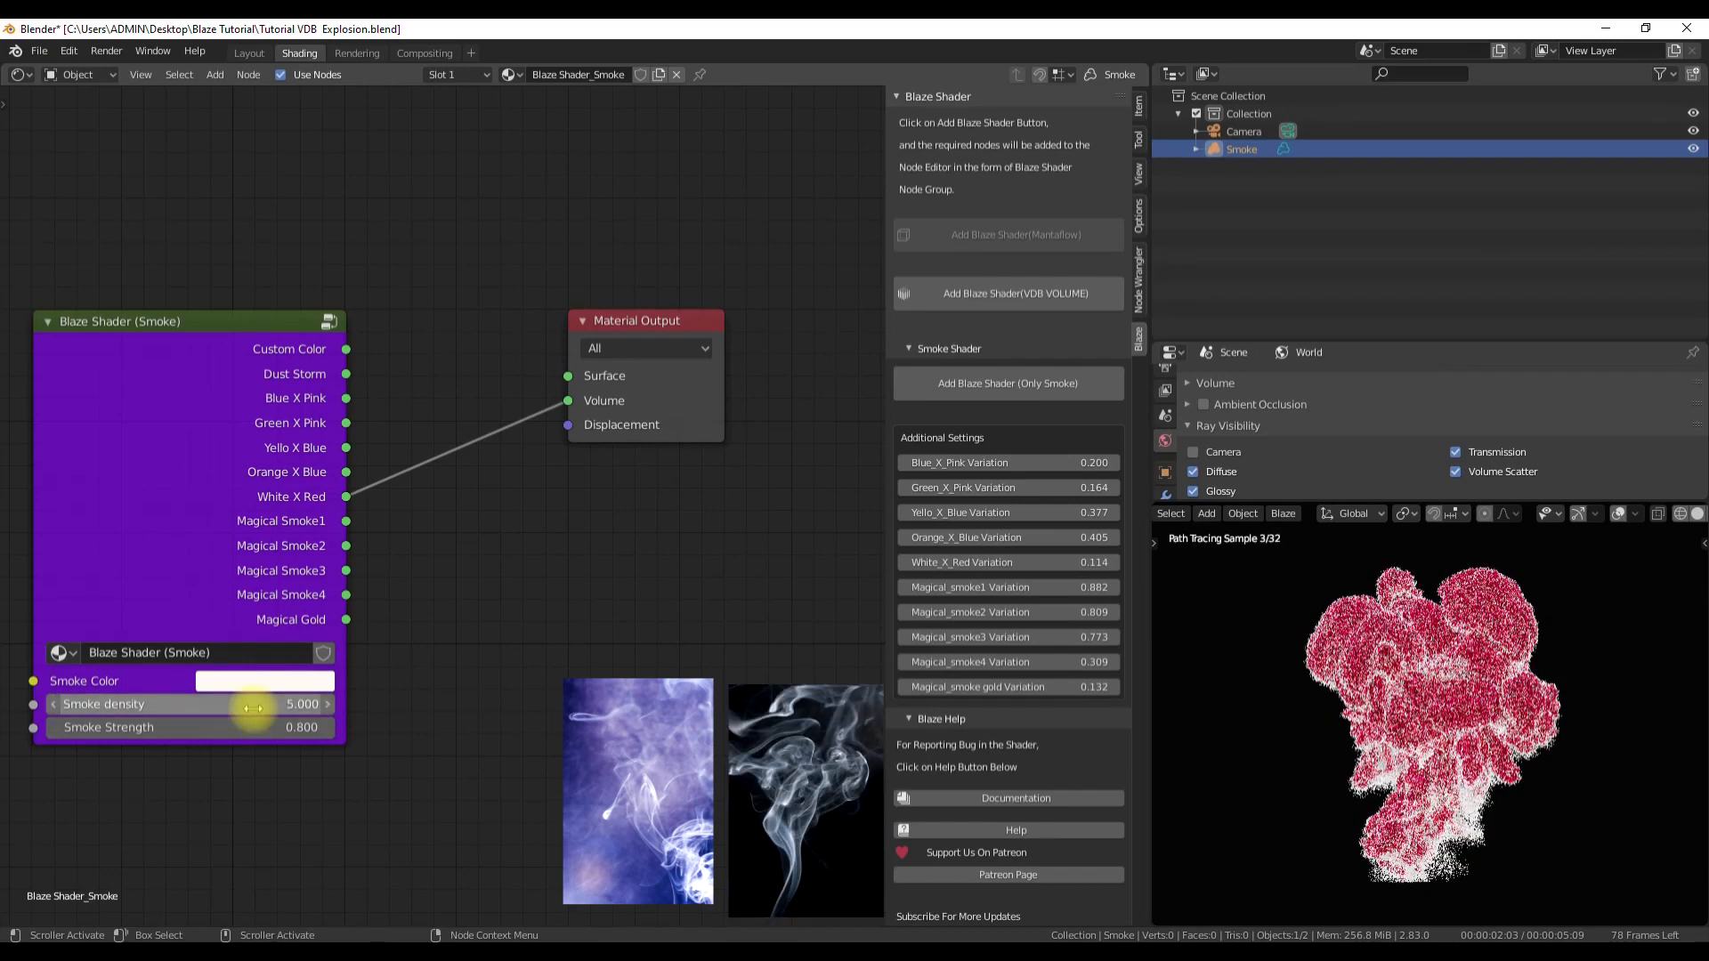
left_click_drag(242, 730, 197, 730)
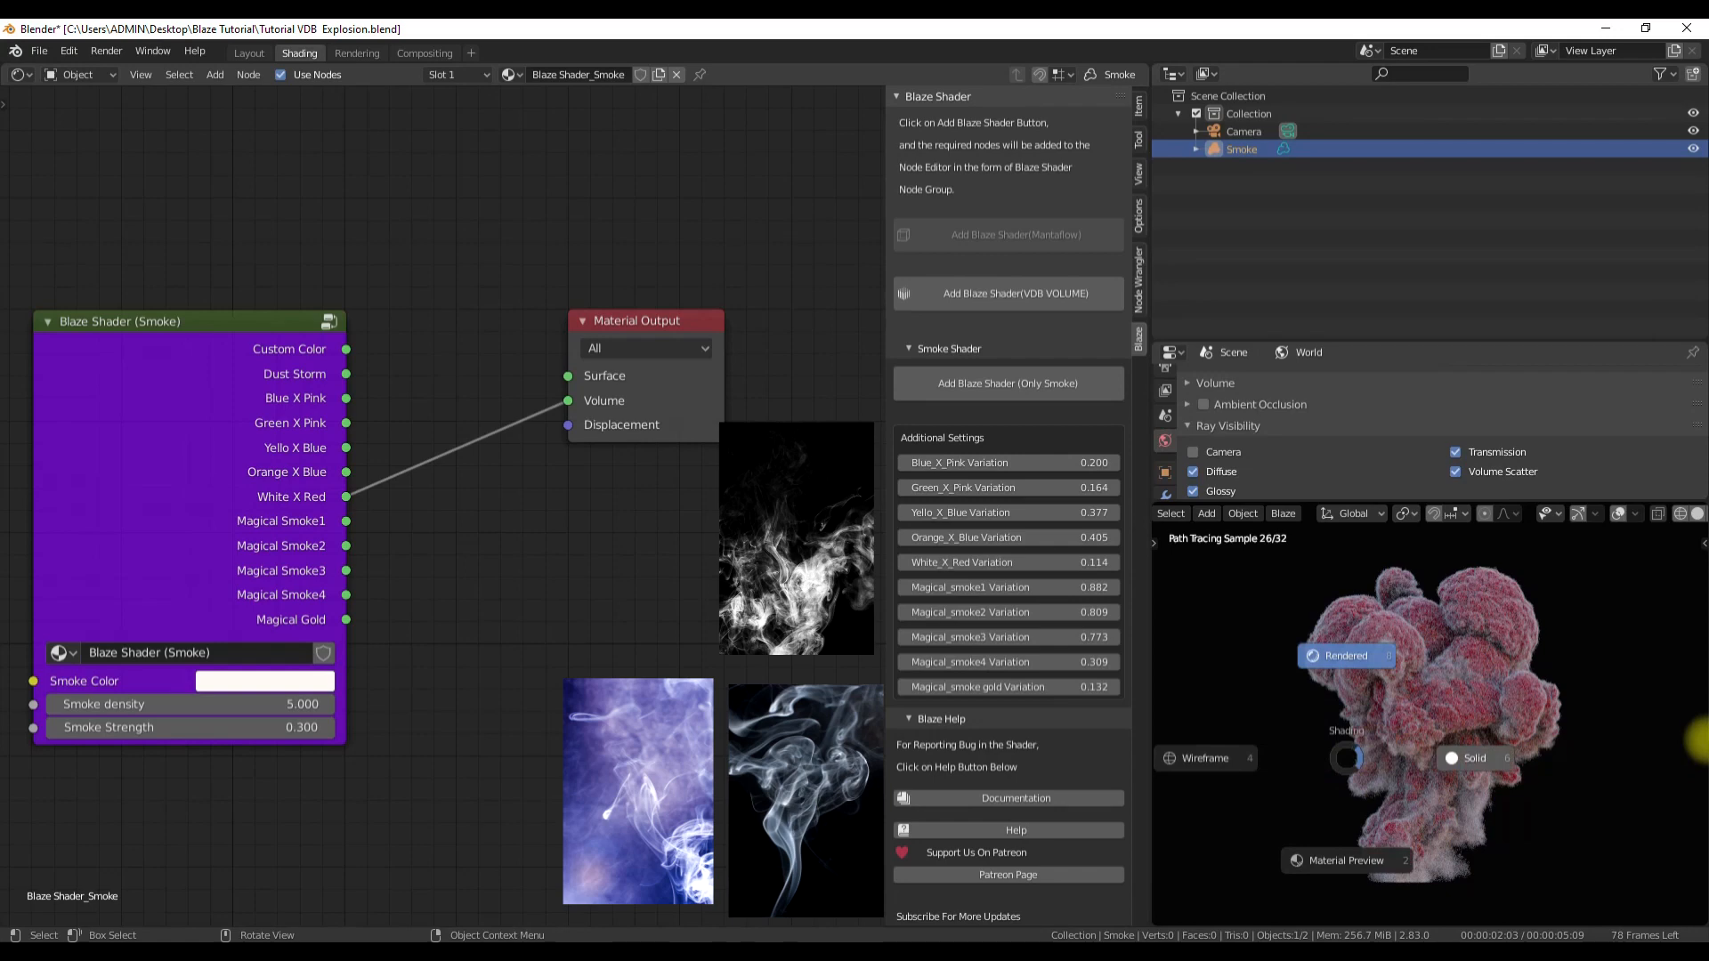
scroll(401, 285, "up", 1)
middle_click_drag(400, 285, 399, 318)
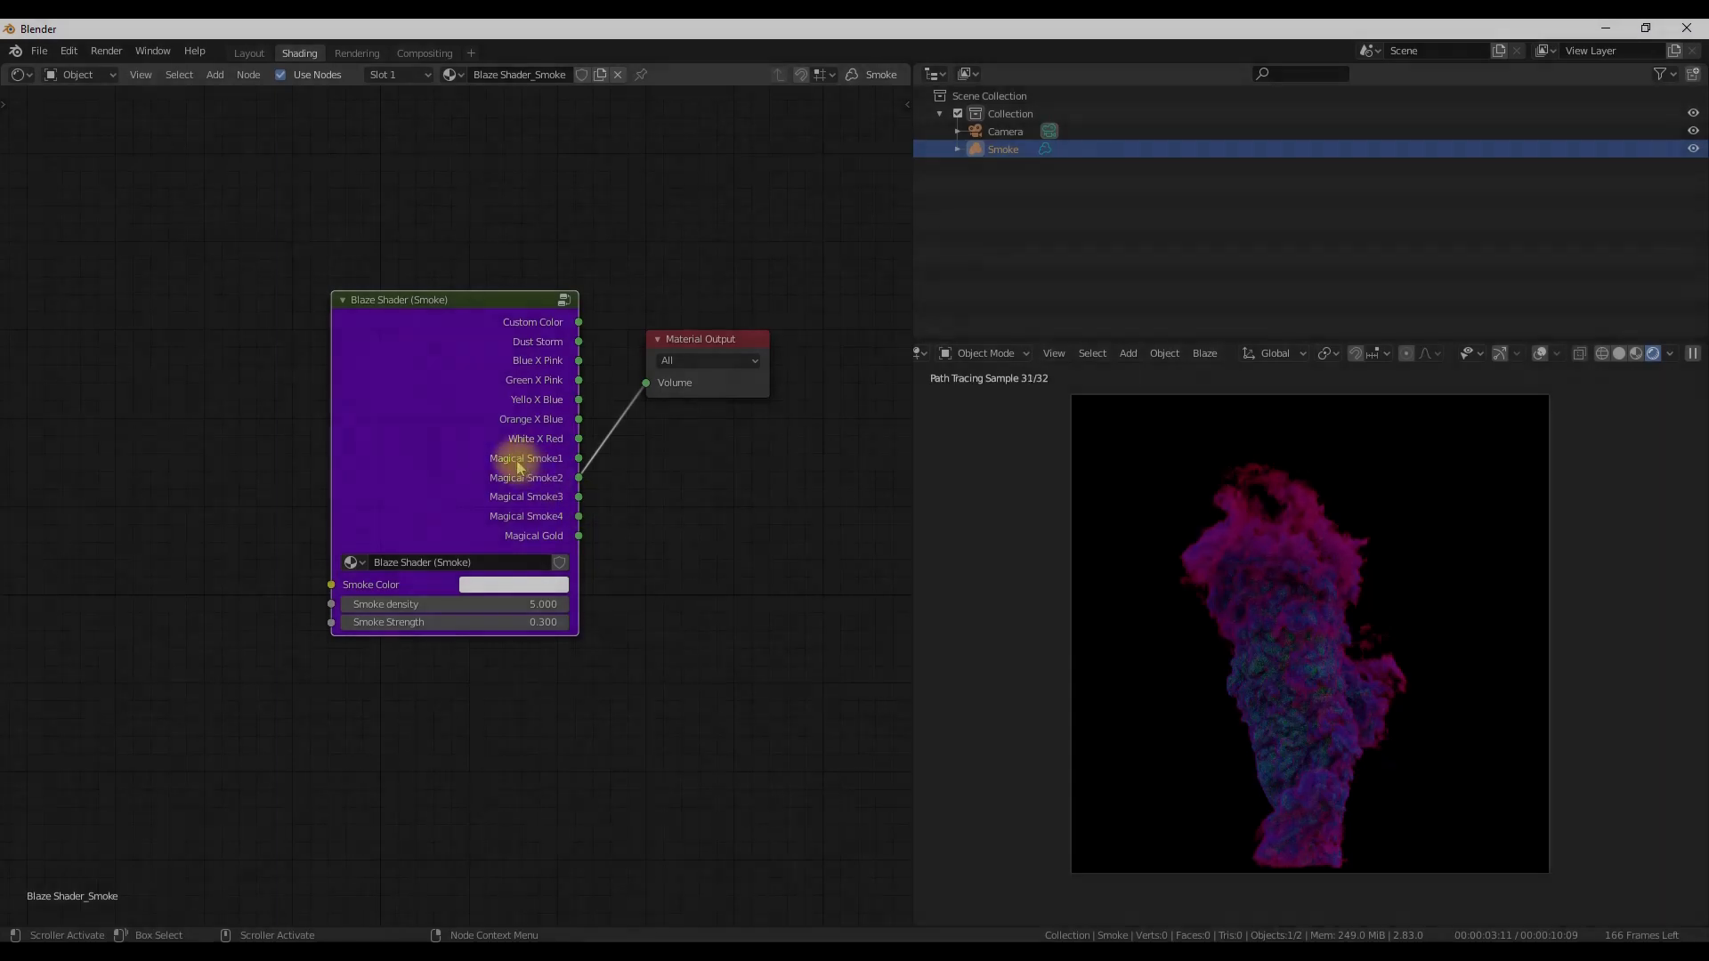
Move the Blaze Shader node away from the Material Output and preview White X Red, ending with Custom Color connected to Volume.
left_click_drag(511, 462, 394, 443)
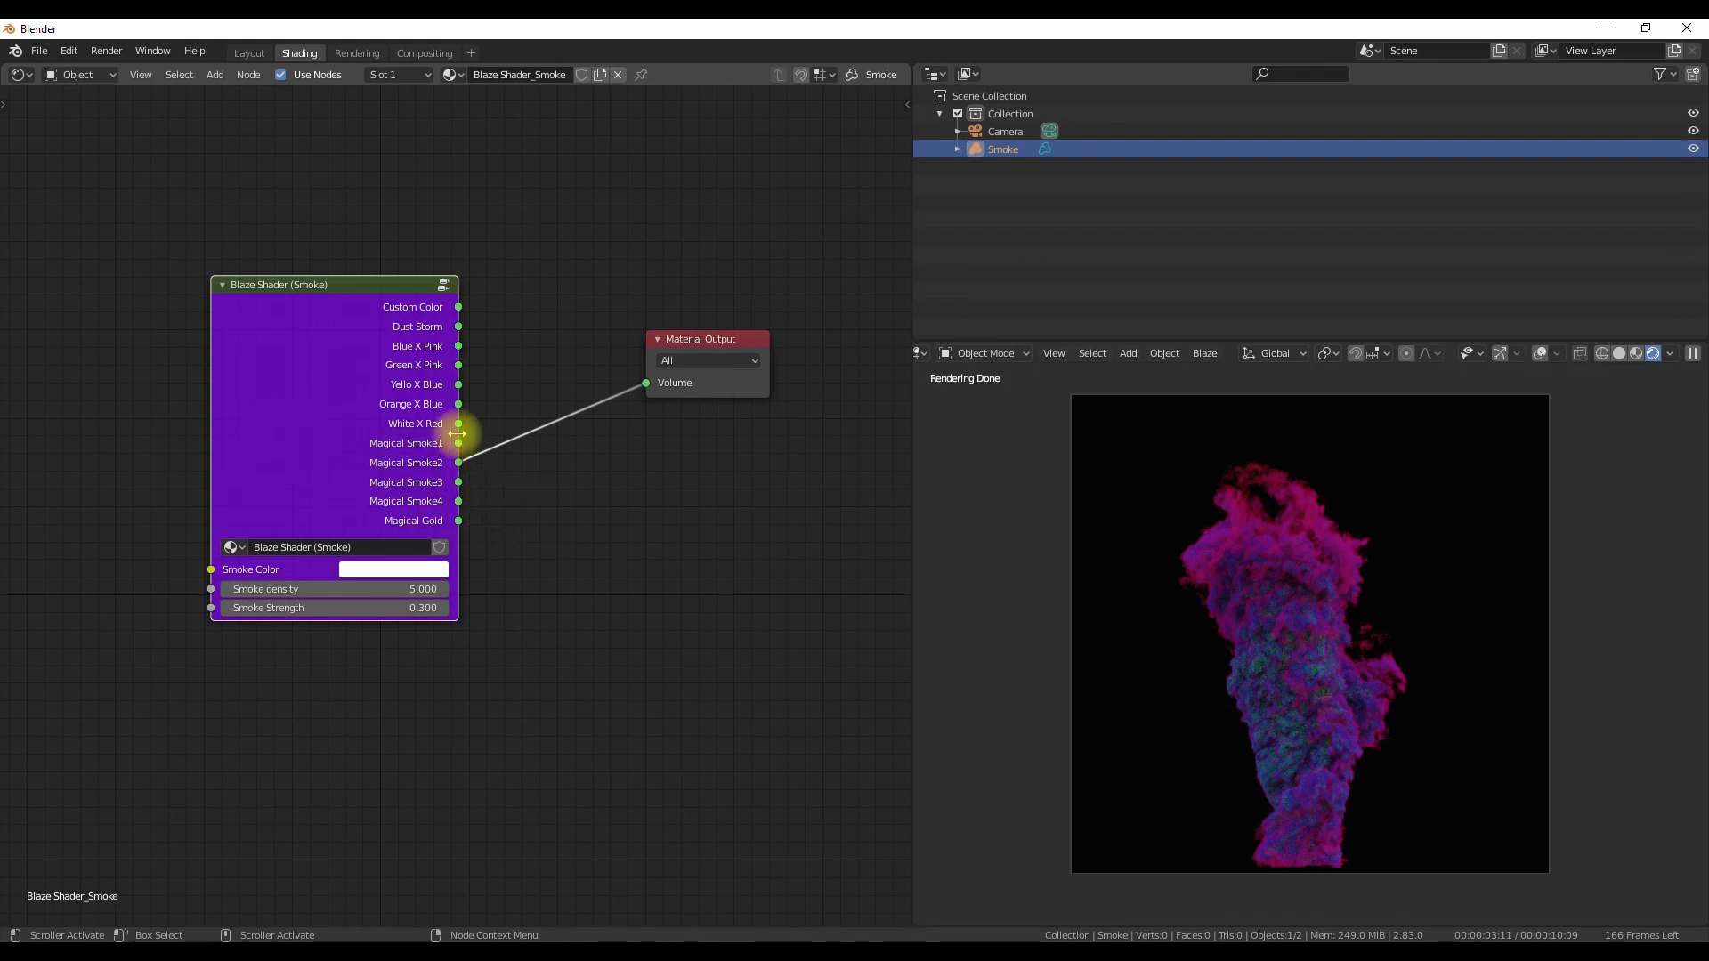
left_click_drag(458, 426, 647, 383)
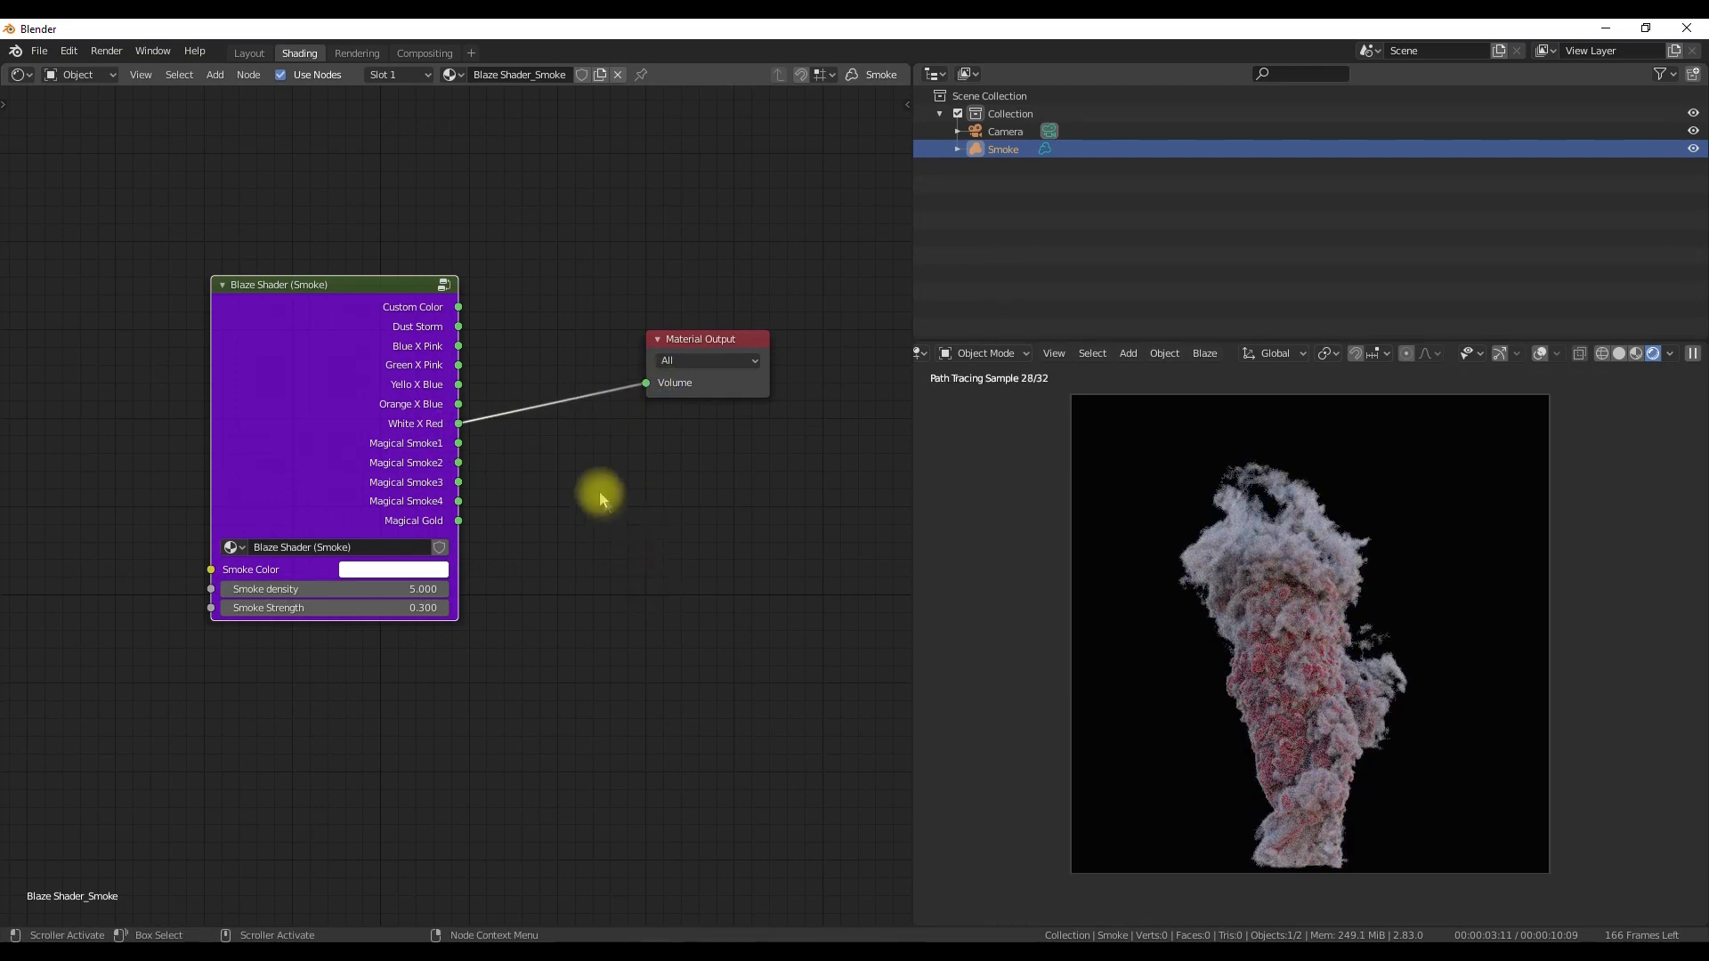
left_click_drag(458, 307, 634, 382)
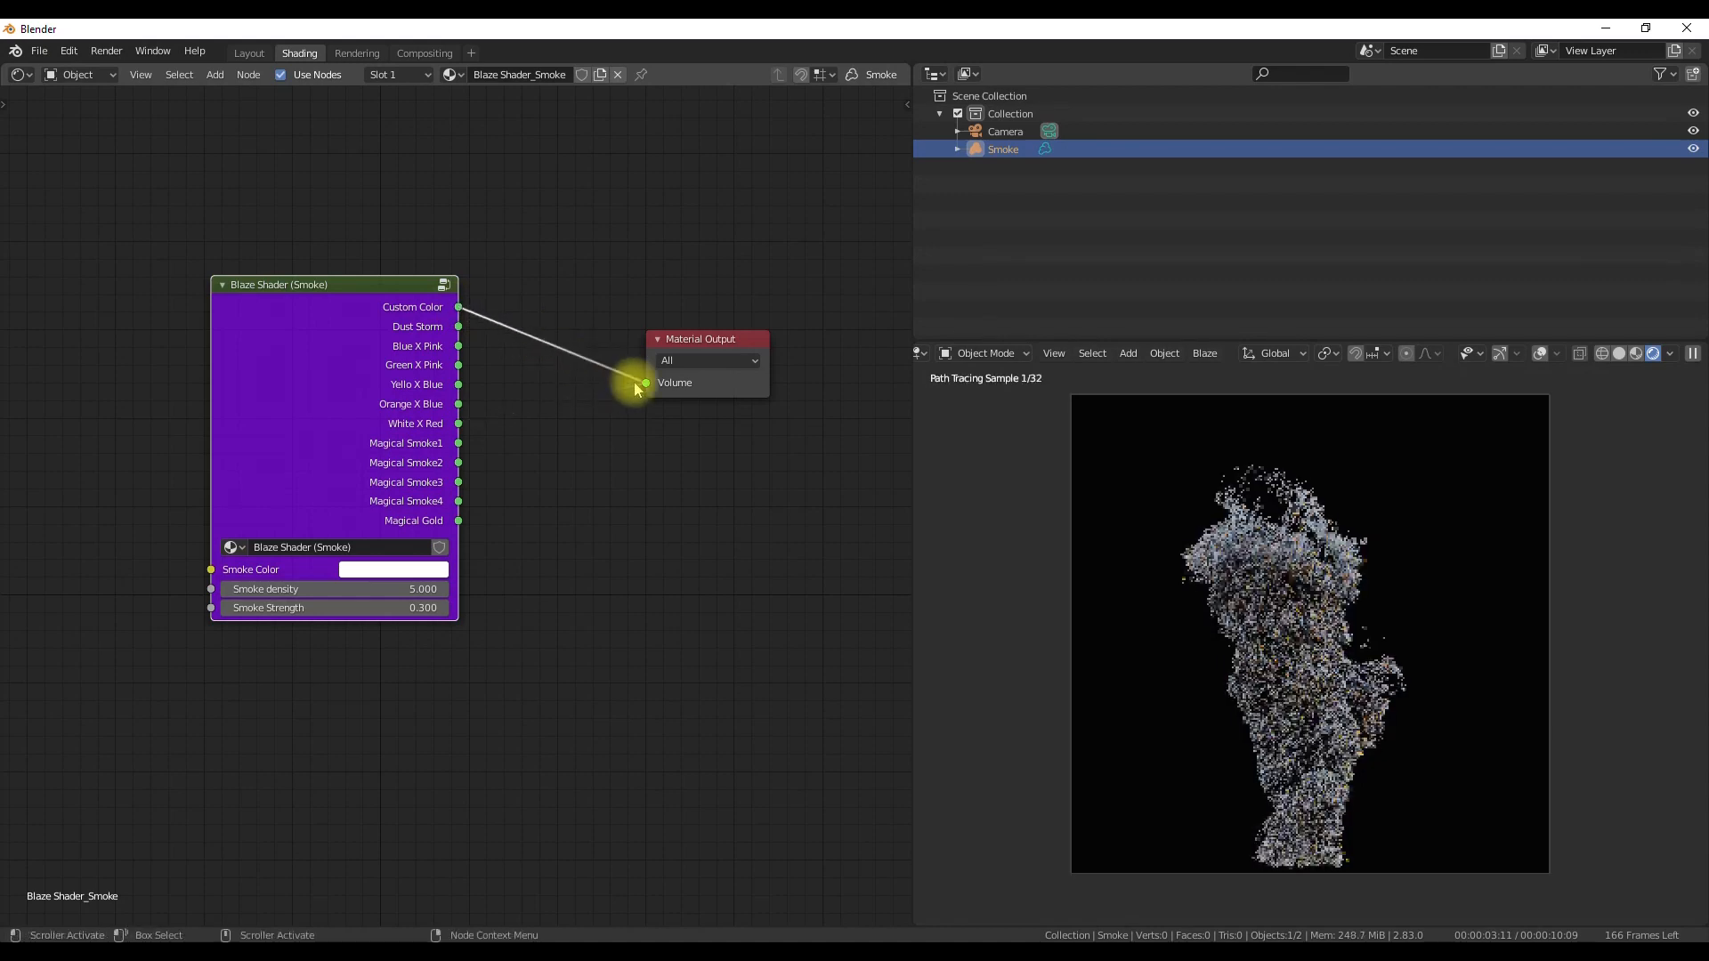
Play the smoke simulation in solid shading, stop it at another frame, and return to rendered shading.
key("z")
left_click(1260, 625)
key("space")
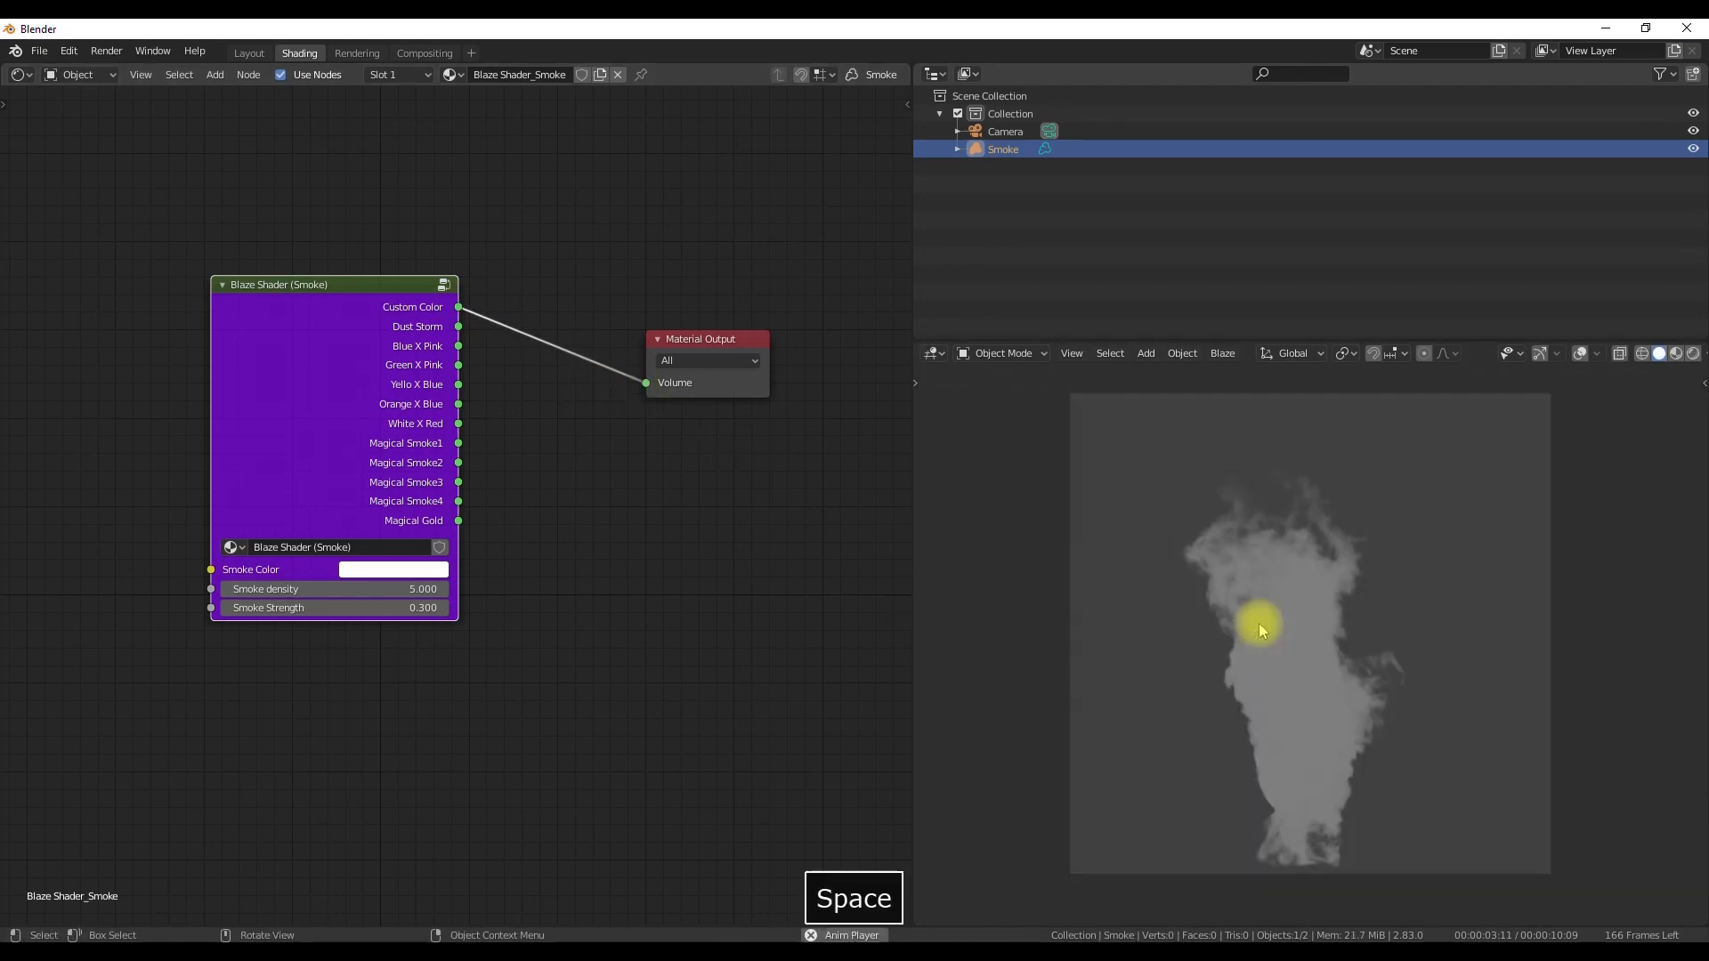
key("space")
key("z")
left_click(1258, 484)
Connect White X Red to Volume and move the Blaze Shader node lower in the node editor.
left_click_drag(458, 424, 668, 383)
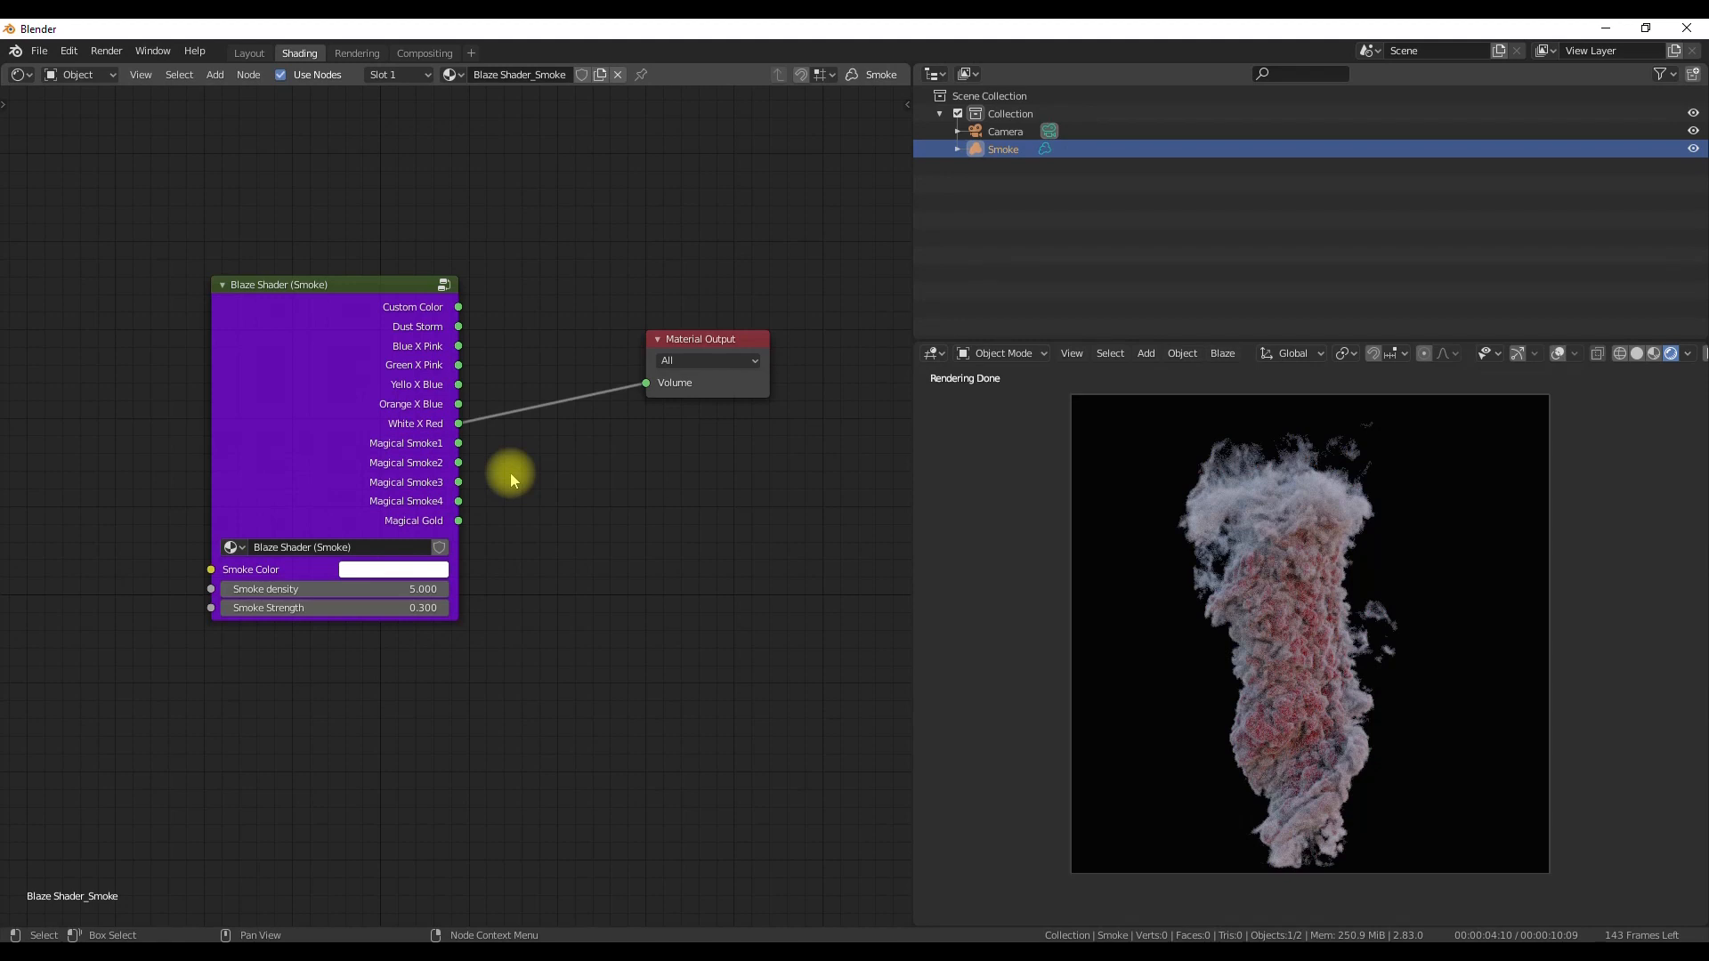
scroll(700, 522, "down", 3)
scroll(700, 521, "up", 3)
left_click_drag(336, 374, 336, 457)
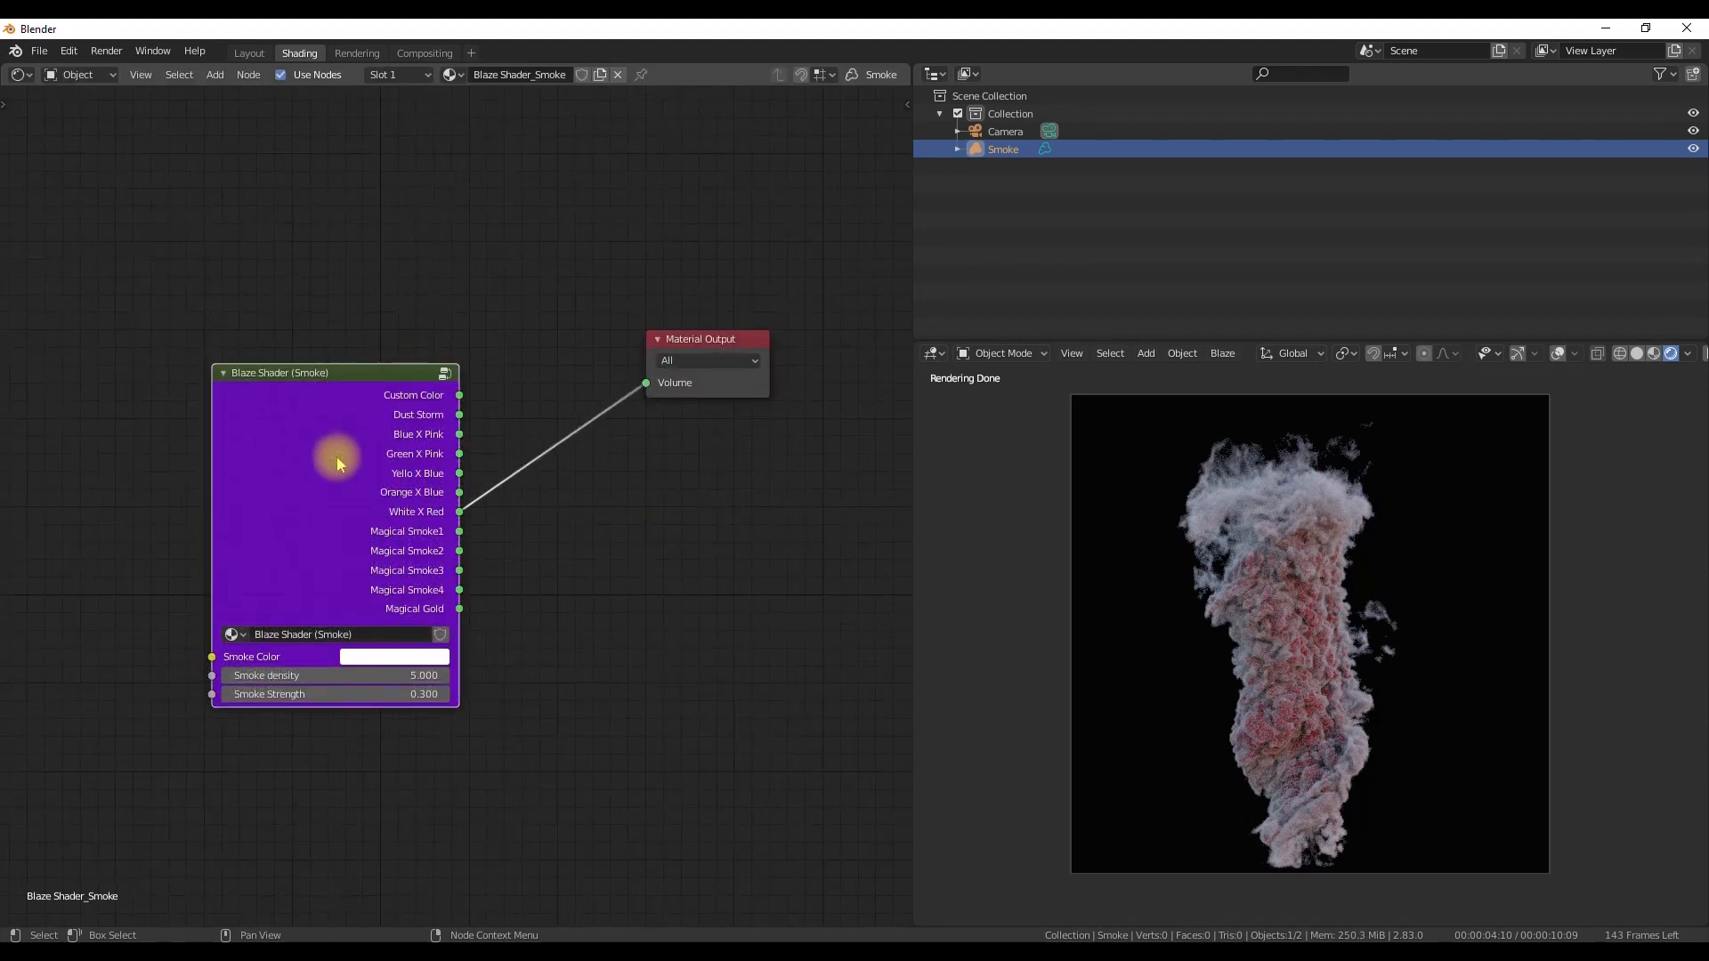
Show the Blaze add-on's settings beside the nodes and examine its preset variation values and help links.
key("n")
scroll(736, 525, "down", 3)
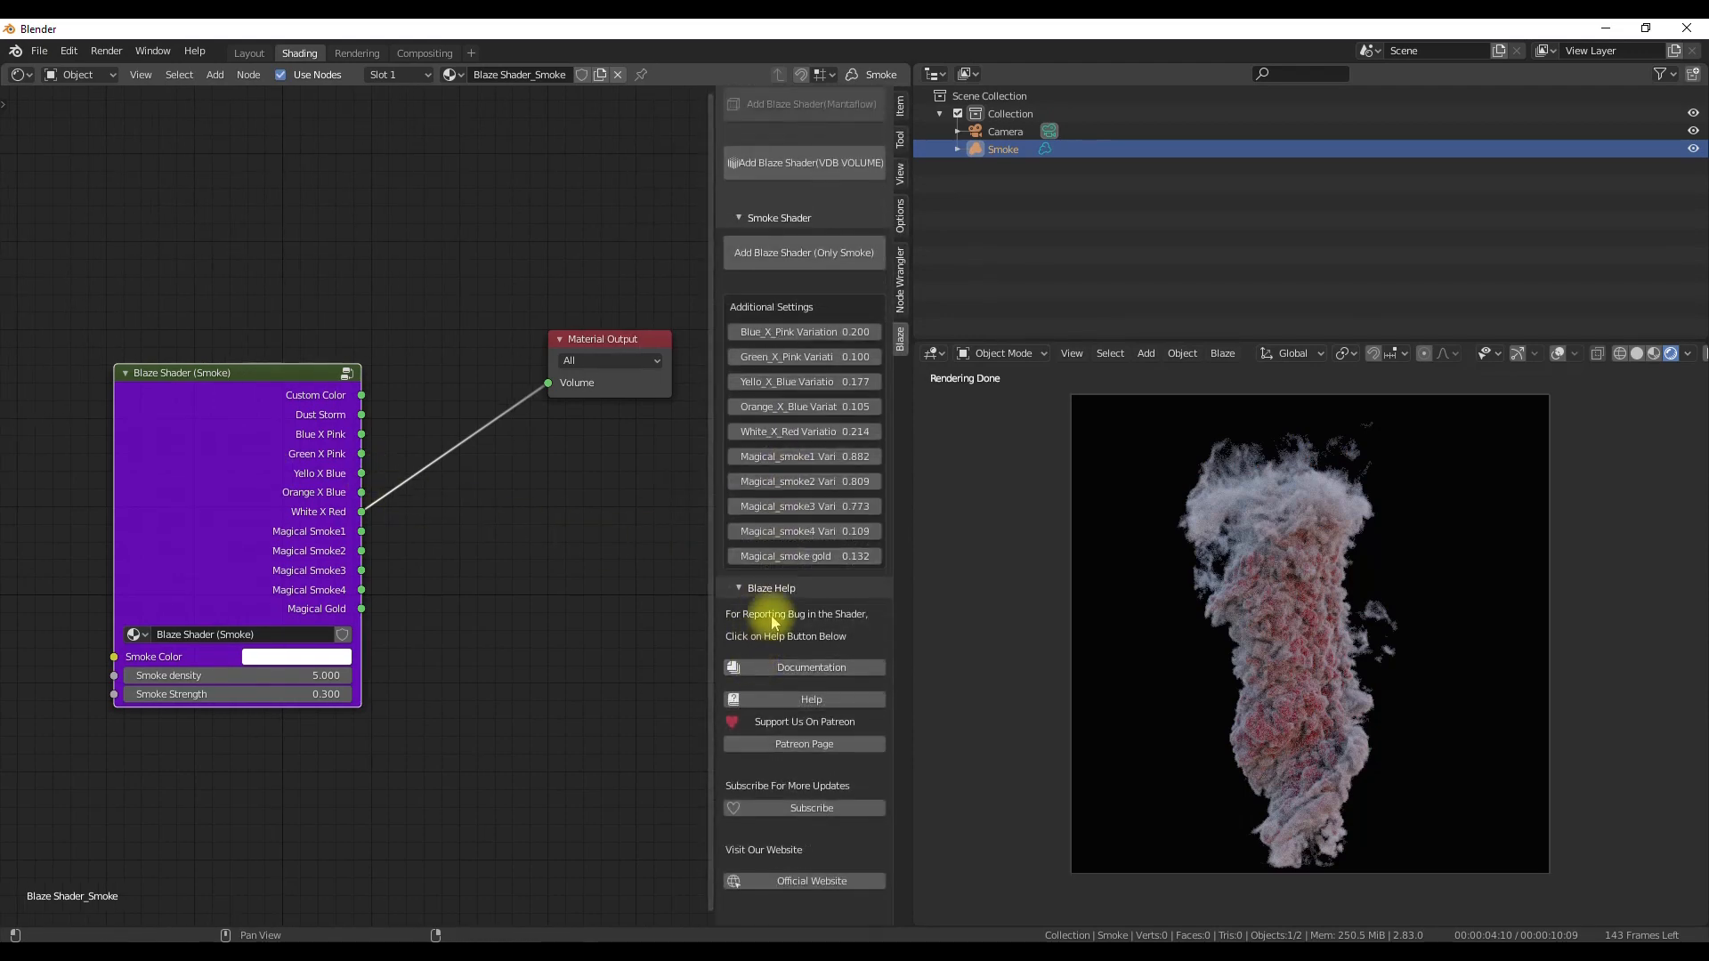
left_click_drag(712, 615, 416, 624)
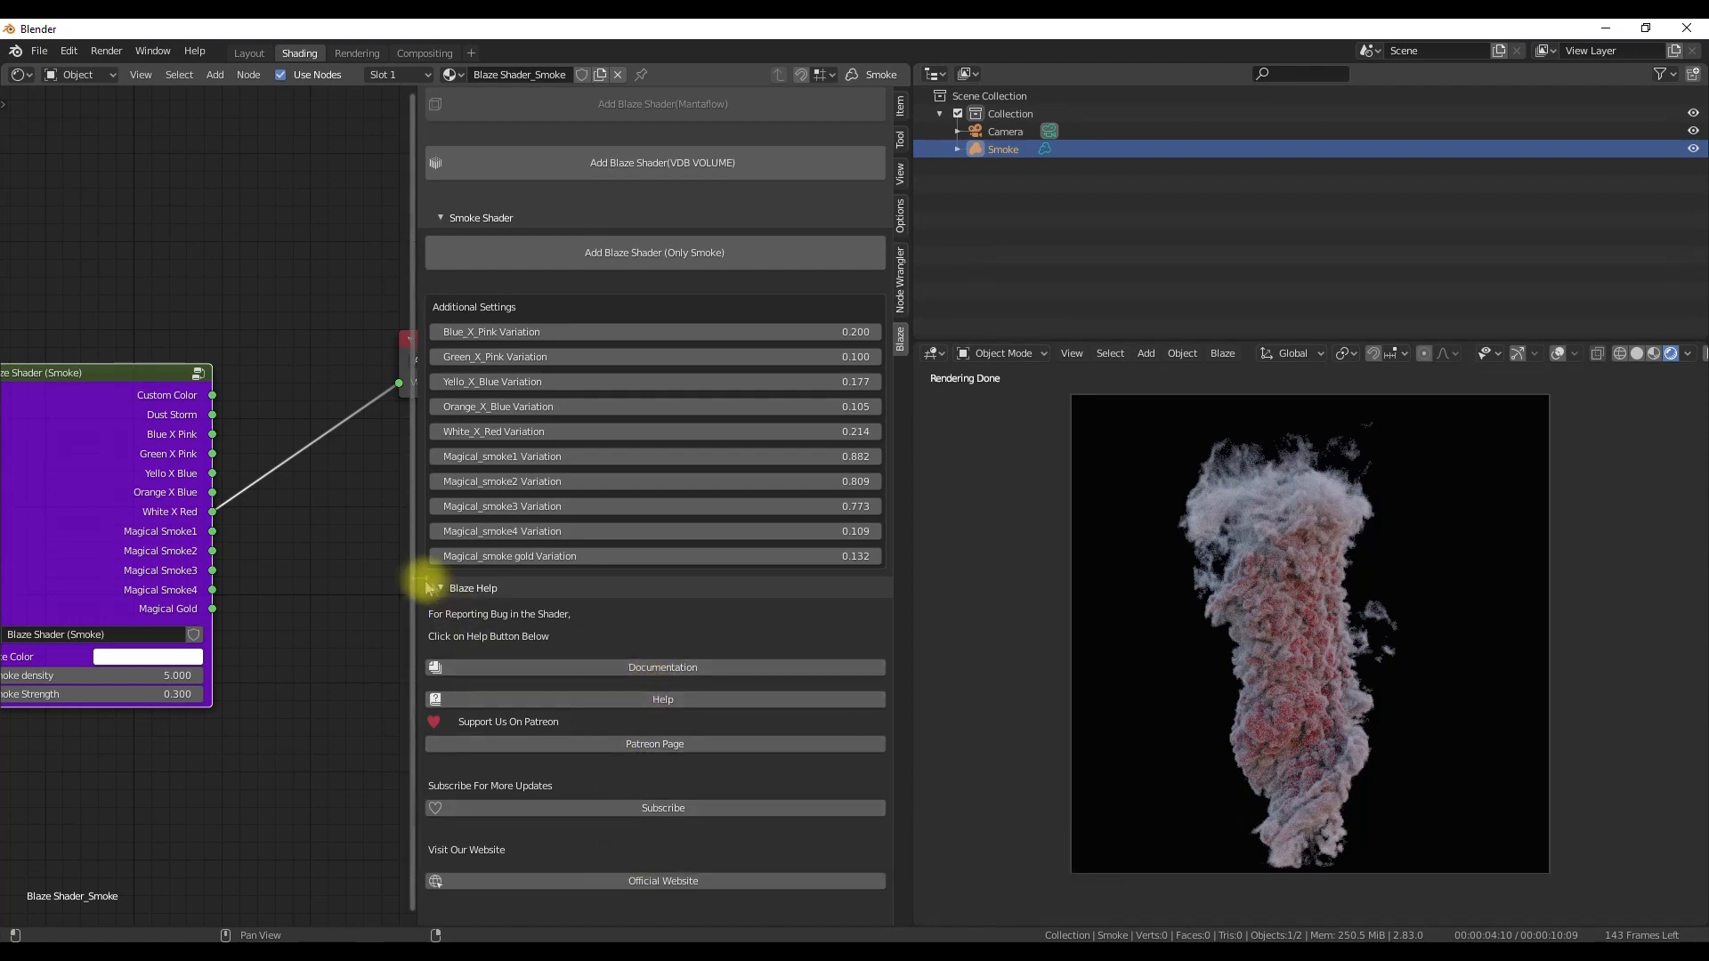
left_click_drag(417, 585, 725, 586)
scroll(725, 585, "up", 4)
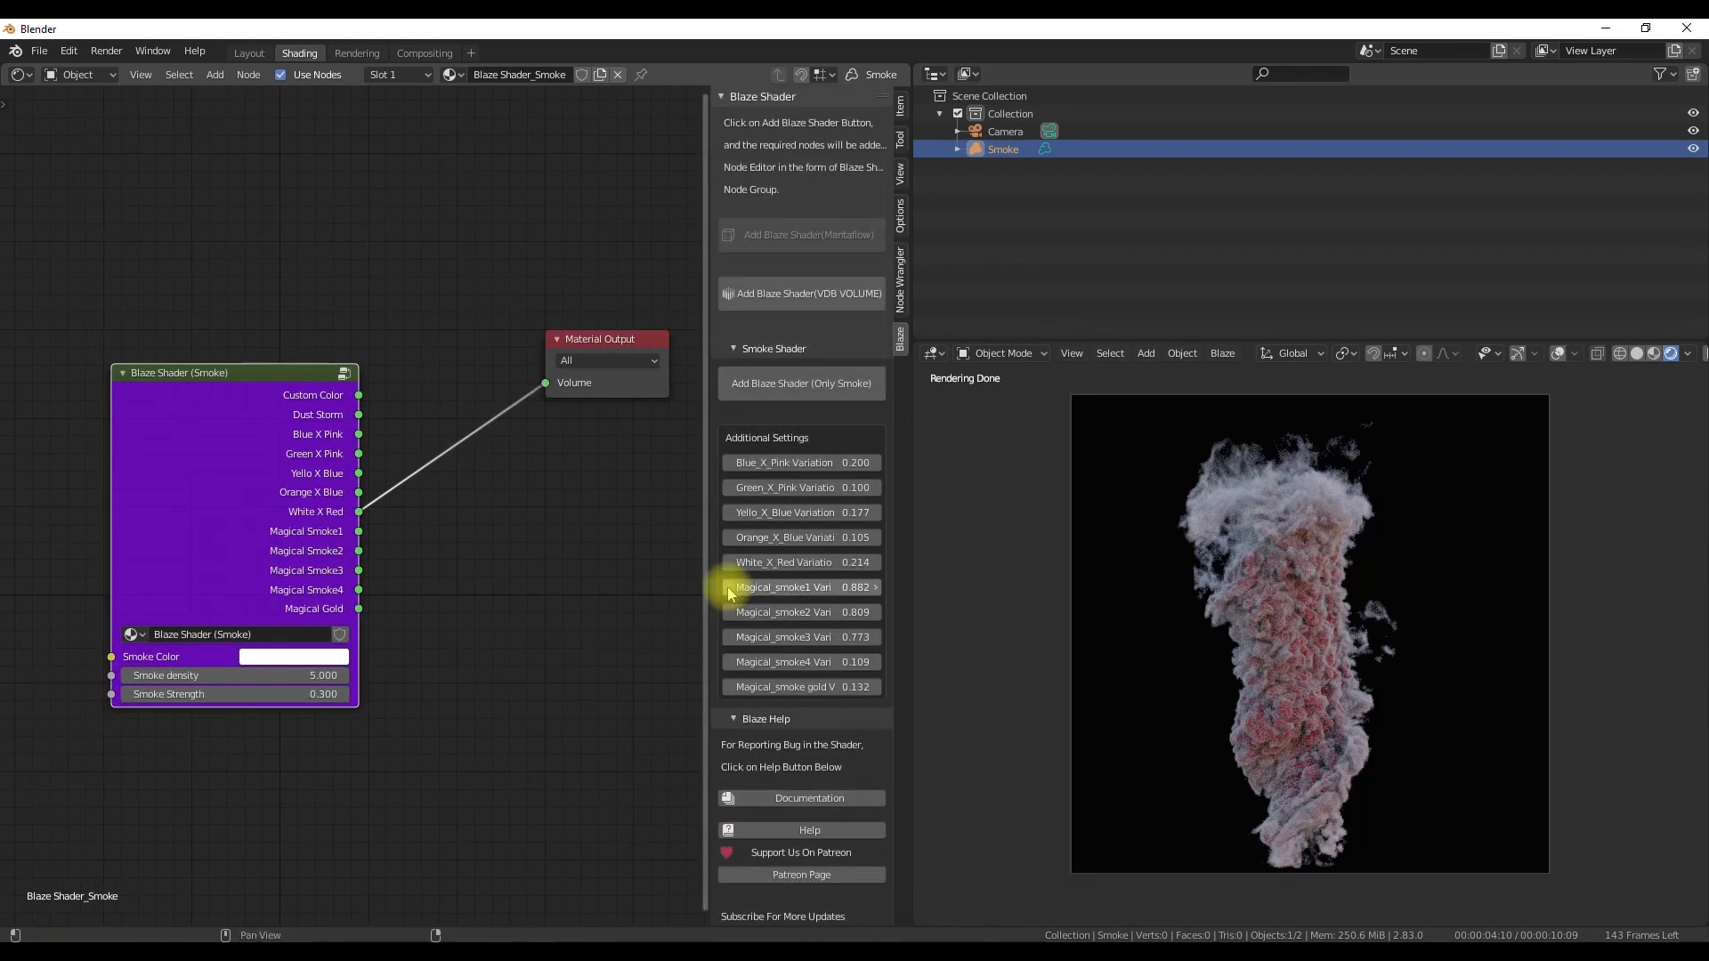